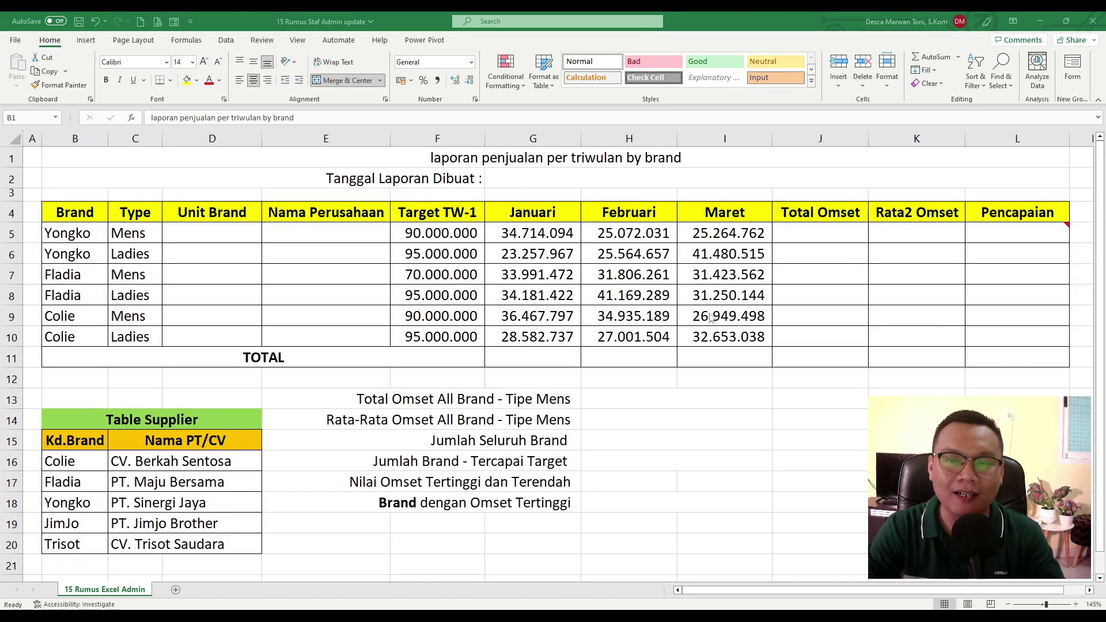
# Wrap the report title in B1 in an UPPER formula: =UPPER("laporan penjualan per triwulan by brand").
pyautogui.click(492, 155)
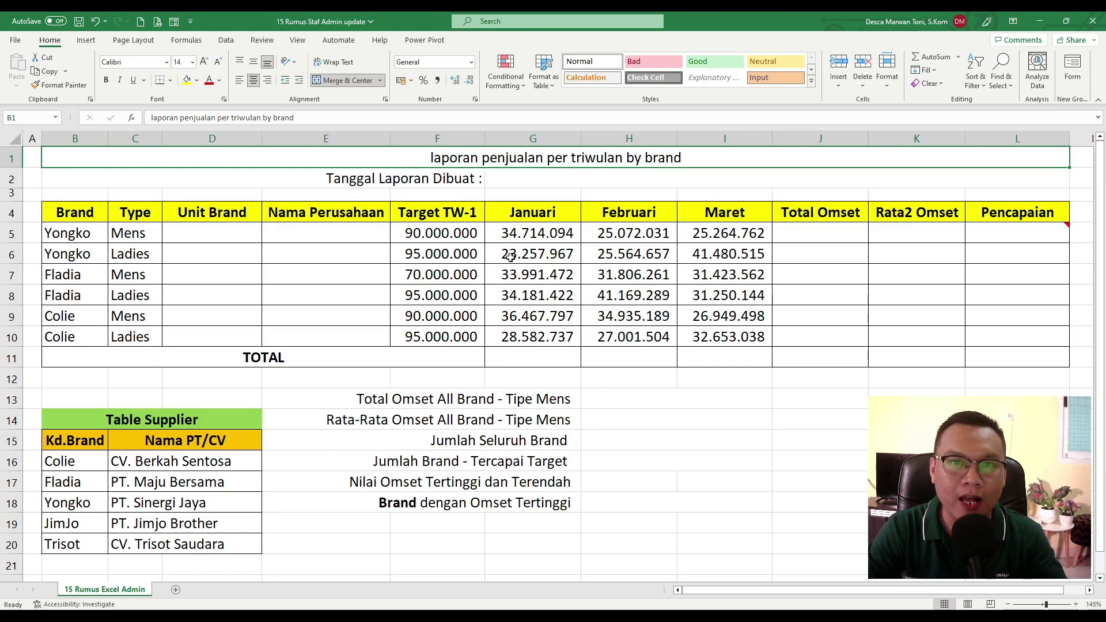
pyautogui.click(151, 118)
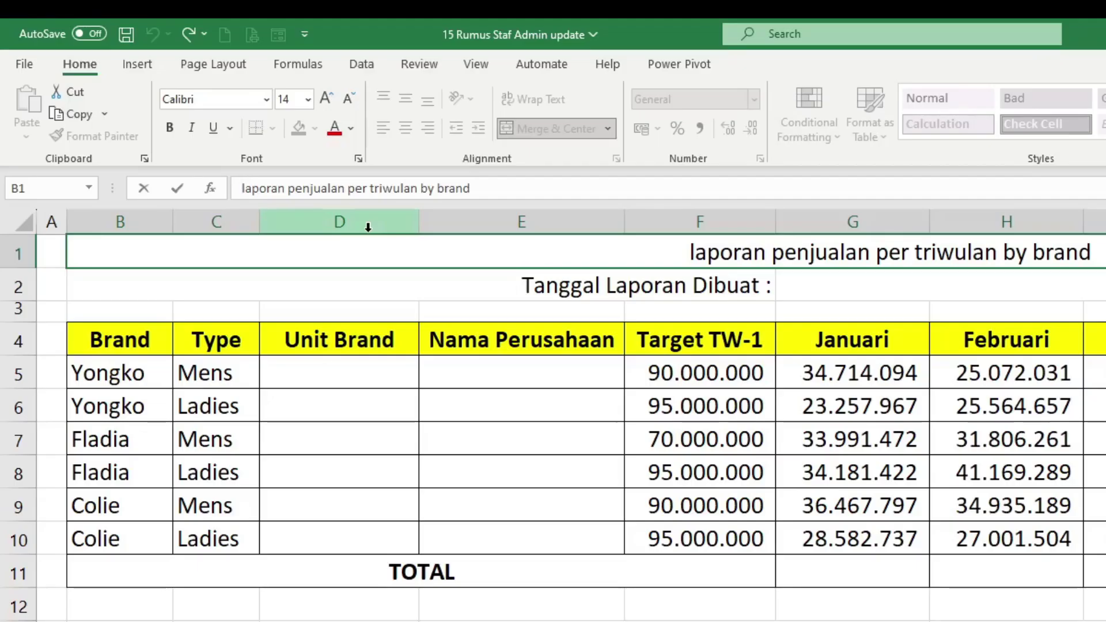
pyautogui.write('=UPPE')
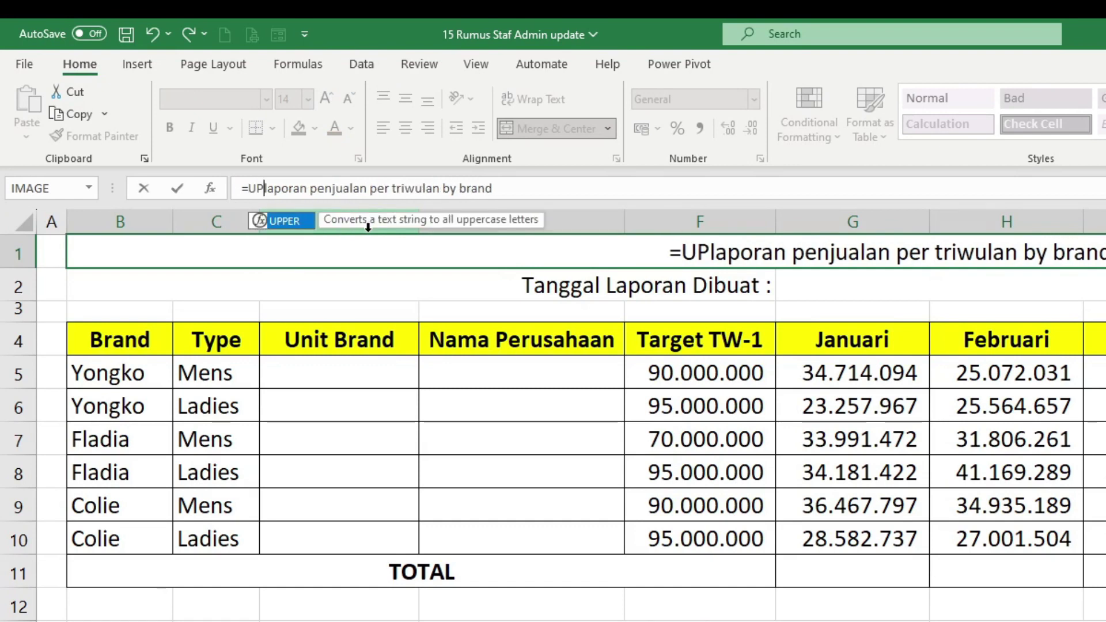
pyautogui.write('R(')
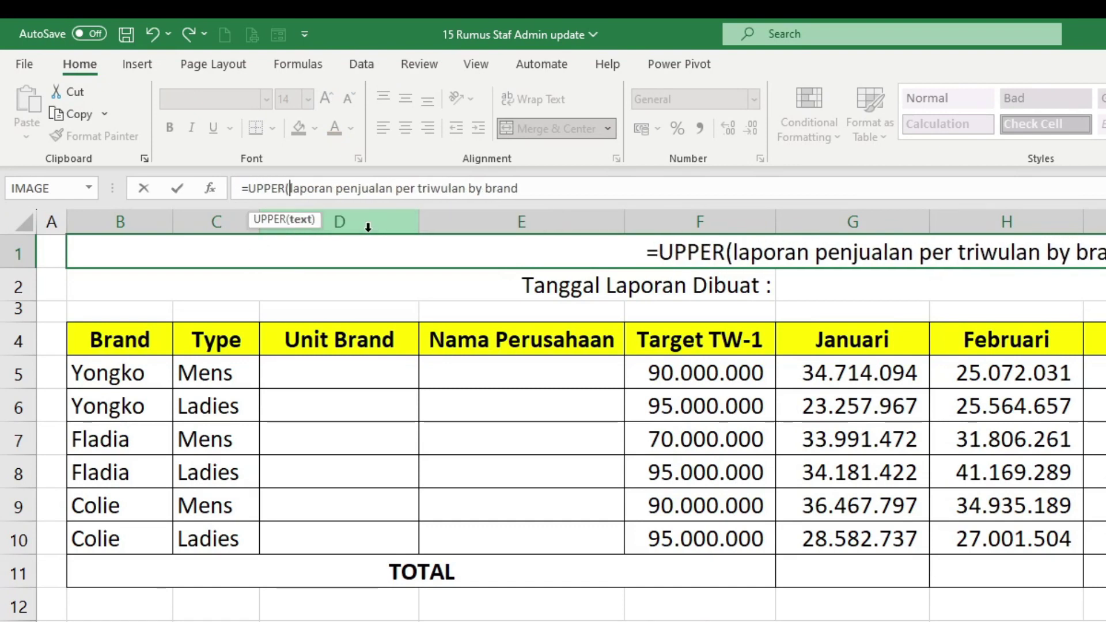
pyautogui.write('"')
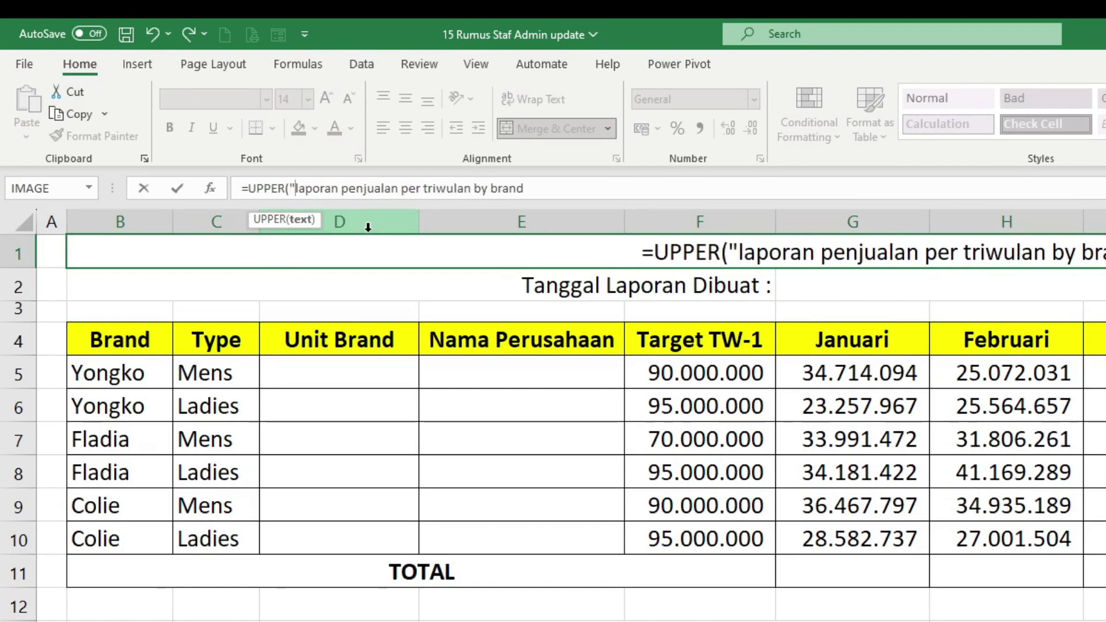
pyautogui.press('End')
pyautogui.write('"')
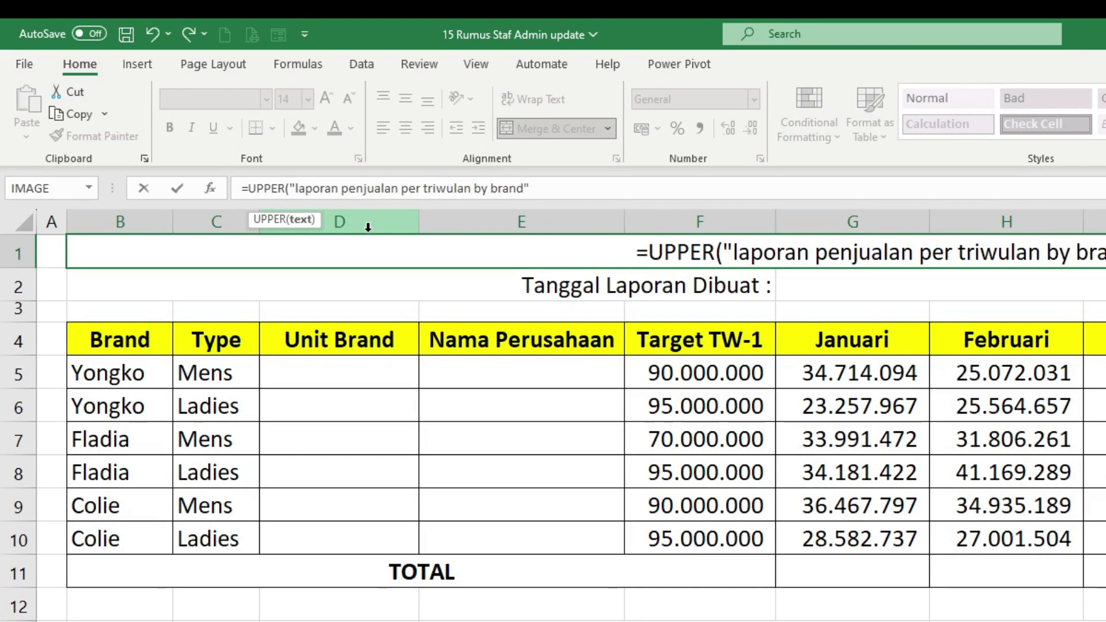
pyautogui.write(')')
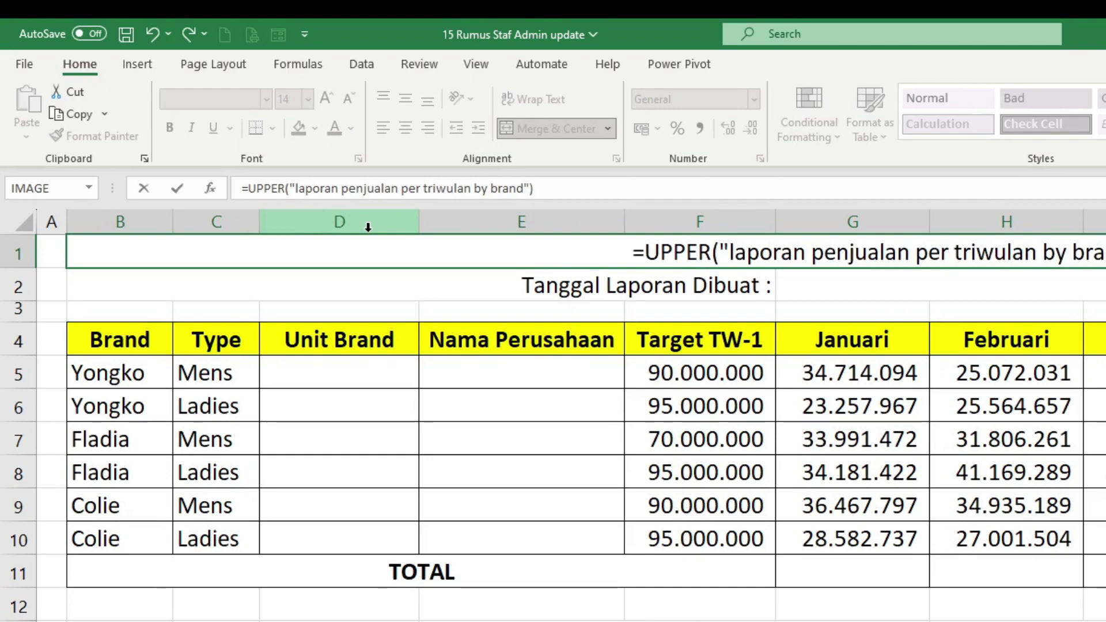
pyautogui.press('Return')
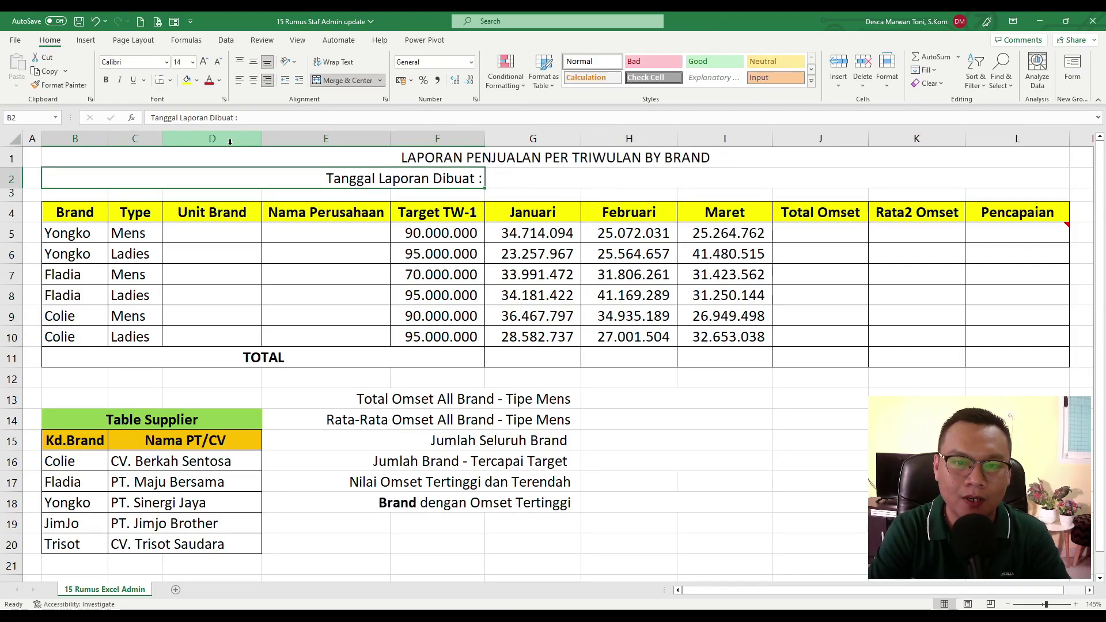
# Change the function in the B1 title formula to LOWER.
pyautogui.click(556, 162)
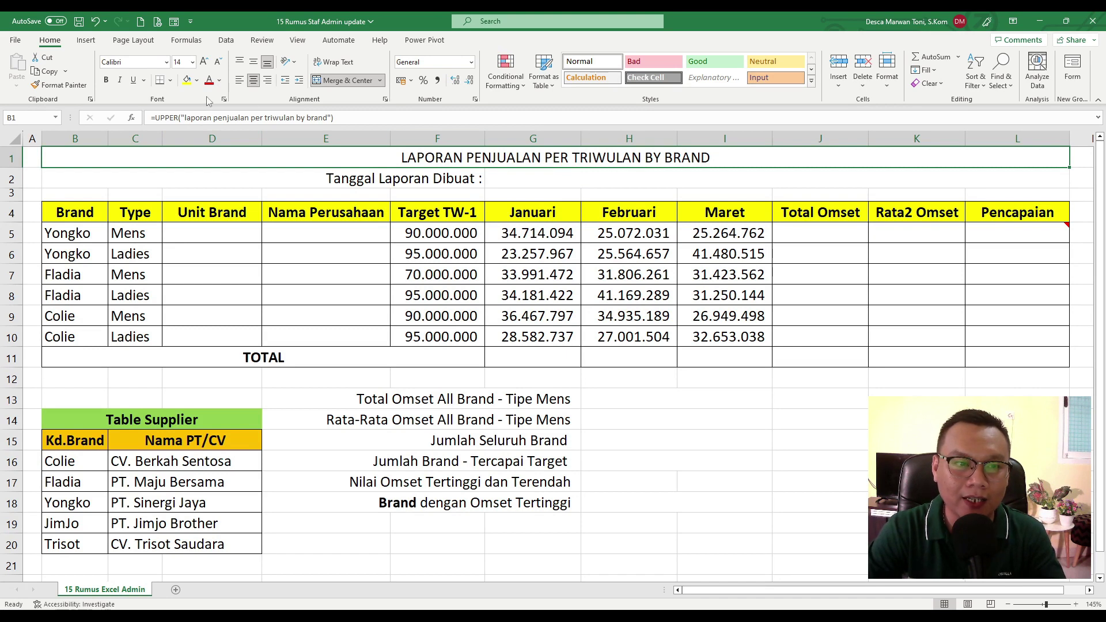
pyautogui.doubleClick(169, 118)
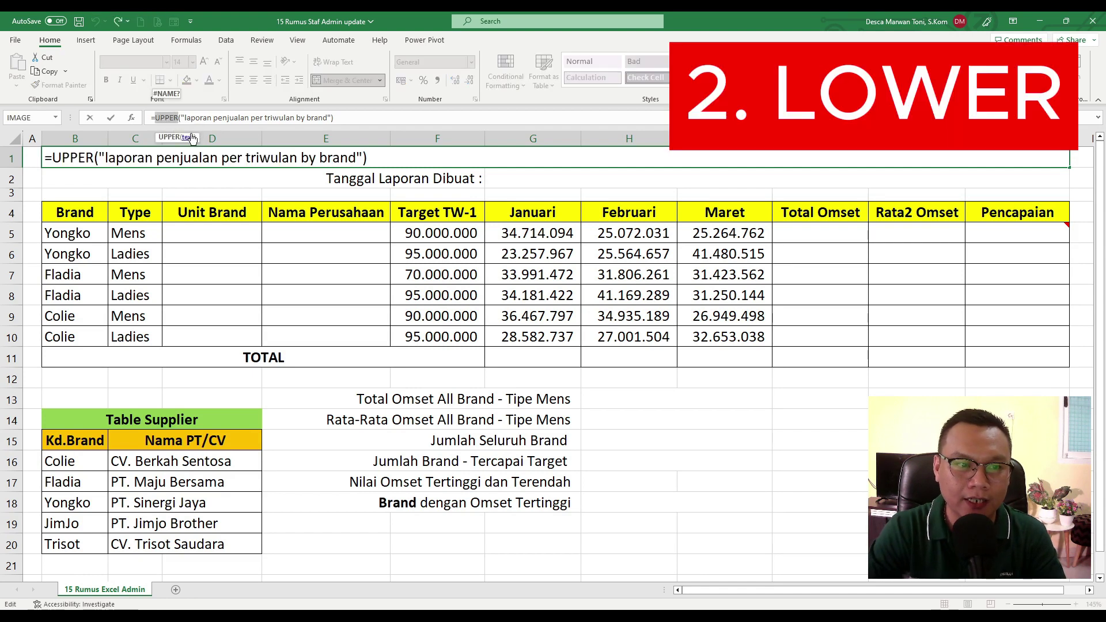
pyautogui.write('LOWER')
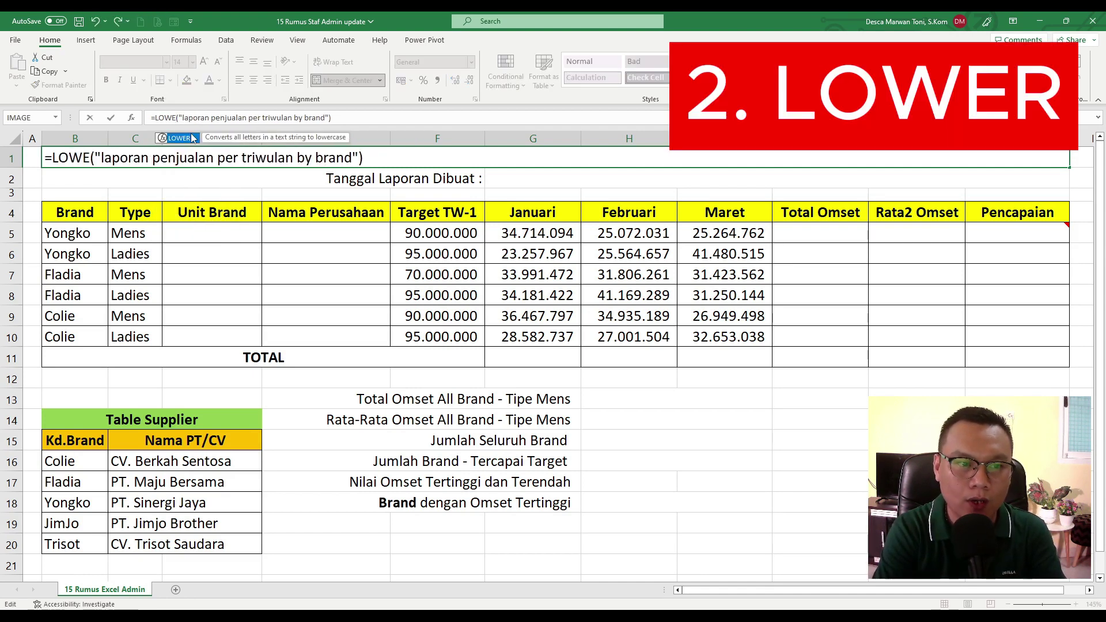
pyautogui.press('Return')
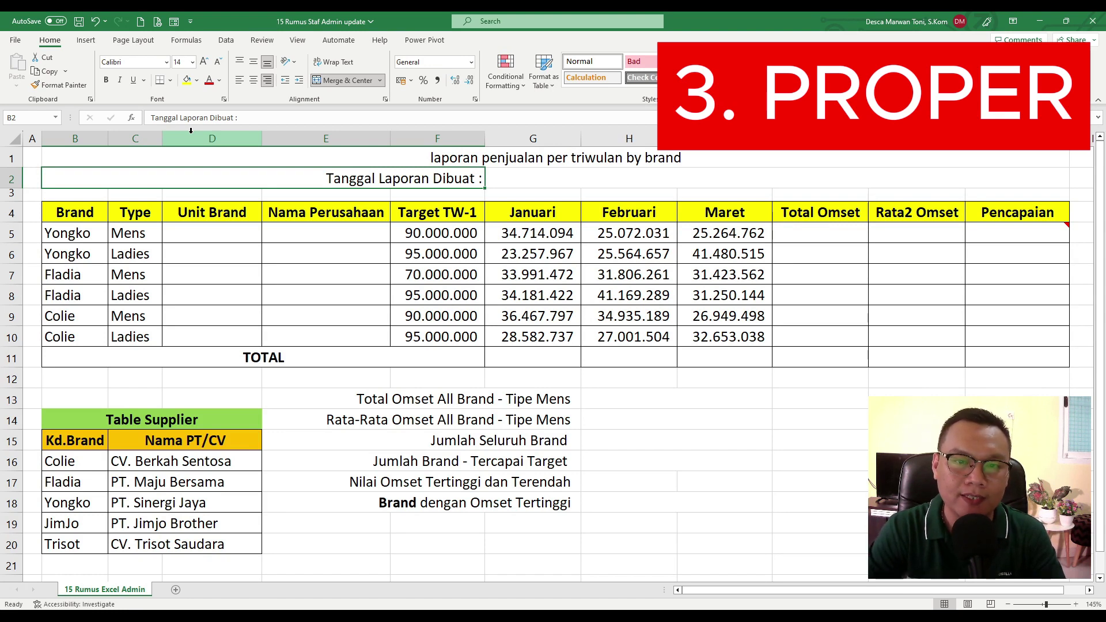
# Change the function in the B1 title formula to PROPER, keeping the quoted title text.
pyautogui.click(388, 159)
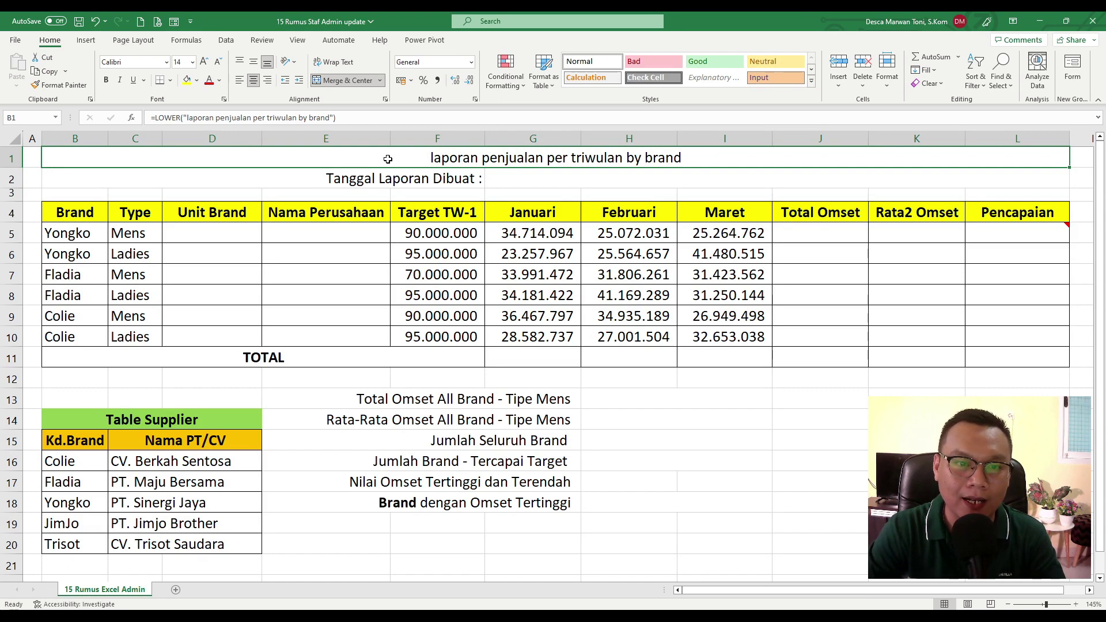
pyautogui.doubleClick(388, 159)
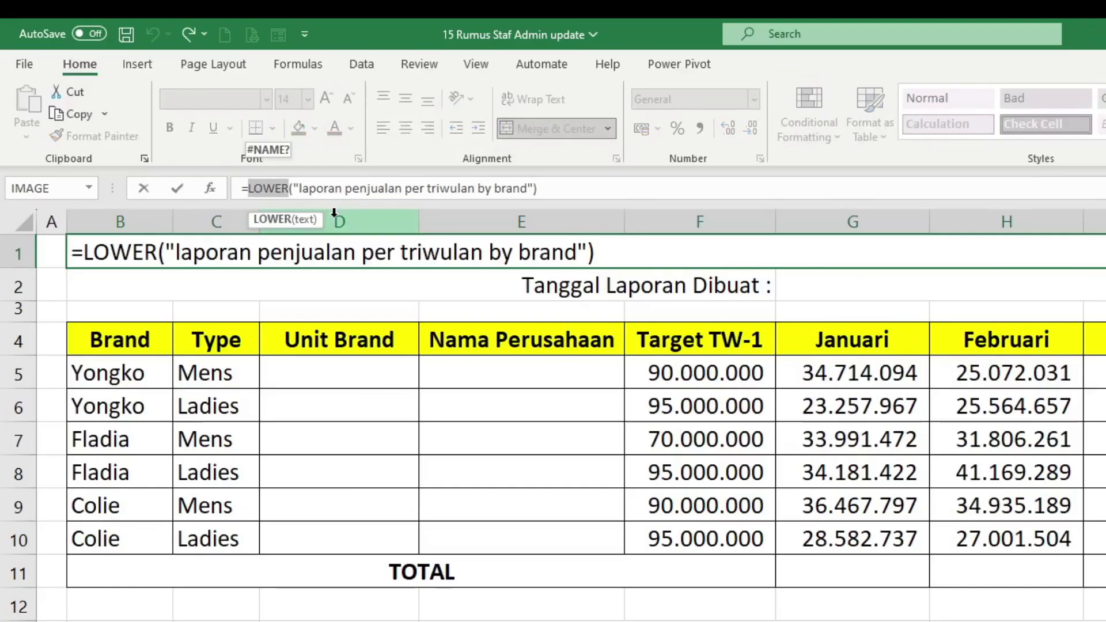
pyautogui.write('PROPER')
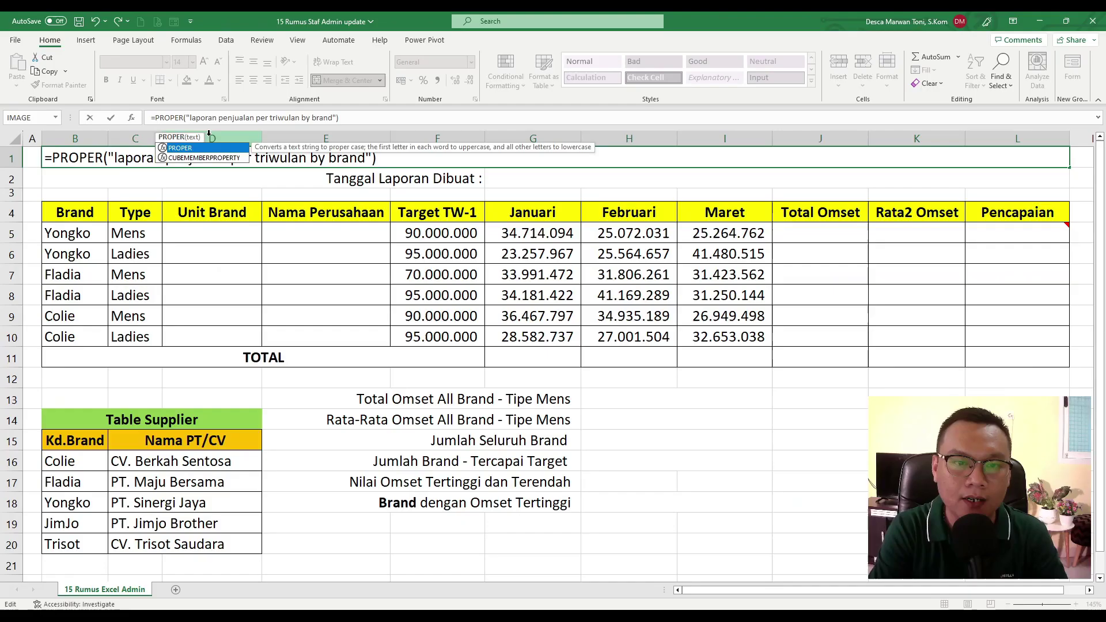
pyautogui.press('Return')
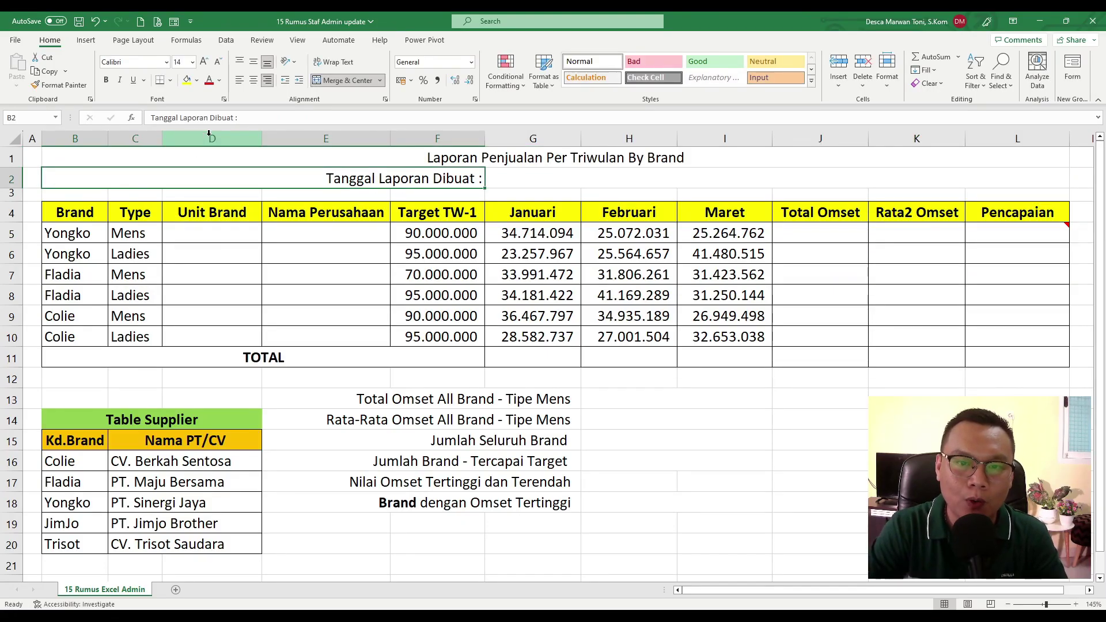
# Change the function in the B1 title formula back to UPPER.
pyautogui.click(489, 158)
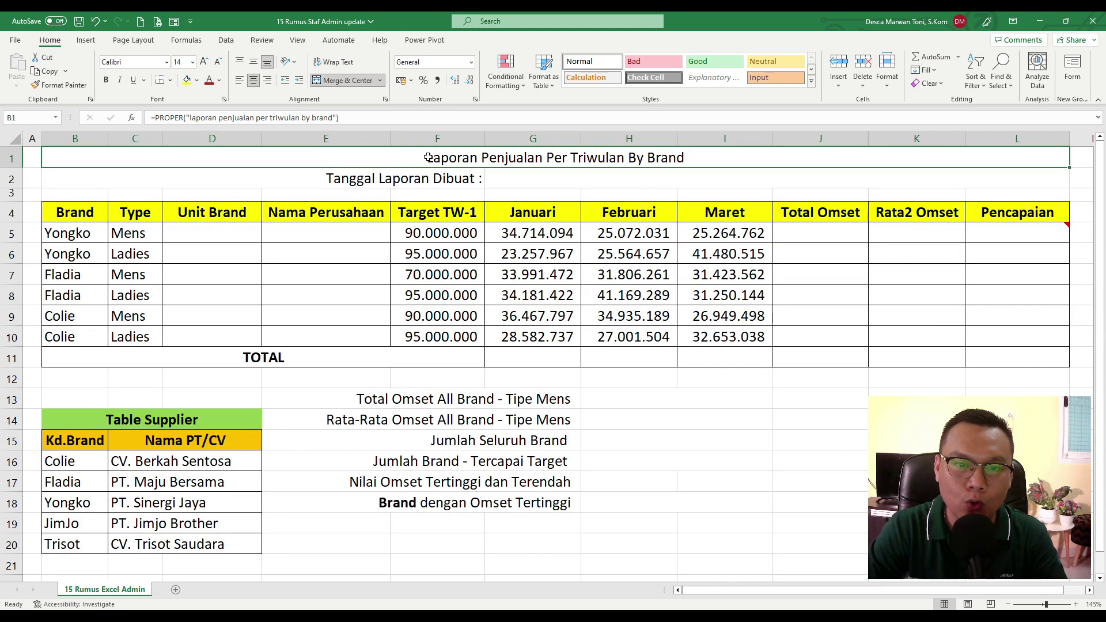
pyautogui.click(503, 178)
pyautogui.click(491, 159)
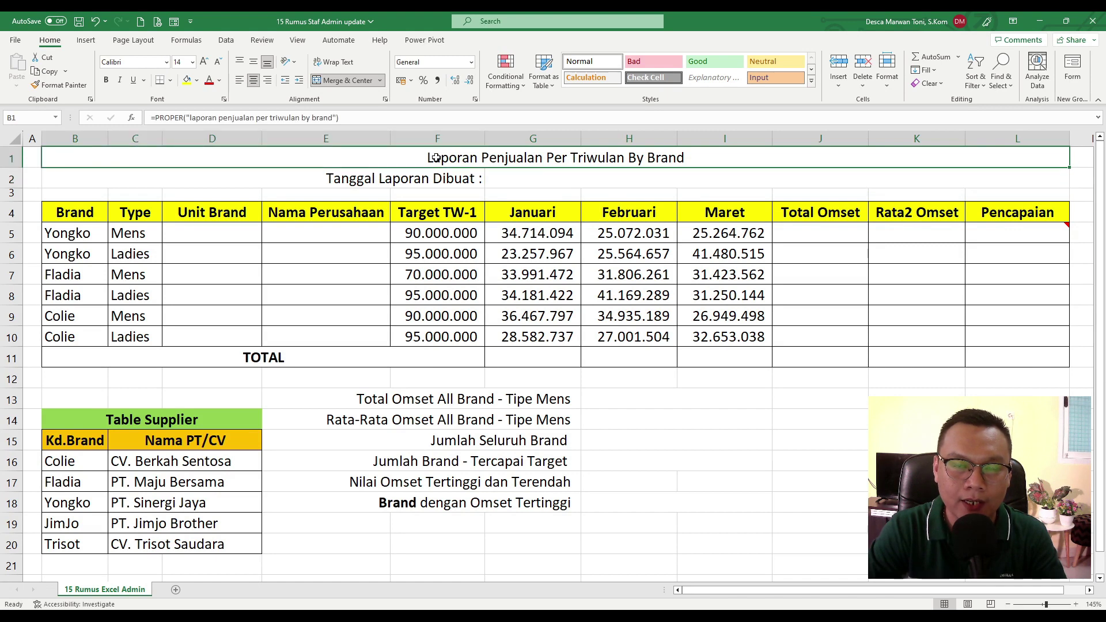
pyautogui.click(518, 178)
pyautogui.click(515, 159)
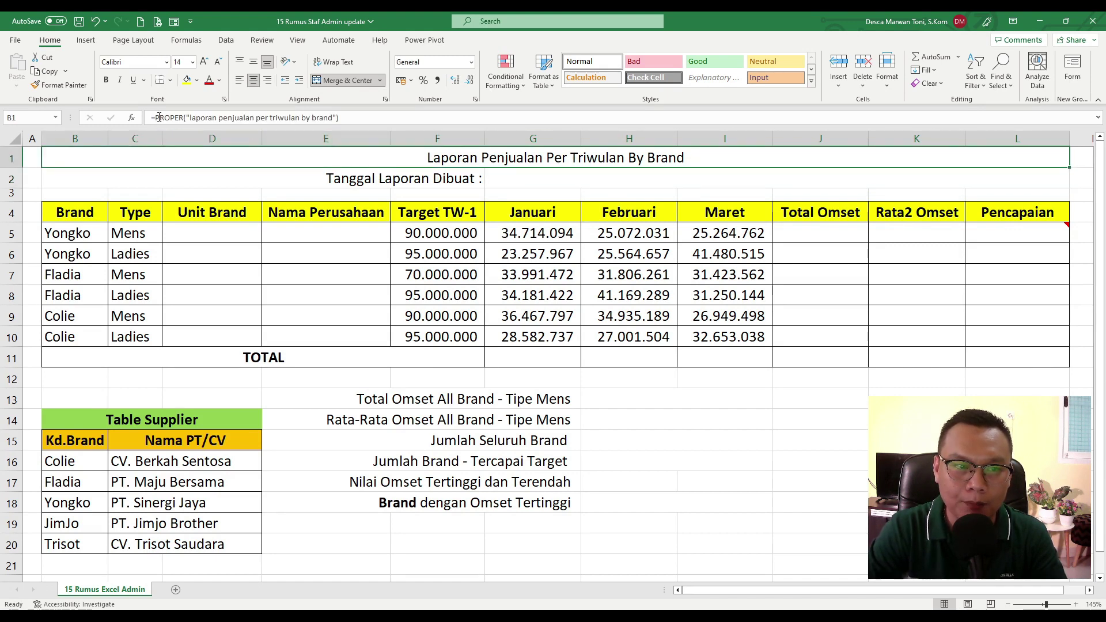
pyautogui.moveTo(159, 117); pyautogui.dragTo(185, 118)
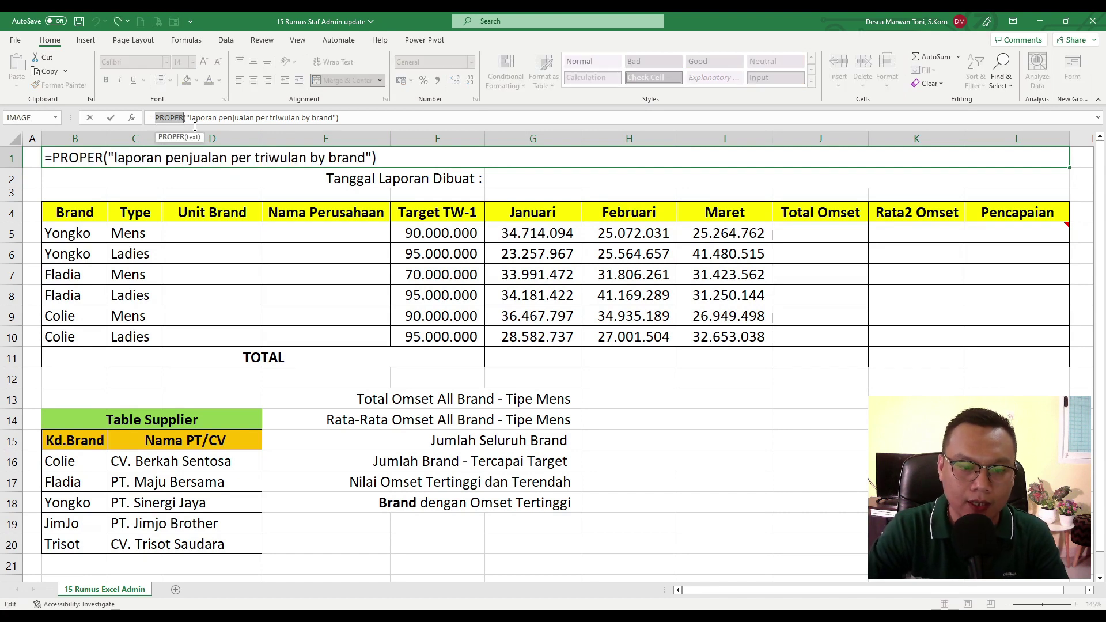
pyautogui.write('UPPER')
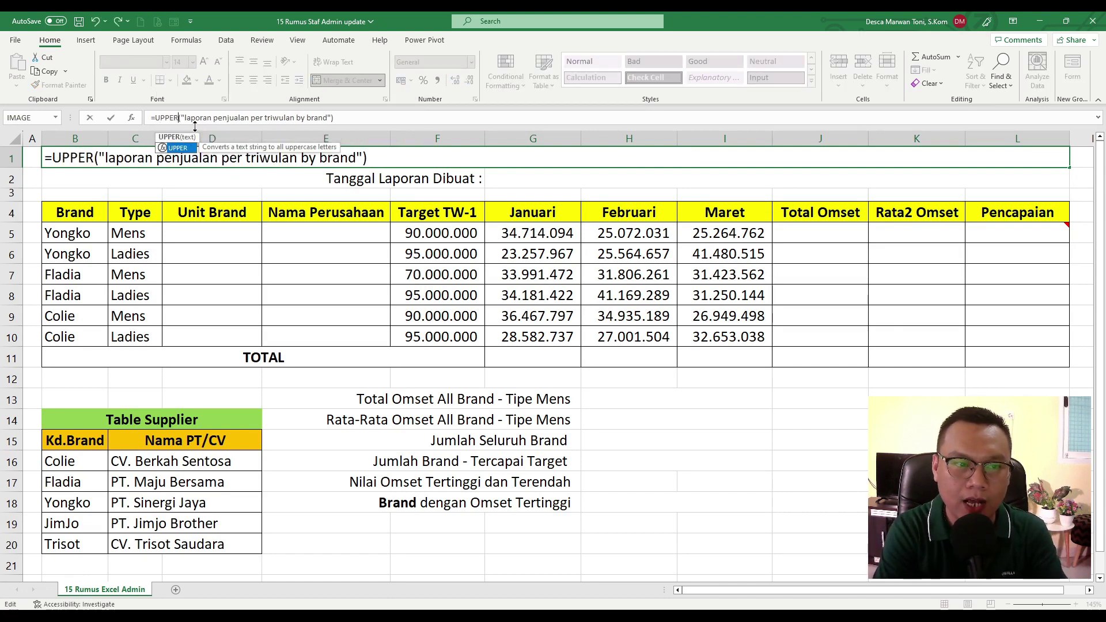
pyautogui.press('Return')
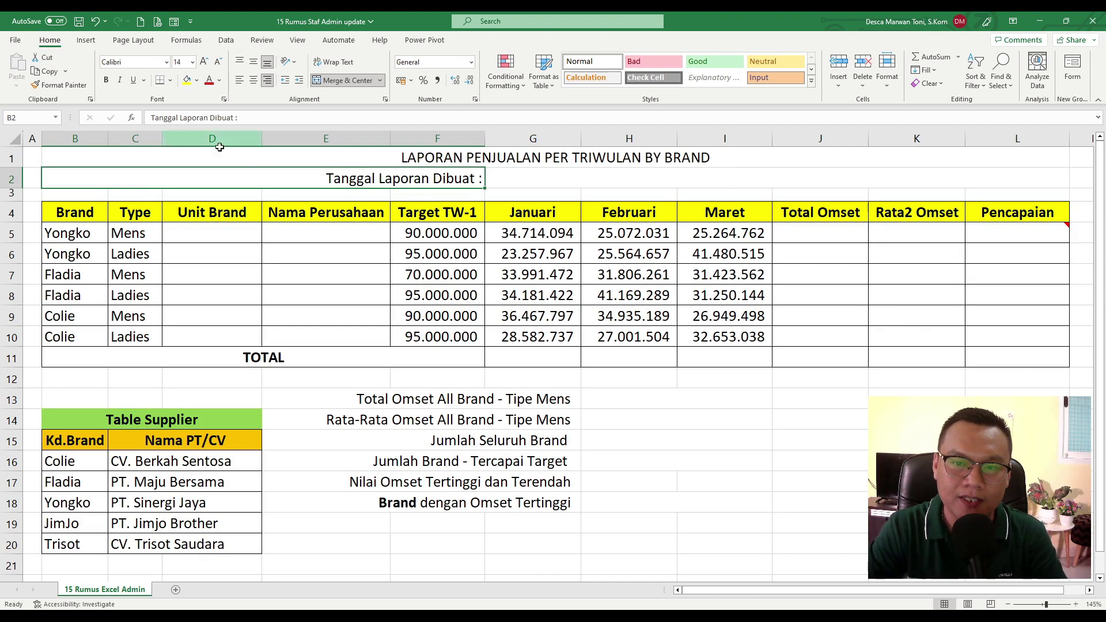
# Make the report title in B1 bold.
pyautogui.click(517, 162)
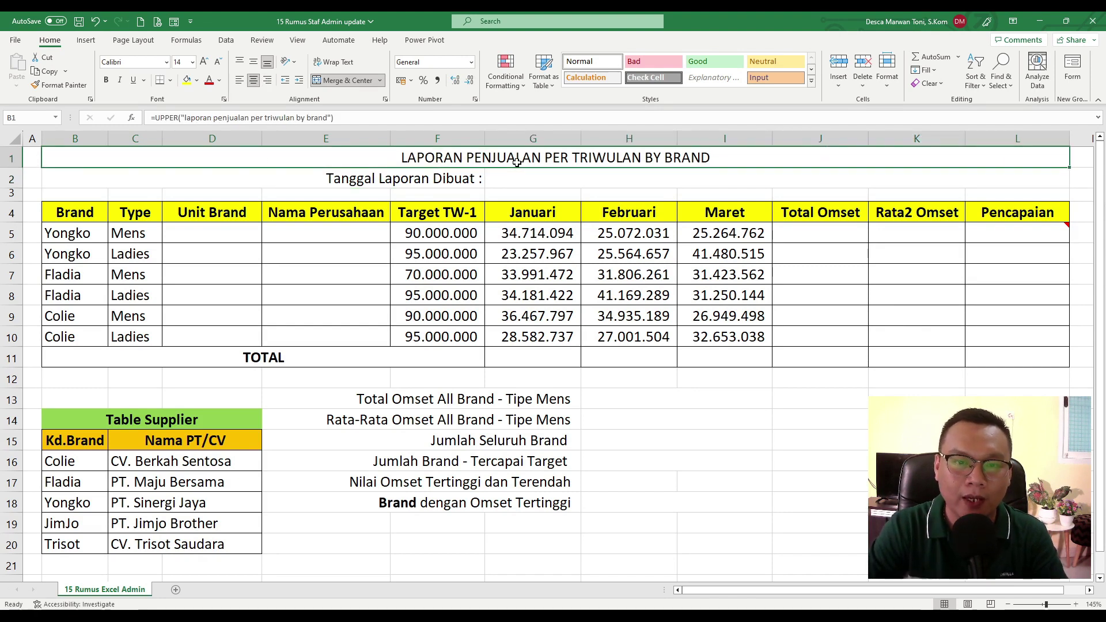
pyautogui.click(106, 80)
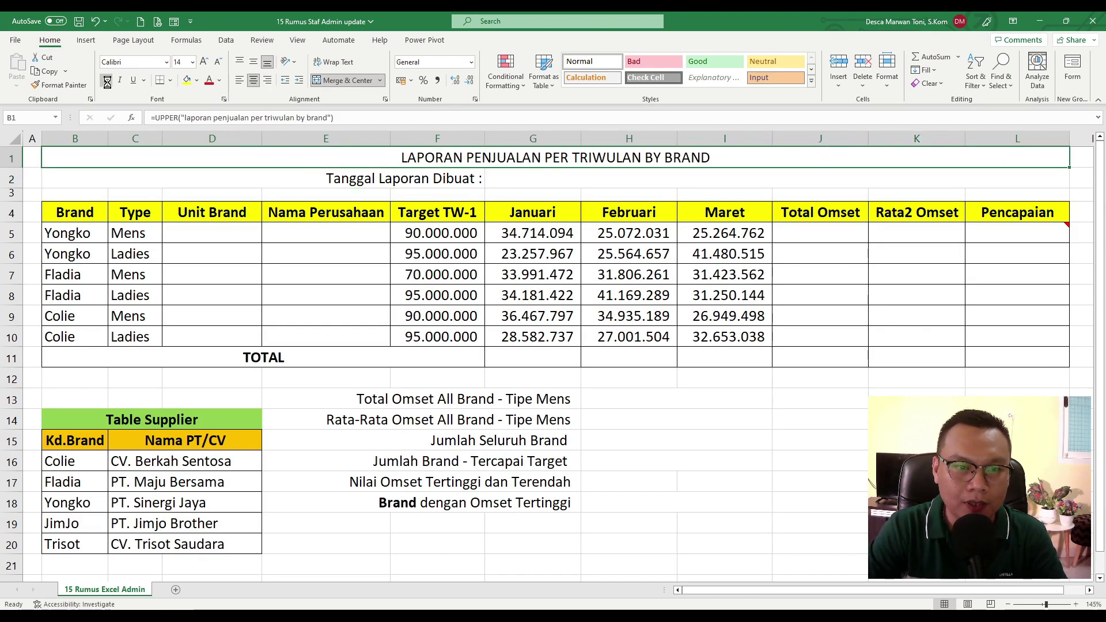
pyautogui.click(567, 232)
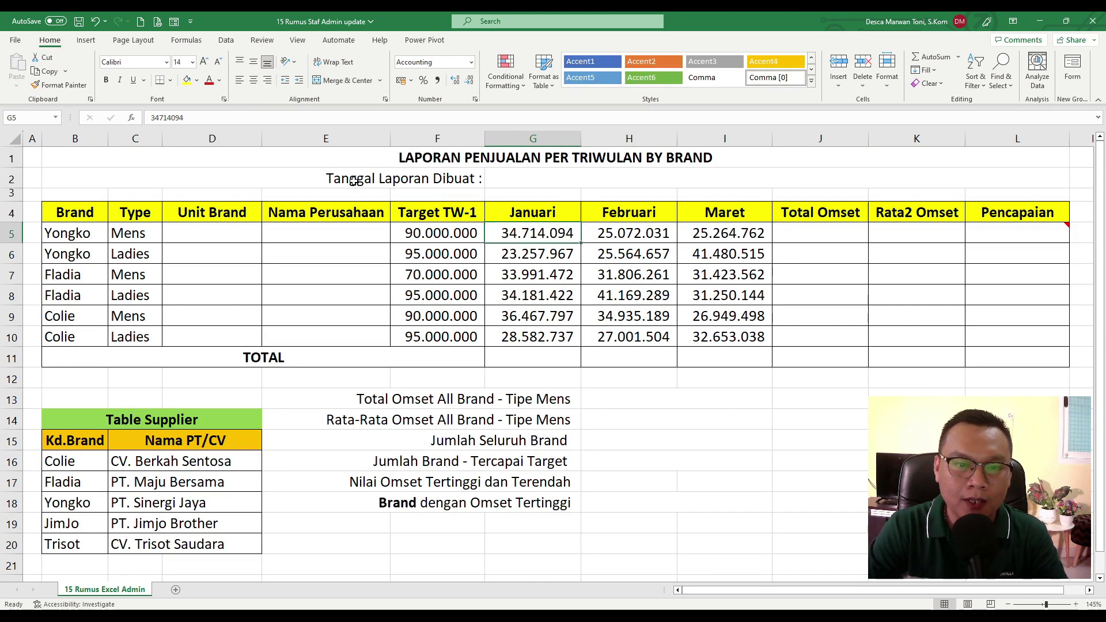
pyautogui.click(517, 179)
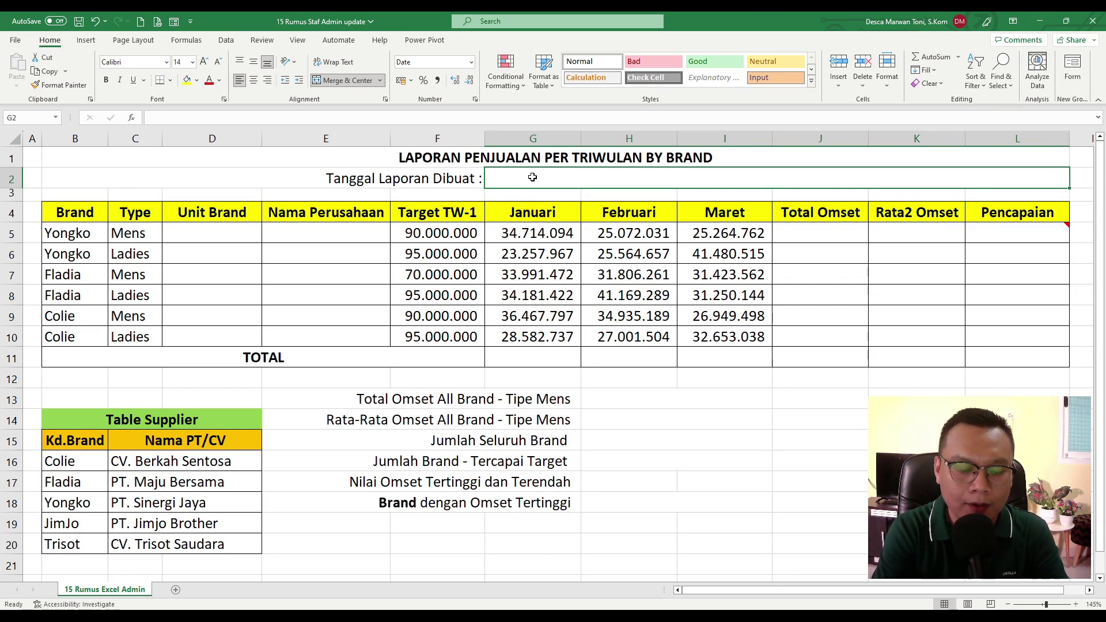
pyautogui.write('14/')
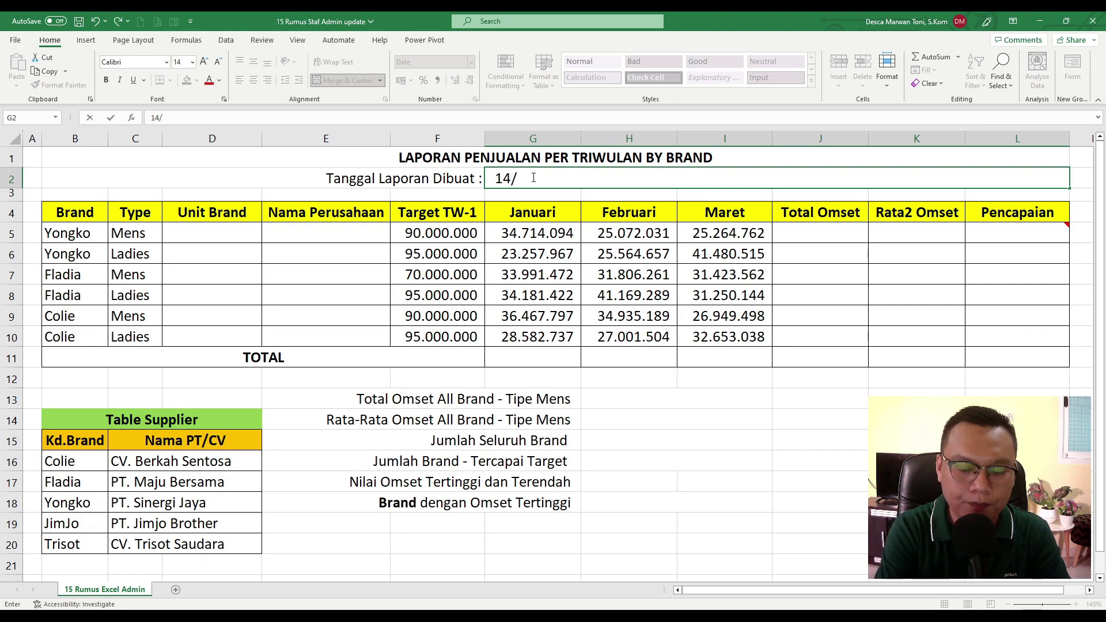
pyautogui.write('08/')
pyautogui.press('BackSpace')
pyautogui.press('BackSpace')
pyautogui.press('BackSpace')
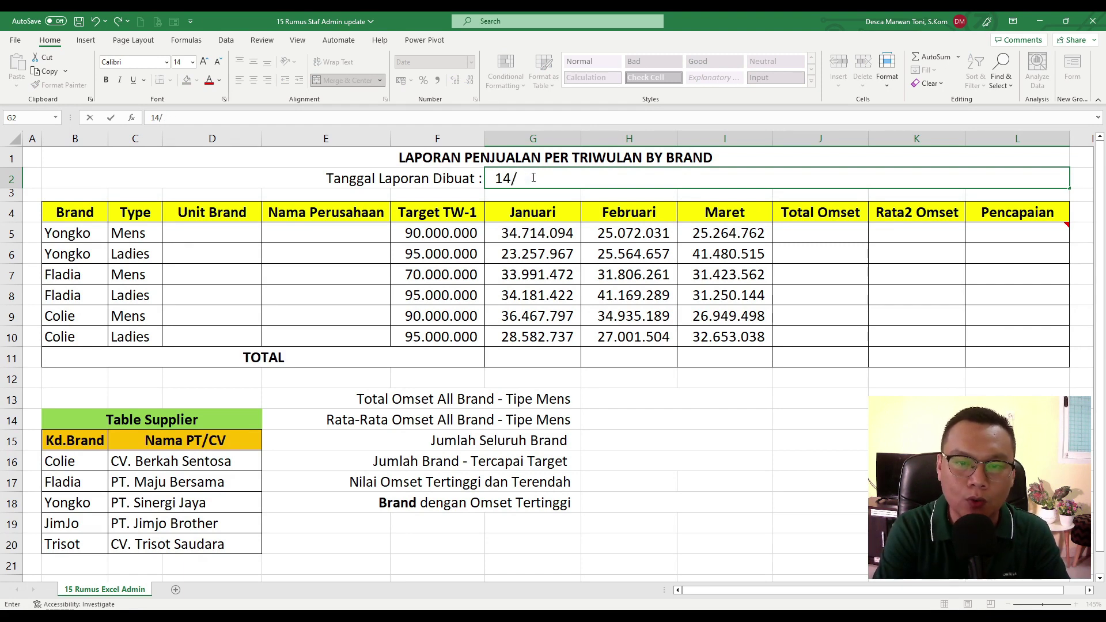
pyautogui.press('BackSpace')
pyautogui.press('BackSpace')
pyautogui.press('BackSpace')
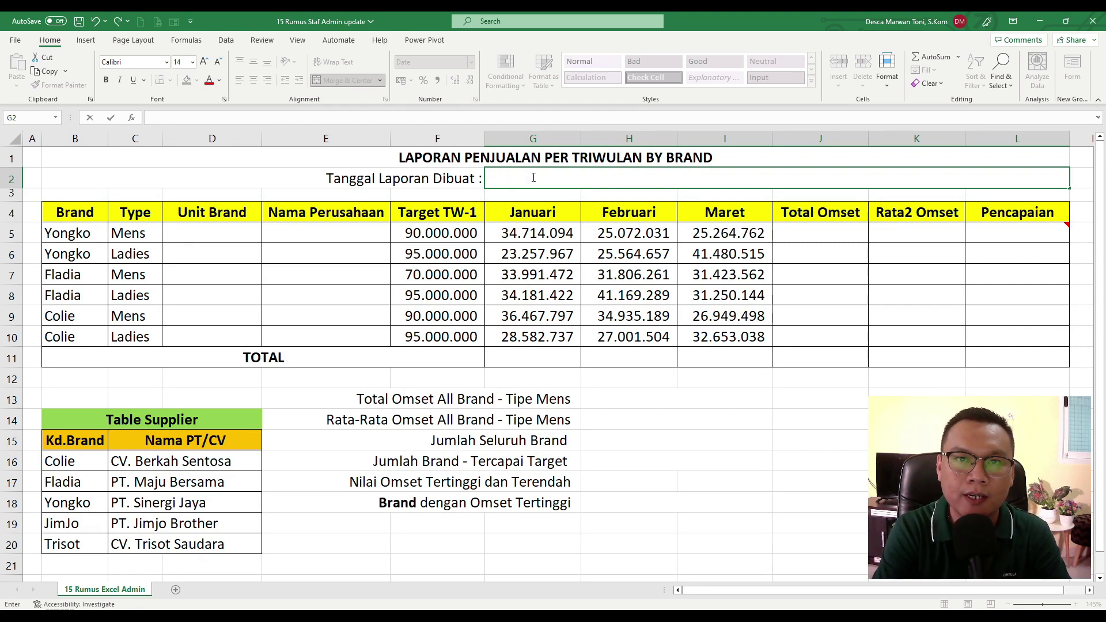
# Enter the formula =TODAY() in G2, beside the Tanggal Laporan Dibuat label.
pyautogui.write('=today')
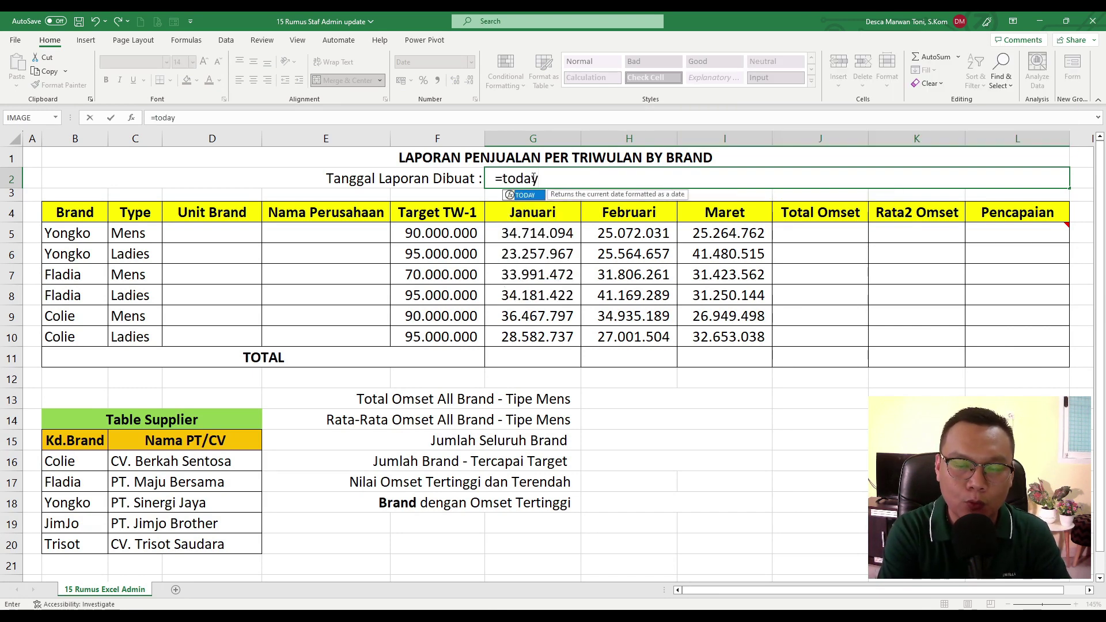
pyautogui.write('()')
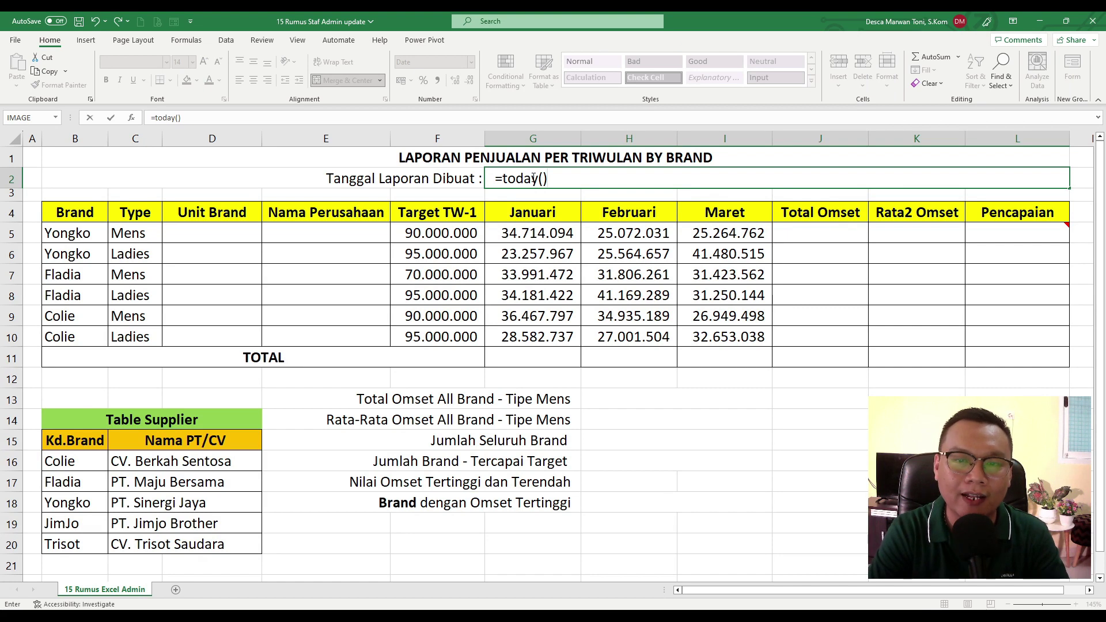
pyautogui.press('Return')
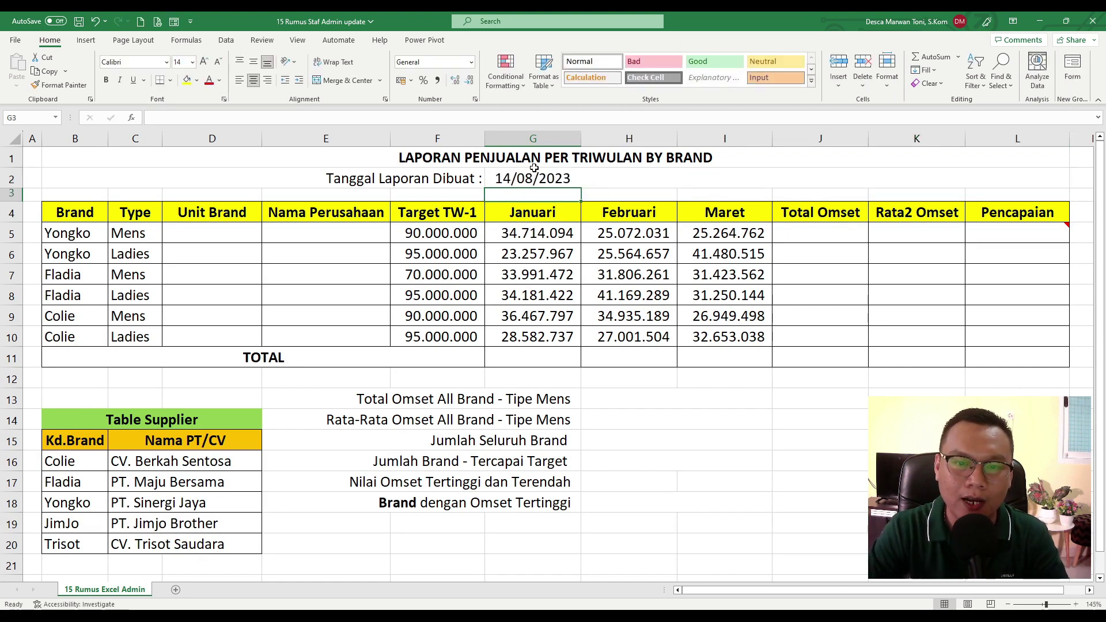
# Replace the TODAY function in the G2 report date formula with NOW.
pyautogui.click(535, 179)
pyautogui.doubleClick(534, 178)
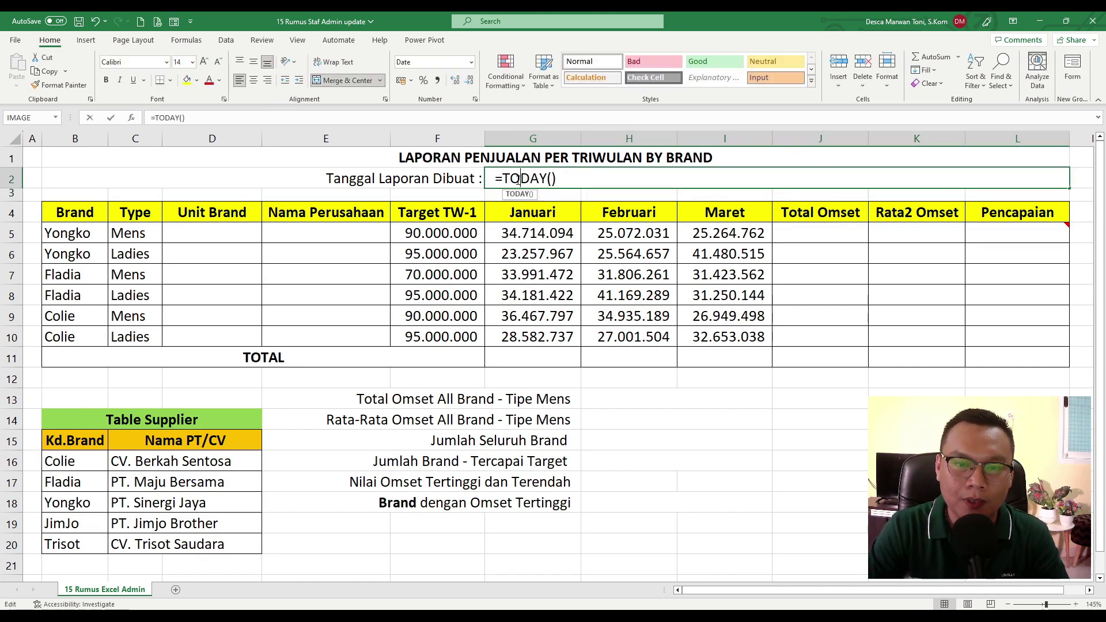
pyautogui.moveTo(502, 179); pyautogui.dragTo(548, 180)
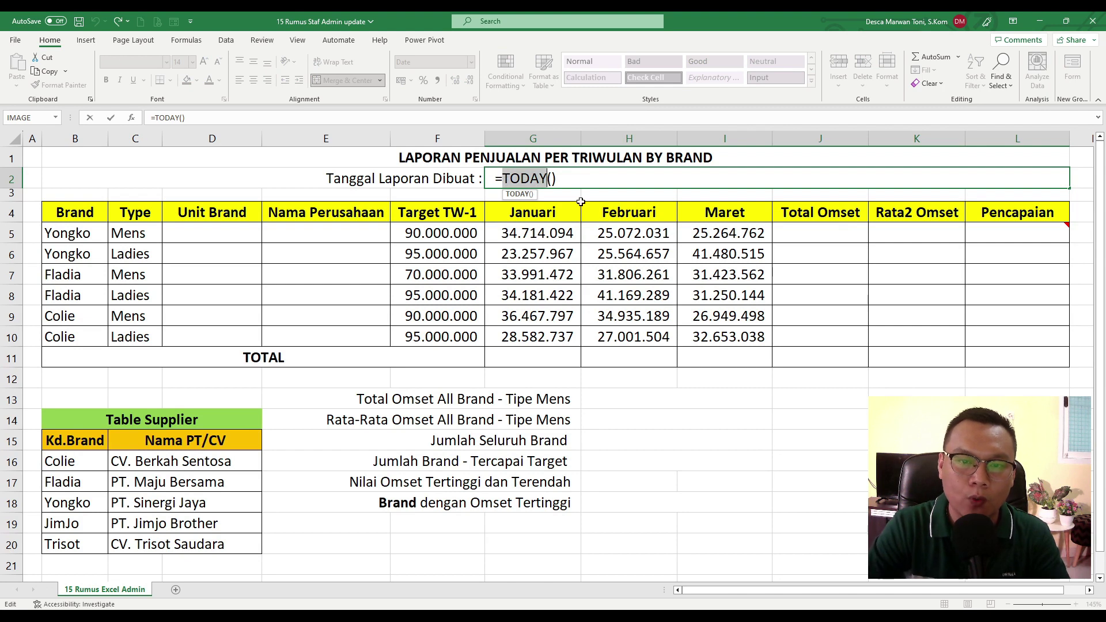
pyautogui.write('NOW')
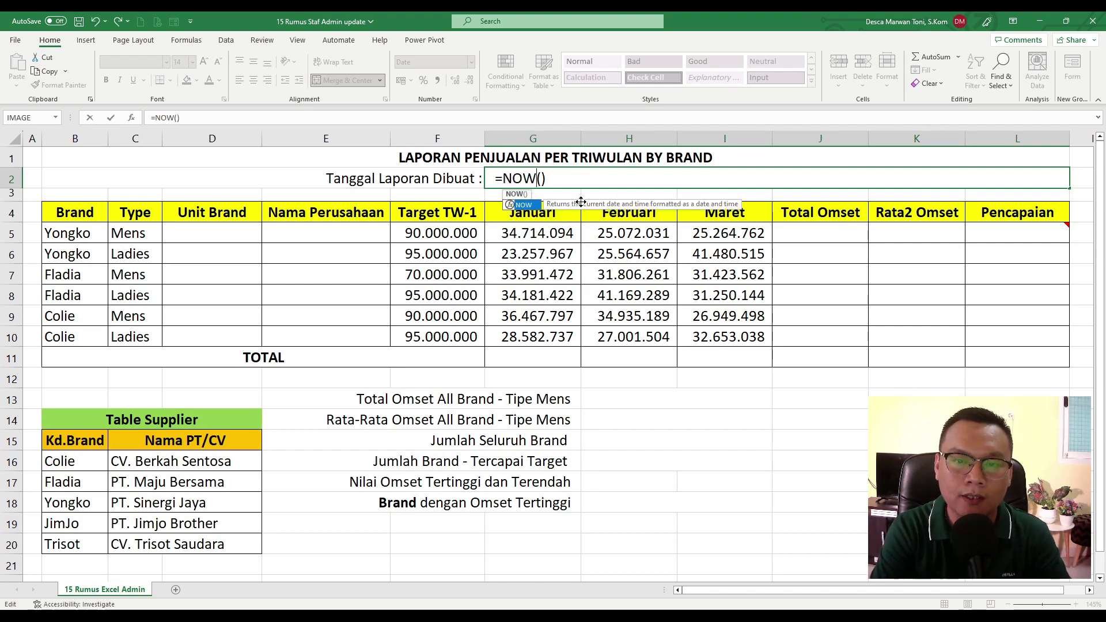
pyautogui.press('Return')
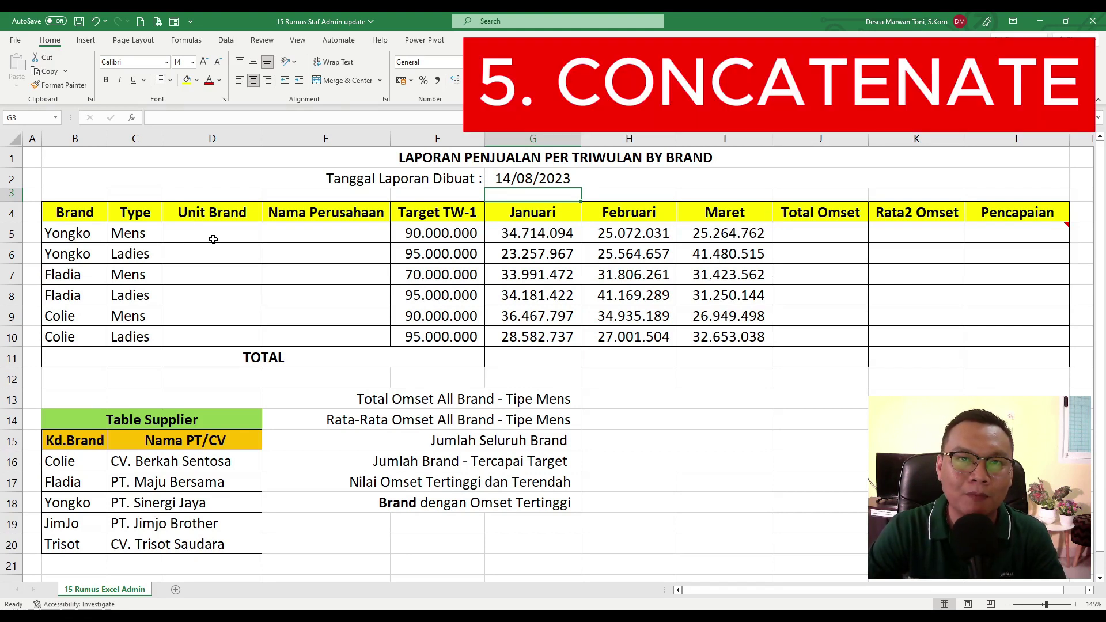
# Examine the empty Unit Brand cells D5:D10 and the Brand and Type values in row 5.
pyautogui.click(209, 231)
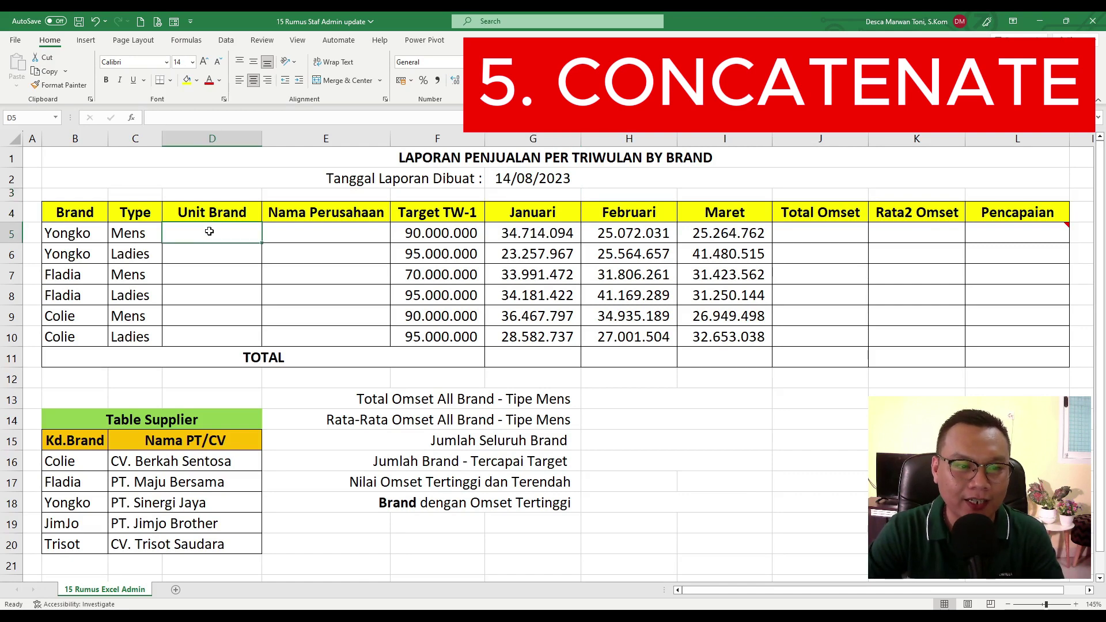
pyautogui.moveTo(209, 231); pyautogui.dragTo(208, 333)
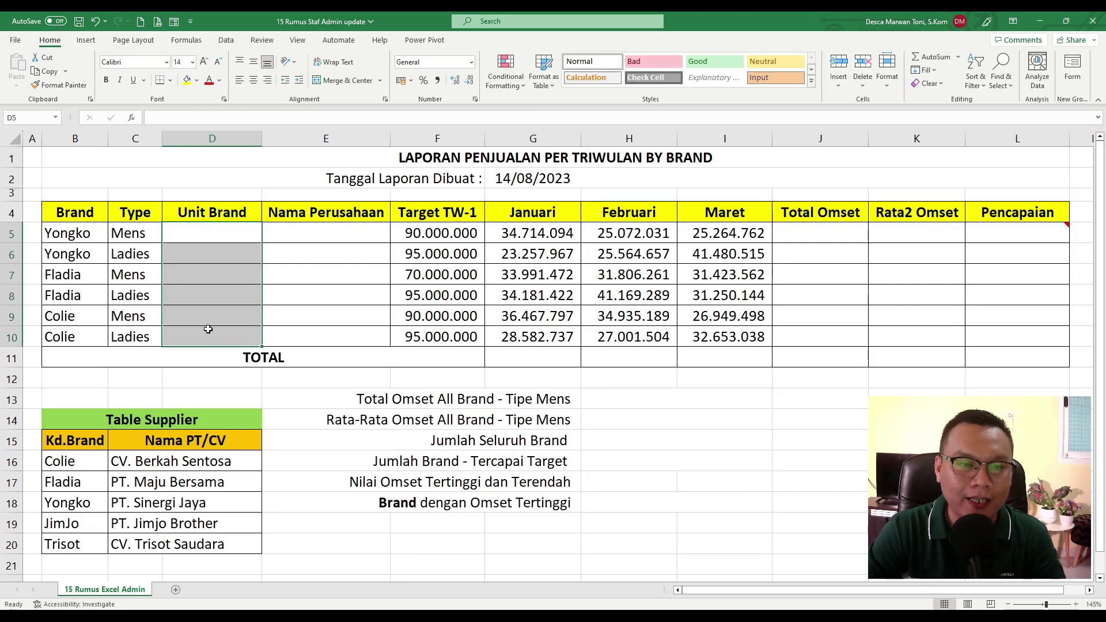
pyautogui.click(66, 237)
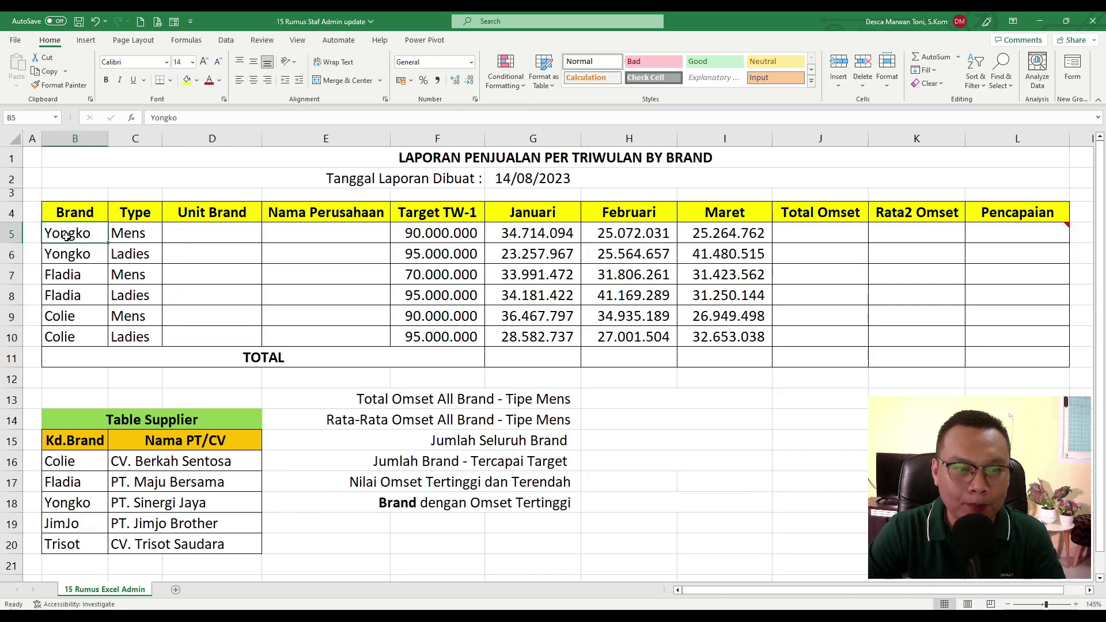
pyautogui.click(136, 235)
pyautogui.click(85, 235)
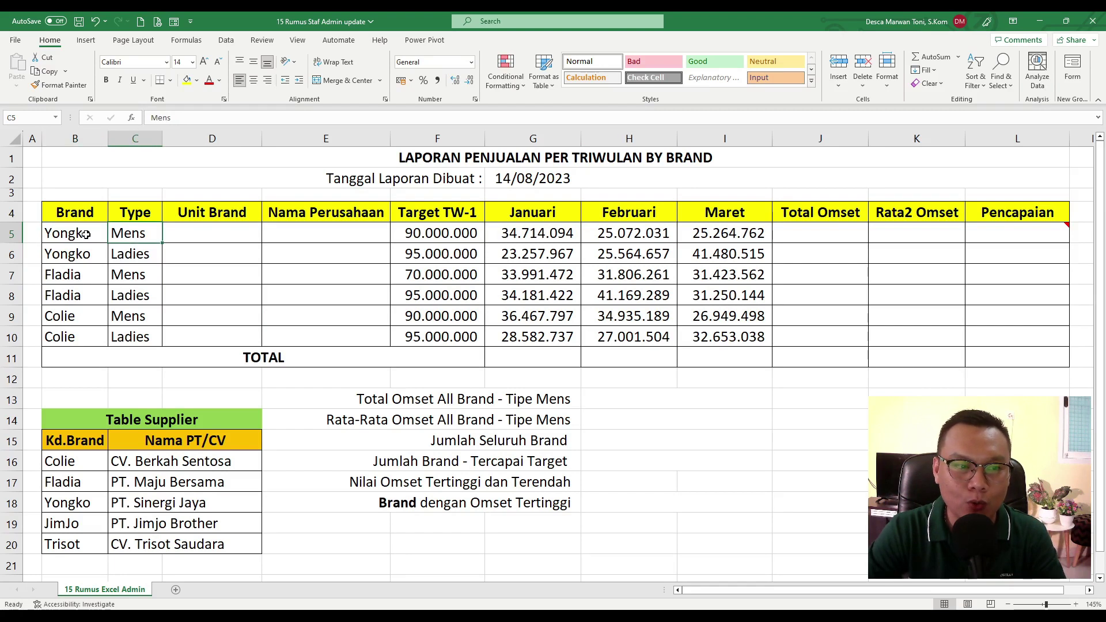
pyautogui.click(133, 233)
# Enter =CONCATENATE(B5;" ";C5) in the first Unit Brand cell, D5, and fill it down to D10.
pyautogui.click(198, 234)
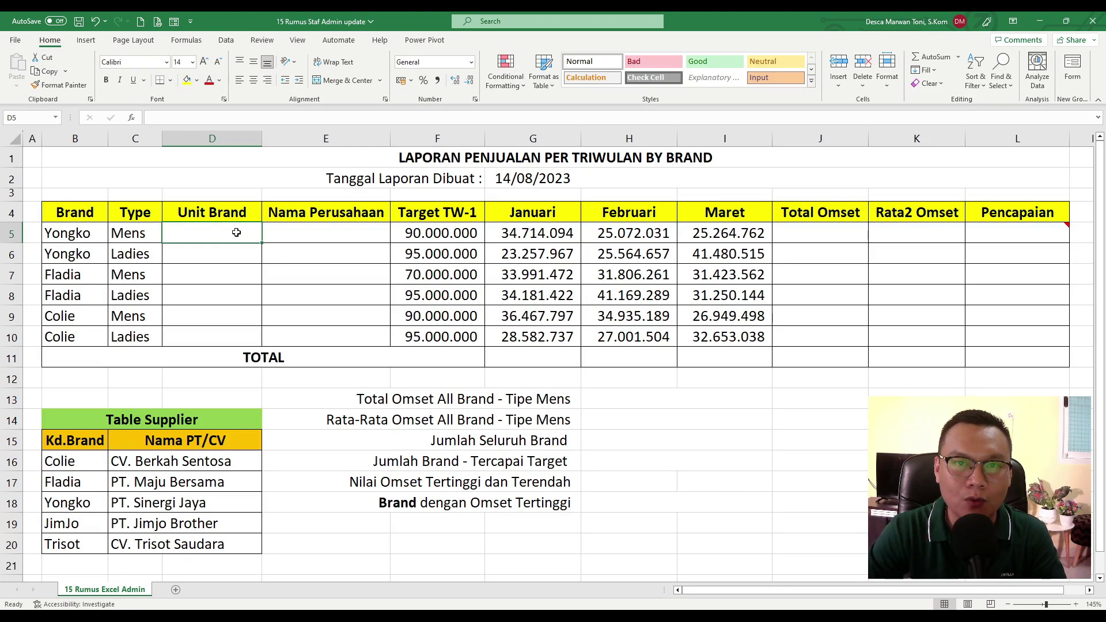
pyautogui.write('=')
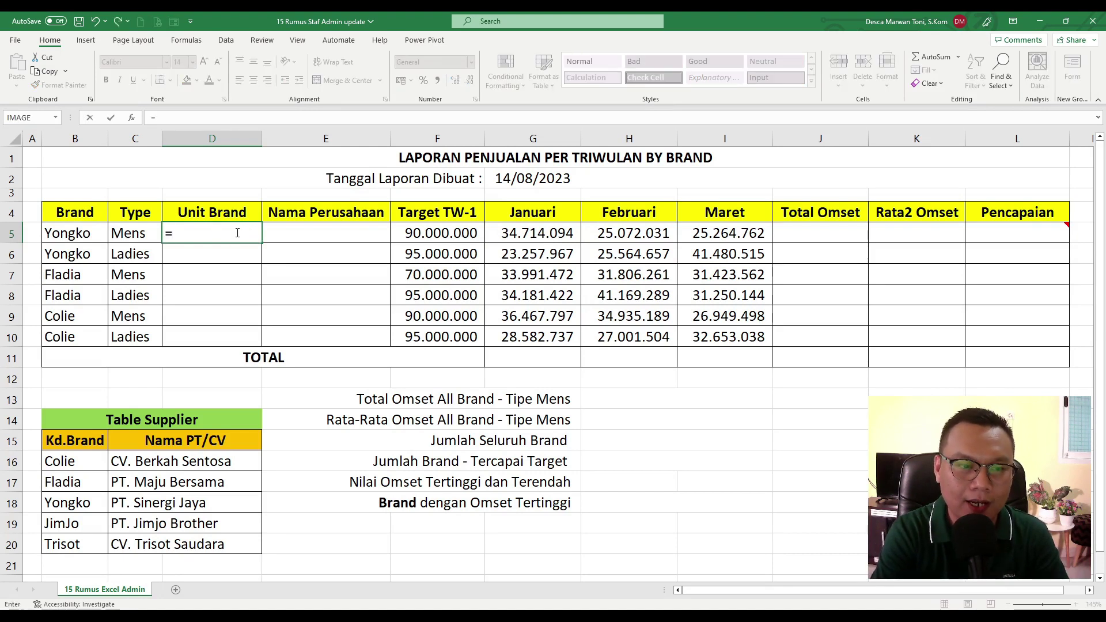
pyautogui.write('CONCATENAT')
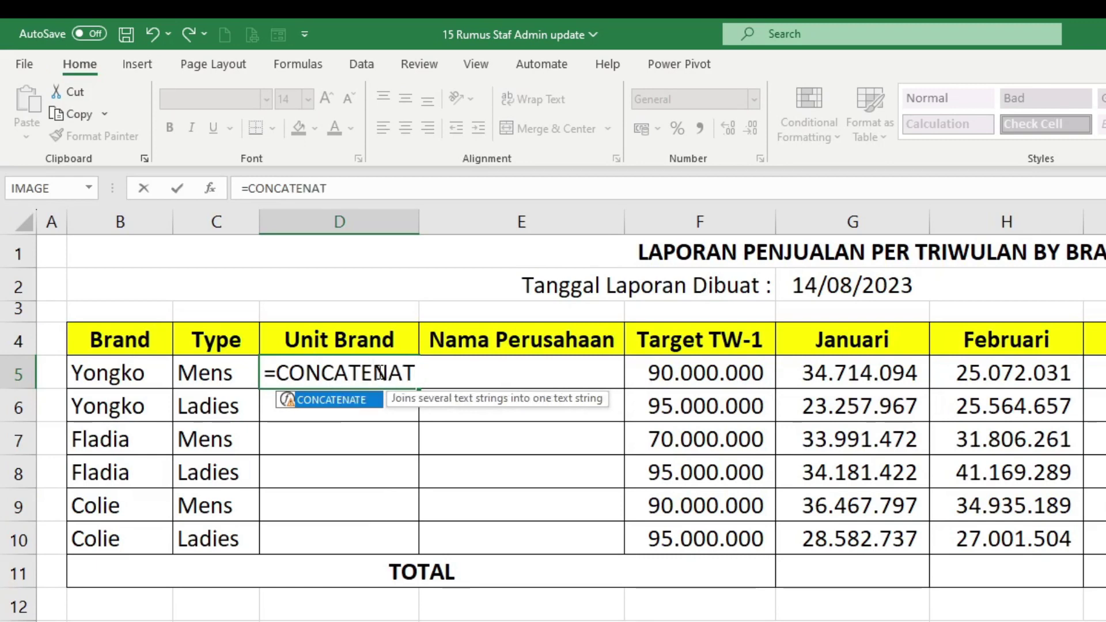
pyautogui.write('E(')
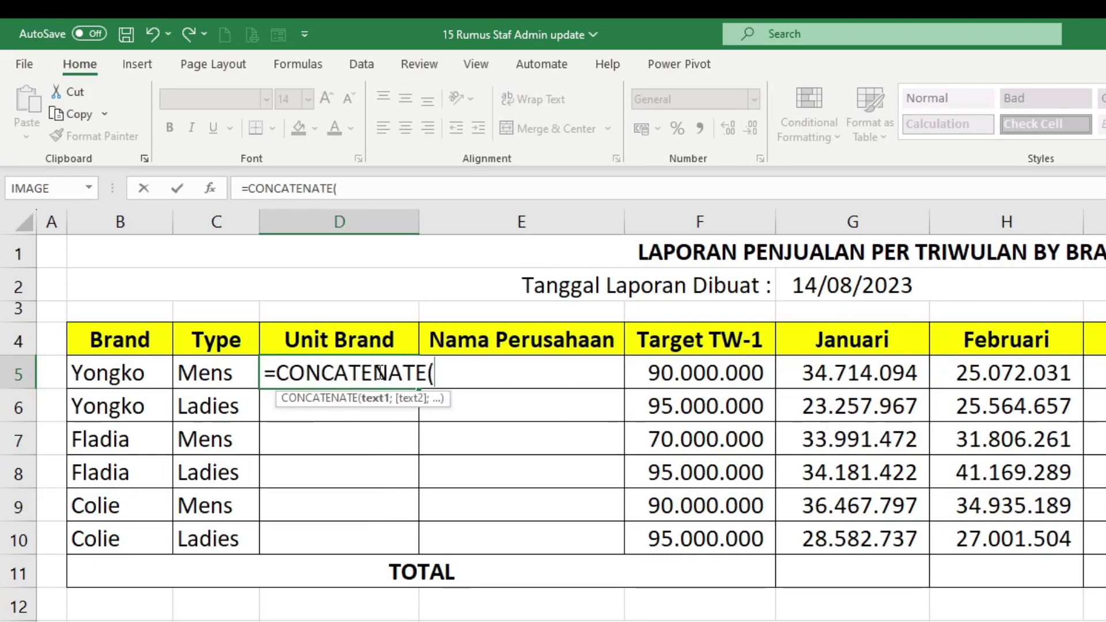
pyautogui.click(121, 375)
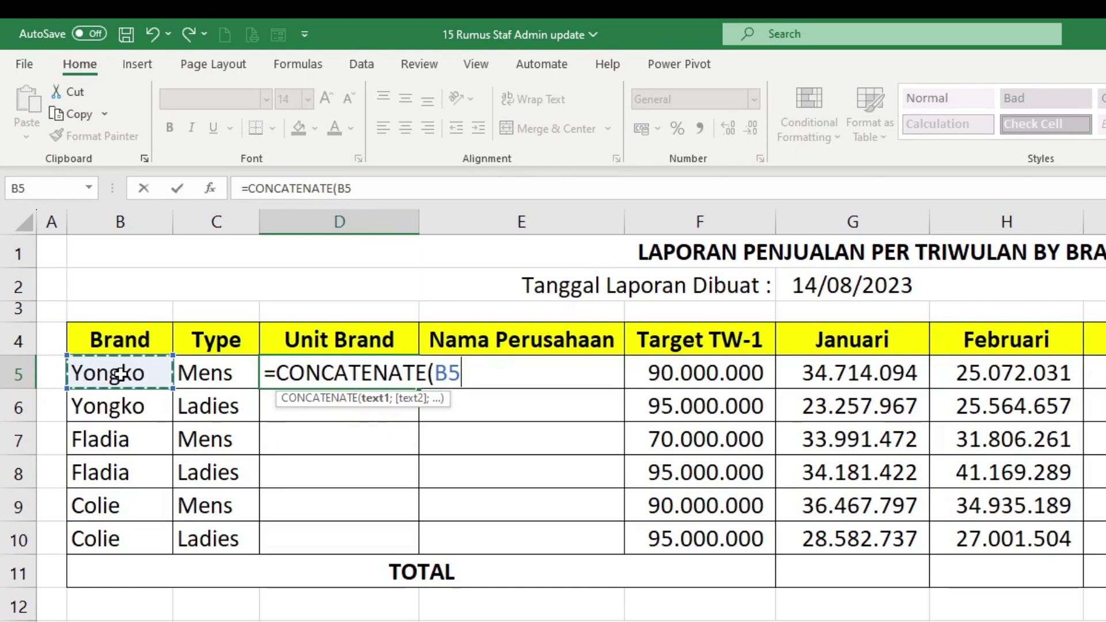
pyautogui.write(';')
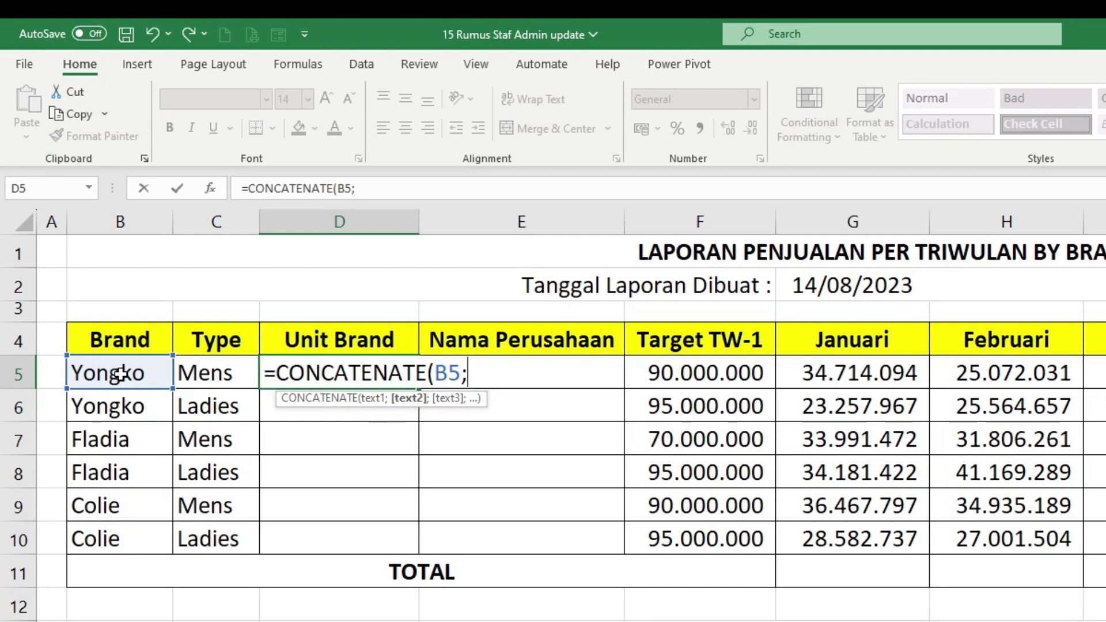
pyautogui.write('" "')
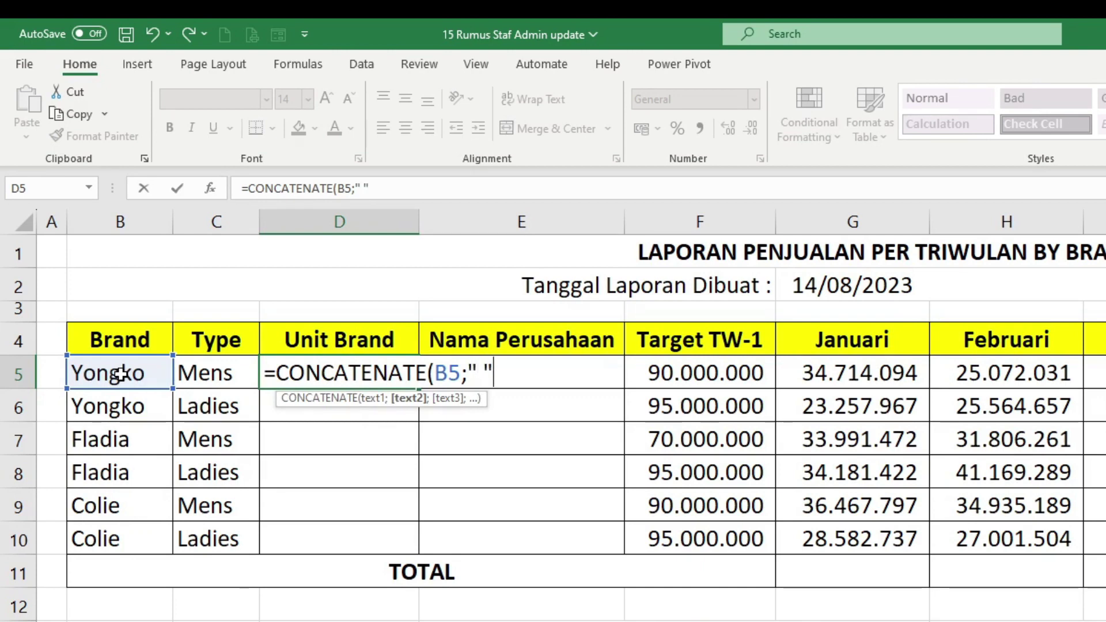
pyautogui.write(';')
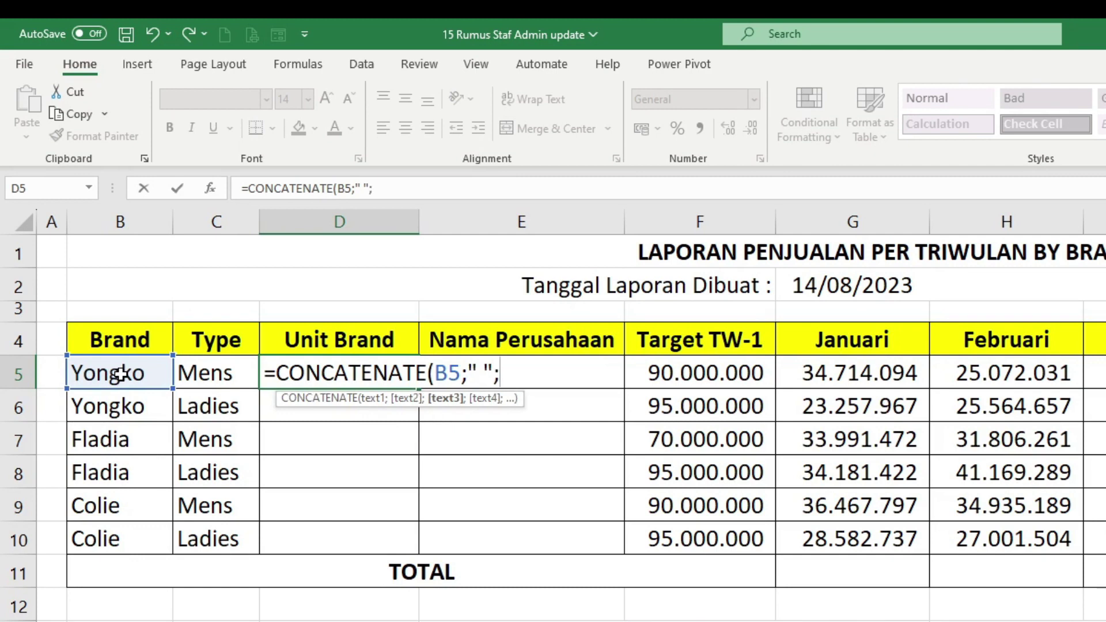
pyautogui.click(225, 372)
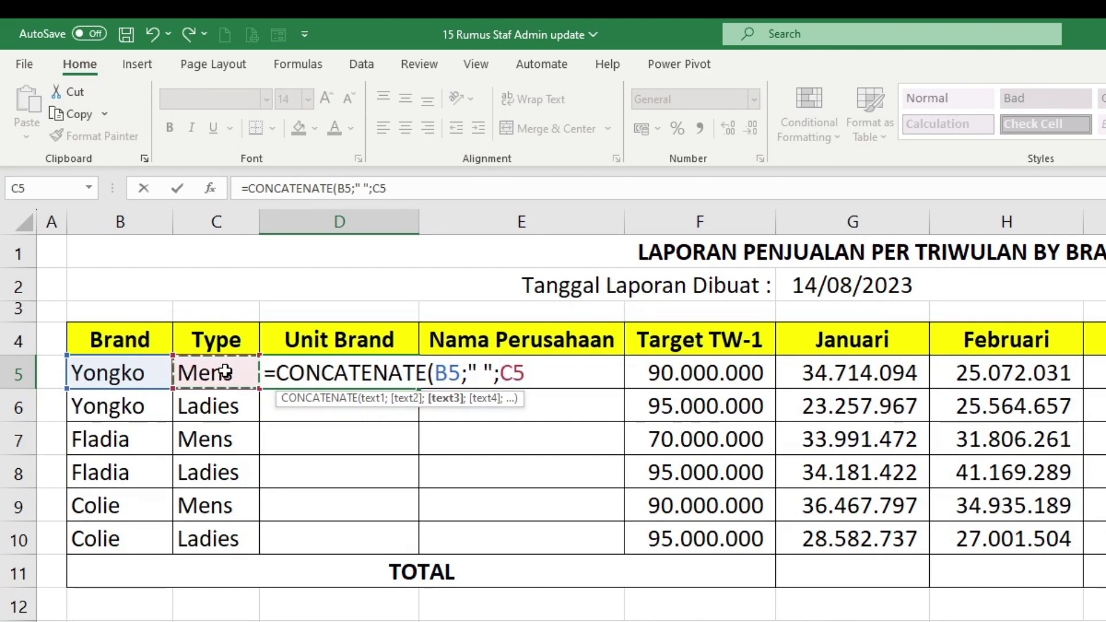
pyautogui.write(')')
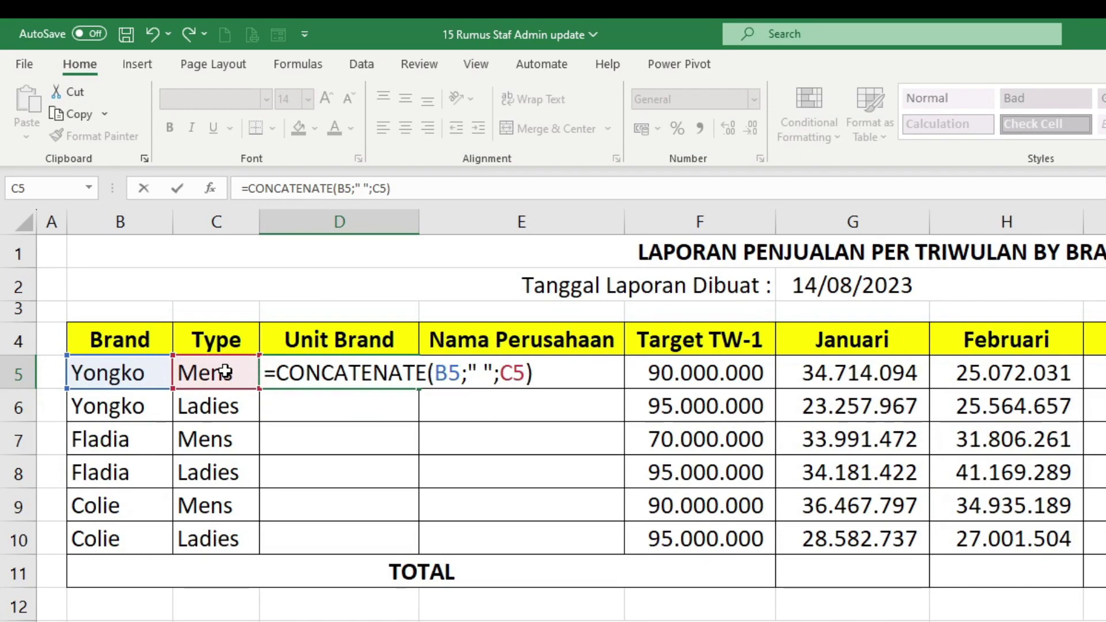
pyautogui.press('Return')
pyautogui.click(312, 382)
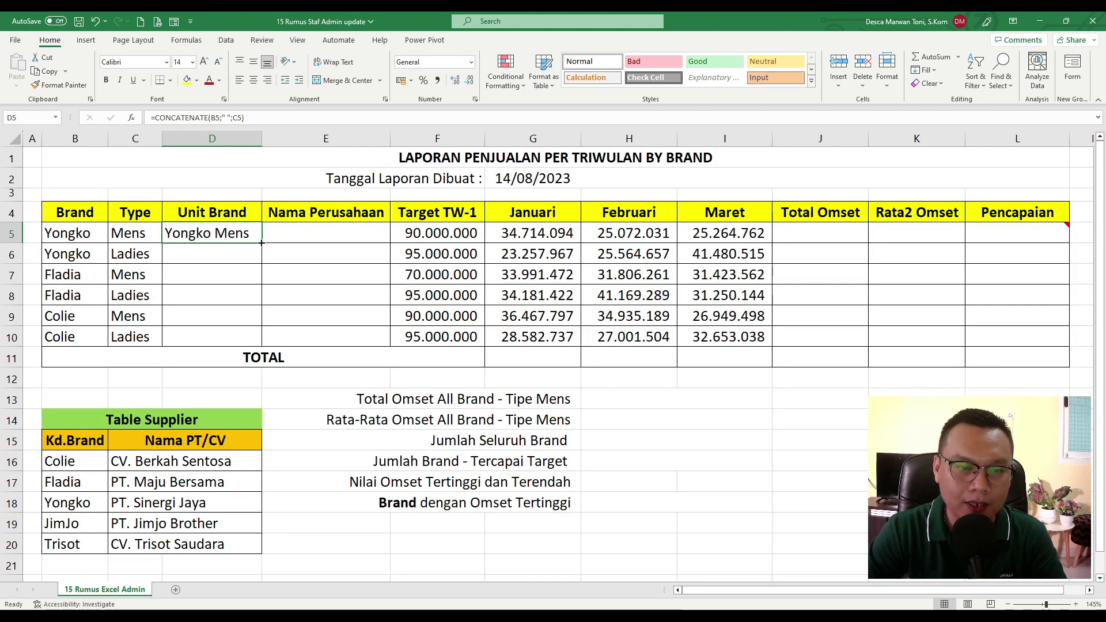
pyautogui.moveTo(262, 243); pyautogui.dragTo(247, 338)
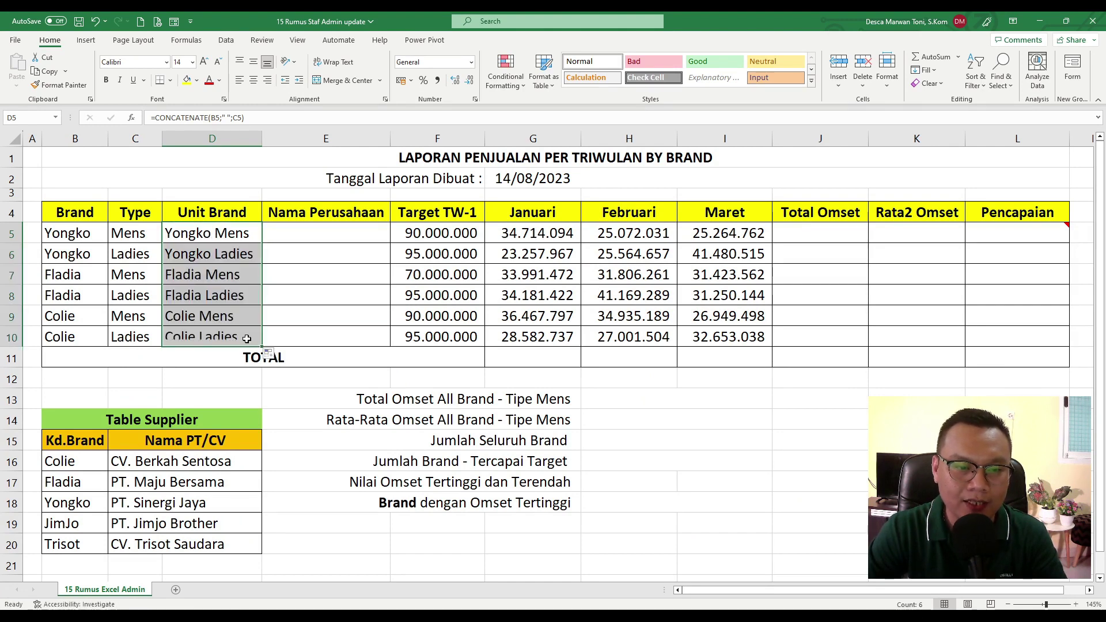
# Replace the space separator in the D5 CONCATENATE formula with a hyphen.
pyautogui.click(199, 234)
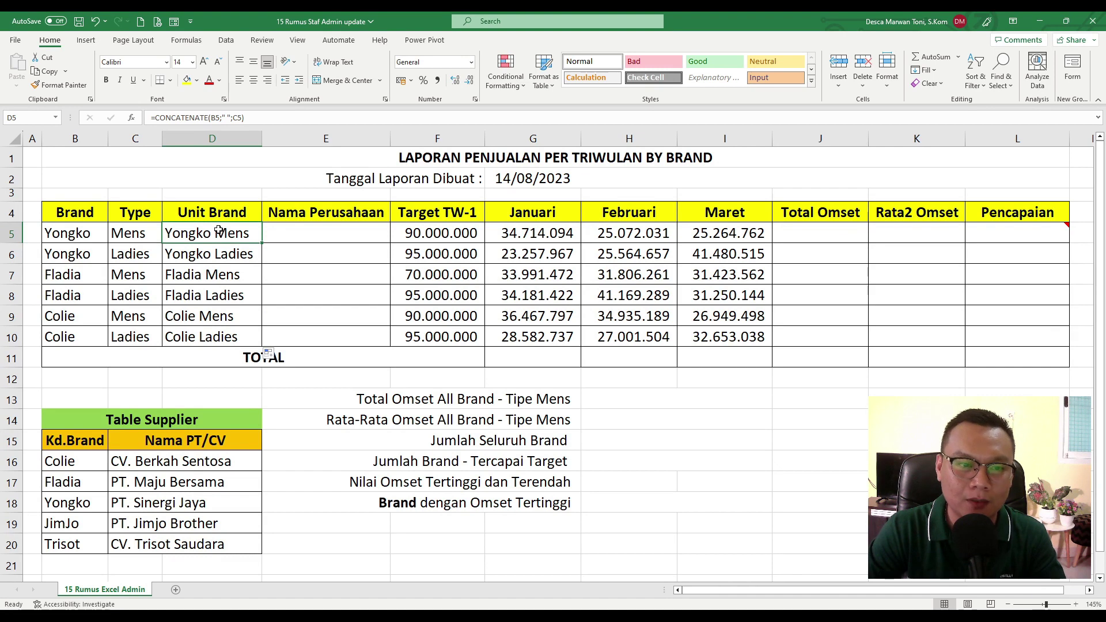
pyautogui.doubleClick(310, 237)
pyautogui.press('BackSpace')
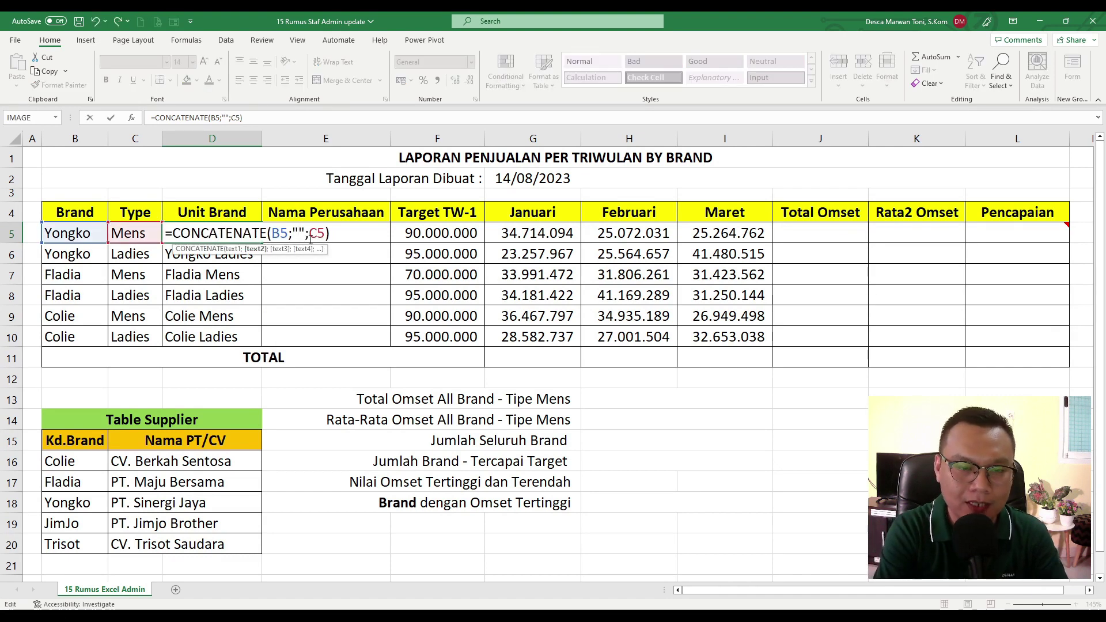
pyautogui.write('-')
pyautogui.press('Return')
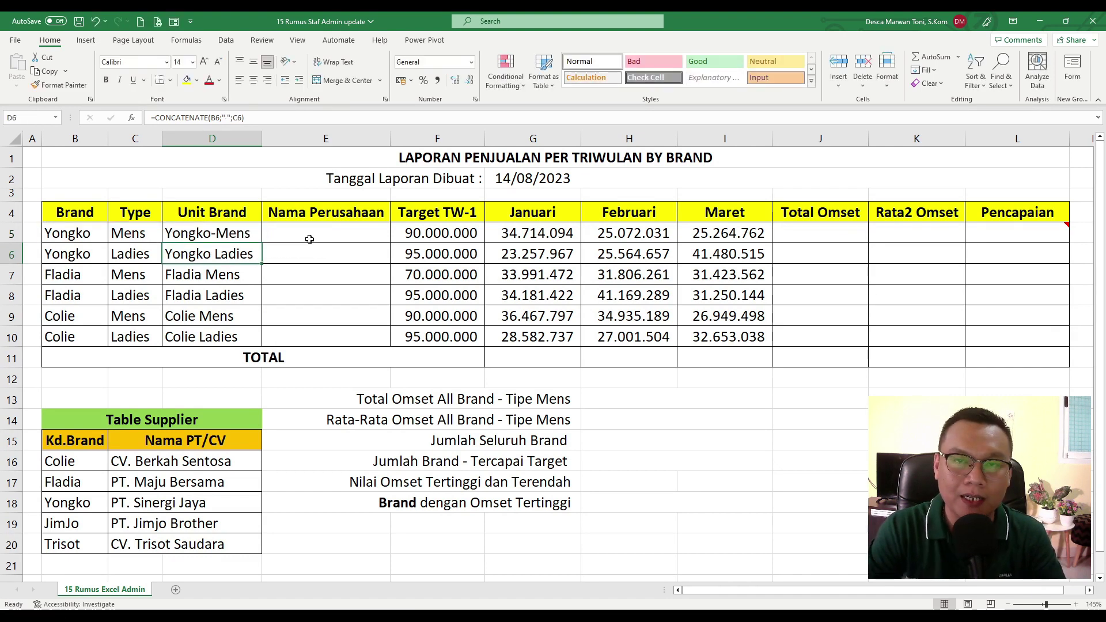
# Change the separator in the D5 CONCATENATE formula back to a space.
pyautogui.doubleClick(233, 235)
pyautogui.click(299, 232)
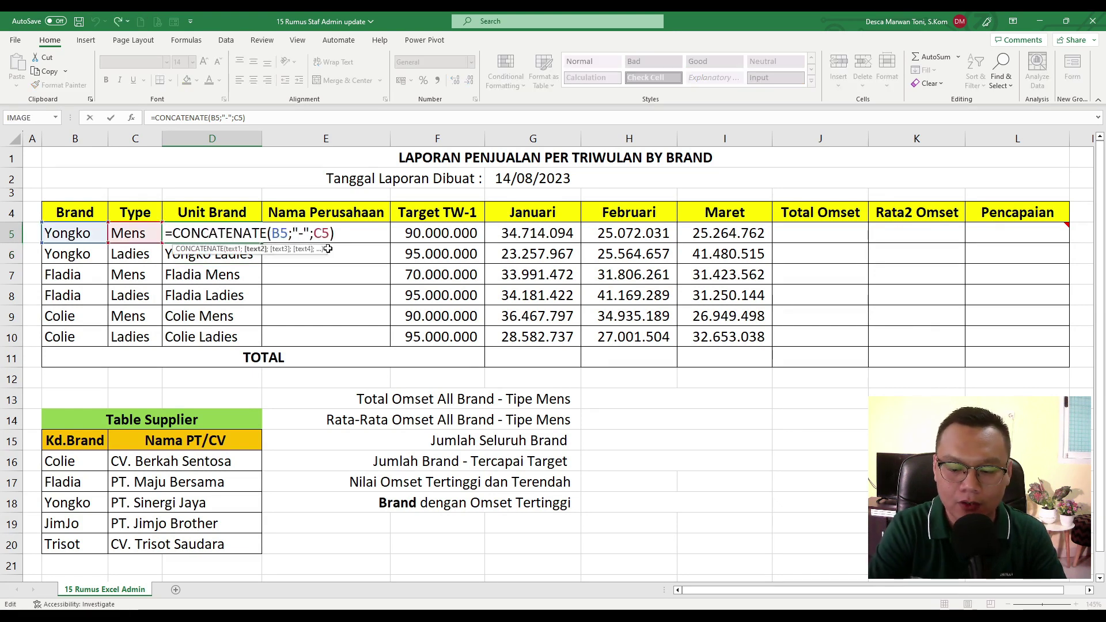
pyautogui.press('Delete')
pyautogui.press('Return')
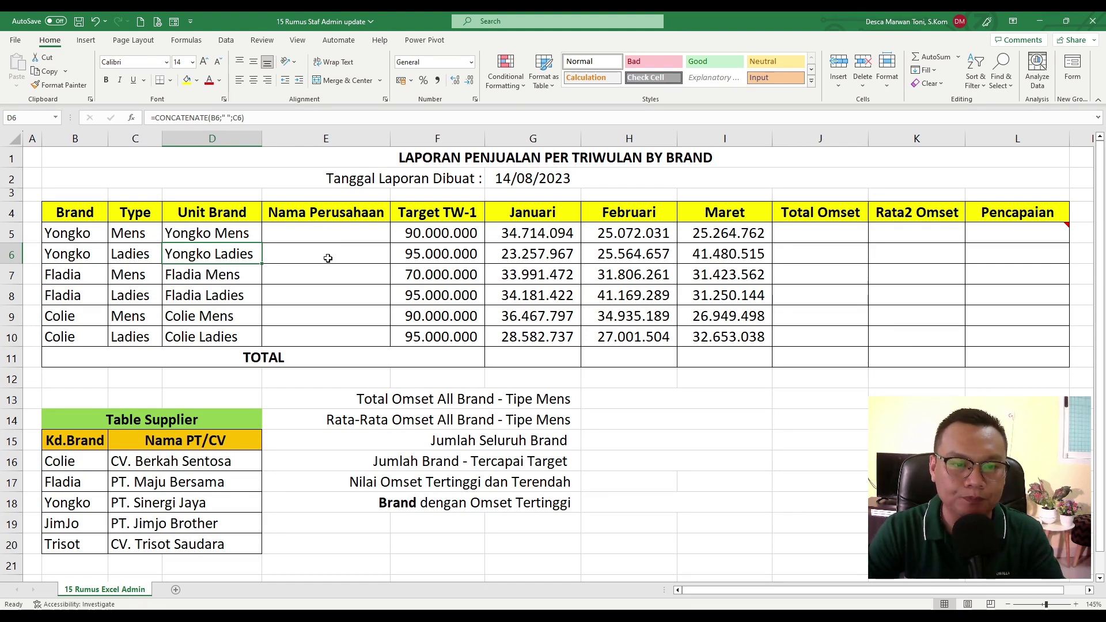
# Examine the empty Nama Perusahaan cells E5:E10 and compare the Brand values with the codes and company names in Table Supplier.
pyautogui.click(326, 290)
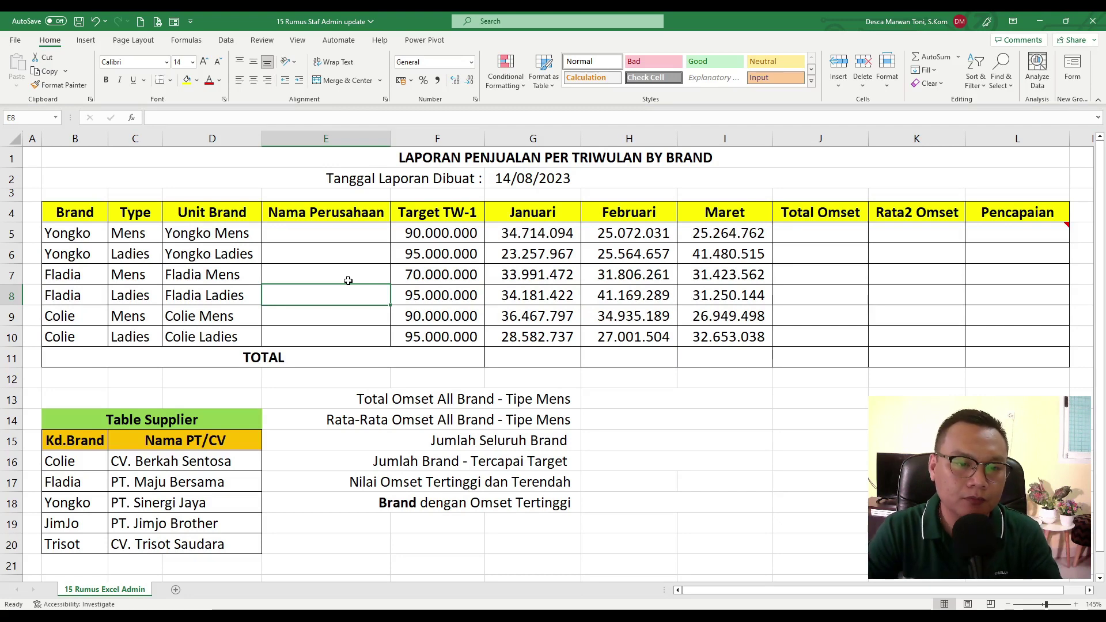
pyautogui.click(331, 231)
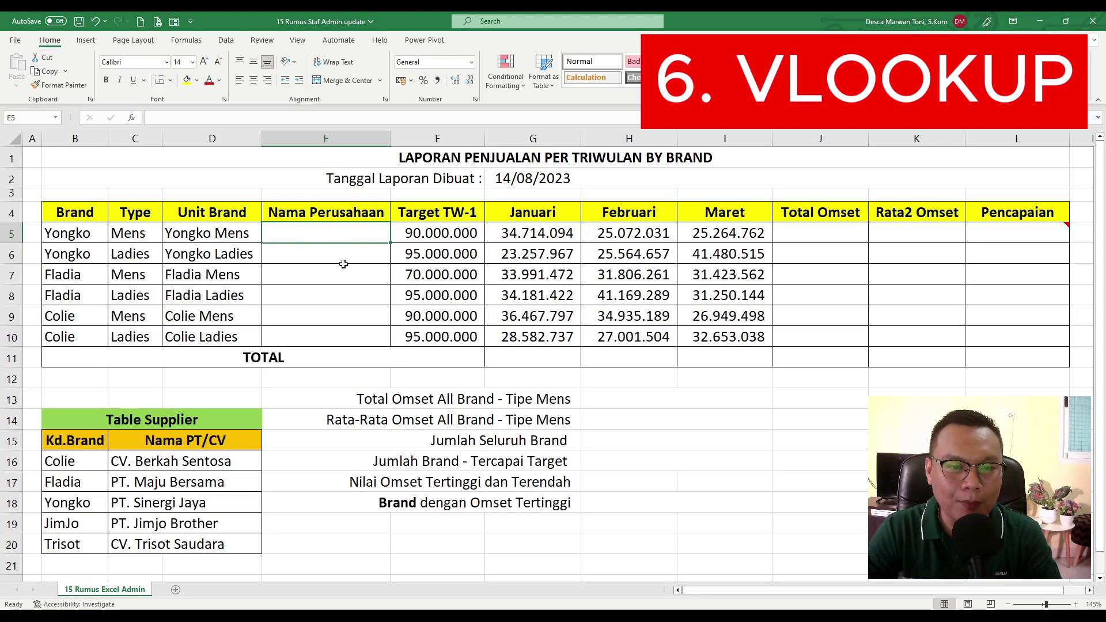
pyautogui.press('Down')
pyautogui.press('Down')
pyautogui.moveTo(335, 233); pyautogui.dragTo(331, 330)
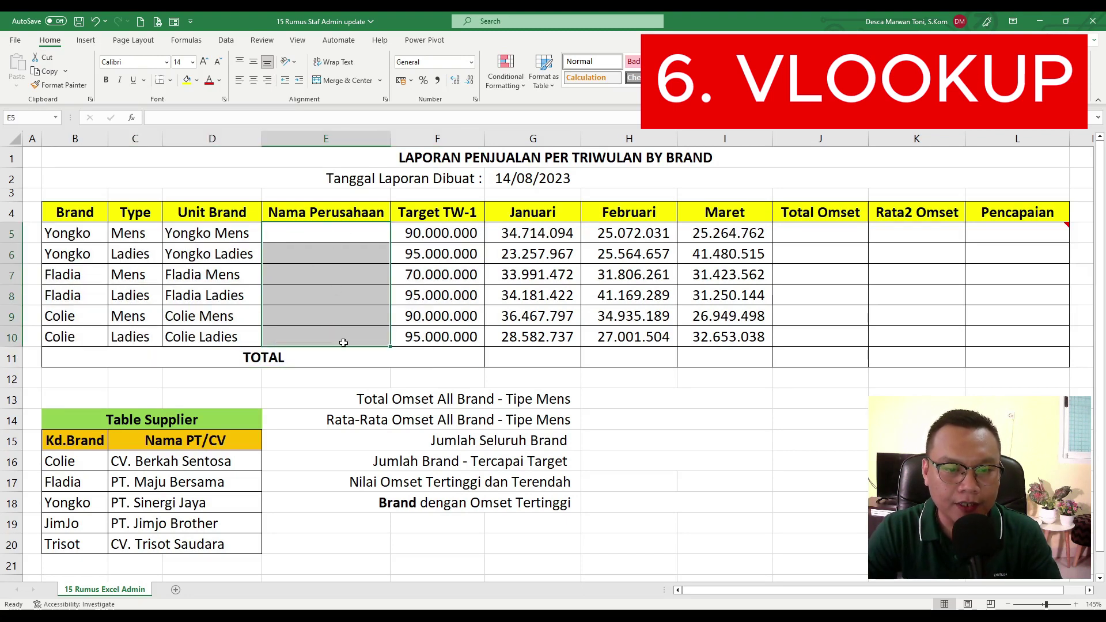
pyautogui.click(88, 464)
pyautogui.moveTo(87, 463); pyautogui.dragTo(190, 545)
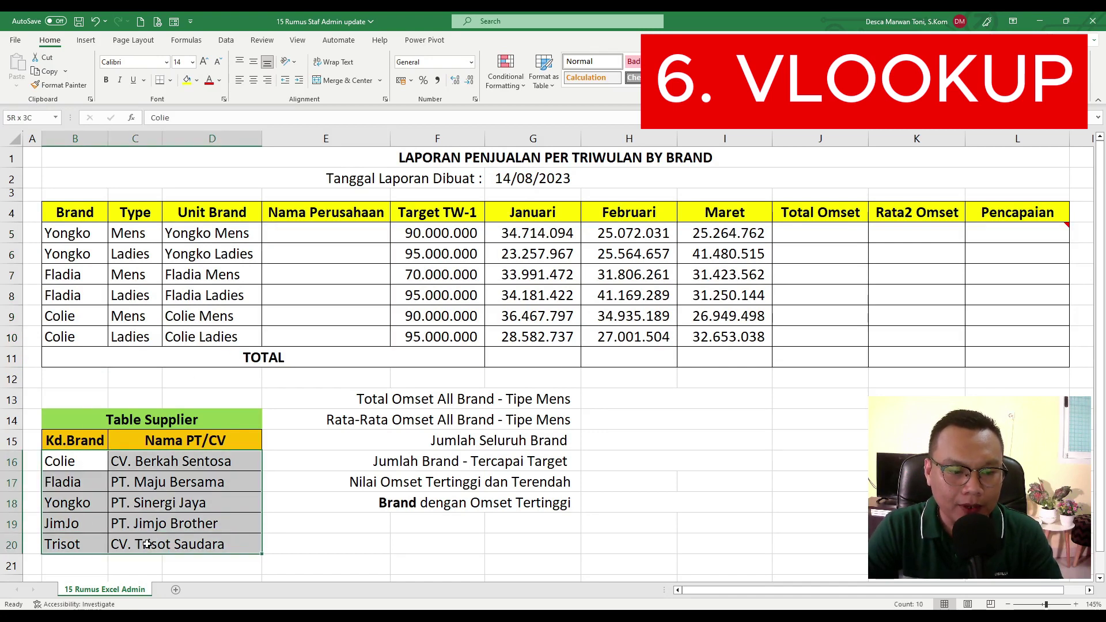
pyautogui.click(89, 238)
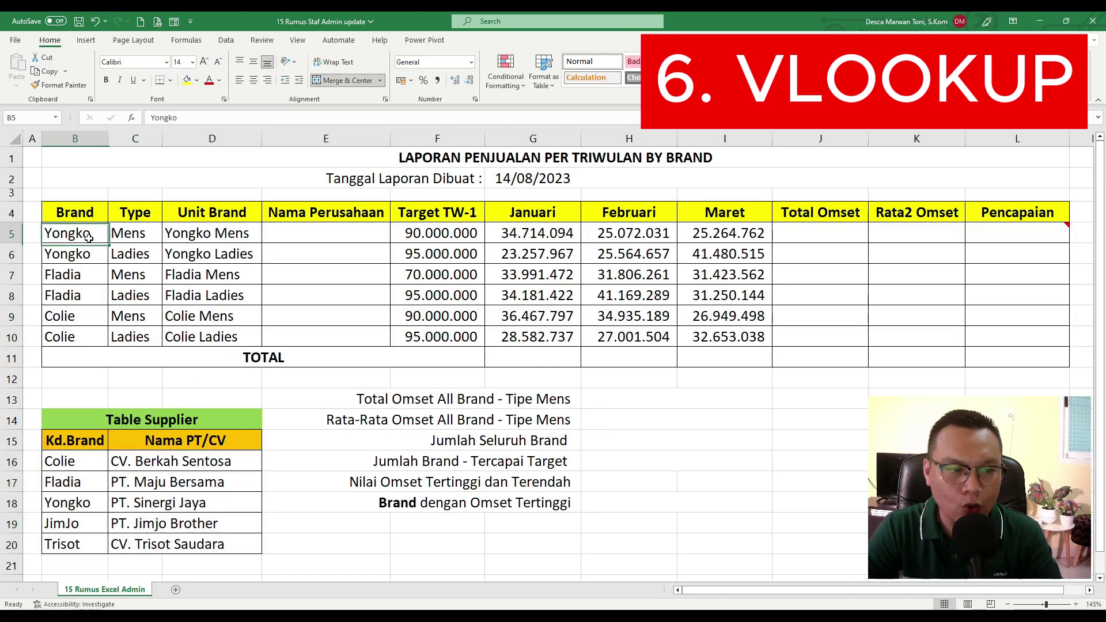
pyautogui.click(164, 504)
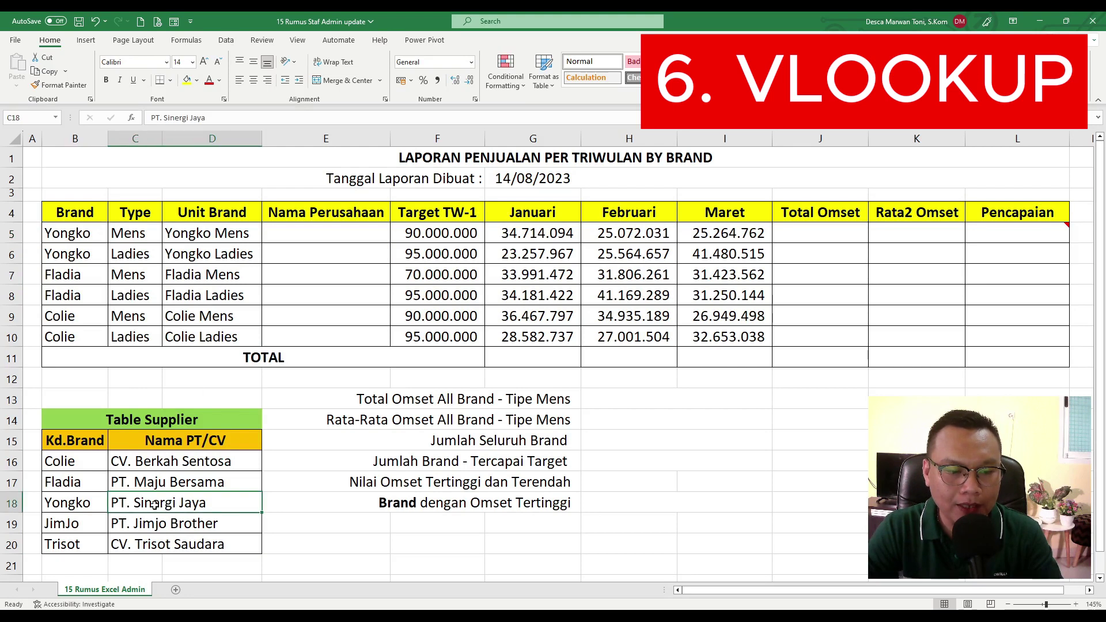
pyautogui.click(309, 231)
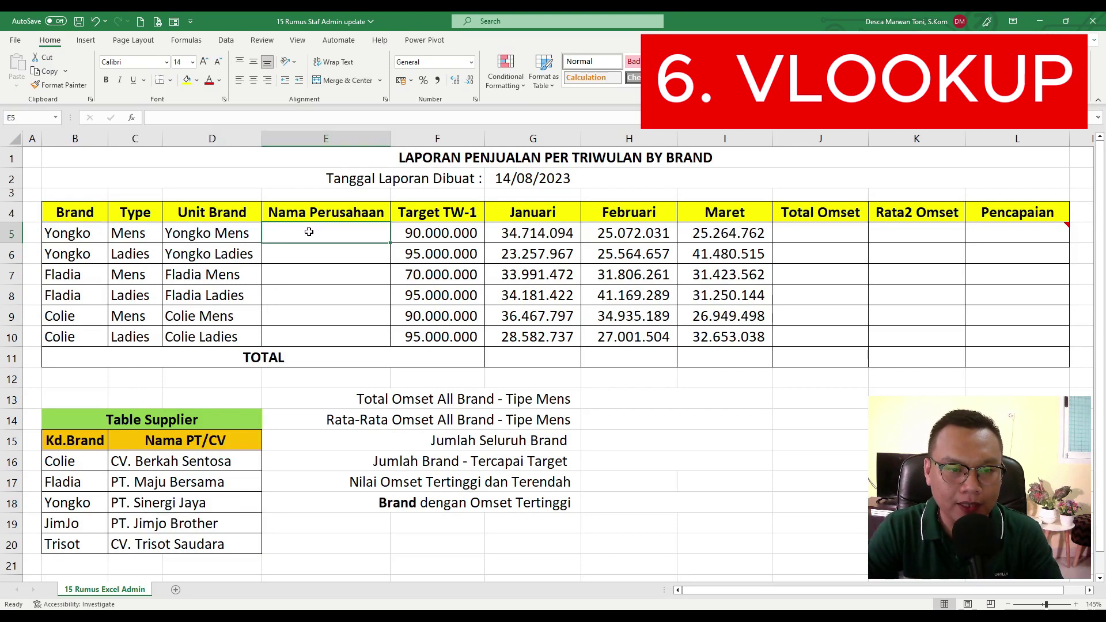
pyautogui.click(80, 276)
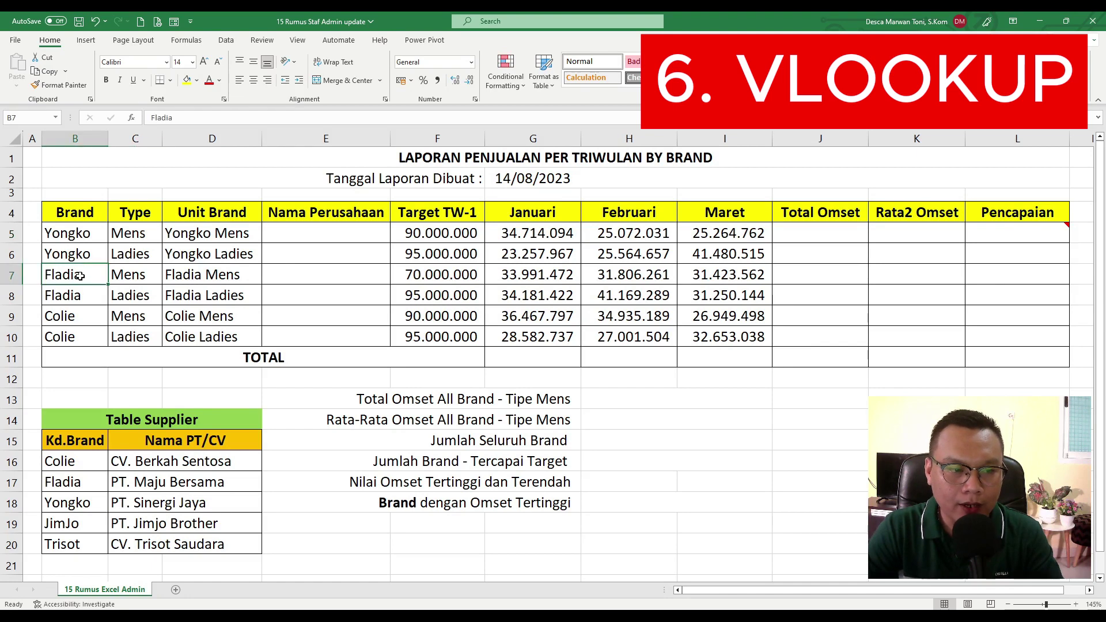
pyautogui.click(91, 480)
pyautogui.click(336, 271)
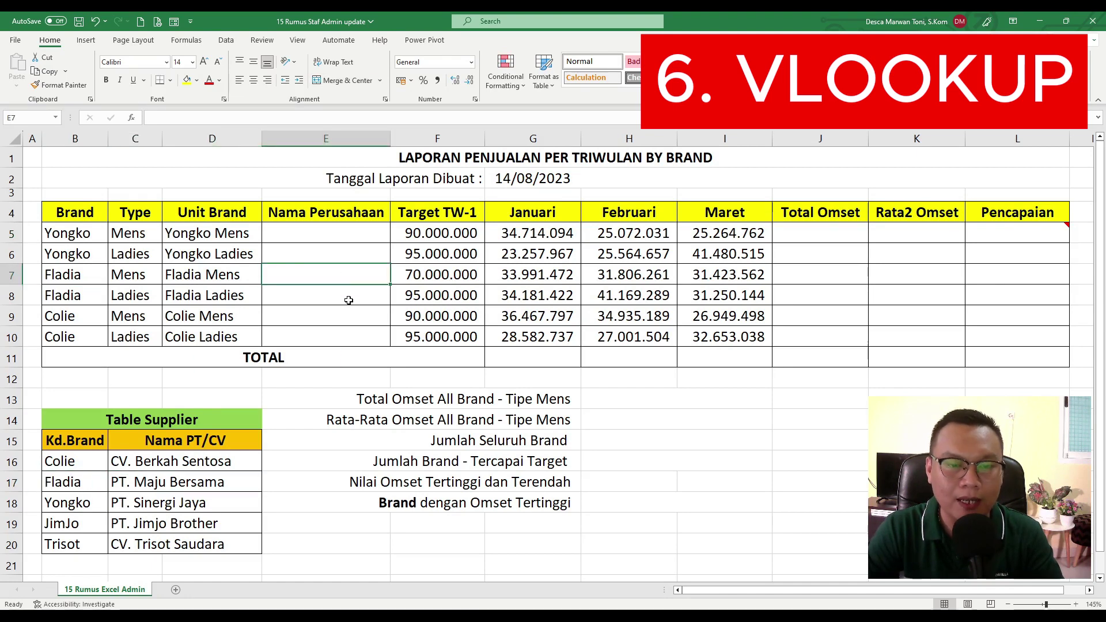
pyautogui.click(348, 300)
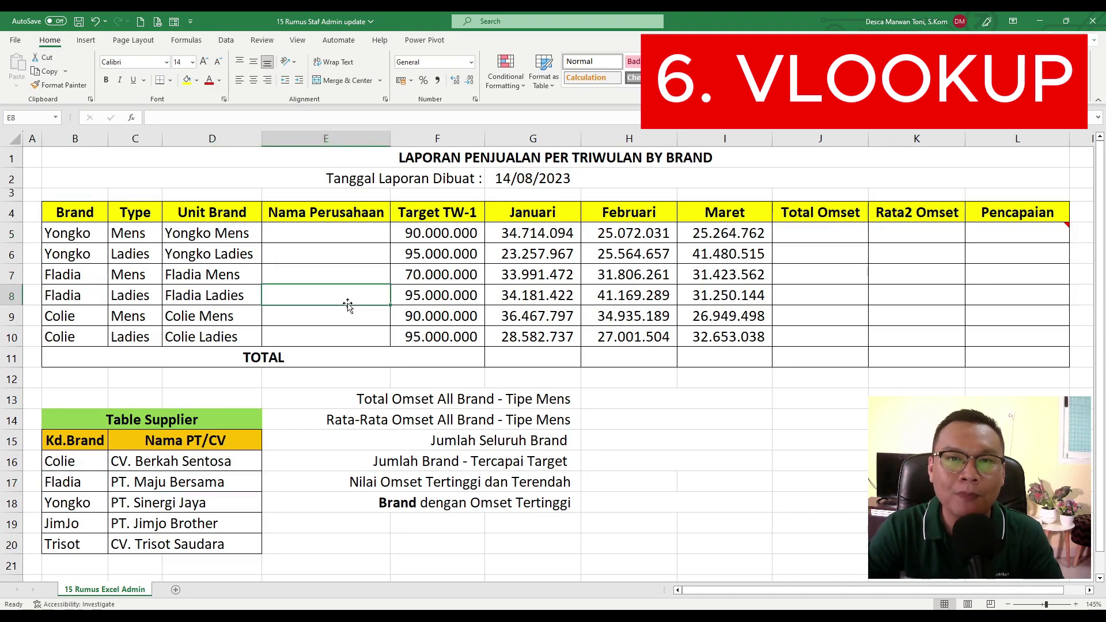
# Enter =VLOOKUP(B5;$B$16:$D$20;2;0) in the first Nama Perusahaan cell, E5.
pyautogui.click(341, 231)
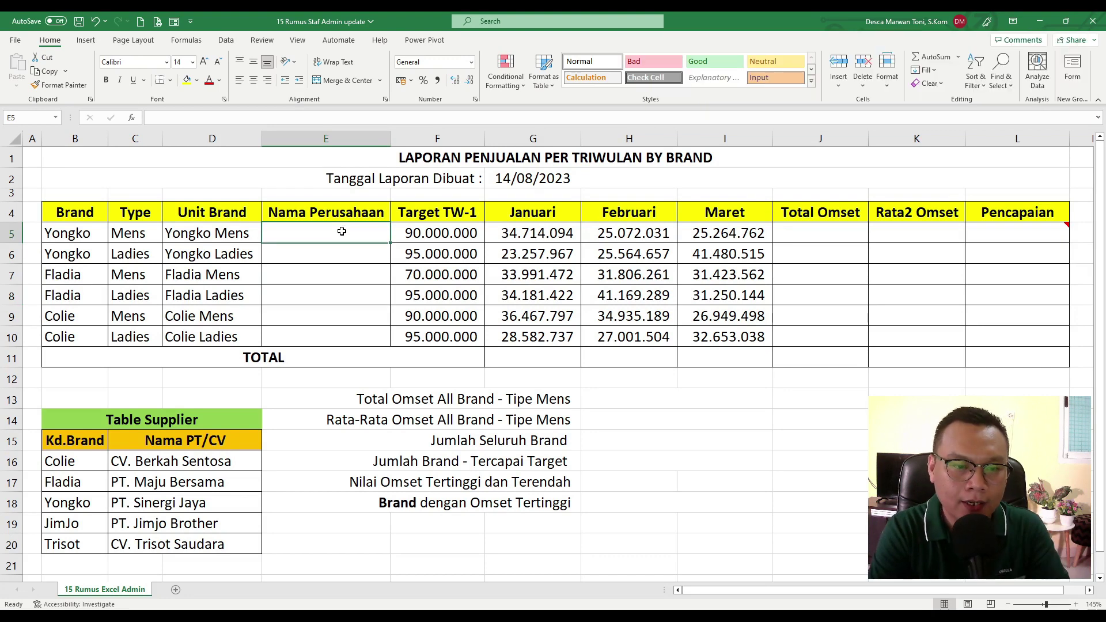
pyautogui.write('=VLOOKUP')
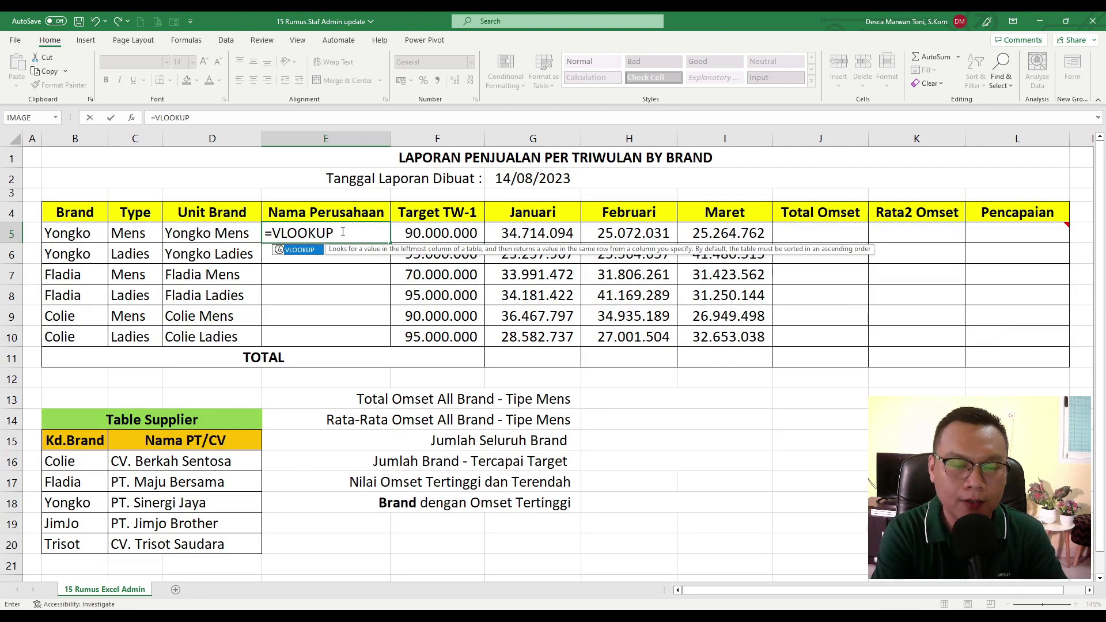
pyautogui.write('(')
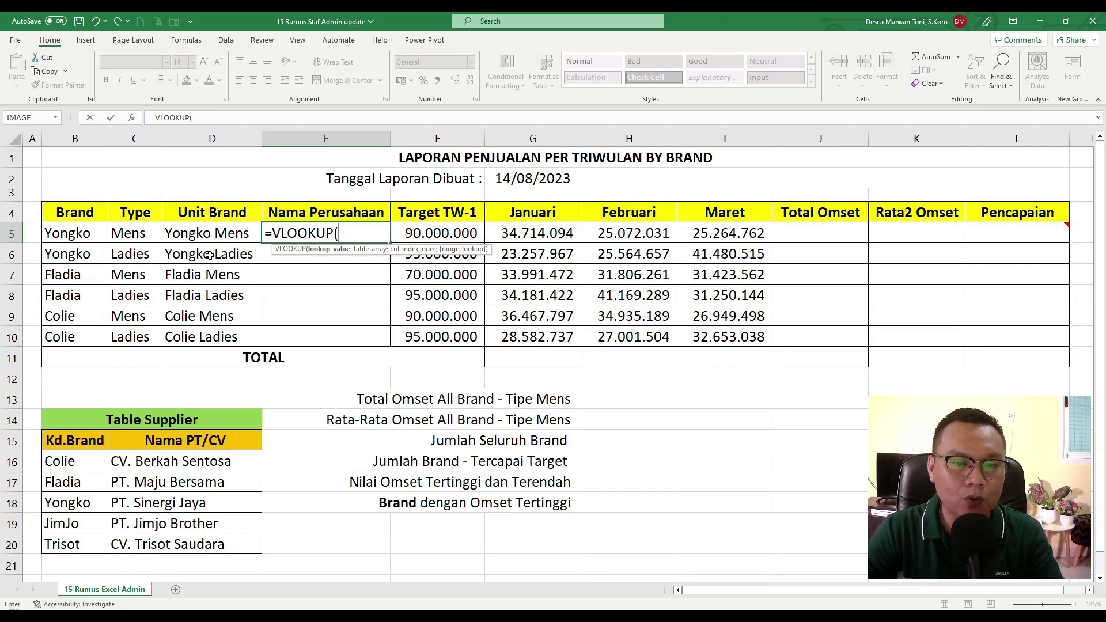
pyautogui.click(67, 233)
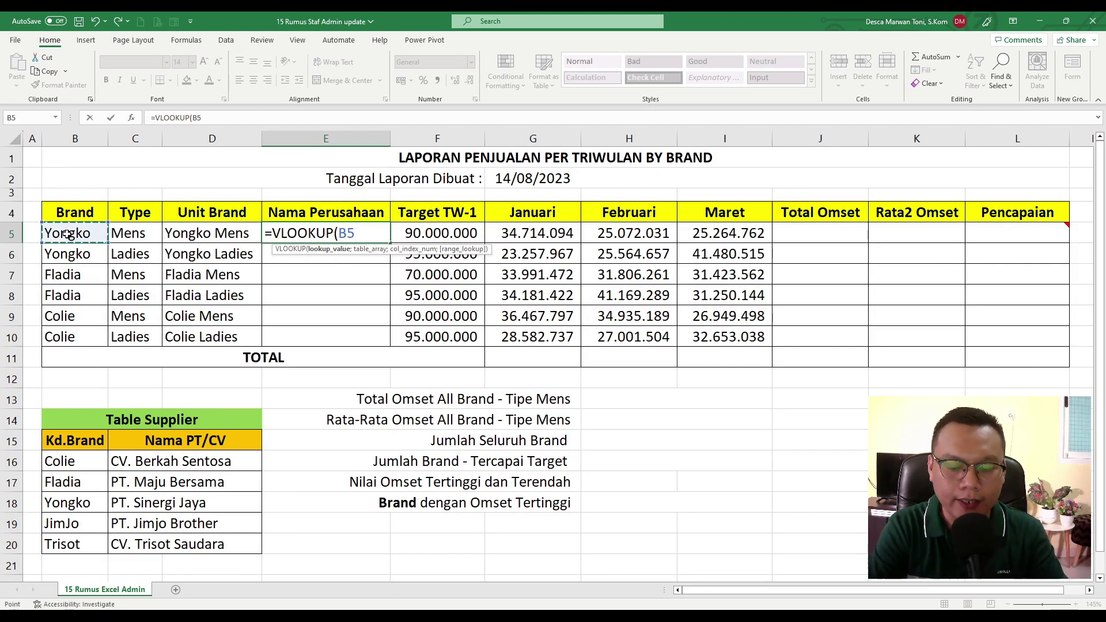
pyautogui.write(';')
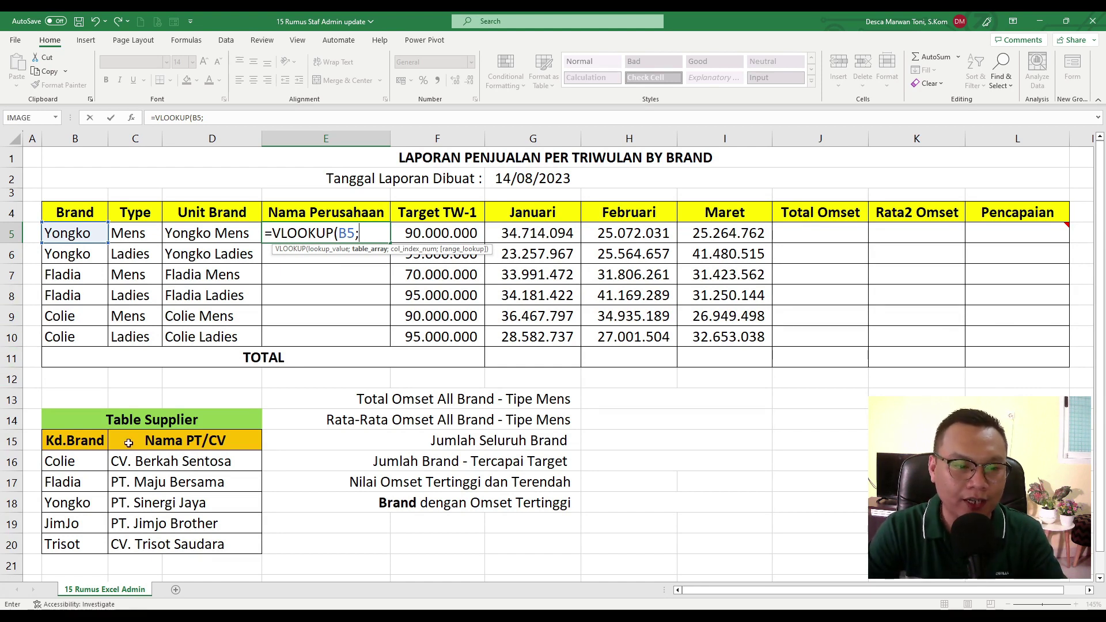
pyautogui.moveTo(68, 464); pyautogui.dragTo(150, 542)
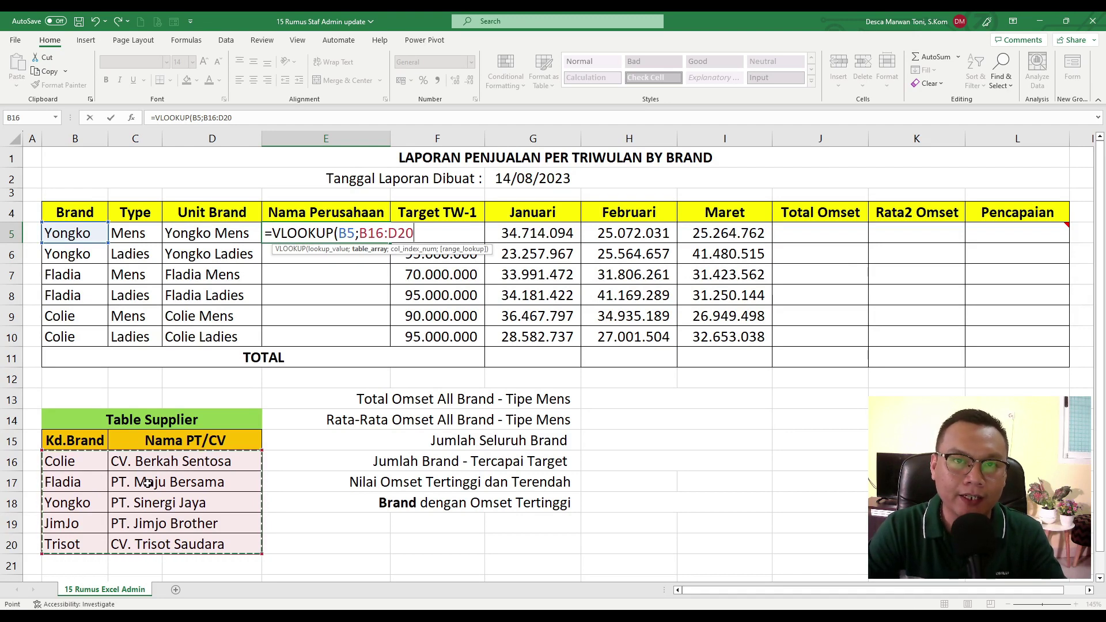
pyautogui.press('F4')
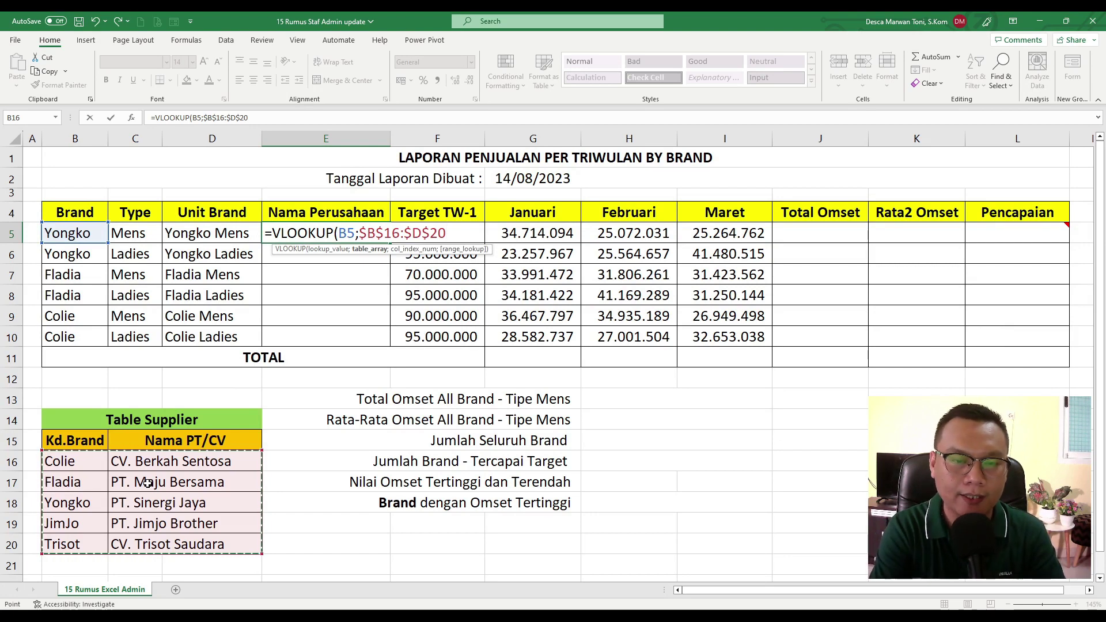
pyautogui.write(';')
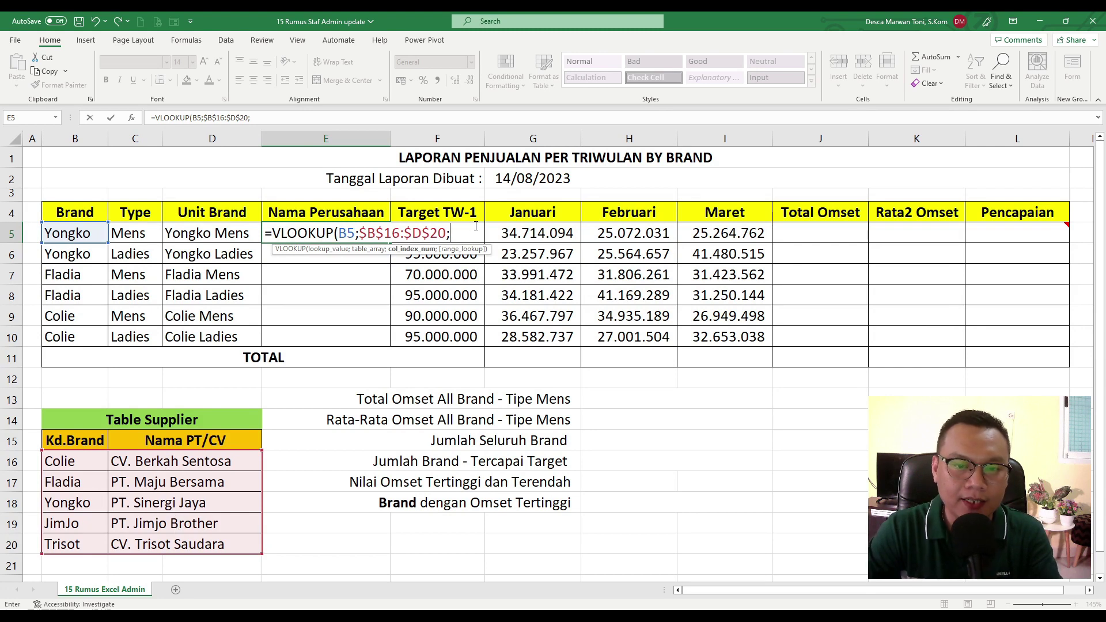
pyautogui.write('2')
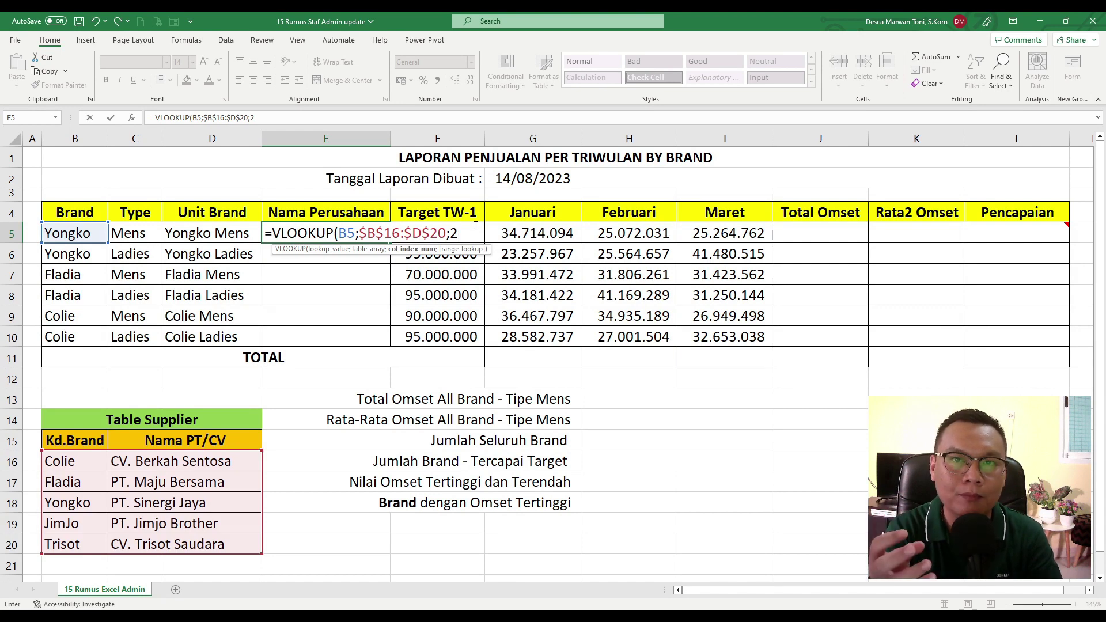
pyautogui.write(';')
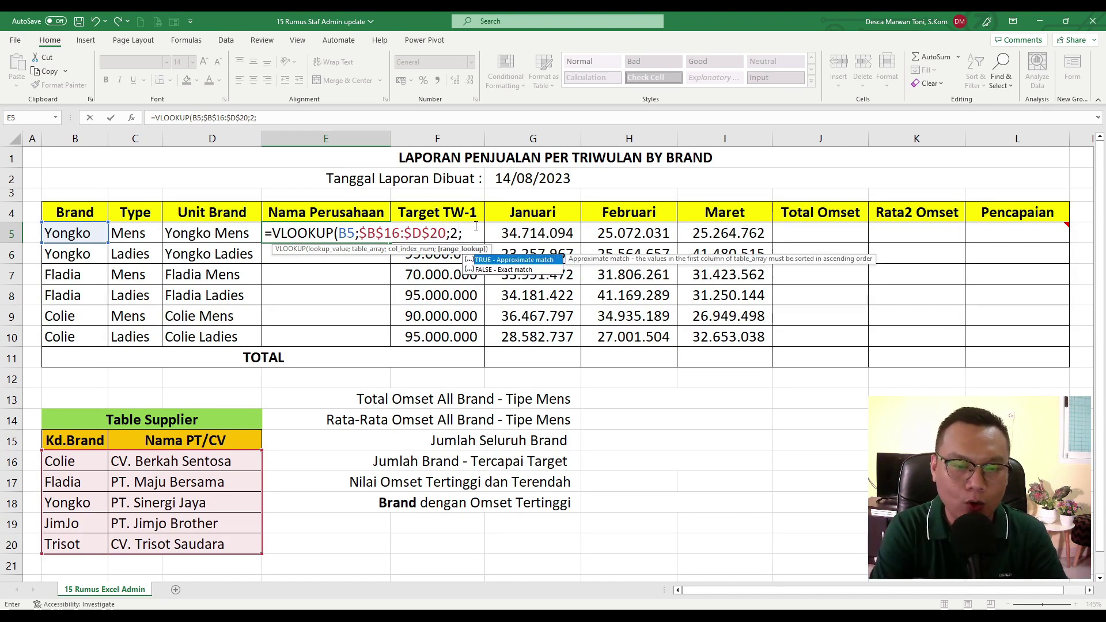
pyautogui.write('0')
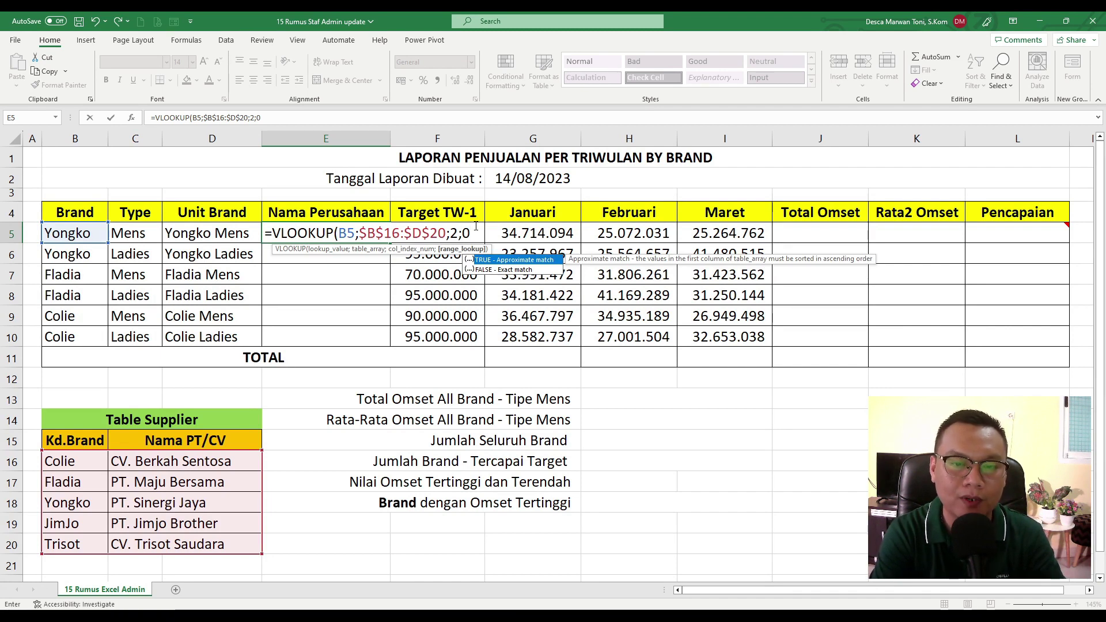
pyautogui.write(')')
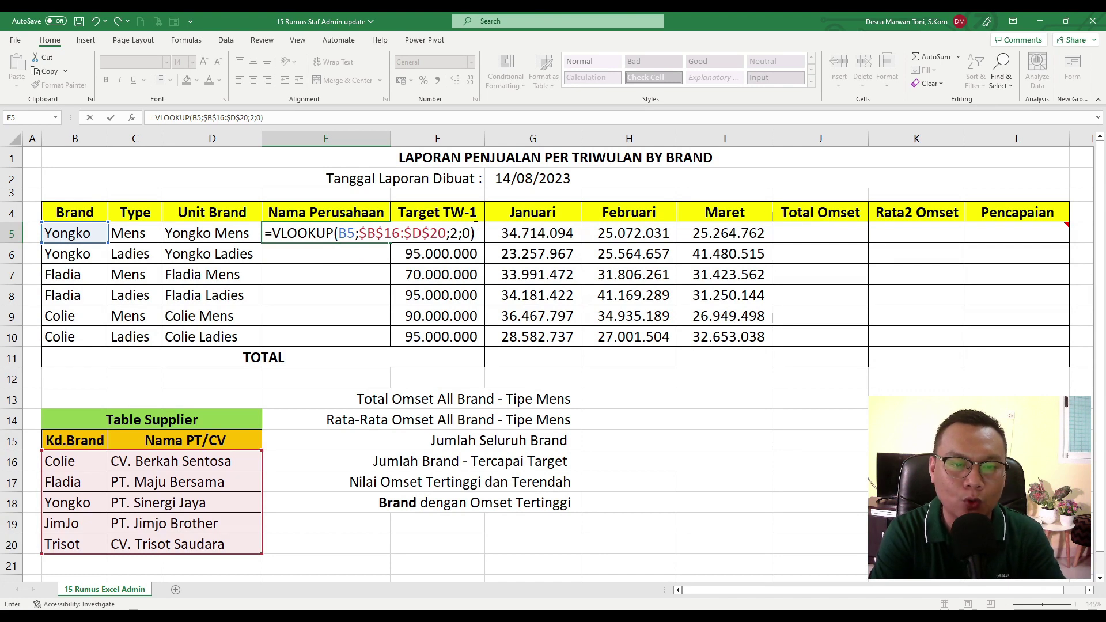
pyautogui.press('Return')
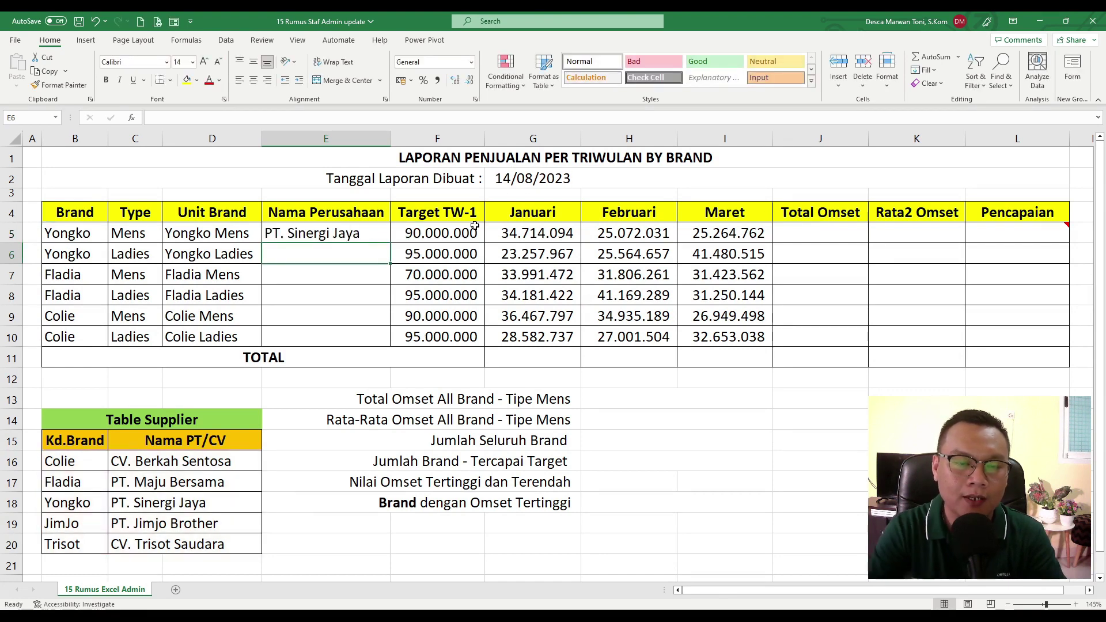
# Compare the brand in B5 and the company name in E5 with the Yongko row of Table Supplier.
pyautogui.click(320, 235)
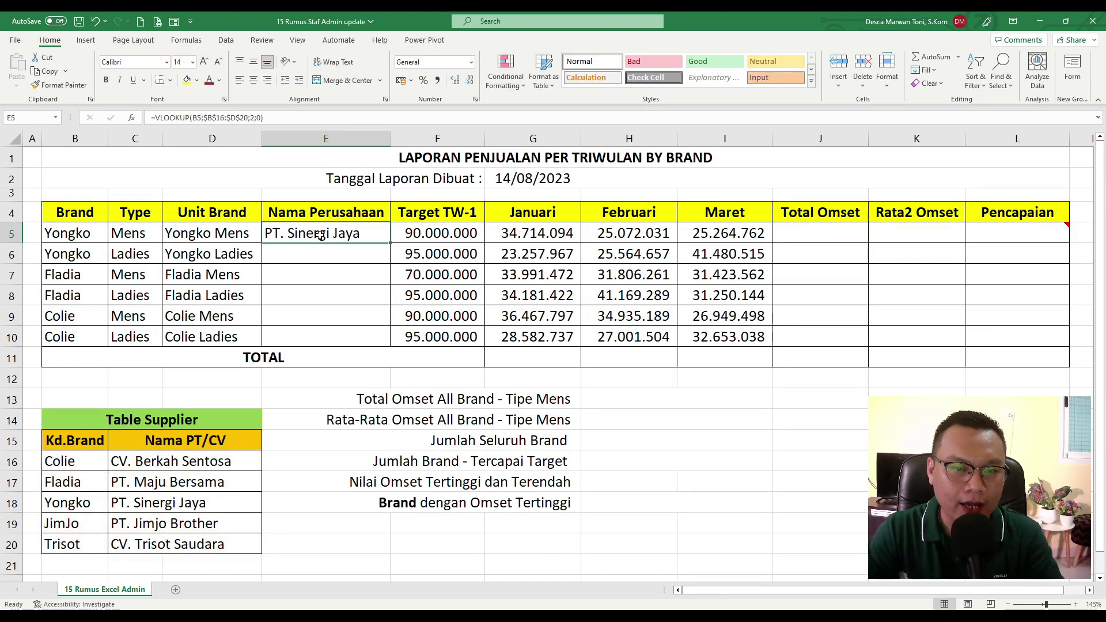
pyautogui.click(60, 238)
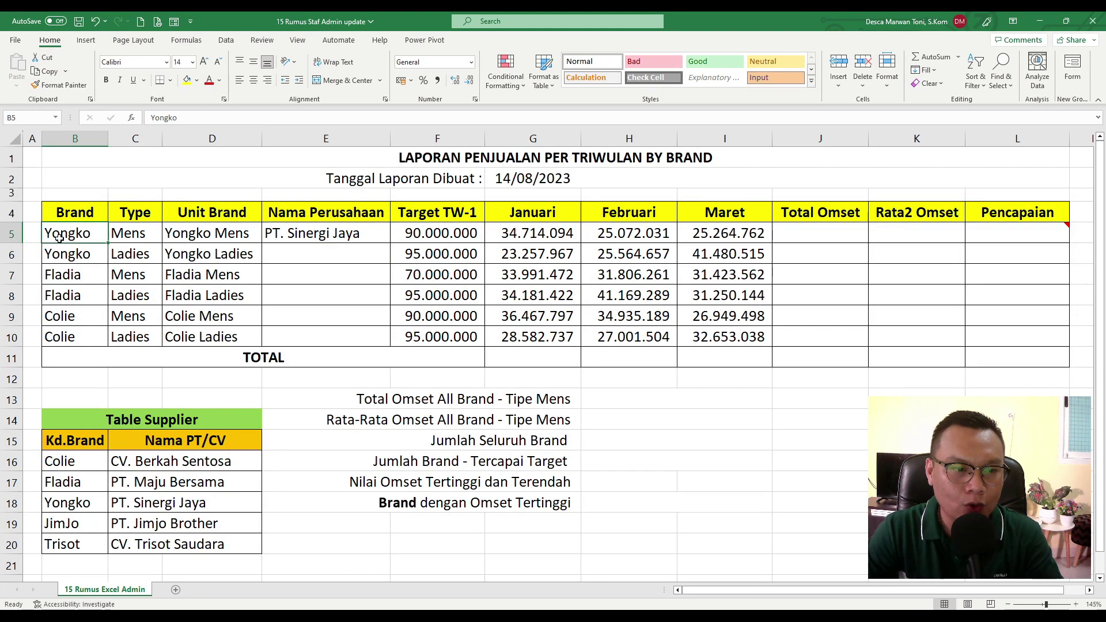
pyautogui.keyDown('ctrl'); pyautogui.click(311, 232); pyautogui.keyUp('ctrl')
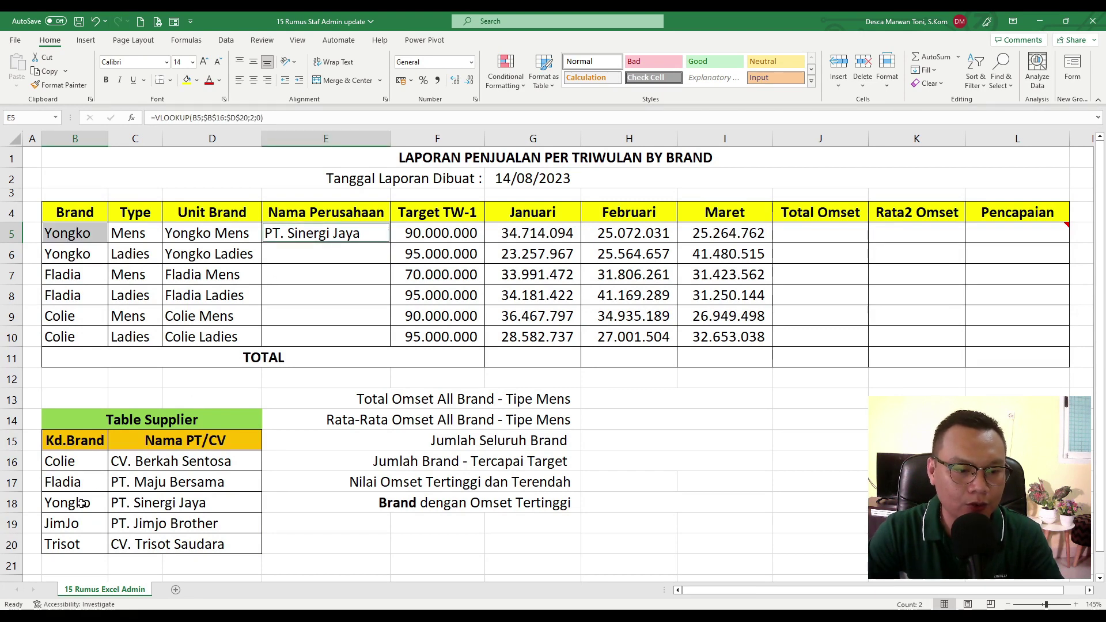
pyautogui.keyDown('ctrl'); pyautogui.moveTo(86, 502); pyautogui.dragTo(134, 501); pyautogui.keyUp('ctrl')
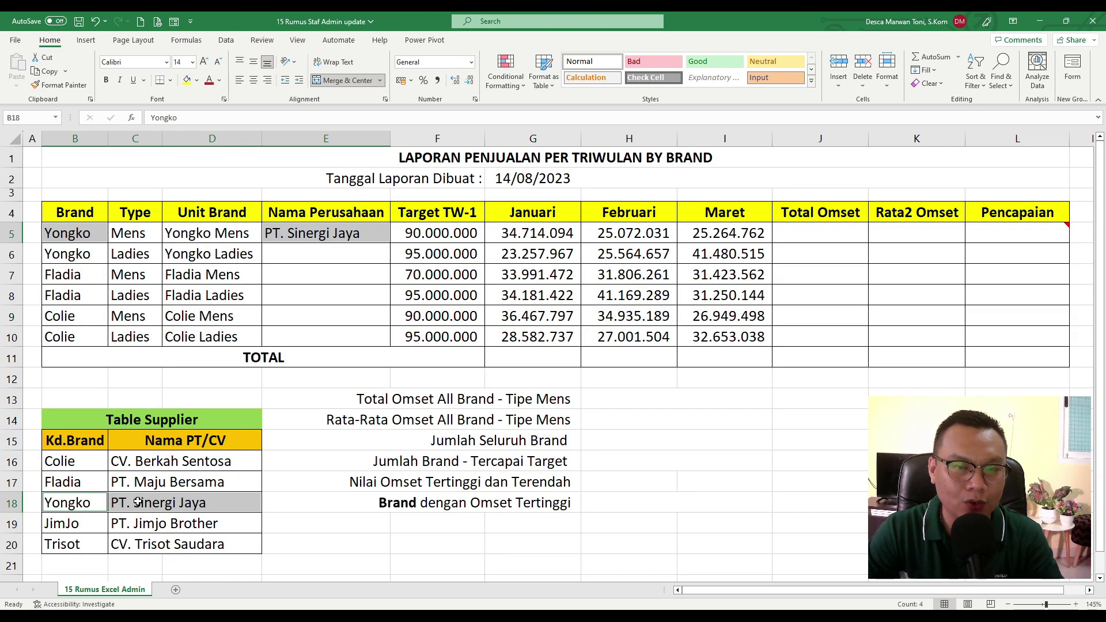
pyautogui.click(392, 297)
# Fill the E5 VLOOKUP formula down to E10 and check the company names against the brands.
pyautogui.click(366, 243)
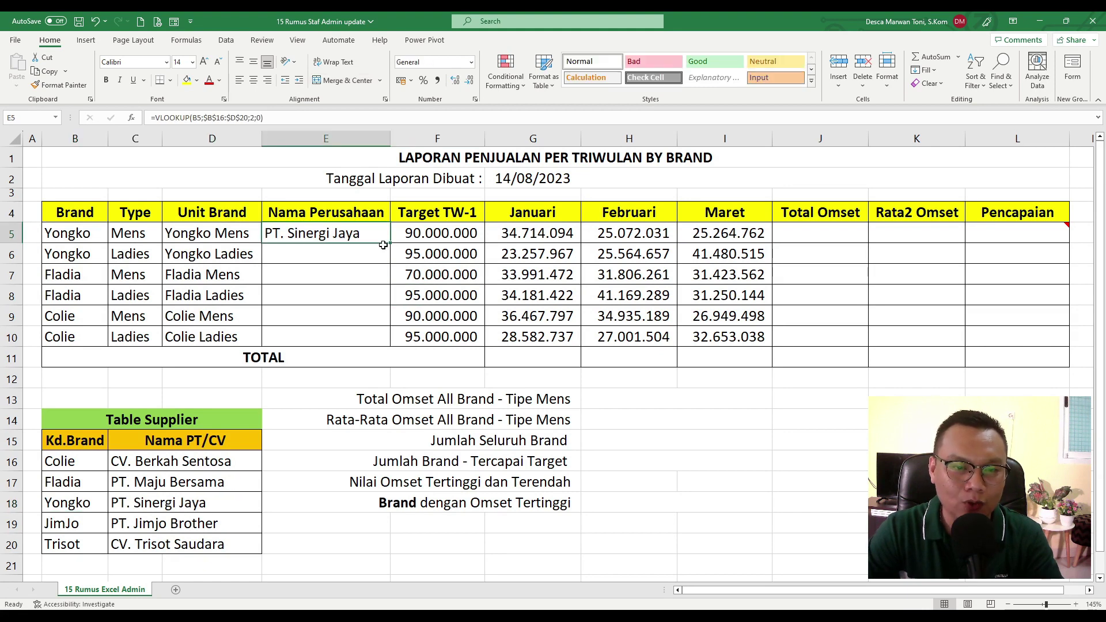
pyautogui.moveTo(391, 245); pyautogui.dragTo(382, 339)
pyautogui.click(352, 316)
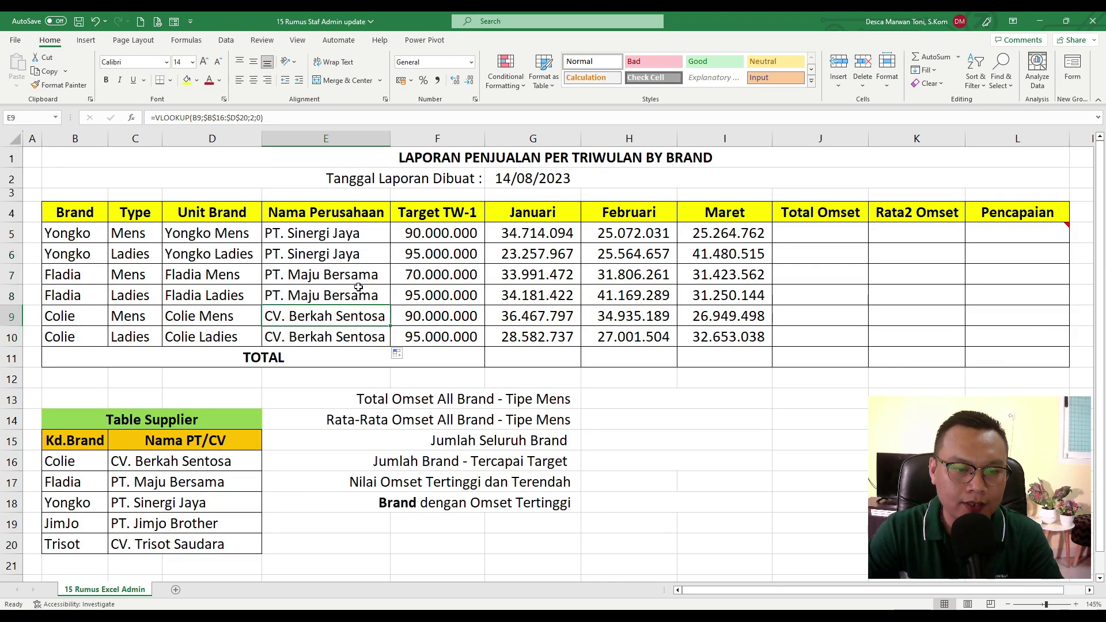
pyautogui.click(342, 235)
pyautogui.click(299, 275)
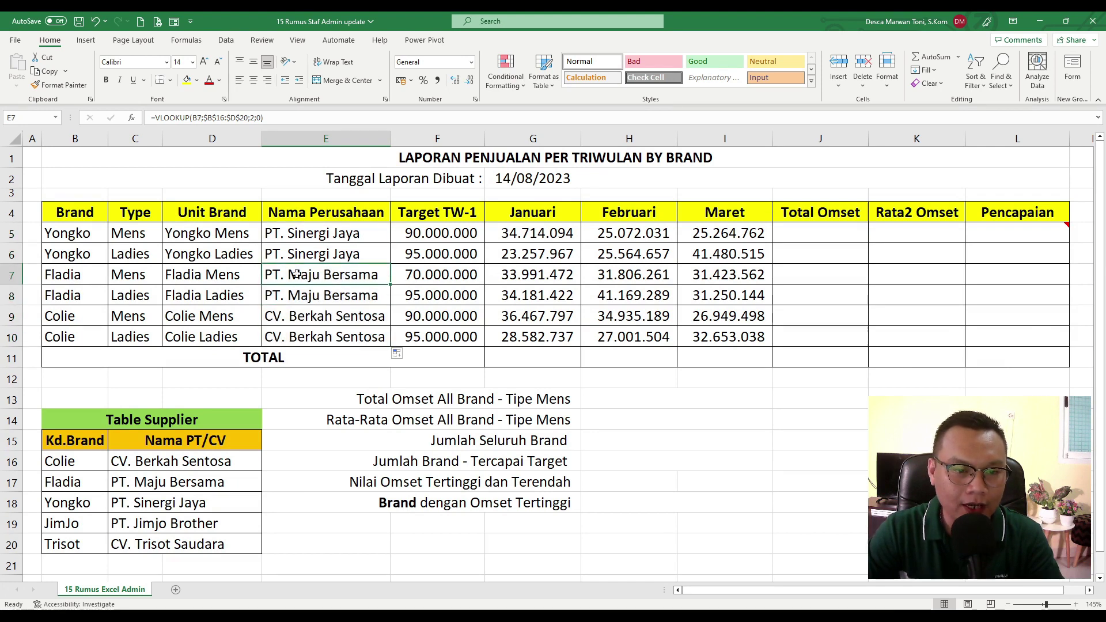
pyautogui.click(81, 340)
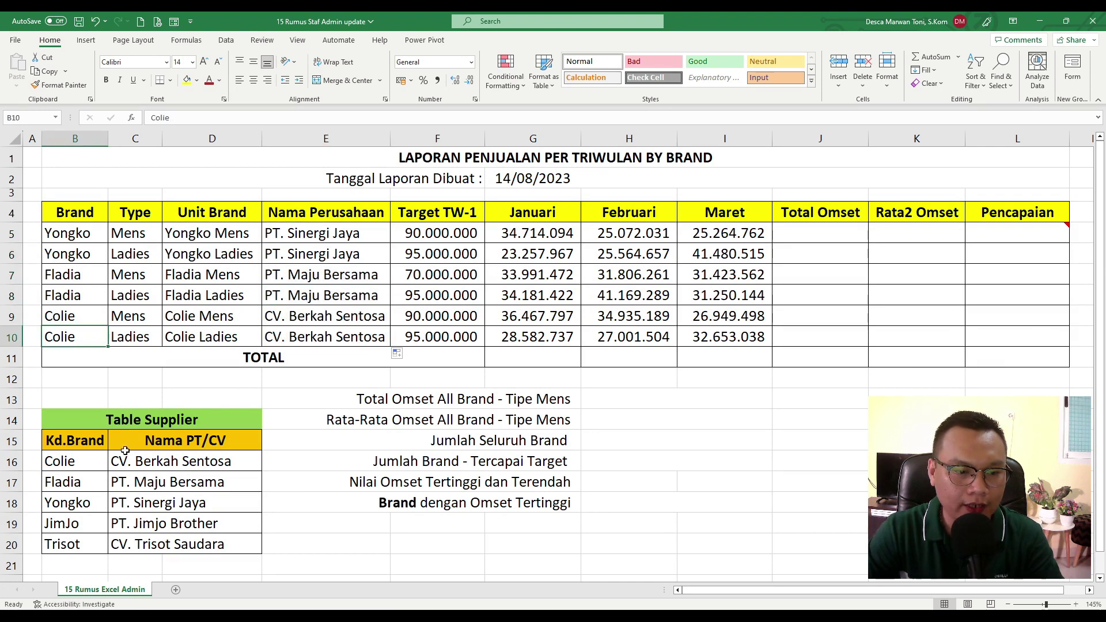
pyautogui.moveTo(325, 314); pyautogui.dragTo(326, 338)
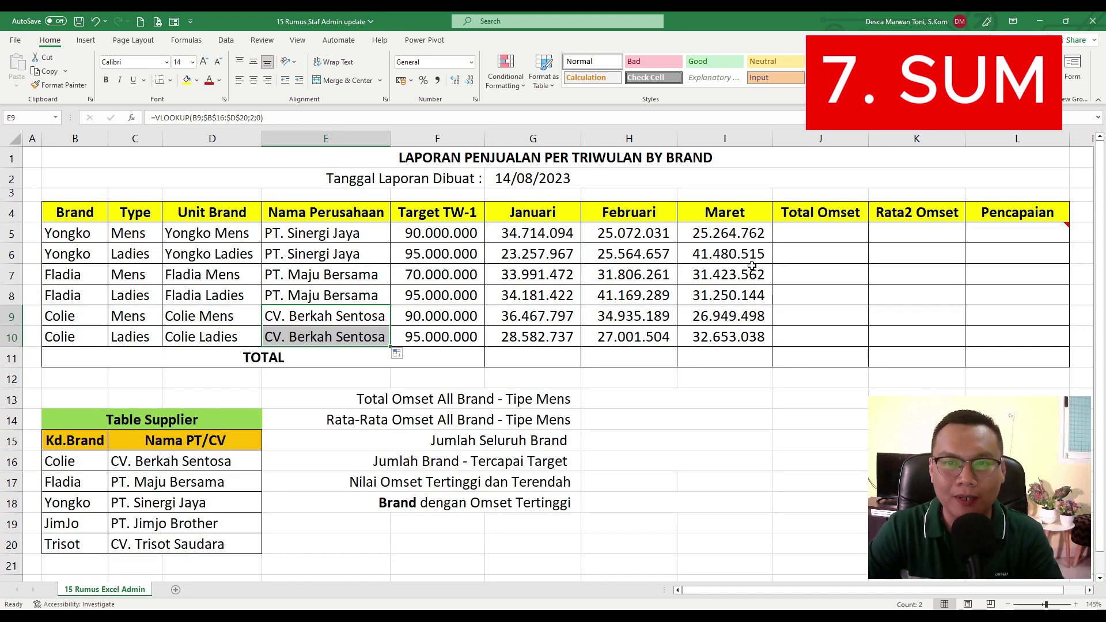
# Enter =SUM(G5:I5) in the first Total Omset cell, J5, and fill it down to J10.
pyautogui.click(814, 229)
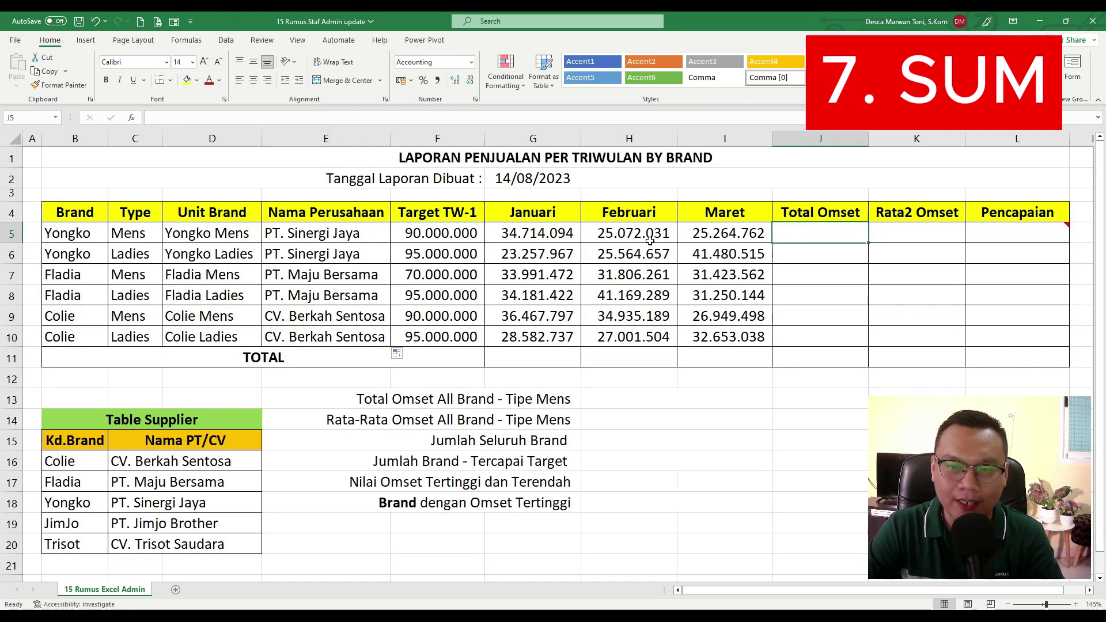
pyautogui.click(547, 232)
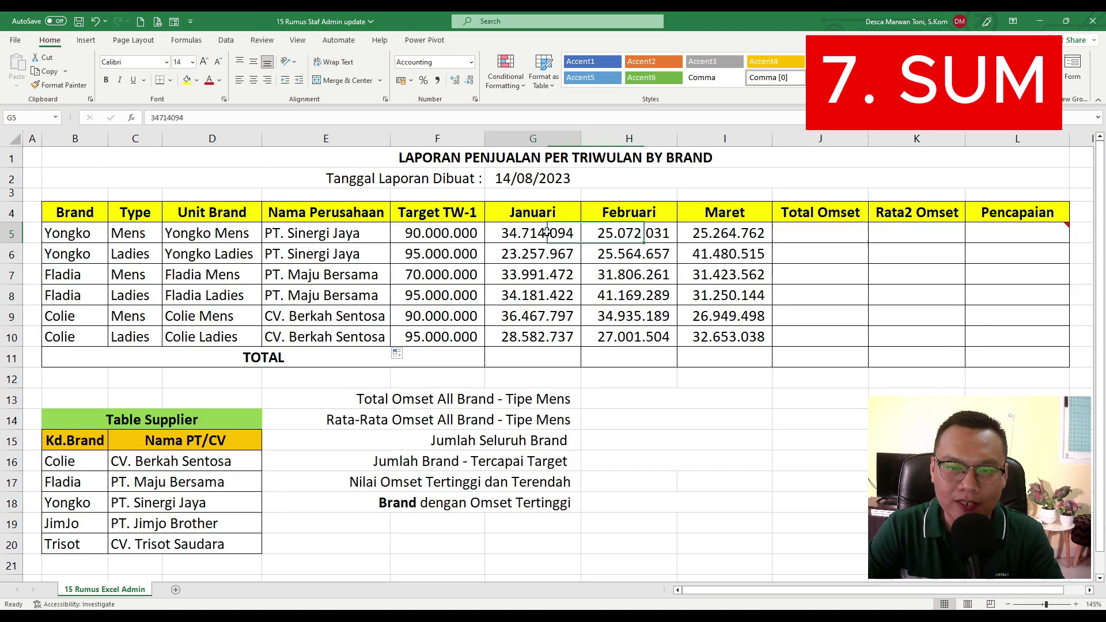
pyautogui.click(641, 228)
pyautogui.click(719, 226)
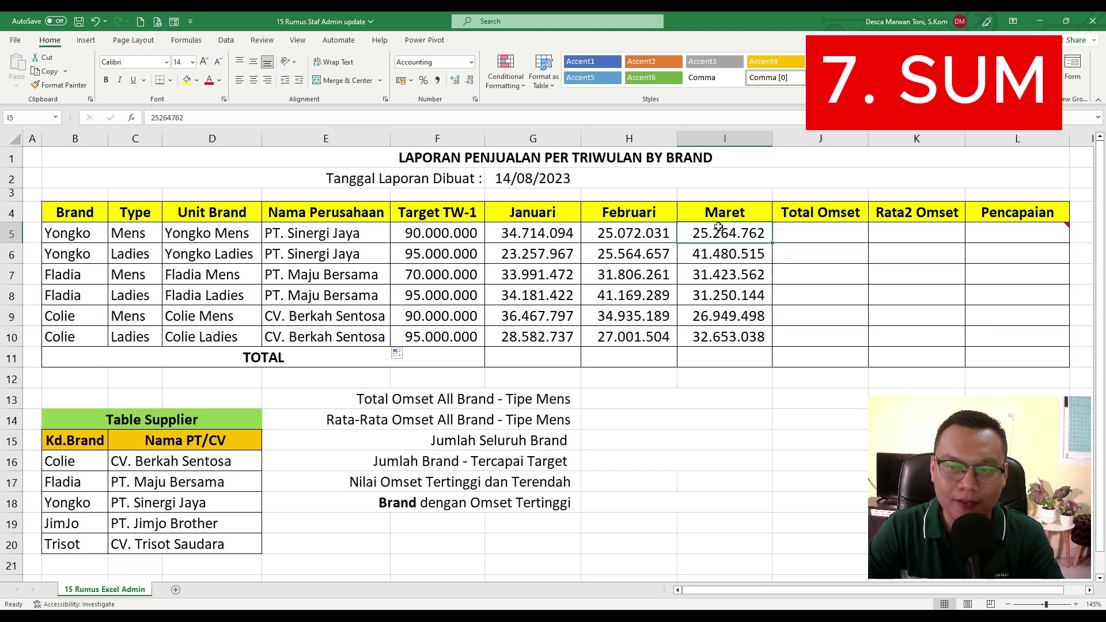
pyautogui.click(817, 231)
pyautogui.write('=')
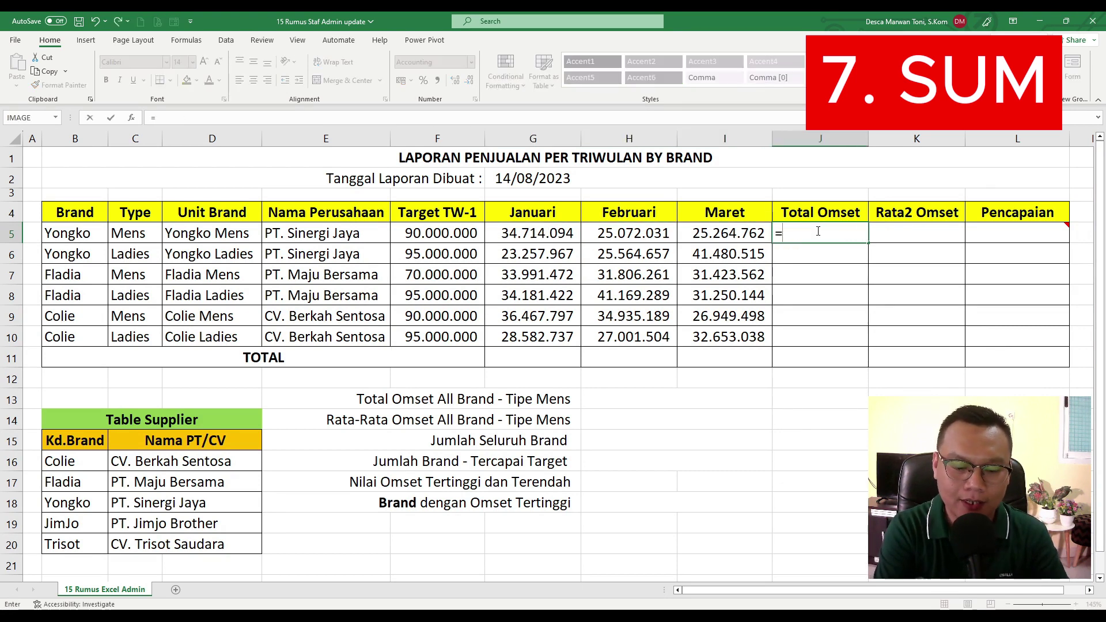
pyautogui.write('SUM(')
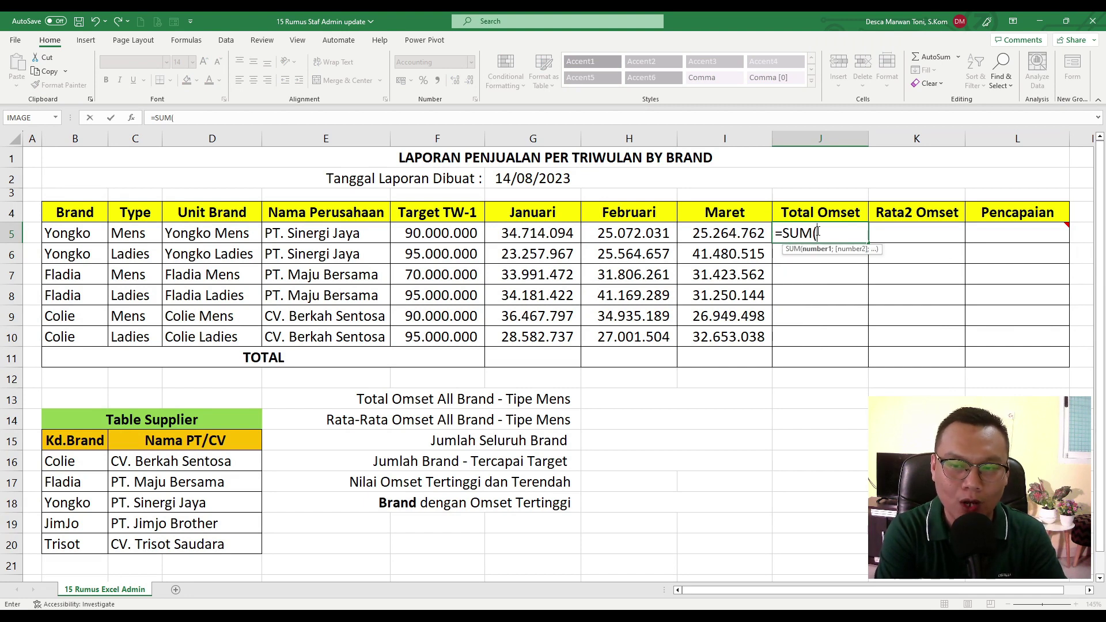
pyautogui.moveTo(567, 232); pyautogui.dragTo(718, 232)
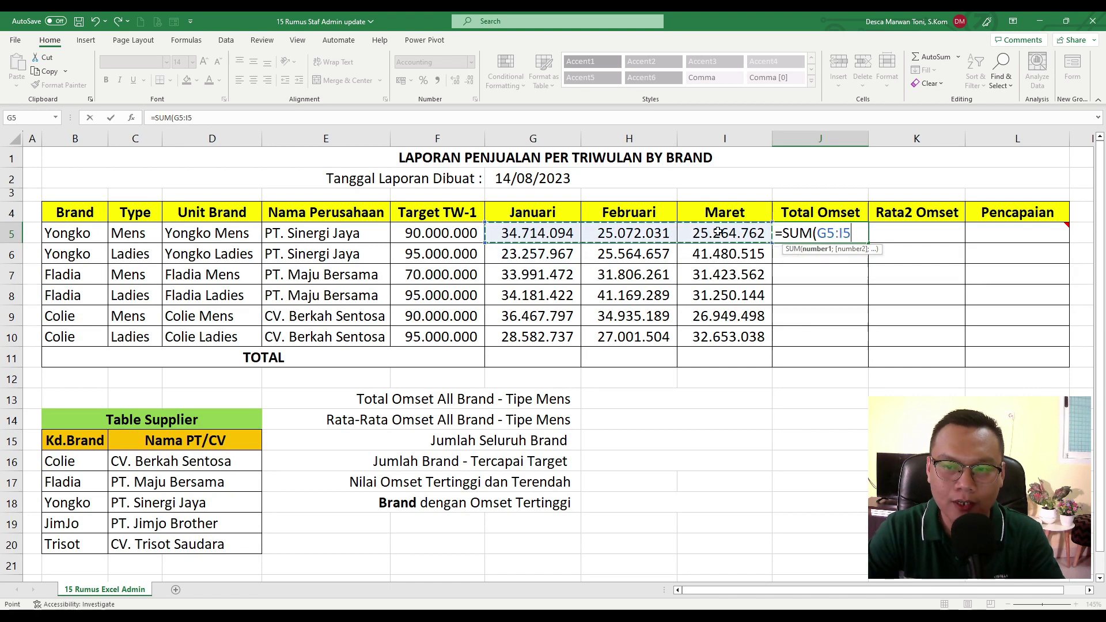
pyautogui.write(')')
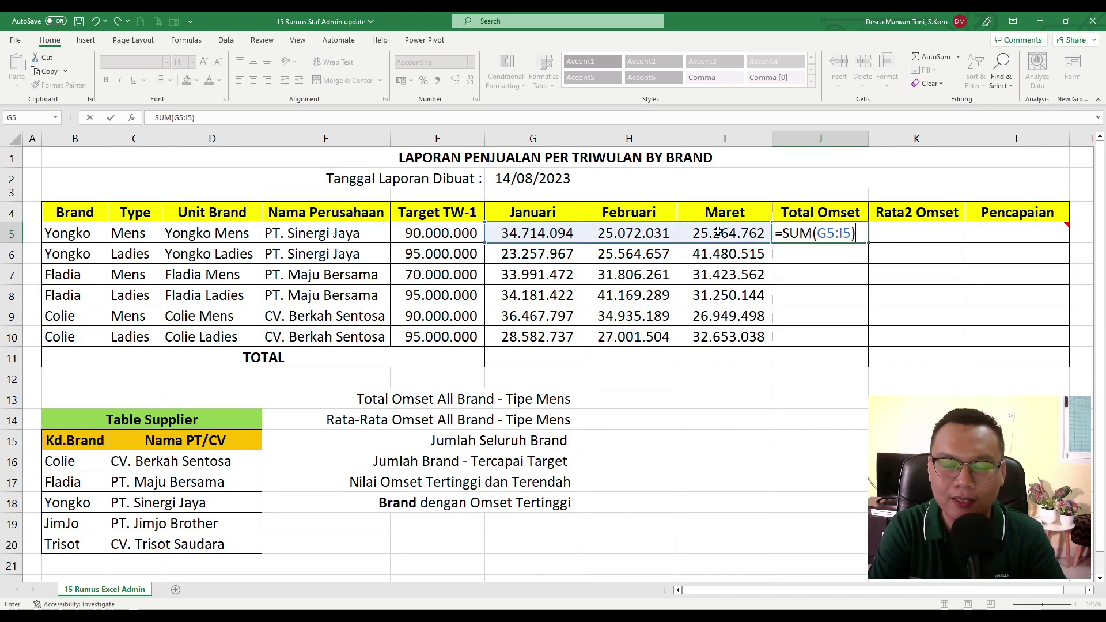
pyautogui.press('Return')
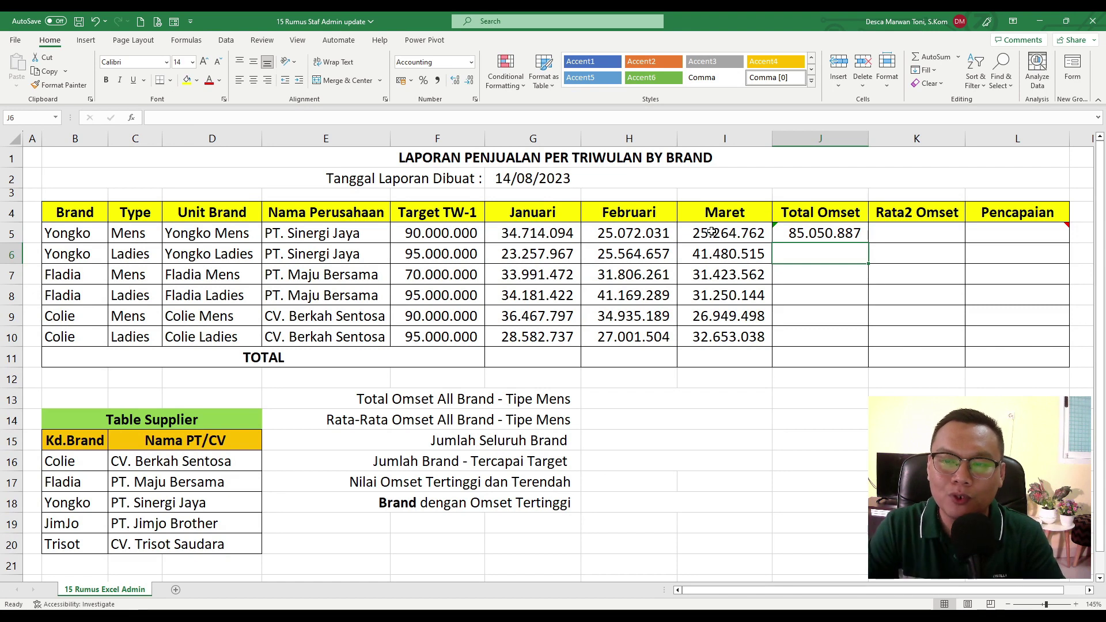
pyautogui.click(842, 227)
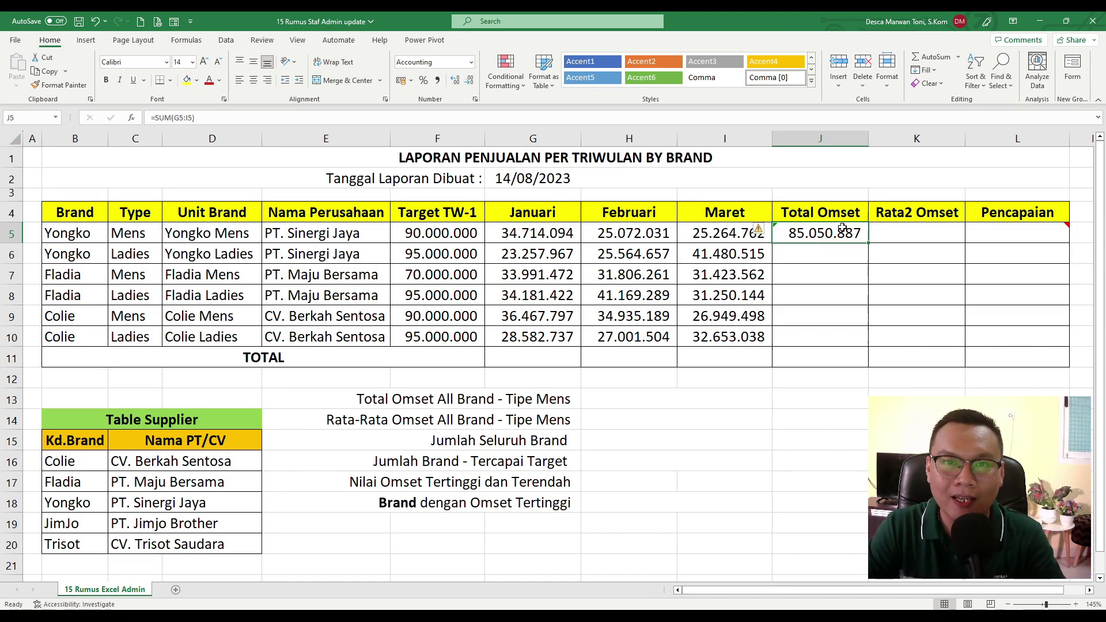
pyautogui.moveTo(868, 242); pyautogui.dragTo(861, 343)
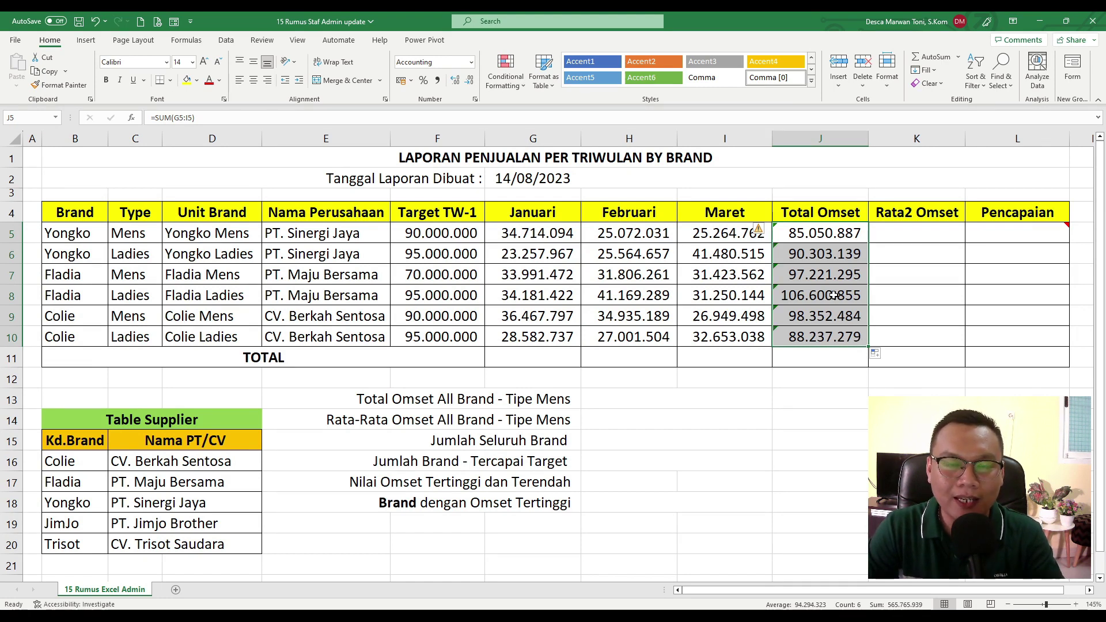
# Clear the Total Omset cells J5:J10 and refill them by applying AutoSum to the range G5:J10.
pyautogui.press('Delete')
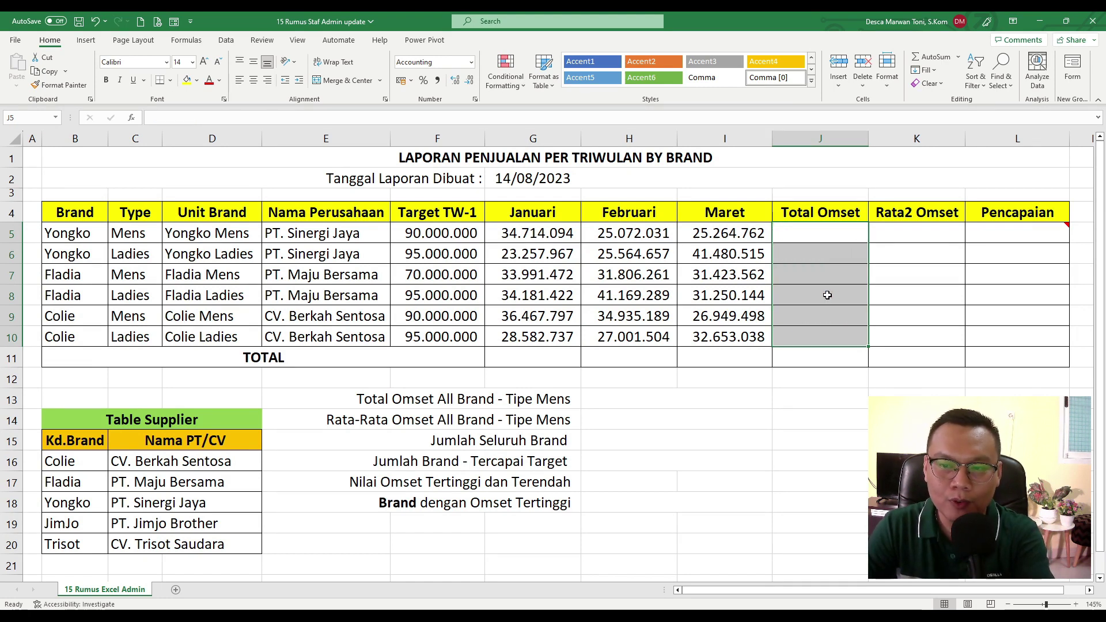
pyautogui.click(814, 295)
pyautogui.moveTo(542, 234); pyautogui.dragTo(800, 334)
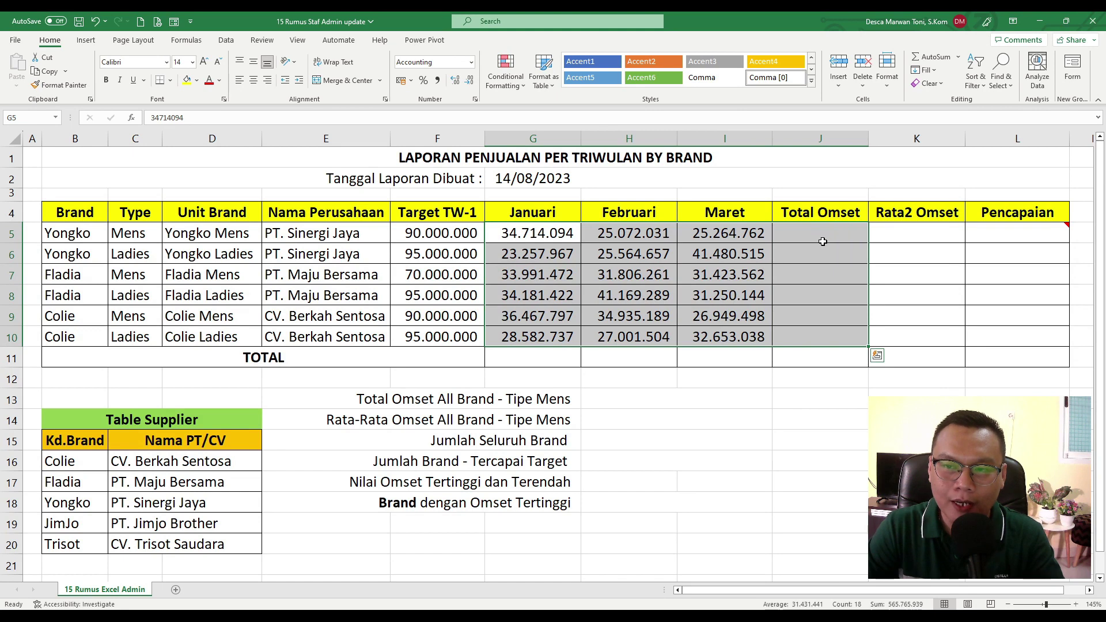
pyautogui.click(940, 62)
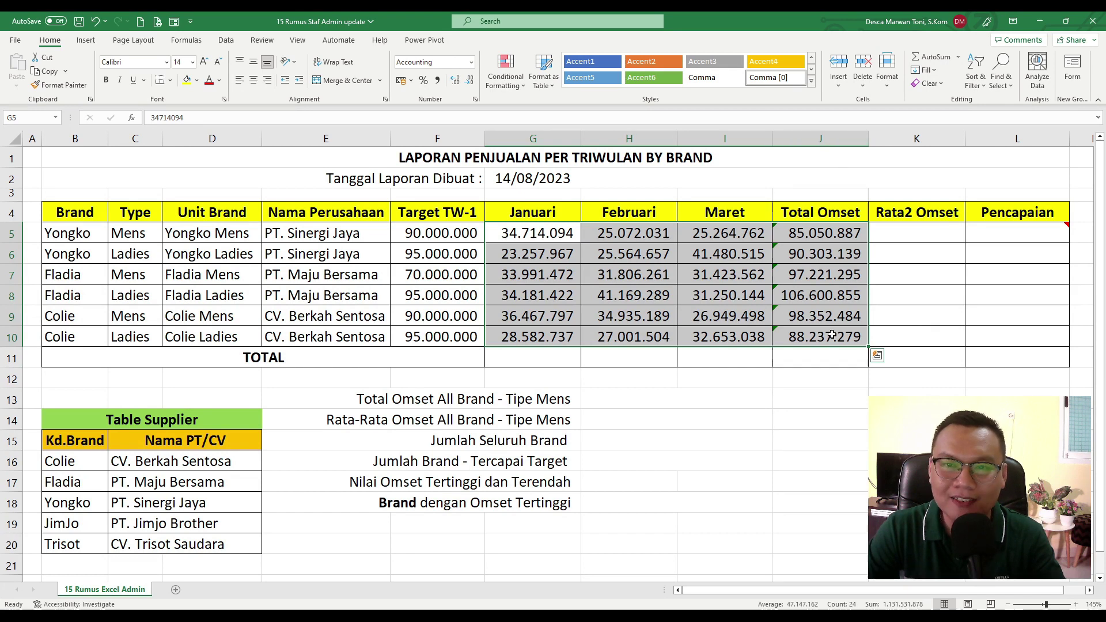
# Check the SUM formulas in the Total Omset cells from J8 down to J10.
pyautogui.click(795, 294)
pyautogui.press('Down')
pyautogui.press('Down')
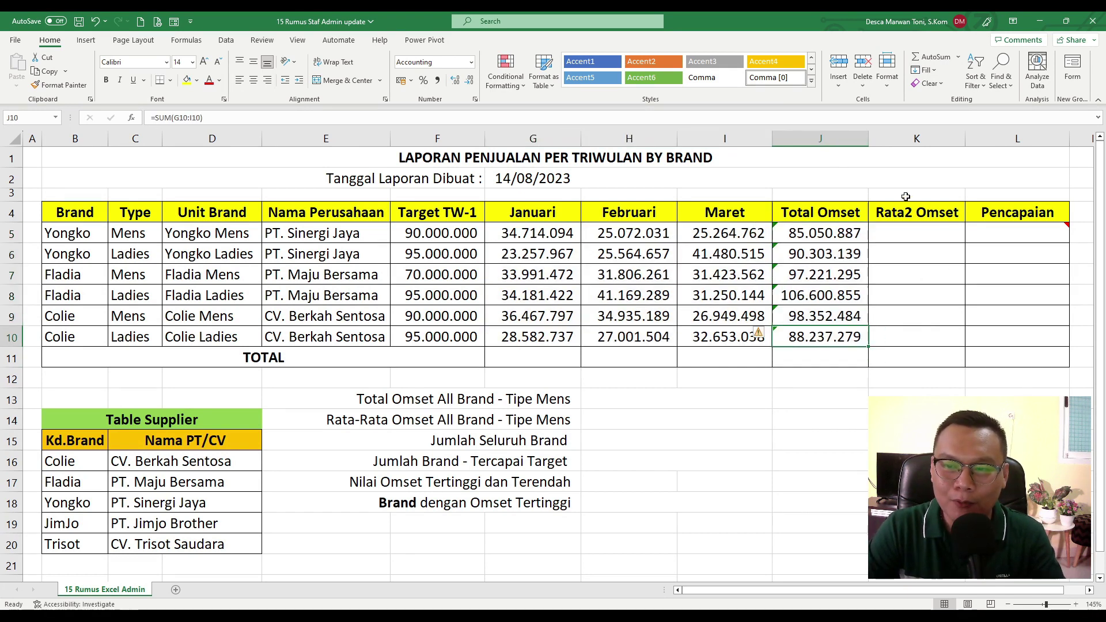
# Enter =AVERAGE(G5:I5) in the first Rata2 Omset cell, K5, and fill it down to K10.
pyautogui.click(907, 238)
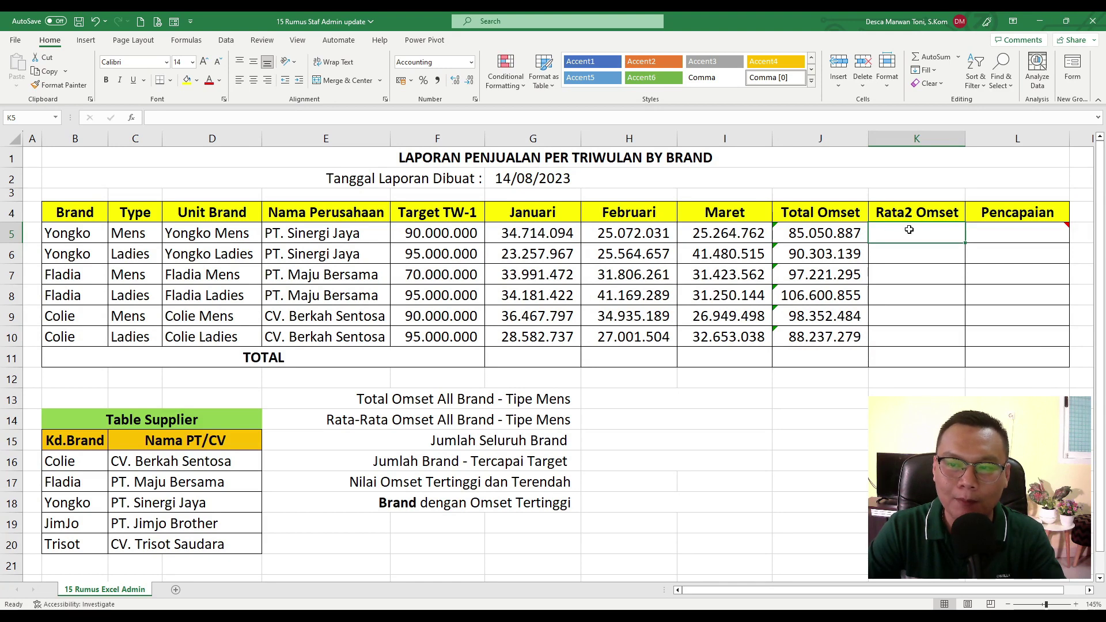
pyautogui.write('=')
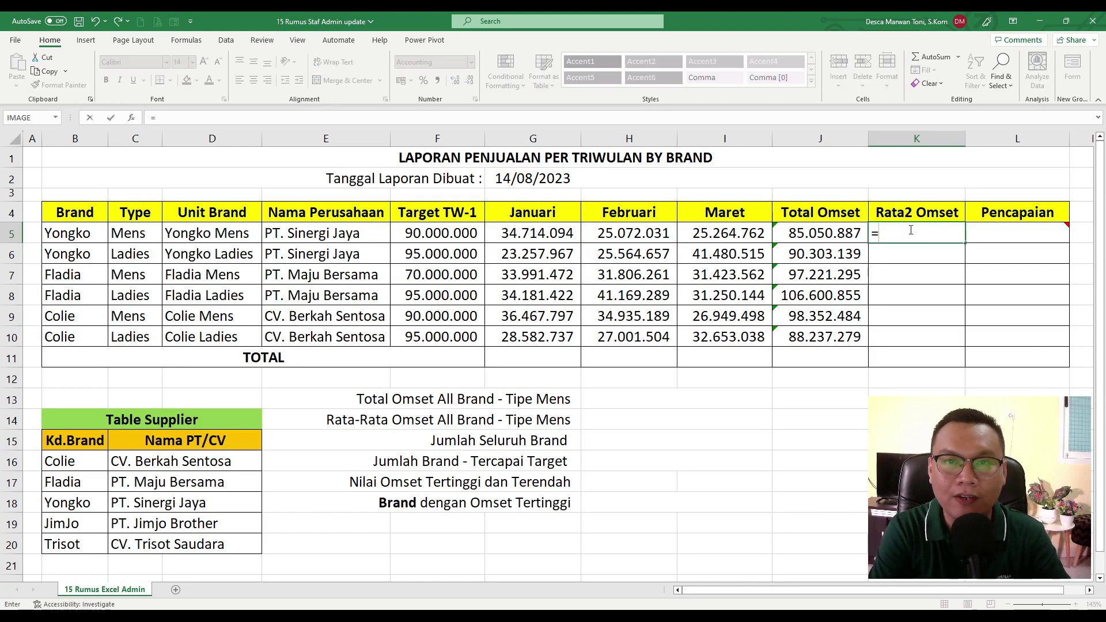
pyautogui.write('AV')
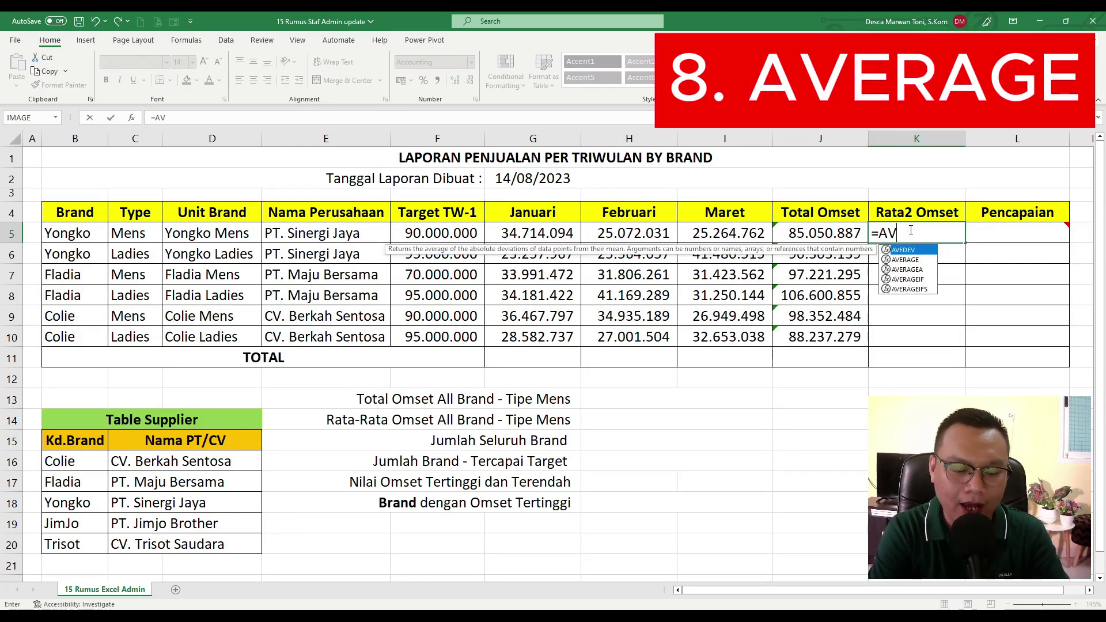
pyautogui.write('ERAGE')
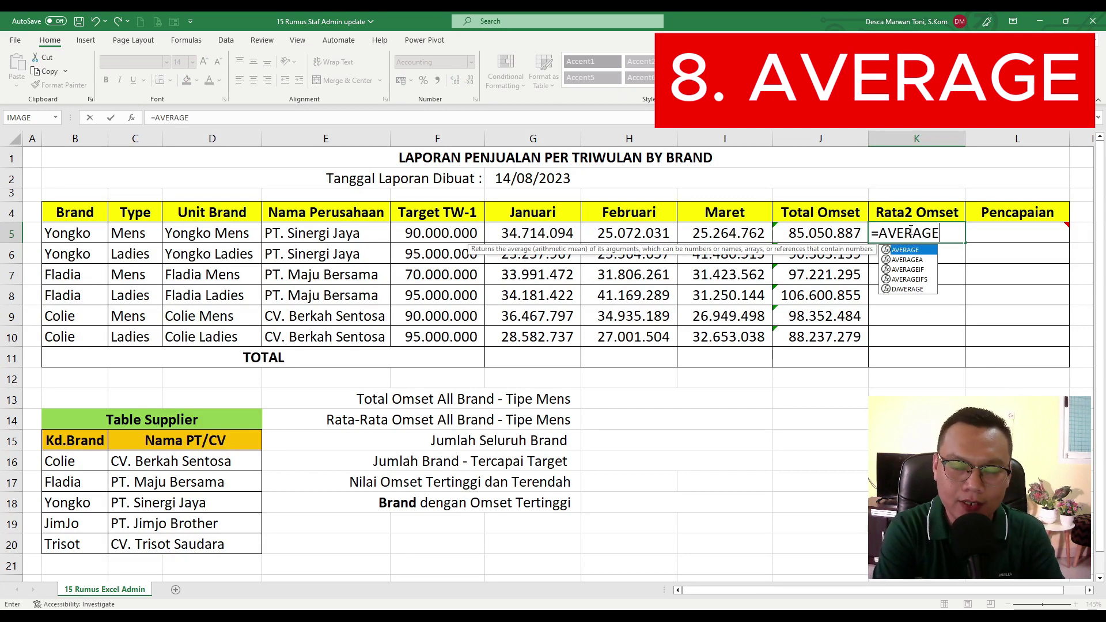
pyautogui.write('(')
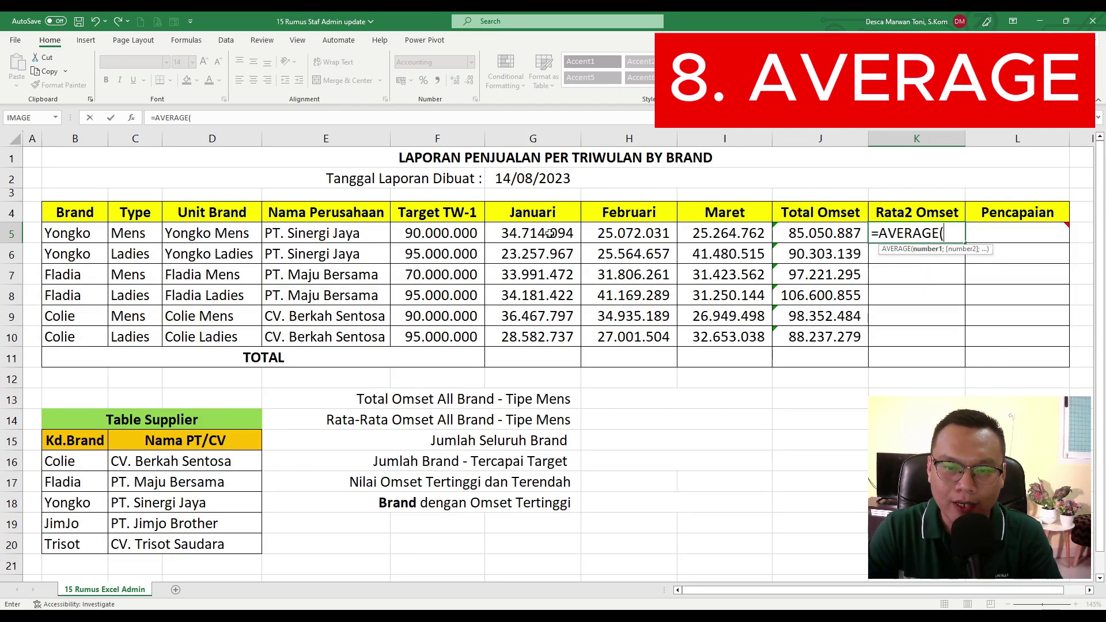
pyautogui.moveTo(555, 233); pyautogui.dragTo(723, 233)
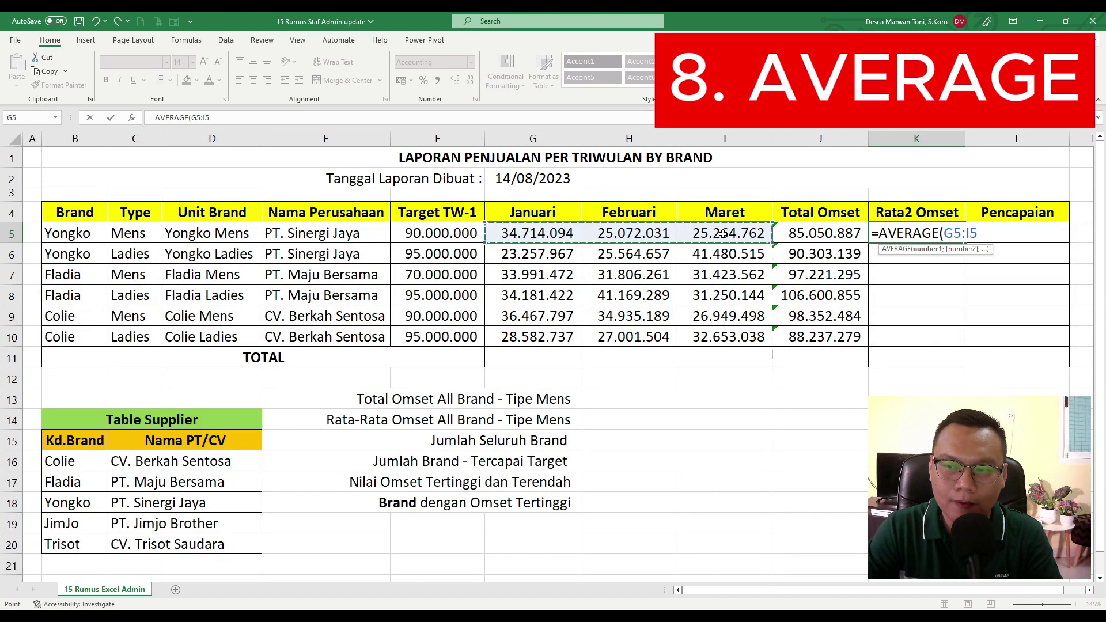
pyautogui.write(')')
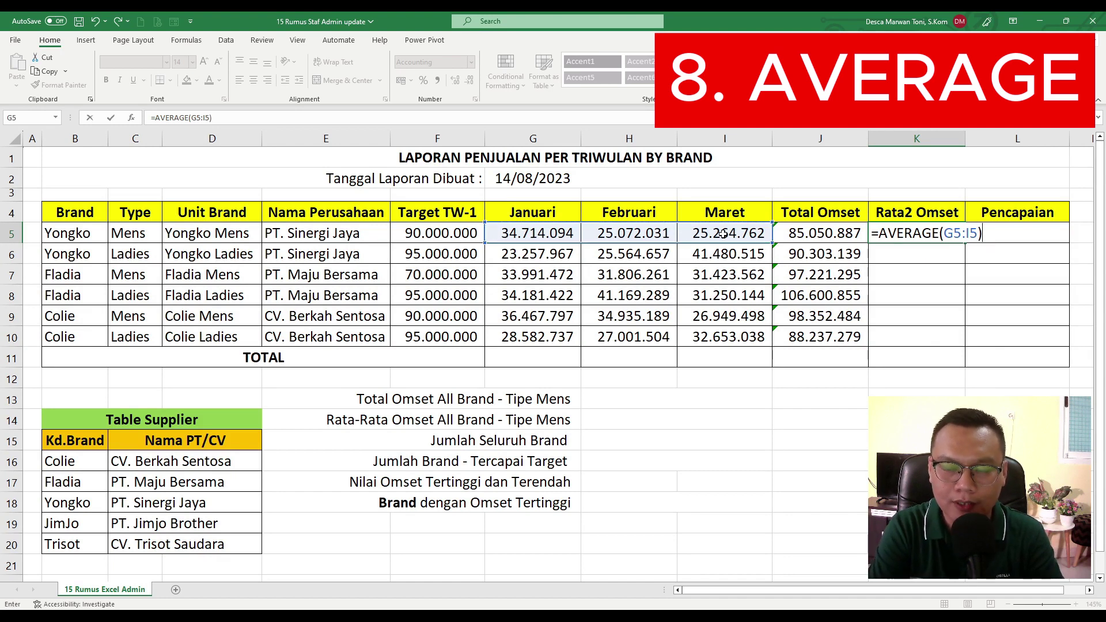
pyautogui.press('Return')
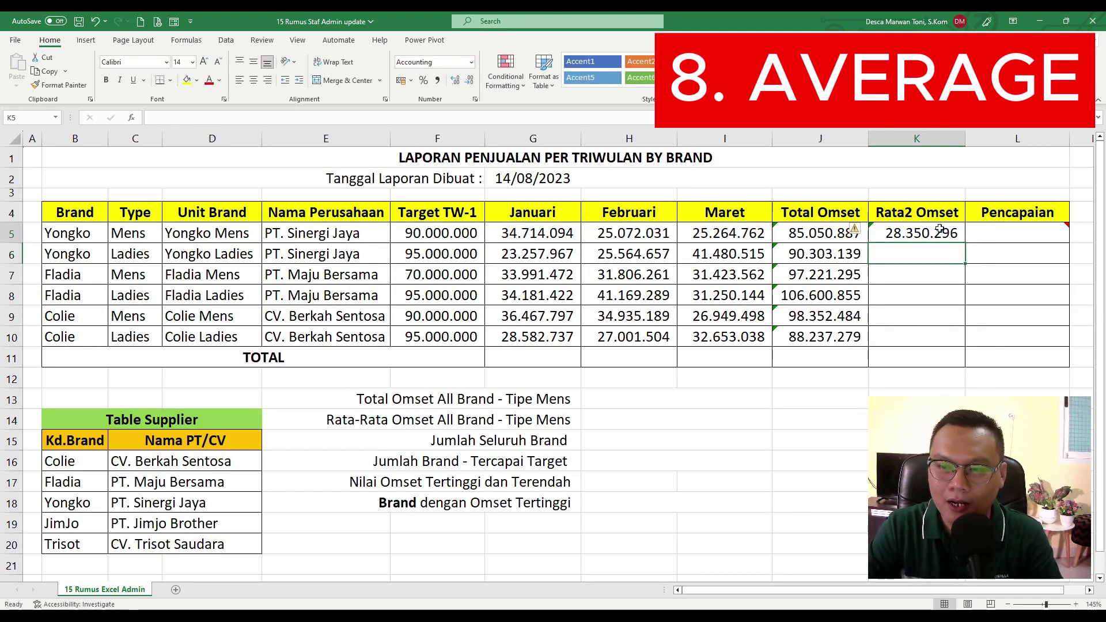
pyautogui.click(940, 230)
pyautogui.moveTo(964, 243); pyautogui.dragTo(948, 341)
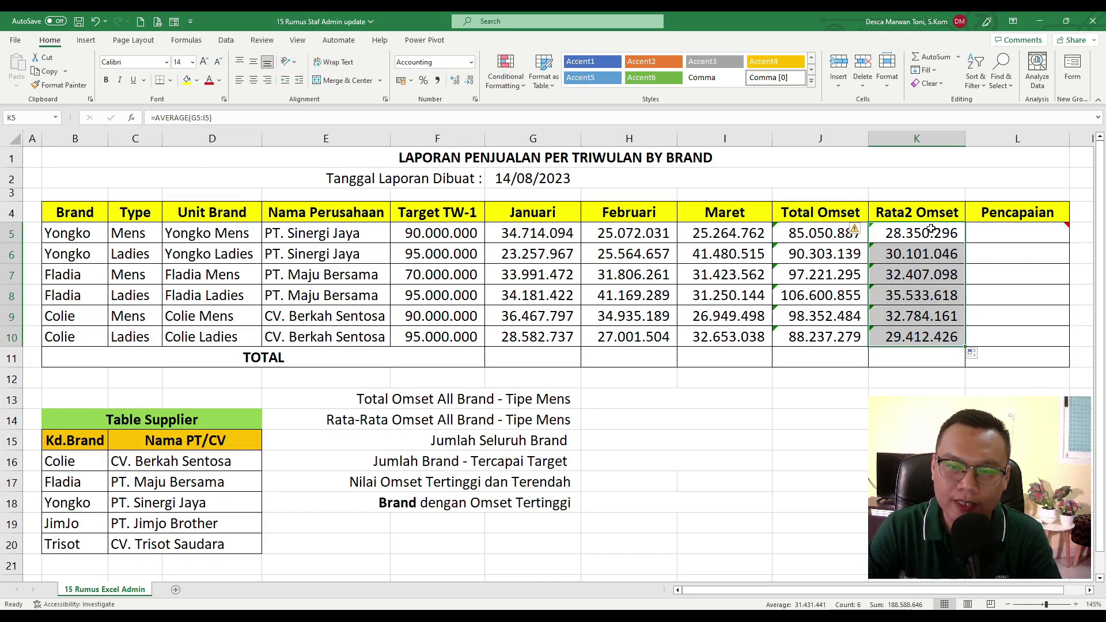
# Check the K5 average against the average of the January, February and March values in G5, H5 and I5.
pyautogui.click(905, 234)
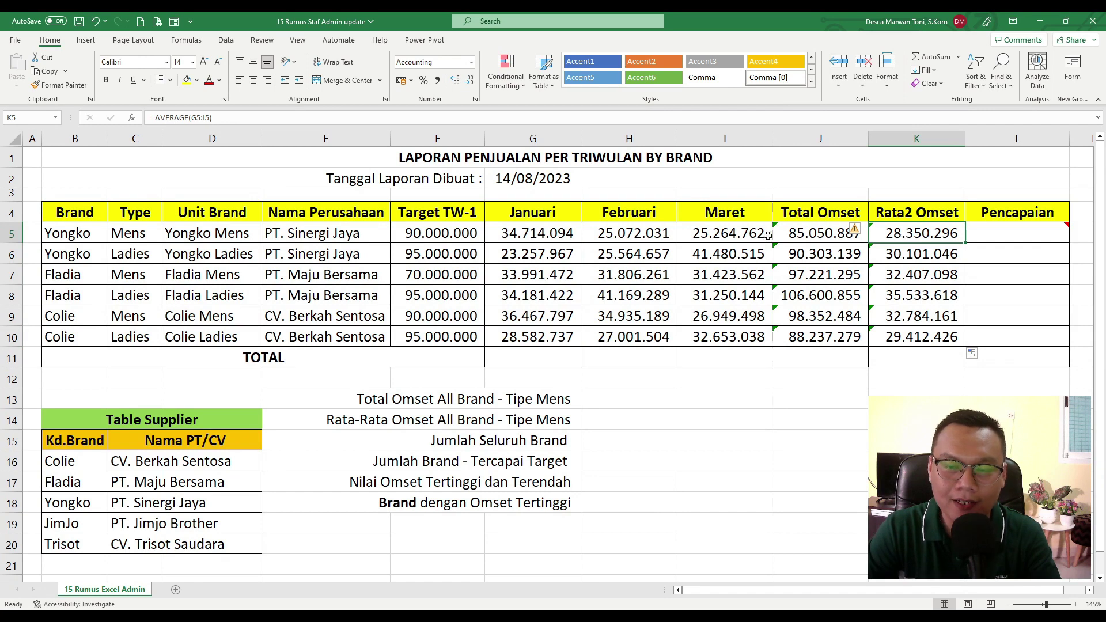
pyautogui.click(545, 232)
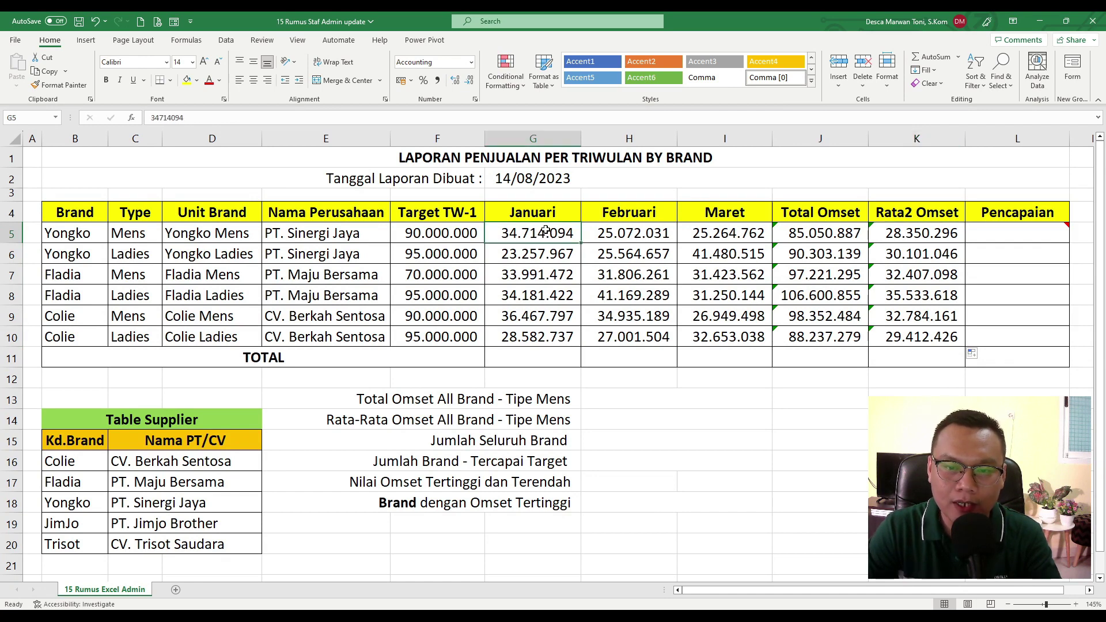
pyautogui.keyDown('ctrl'); pyautogui.click(630, 232); pyautogui.keyUp('ctrl')
pyautogui.keyDown('ctrl'); pyautogui.click(698, 234); pyautogui.keyUp('ctrl')
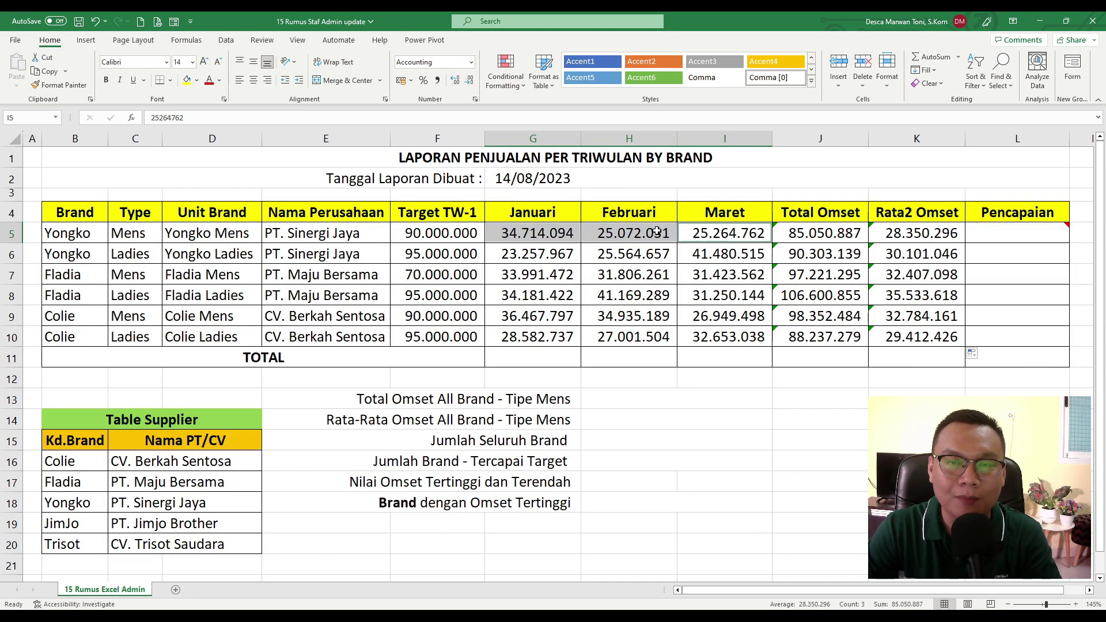
pyautogui.click(915, 394)
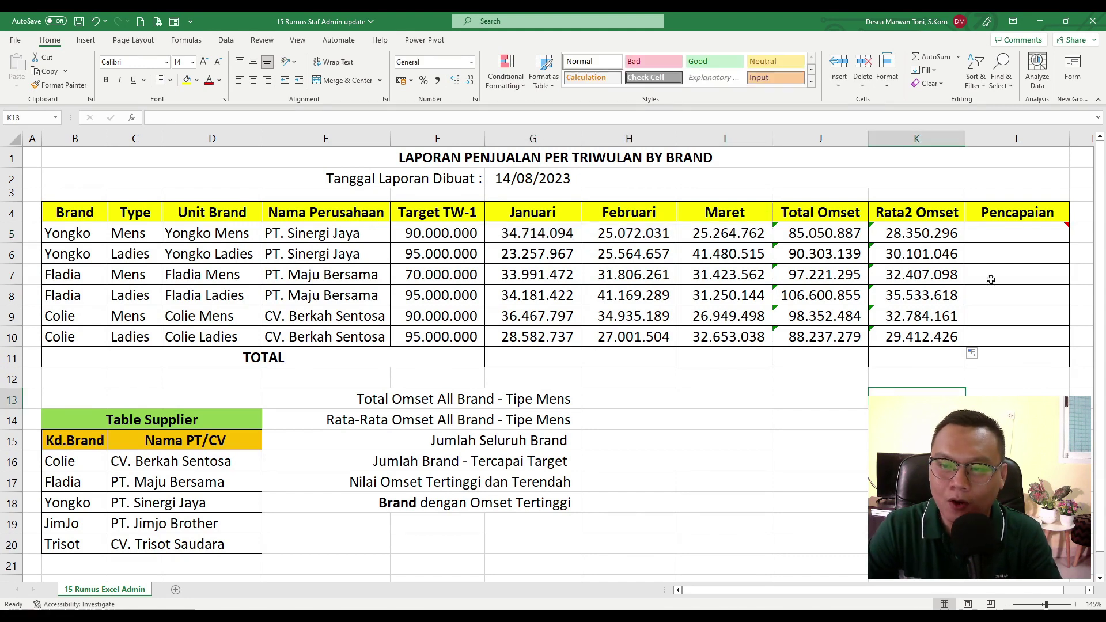
# Read the note on Pencapaian cell L5 and compare the Total Omset in J5 with the Target TW-1 in F5.
pyautogui.click(988, 236)
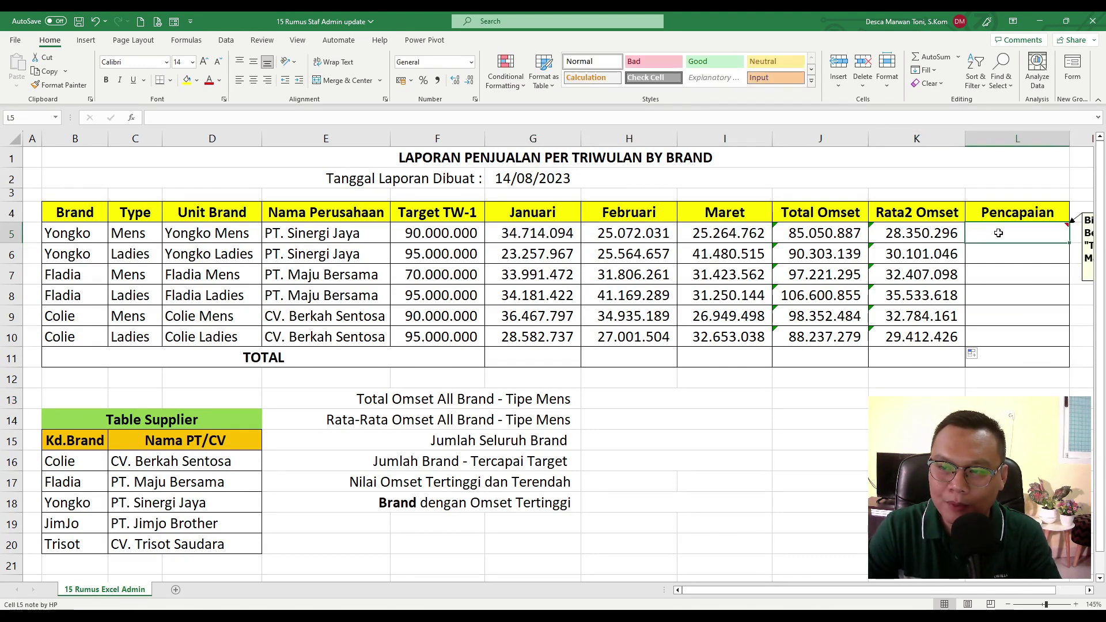
pyautogui.moveTo(895, 594); pyautogui.dragTo(925, 593)
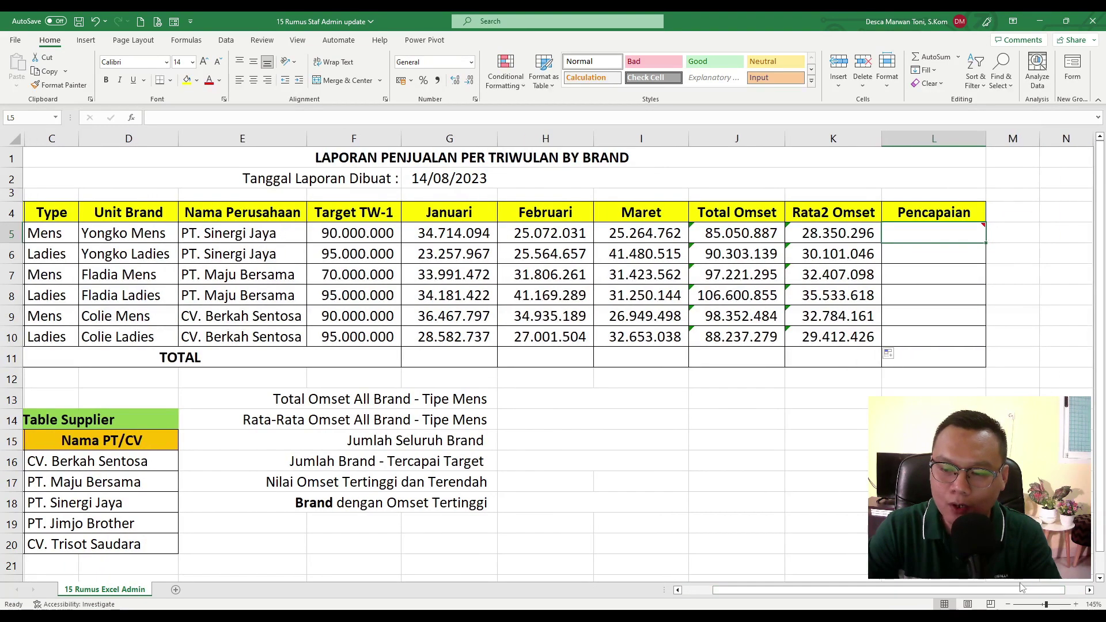
pyautogui.click(1088, 590)
pyautogui.moveTo(915, 234)
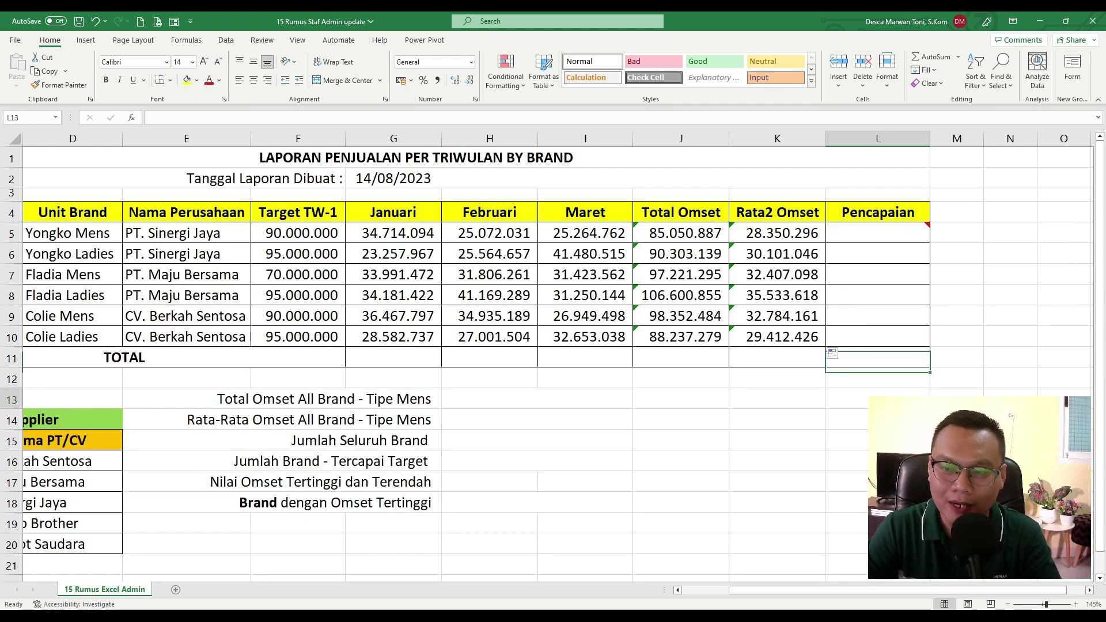
pyautogui.click(853, 399)
pyautogui.moveTo(778, 597); pyautogui.dragTo(751, 596)
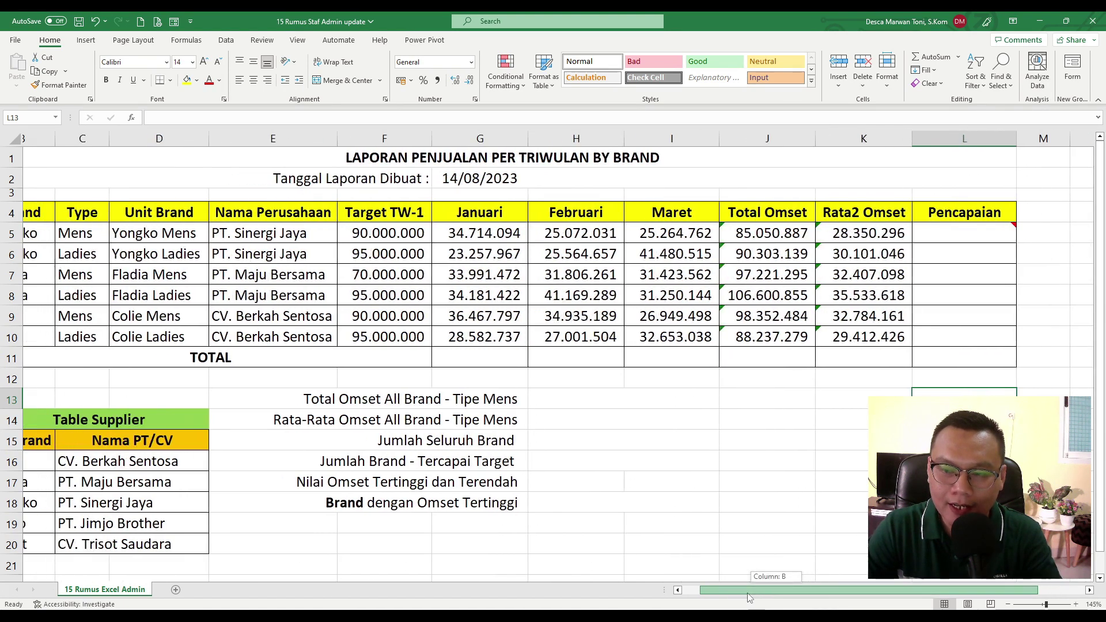
pyautogui.click(760, 233)
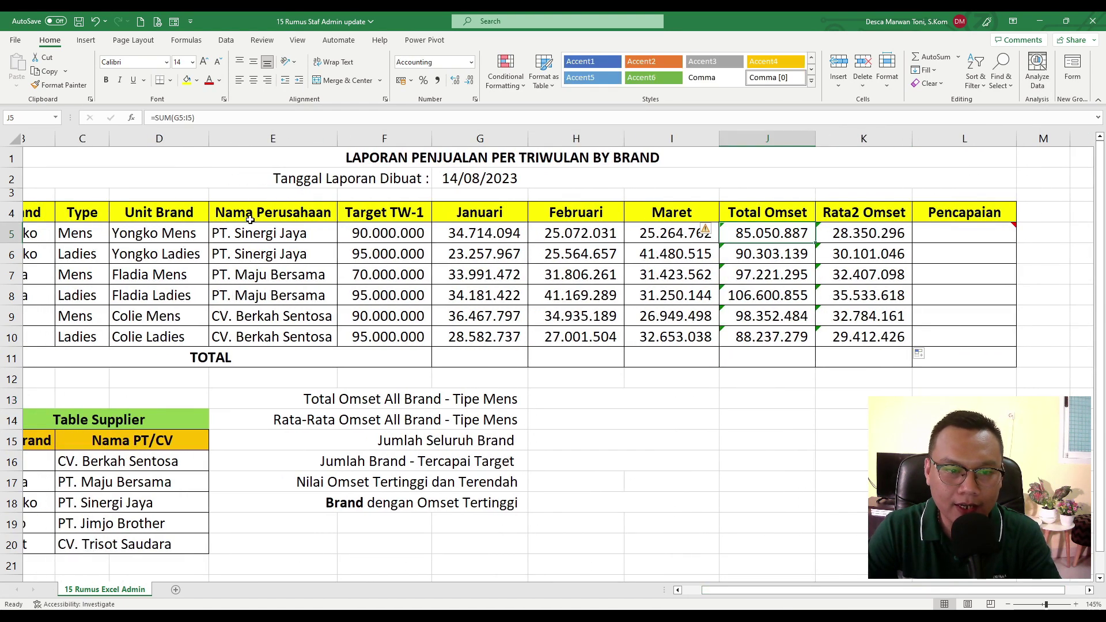
pyautogui.keyDown('ctrl'); pyautogui.click(374, 231); pyautogui.keyUp('ctrl')
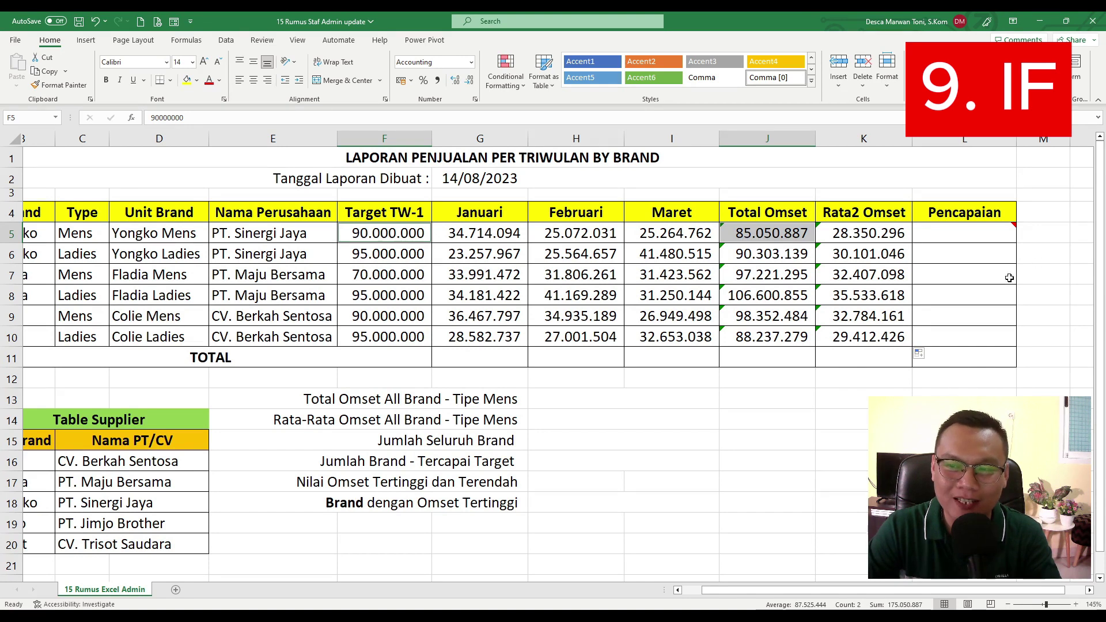
# Start an IF formula in the first Pencapaian cell, L5, with the logical test J5>F5.
pyautogui.click(985, 236)
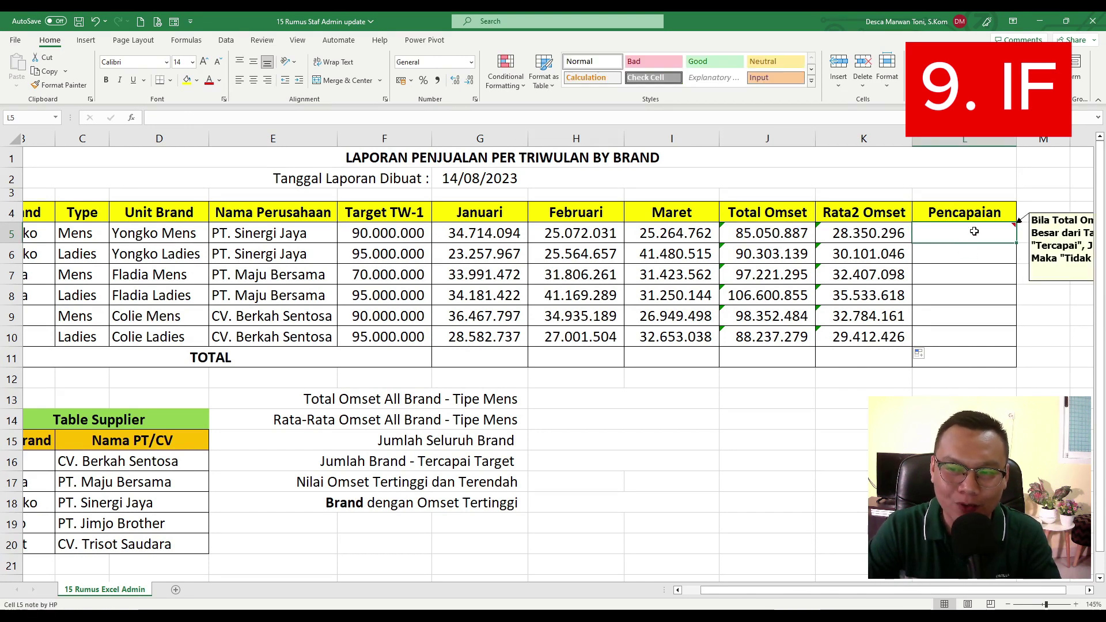
pyautogui.write('=')
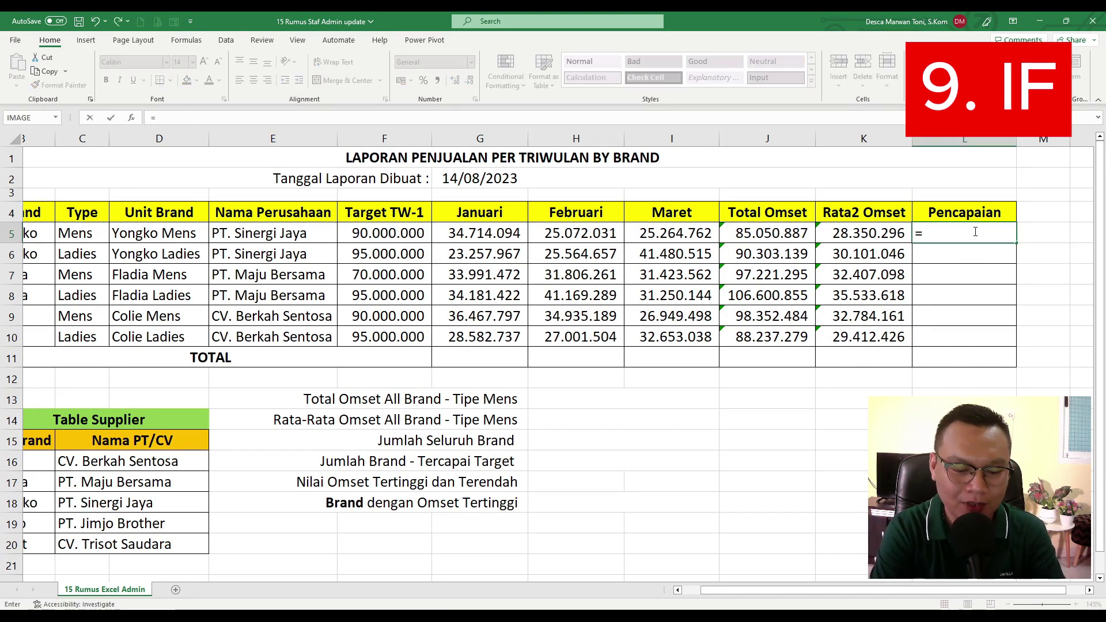
pyautogui.write('IF')
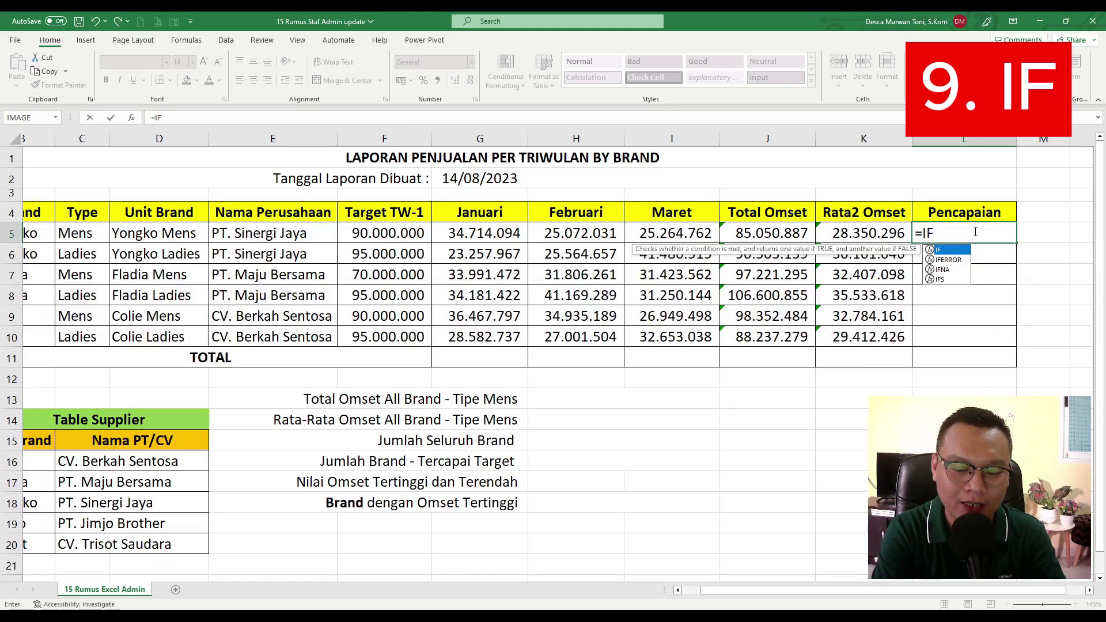
pyautogui.write('(')
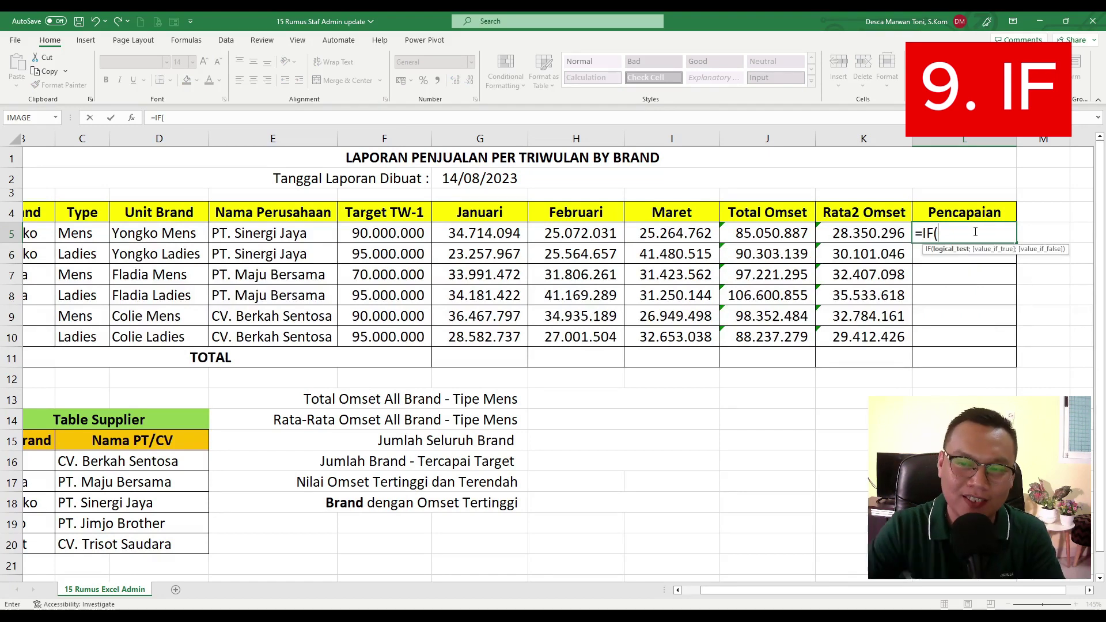
pyautogui.click(789, 232)
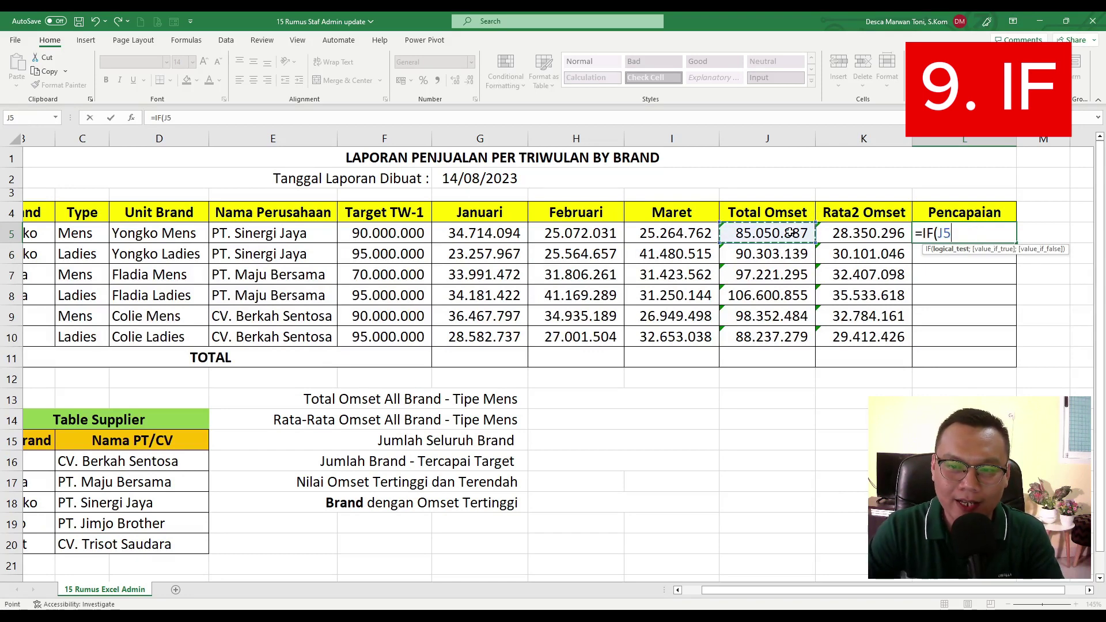
pyautogui.write('>')
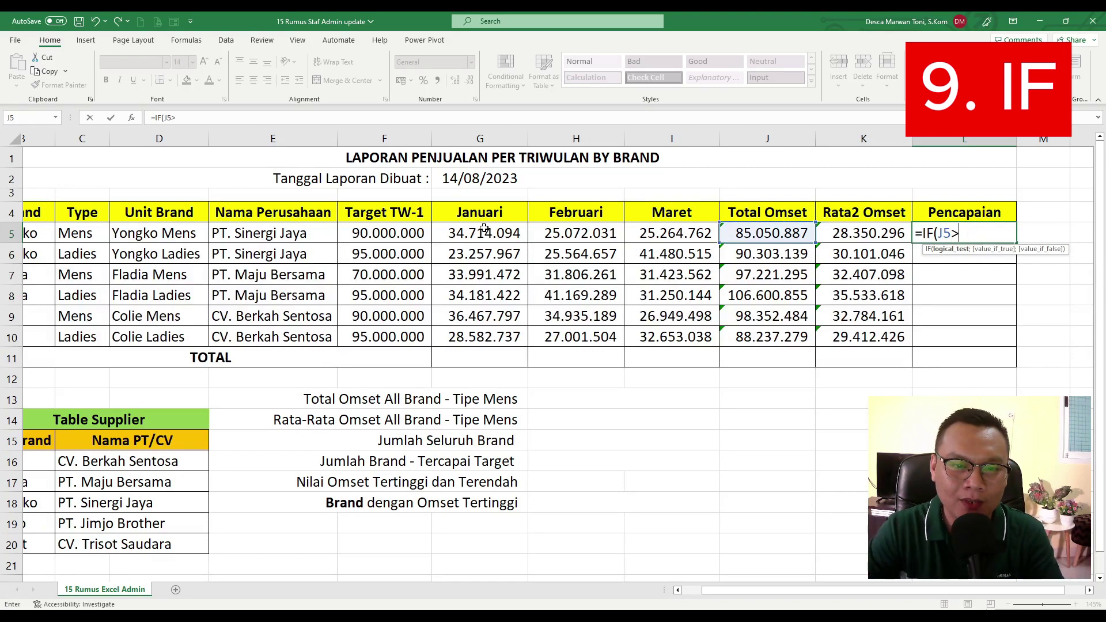
pyautogui.click(415, 236)
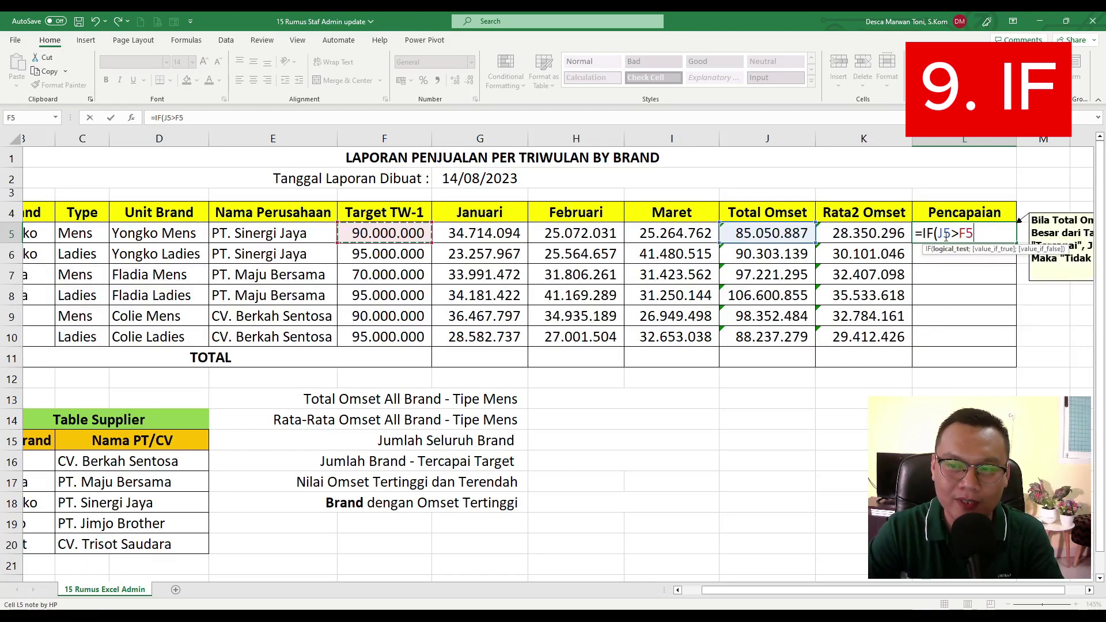
pyautogui.write(';')
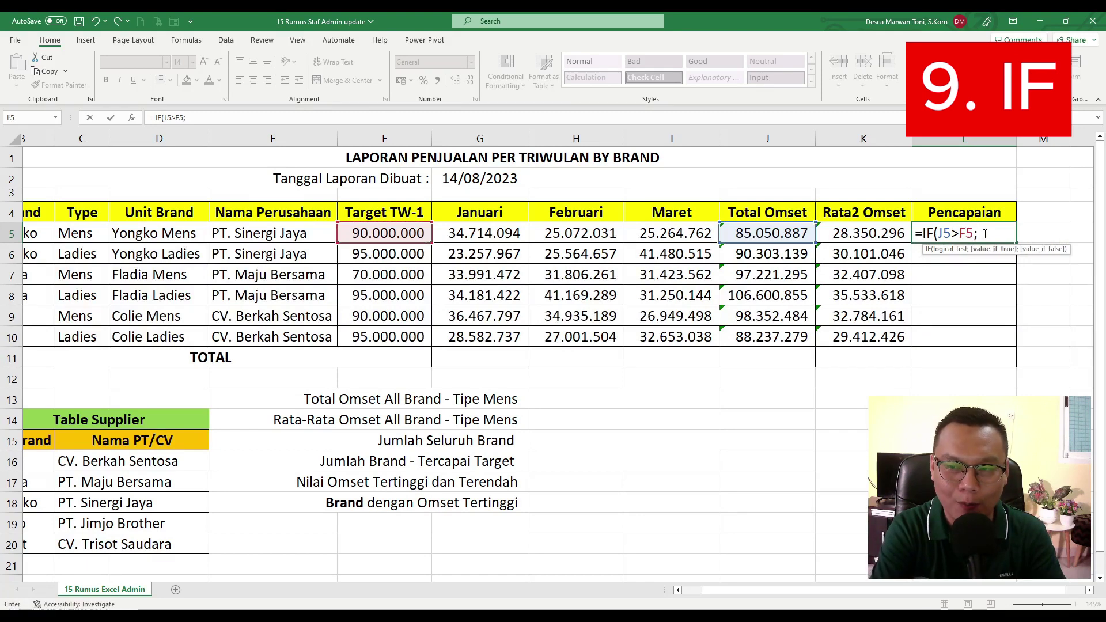
# Finish the L5 IF formula with "Tercapai" if true and "Tidak Tercapai" if false, and fill it down to L10.
pyautogui.write('"')
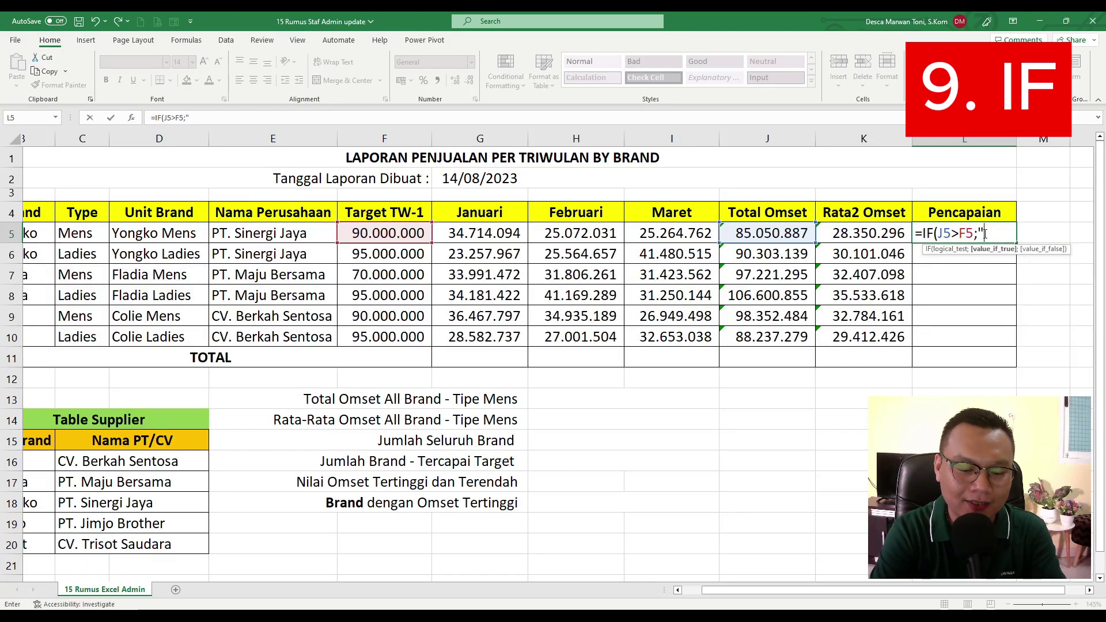
pyautogui.write('Tercapai')
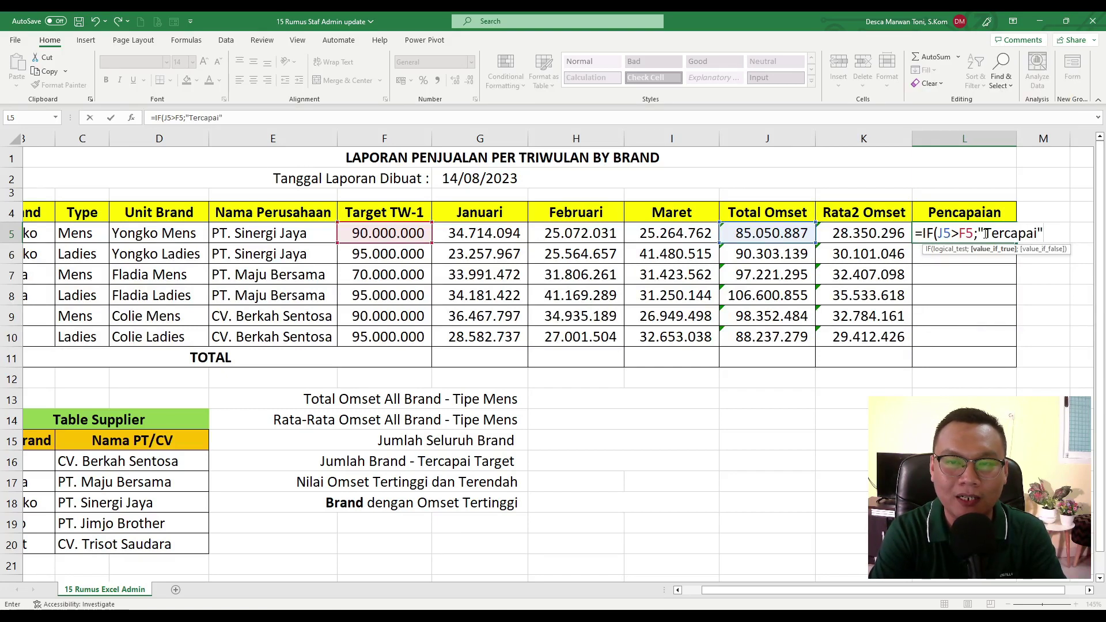
pyautogui.write('";')
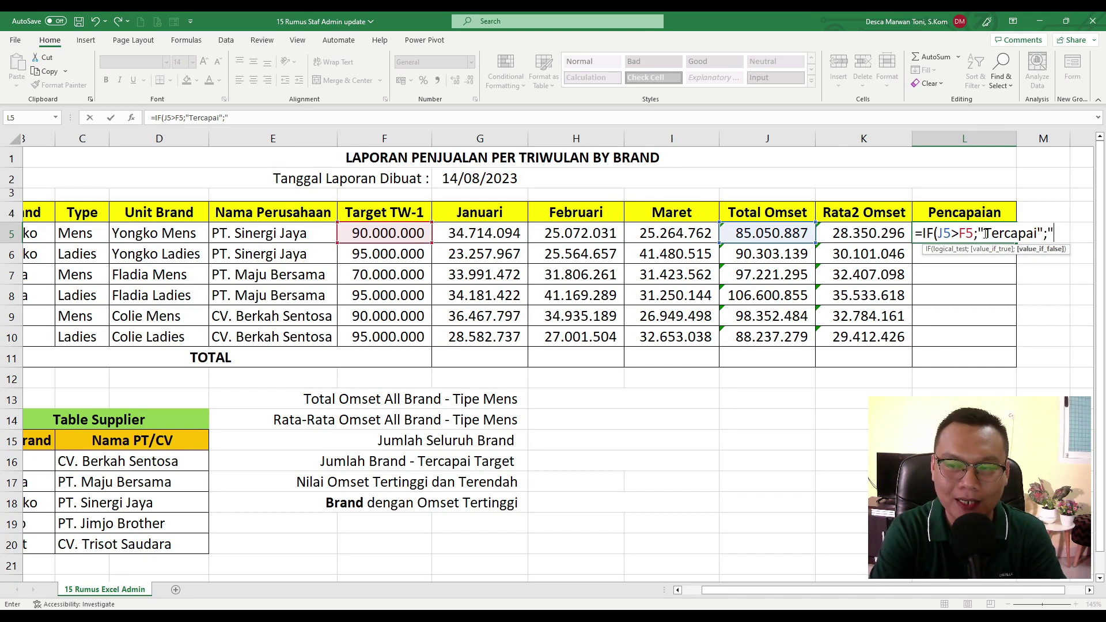
pyautogui.write('"Toda')
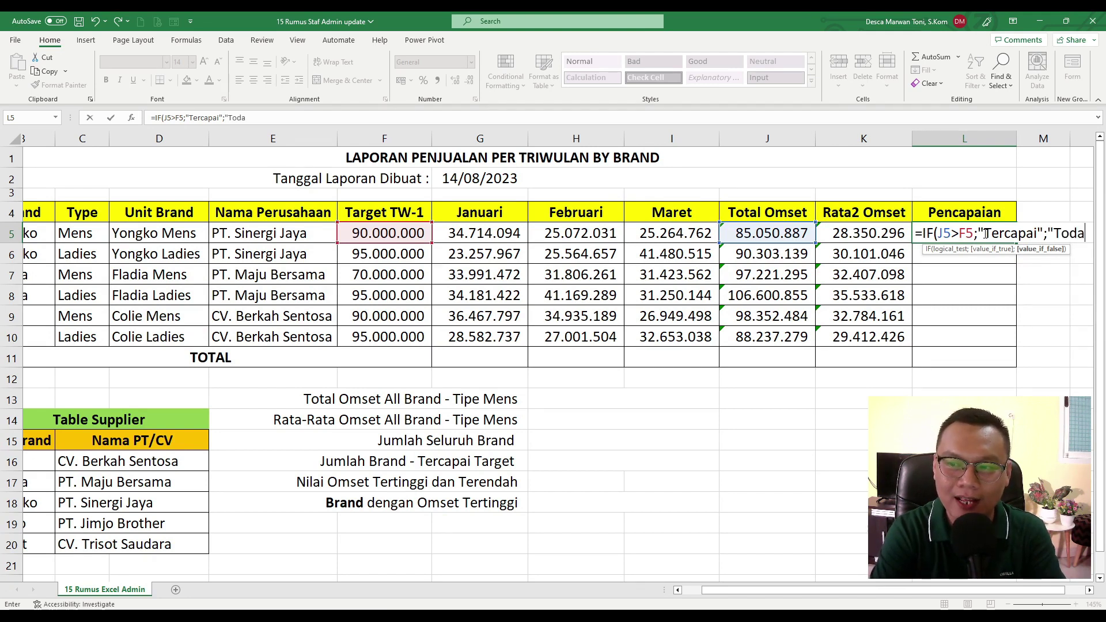
pyautogui.press('BackSpace')
pyautogui.press('BackSpace')
pyautogui.press('BackSpace')
pyautogui.write('idak')
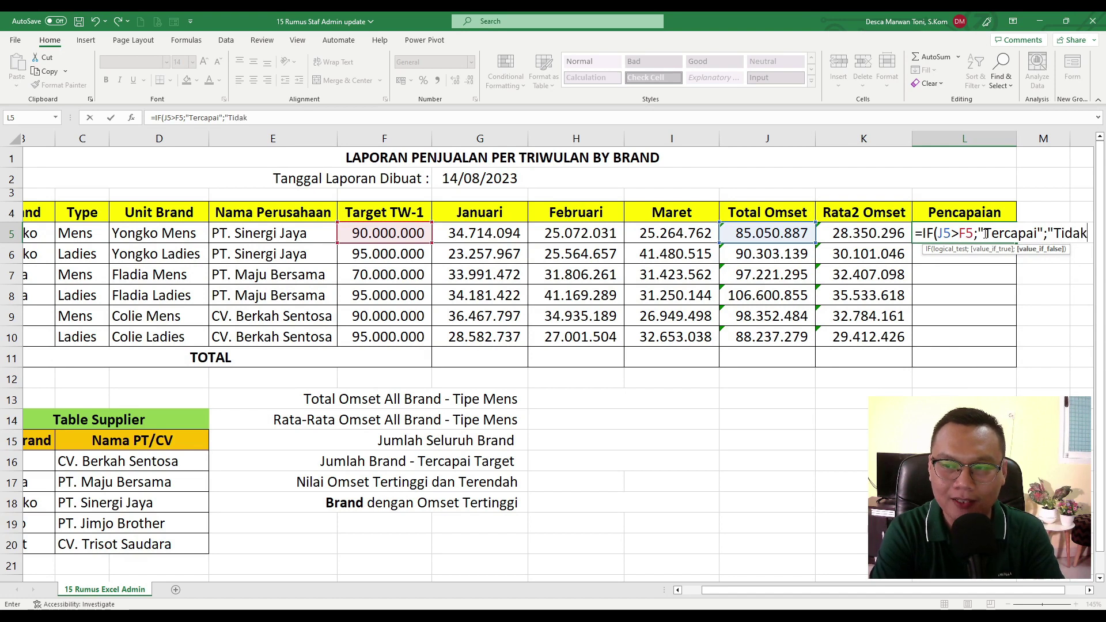
pyautogui.write(' Tercapai')
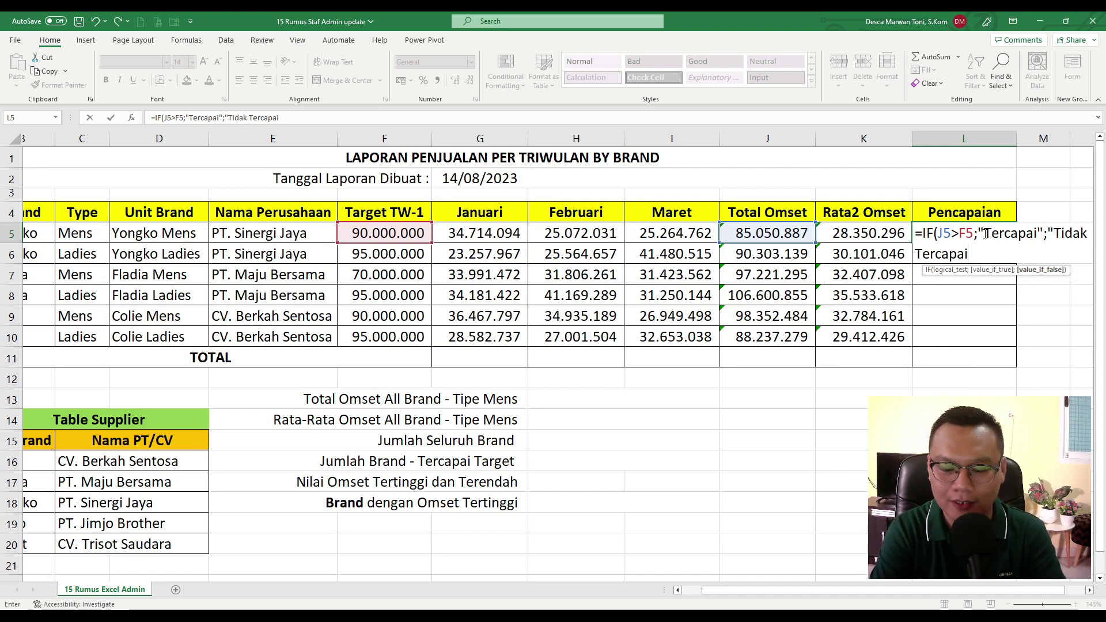
pyautogui.write('")')
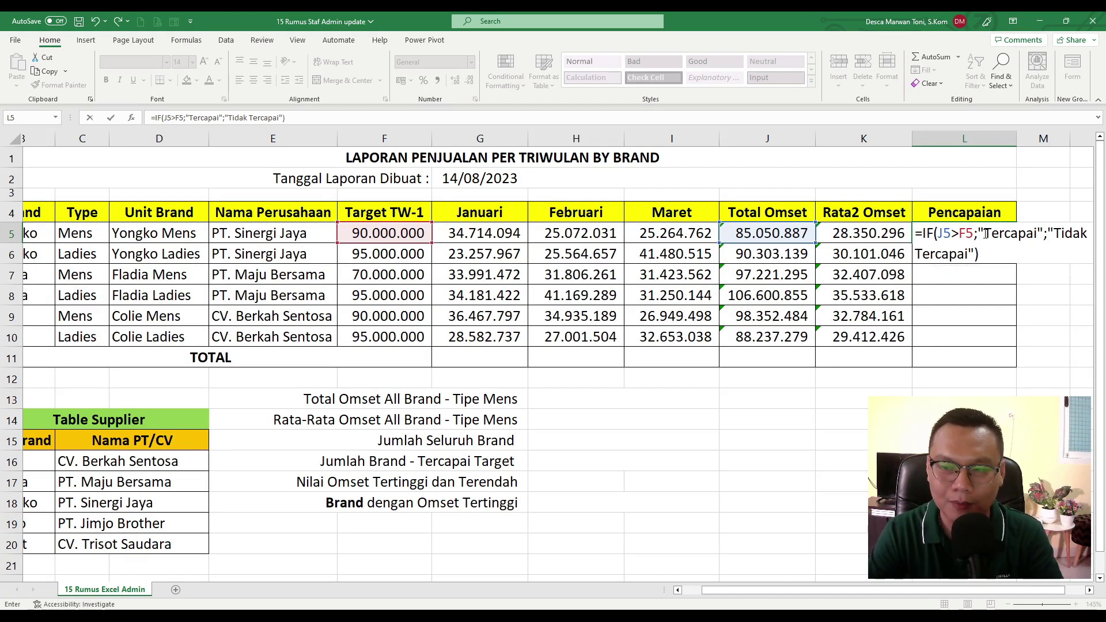
pyautogui.press('Return')
pyautogui.click(986, 233)
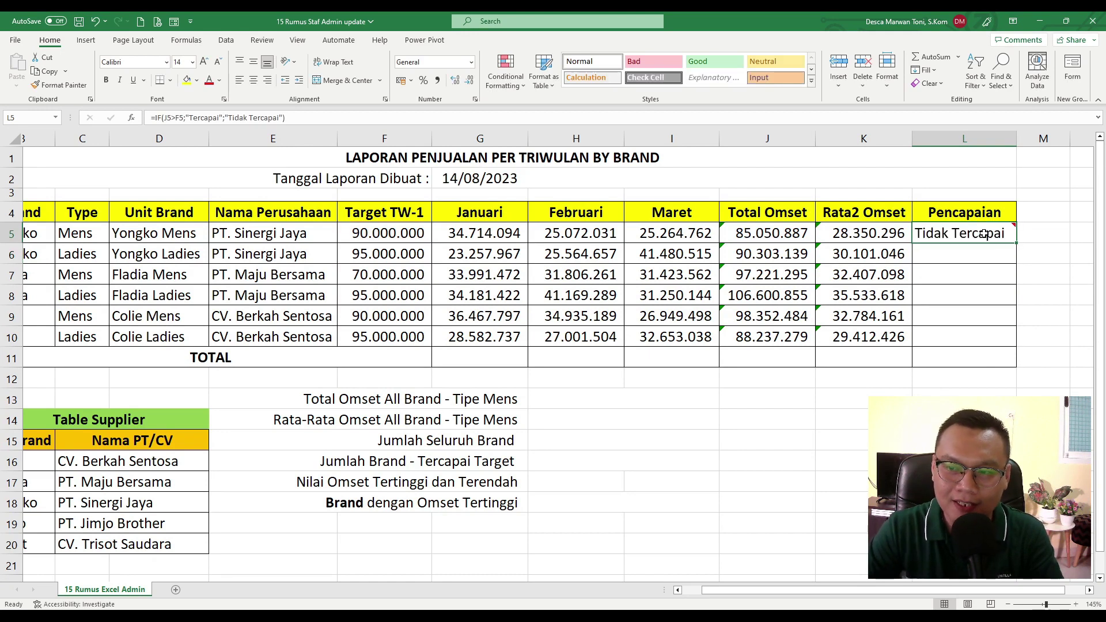
pyautogui.moveTo(1015, 244); pyautogui.dragTo(1017, 342)
# Check the filled Pencapaian results, comparing Fladia Mens' Total Omset in J7 with its Target TW-1 in F7.
pyautogui.click(951, 245)
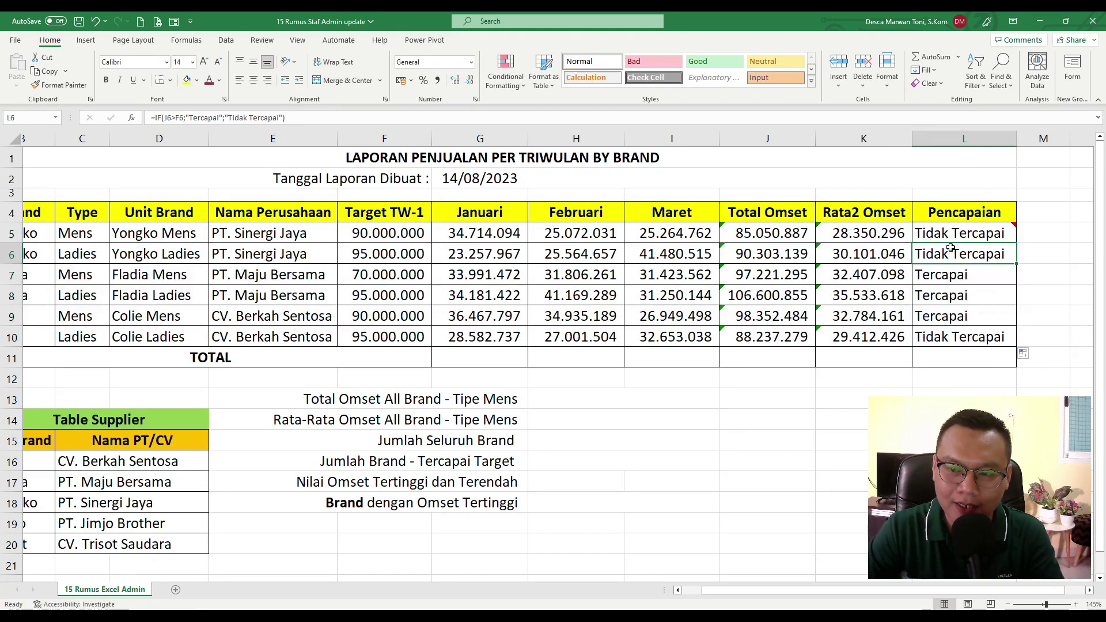
pyautogui.click(949, 273)
pyautogui.click(794, 273)
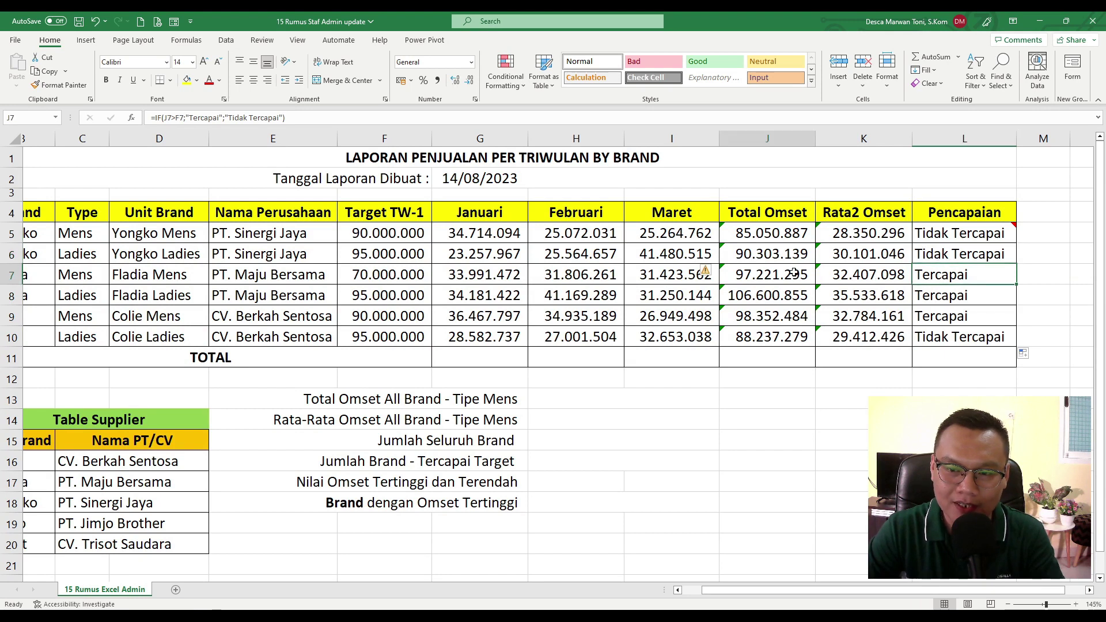
pyautogui.keyDown('ctrl'); pyautogui.click(415, 273); pyautogui.keyUp('ctrl')
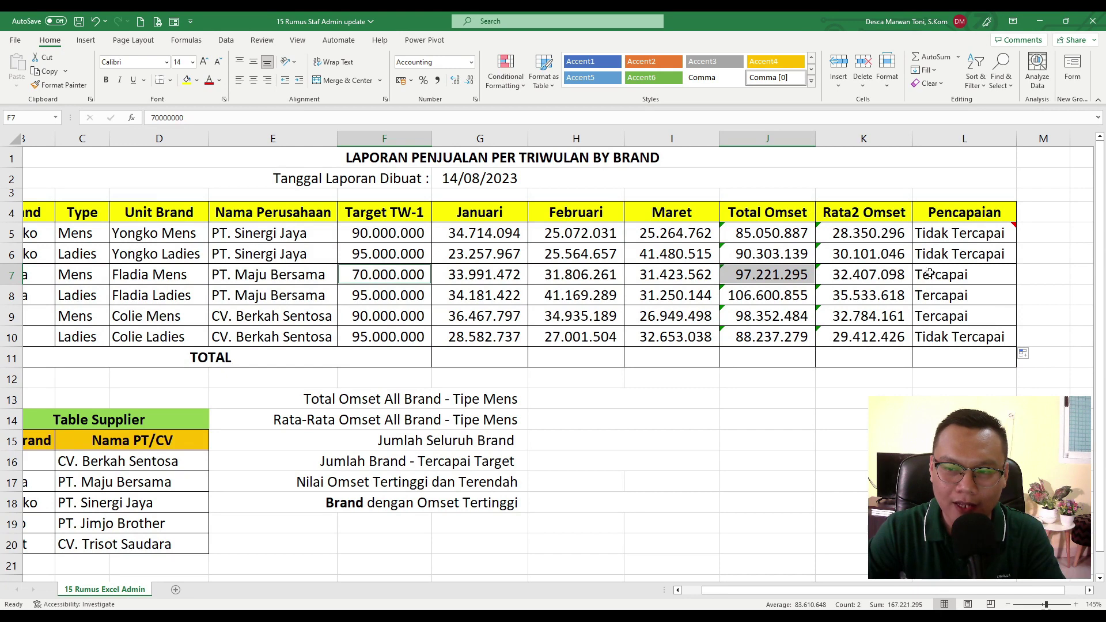
pyautogui.moveTo(929, 274); pyautogui.dragTo(942, 305)
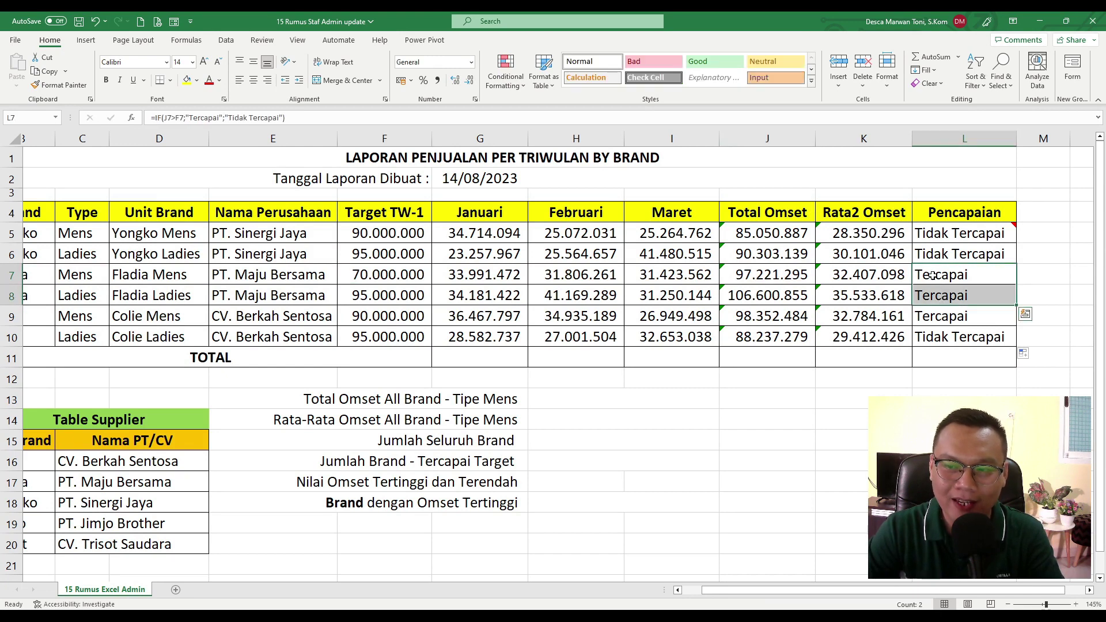
# Open the IF formula in L5 and examine its logical test, J5>F5.
pyautogui.doubleClick(933, 233)
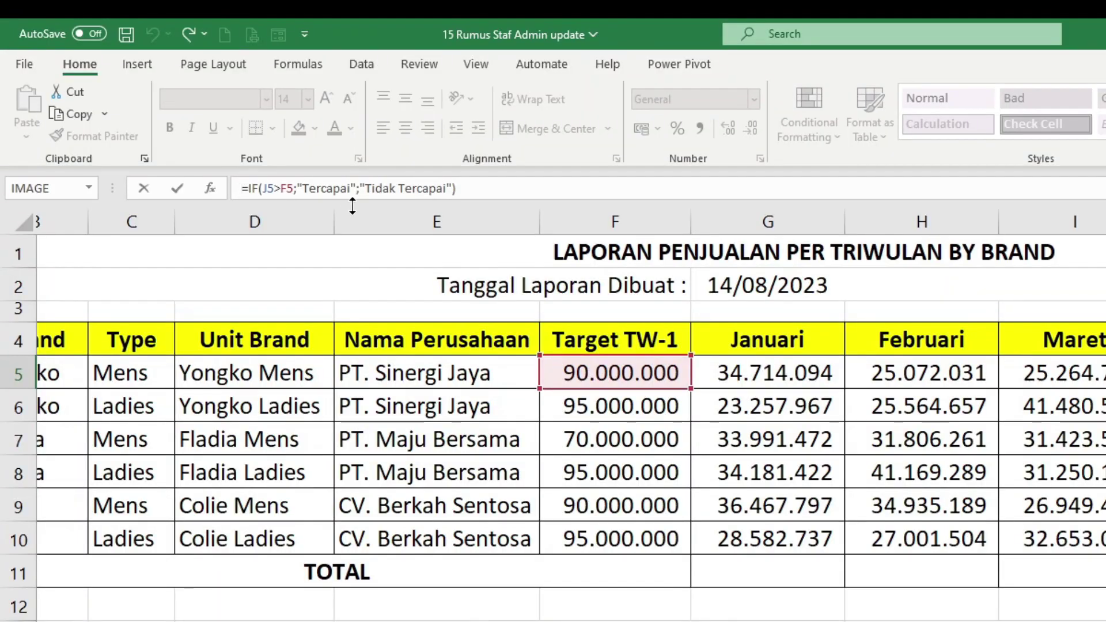
pyautogui.press('Right')
pyautogui.press('Right')
pyautogui.press('Right')
pyautogui.press('Right')
pyautogui.press('Right')
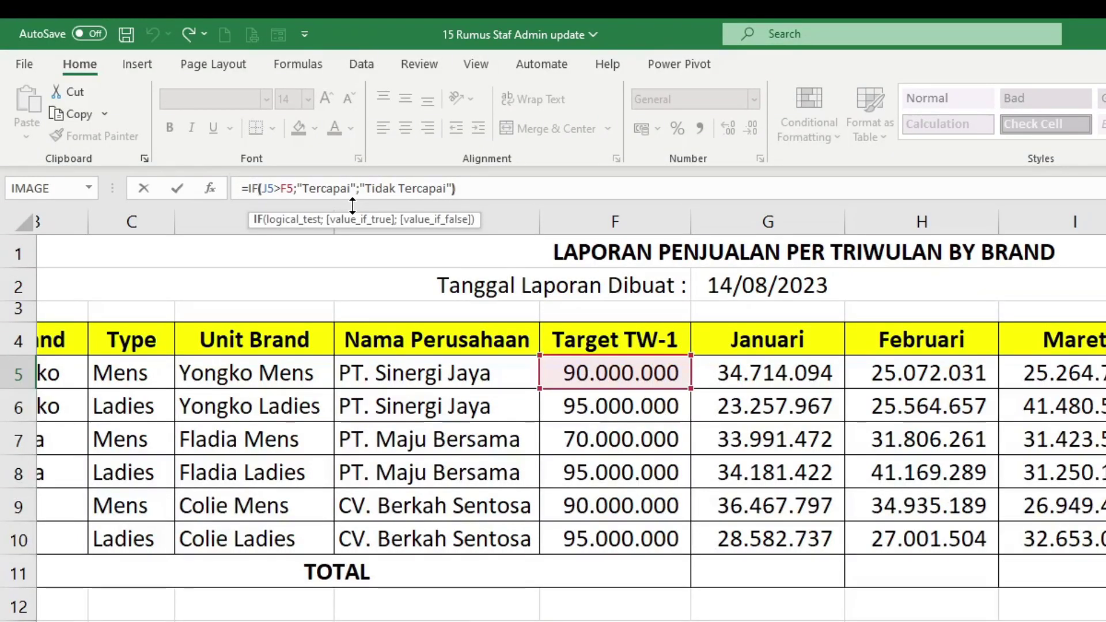
pyautogui.press('Left')
pyautogui.hotkey('shift', 'Right')
pyautogui.hotkey('shift', 'Right')
pyautogui.hotkey('shift', 'Right')
pyautogui.hotkey('shift', 'Right')
pyautogui.hotkey('shift', 'Right')
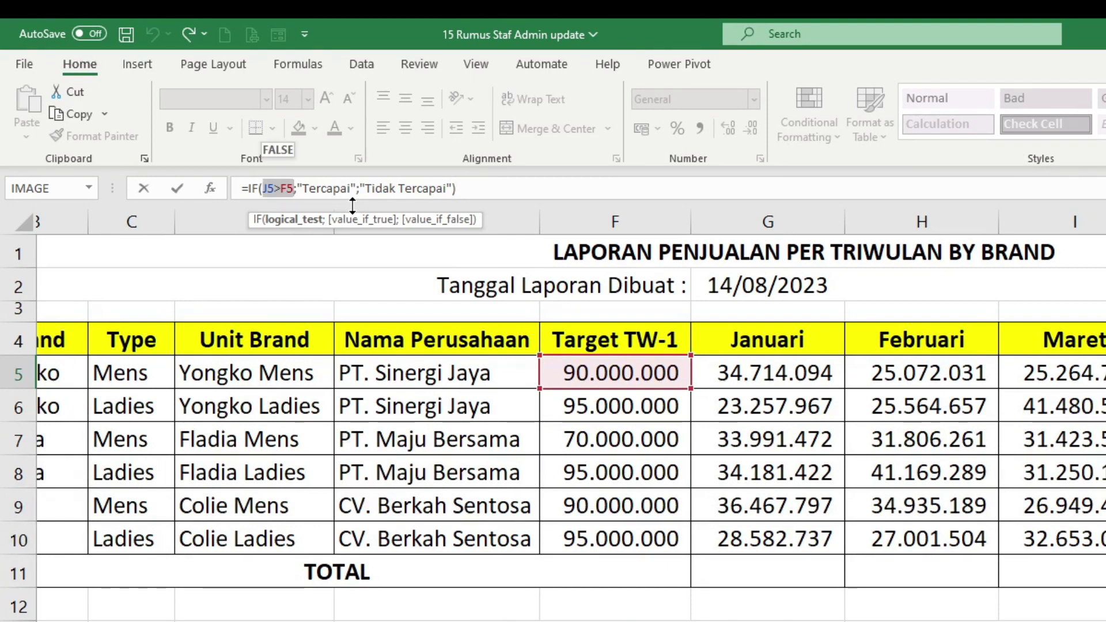
# Examine the value_if_true argument, "Tercapai", in the L5 IF formula.
pyautogui.press('Right')
pyautogui.press('Right')
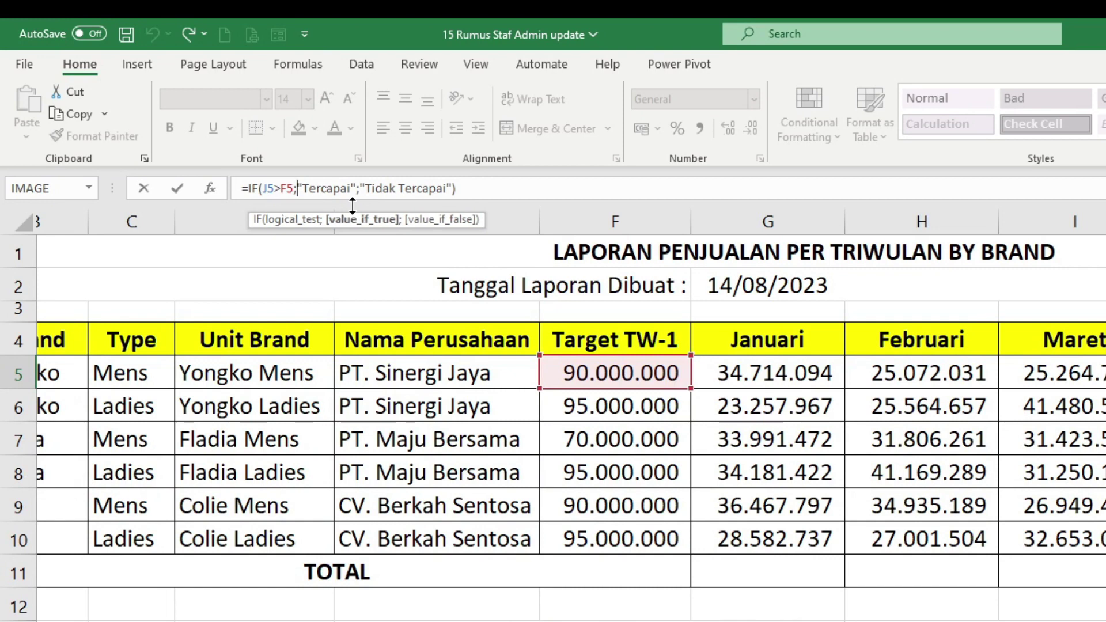
pyautogui.hotkey('shift', 'Right')
pyautogui.hotkey('shift', 'Right')
pyautogui.hotkey('shift', 'Right')
pyautogui.hotkey('shift', 'Right')
pyautogui.hotkey('shift', 'Right')
pyautogui.hotkey('shift', 'Right')
pyautogui.hotkey('shift', 'Right')
pyautogui.hotkey('shift', 'Right')
pyautogui.hotkey('shift', 'Right')
pyautogui.hotkey('shift', 'Right')
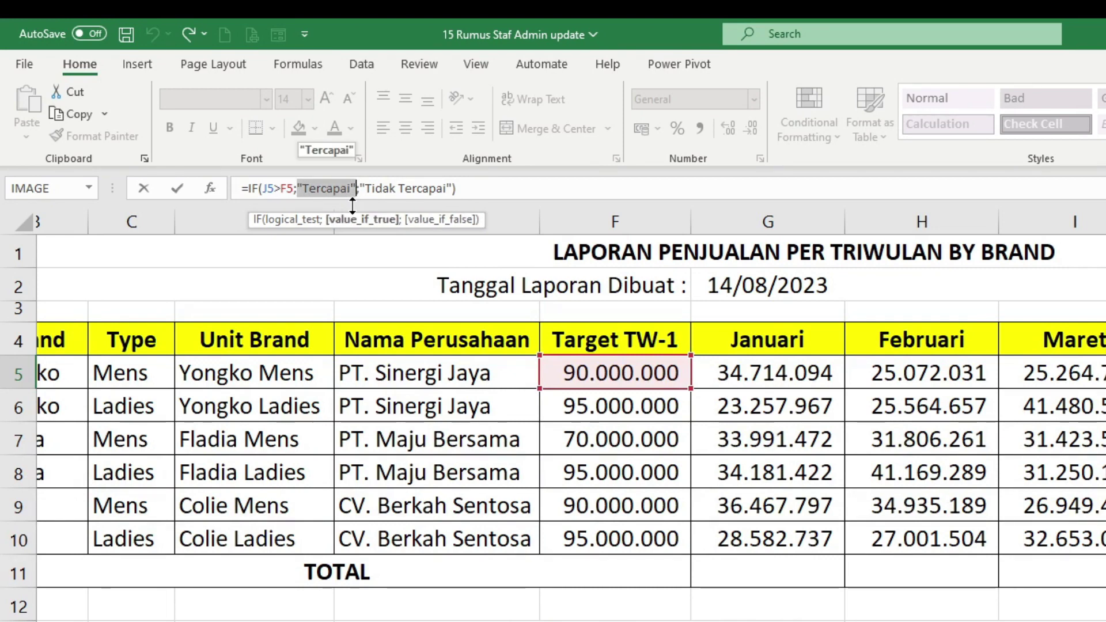
# Examine the value_if_false argument, "Tidak Tercapai", in the L5 formula and close the formula unchanged.
pyautogui.press('Right')
pyautogui.press('Right')
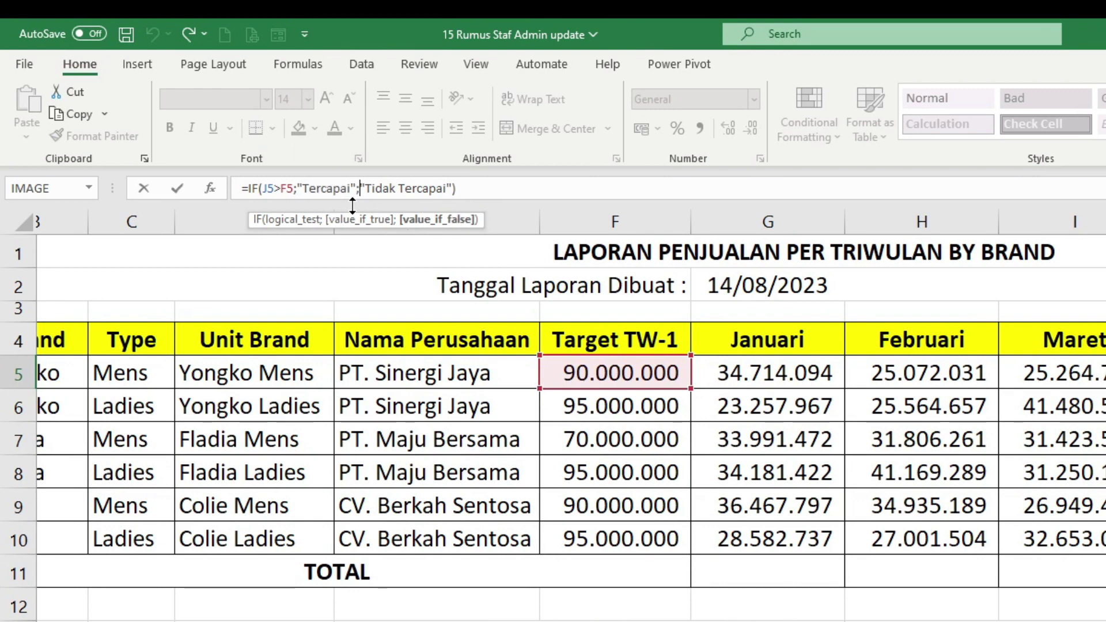
pyautogui.hotkey('shift', 'Right')
pyautogui.hotkey('shift', 'Right')
pyautogui.hotkey('shift', 'Right')
pyautogui.hotkey('shift', 'Right')
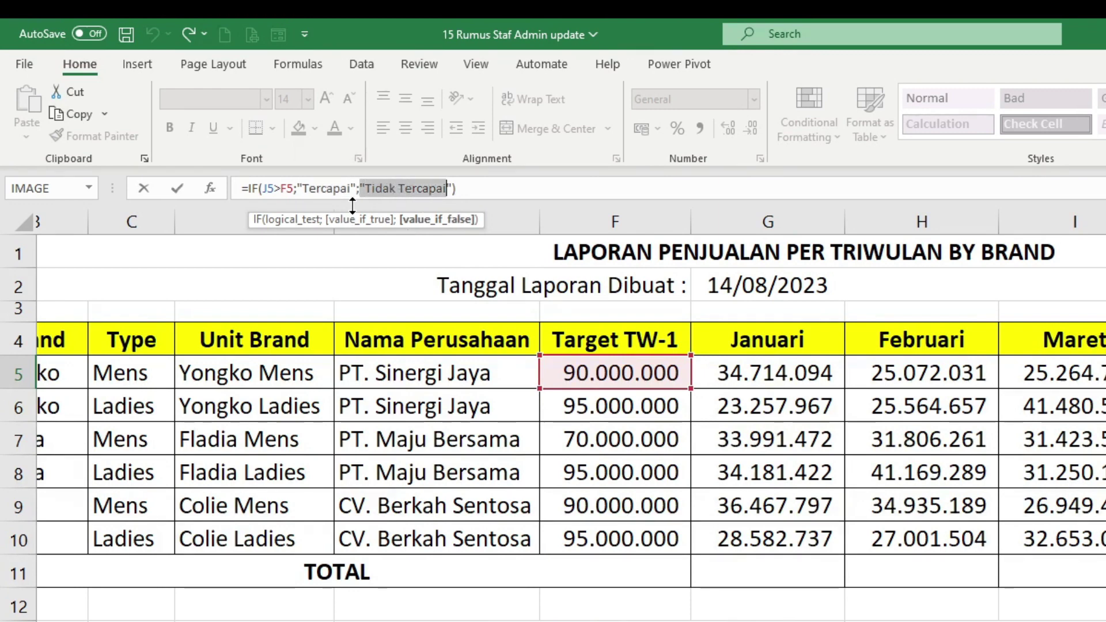
pyautogui.hotkey('shift', 'Right')
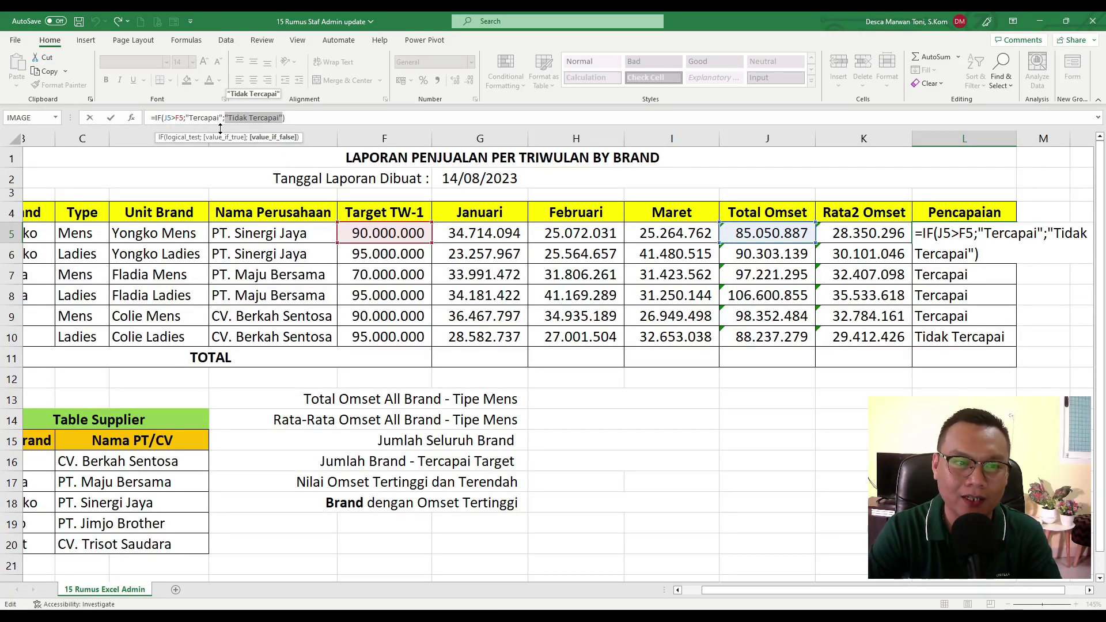
pyautogui.press('Return')
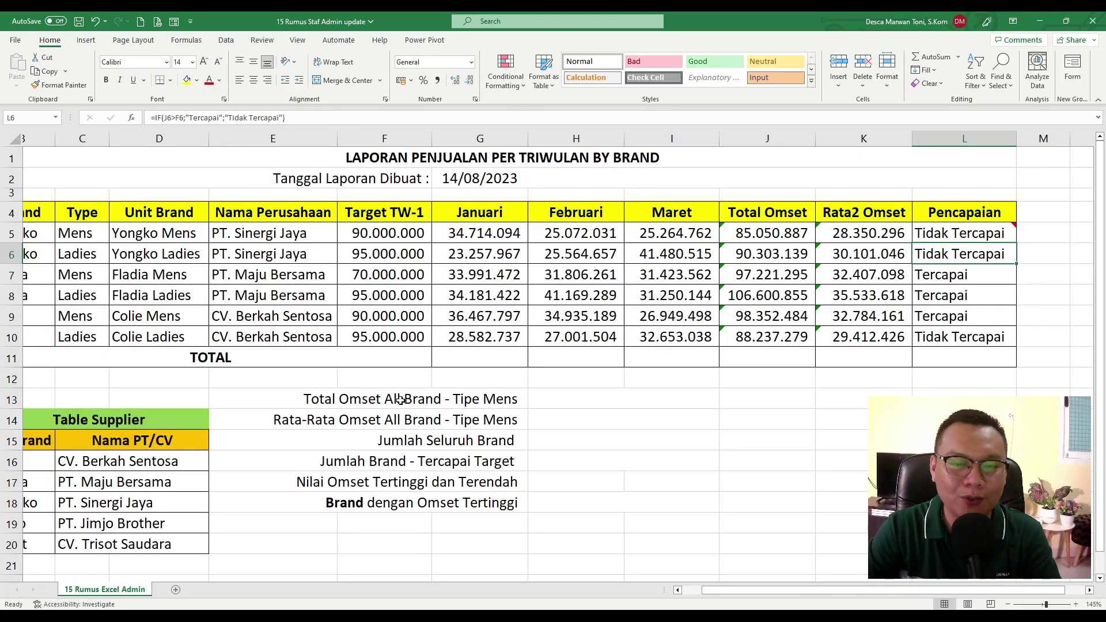
# Read the Total Omset All Brand - Tipe Mens label in row 13 and locate its result cell, H13.
pyautogui.click(550, 402)
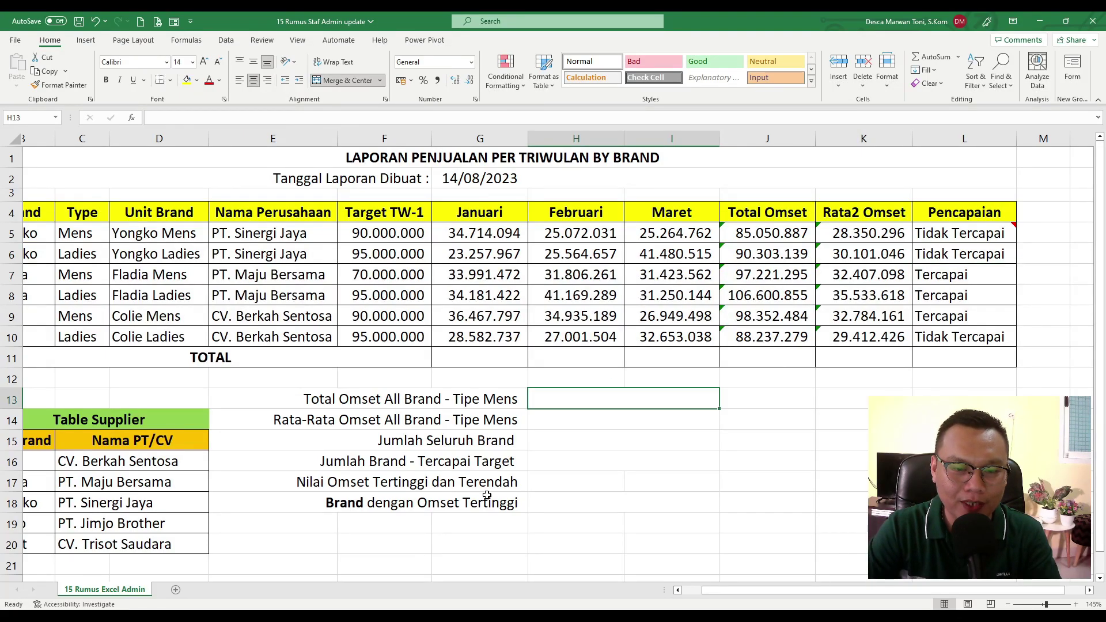
pyautogui.moveTo(701, 592); pyautogui.dragTo(688, 591)
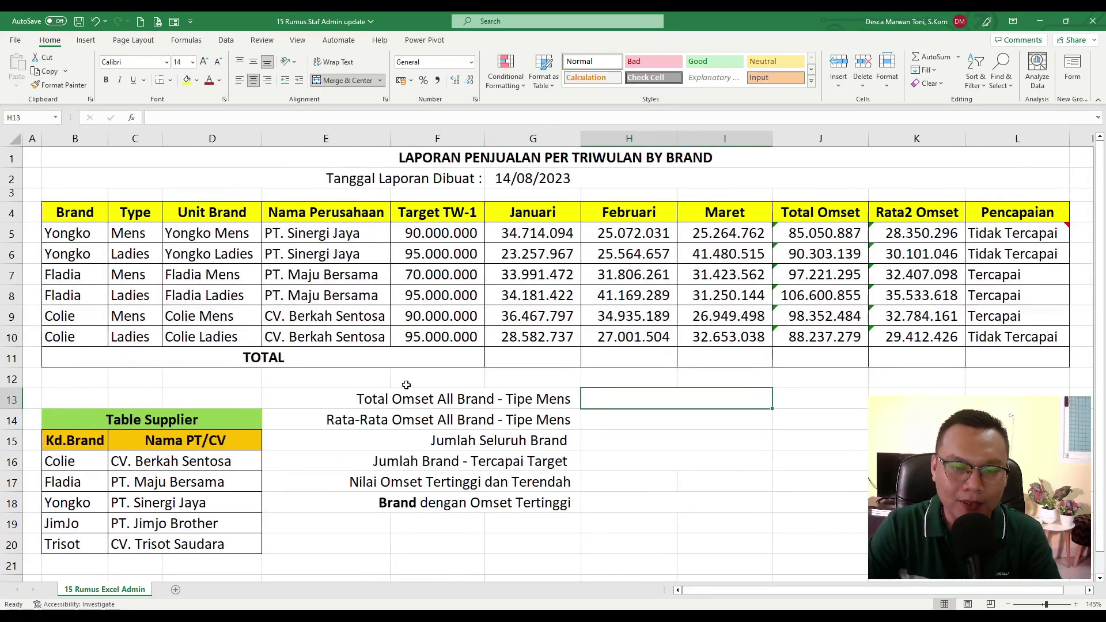
pyautogui.click(519, 399)
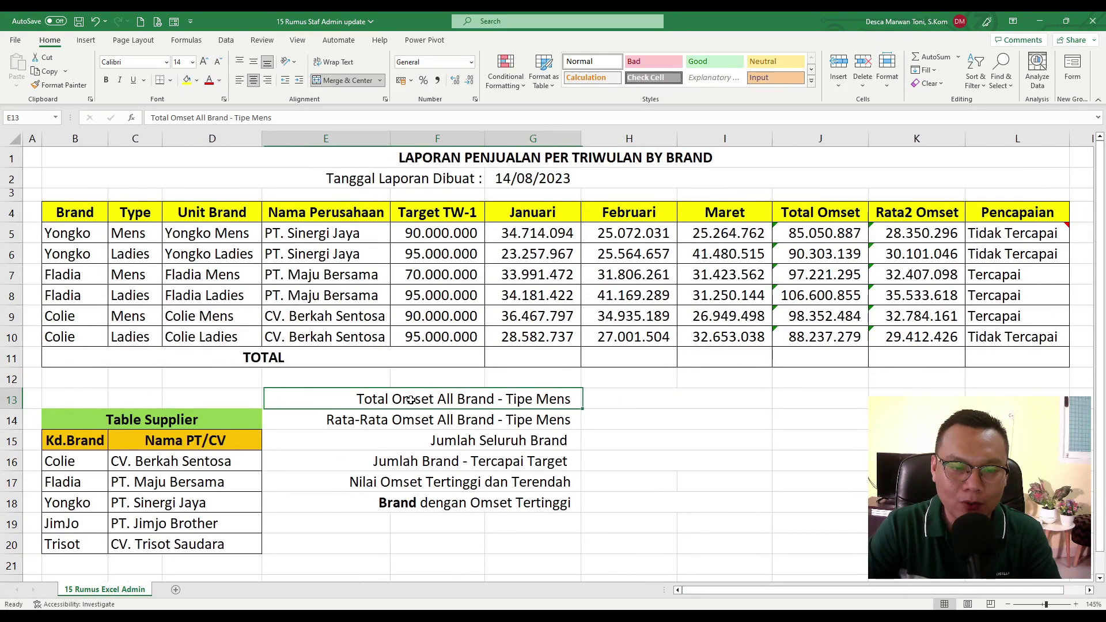
pyautogui.click(636, 399)
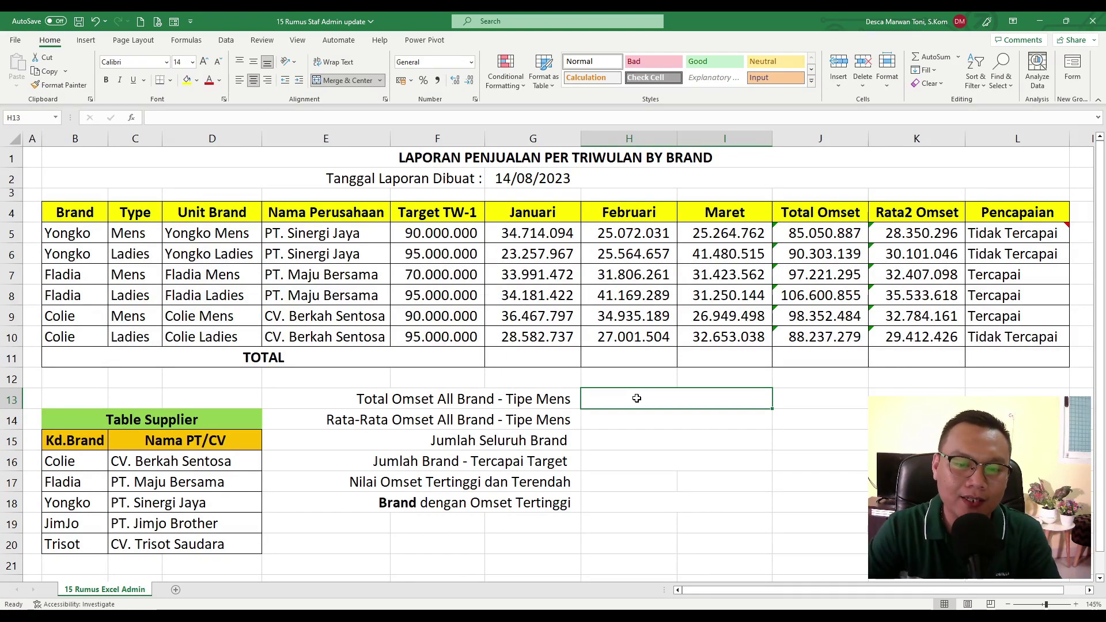
pyautogui.click(530, 398)
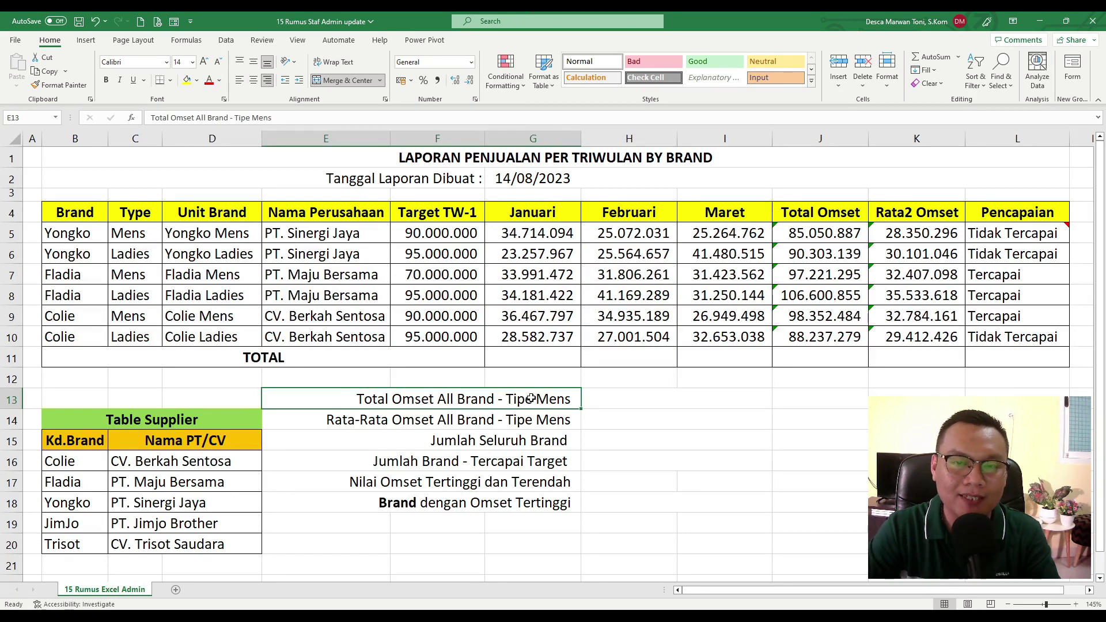
# Review the Mens and Ladies entries in Type cells C5:C10 and the corresponding Total Omset range J5:J10.
pyautogui.click(125, 232)
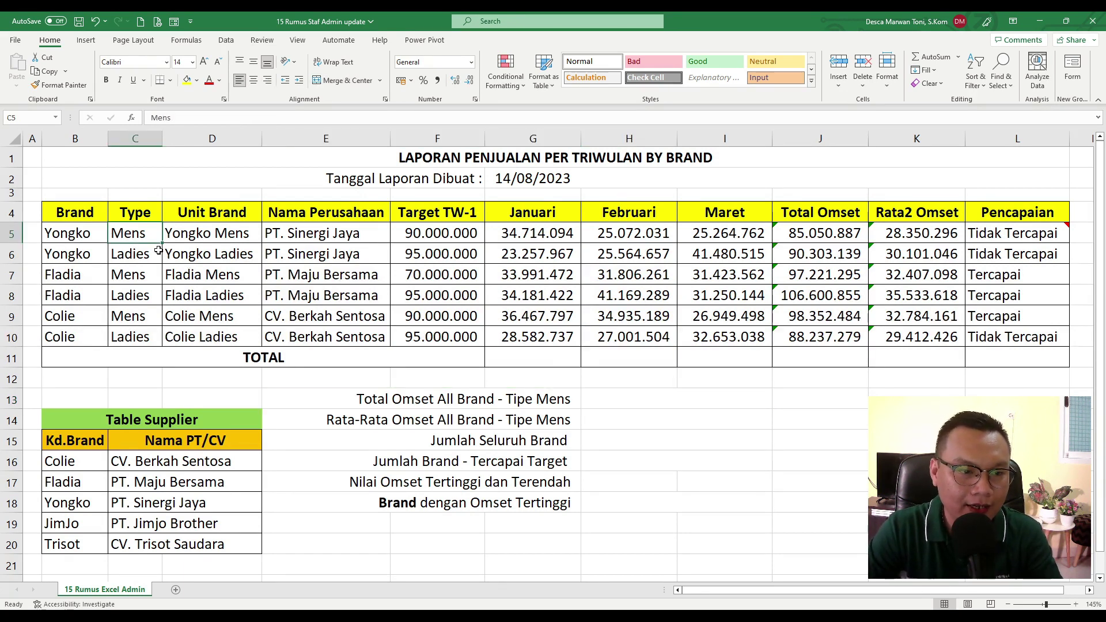
pyautogui.keyDown('ctrl'); pyautogui.click(143, 258); pyautogui.keyUp('ctrl')
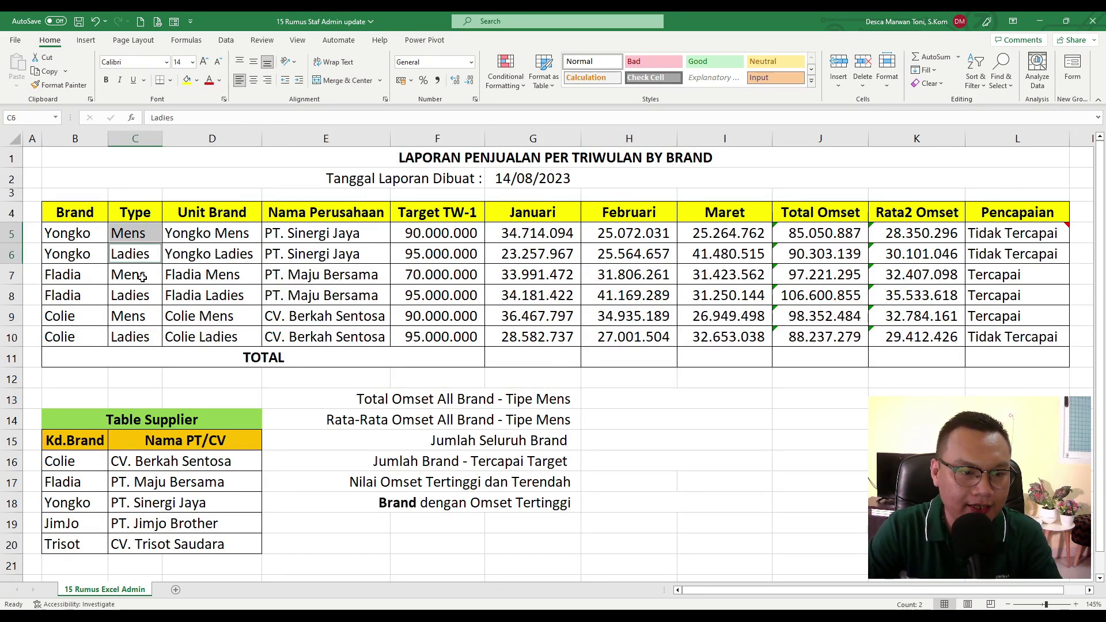
pyautogui.keyDown('ctrl'); pyautogui.click(143, 278); pyautogui.keyUp('ctrl')
pyautogui.keyDown('ctrl'); pyautogui.click(143, 300); pyautogui.keyUp('ctrl')
pyautogui.keyDown('ctrl'); pyautogui.click(144, 320); pyautogui.keyUp('ctrl')
pyautogui.keyDown('ctrl'); pyautogui.click(147, 341); pyautogui.keyUp('ctrl')
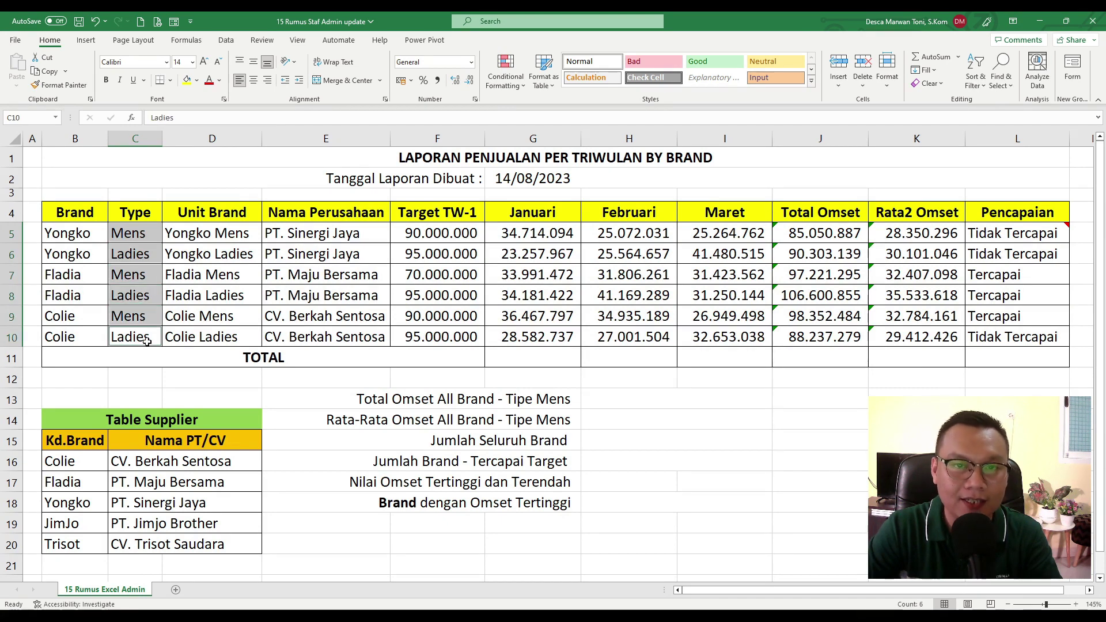
pyautogui.click(217, 318)
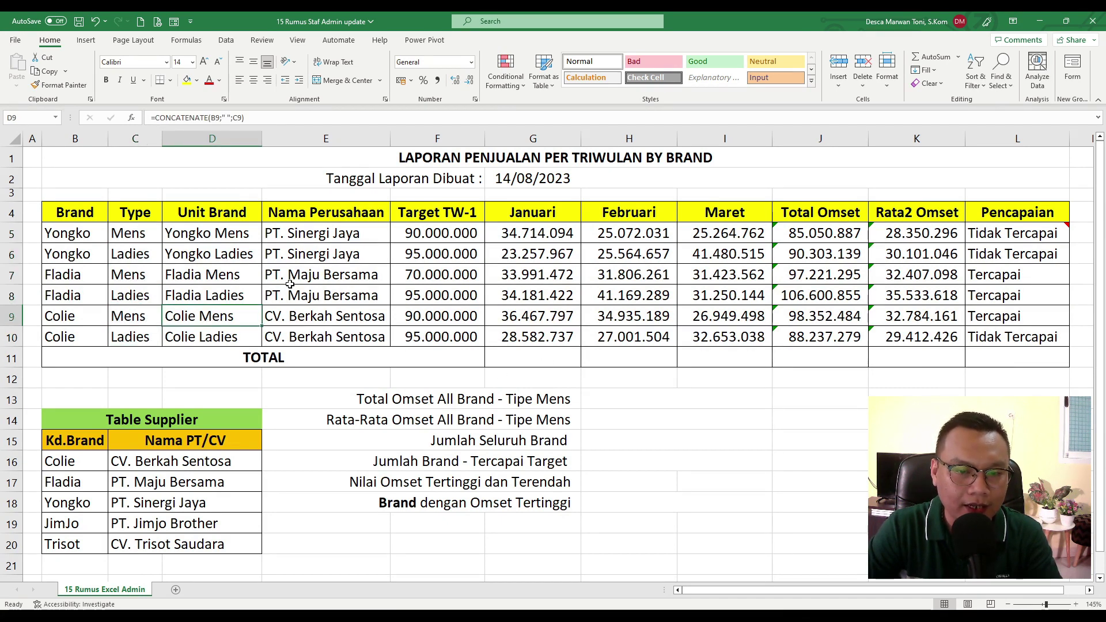
pyautogui.moveTo(855, 232); pyautogui.dragTo(834, 332)
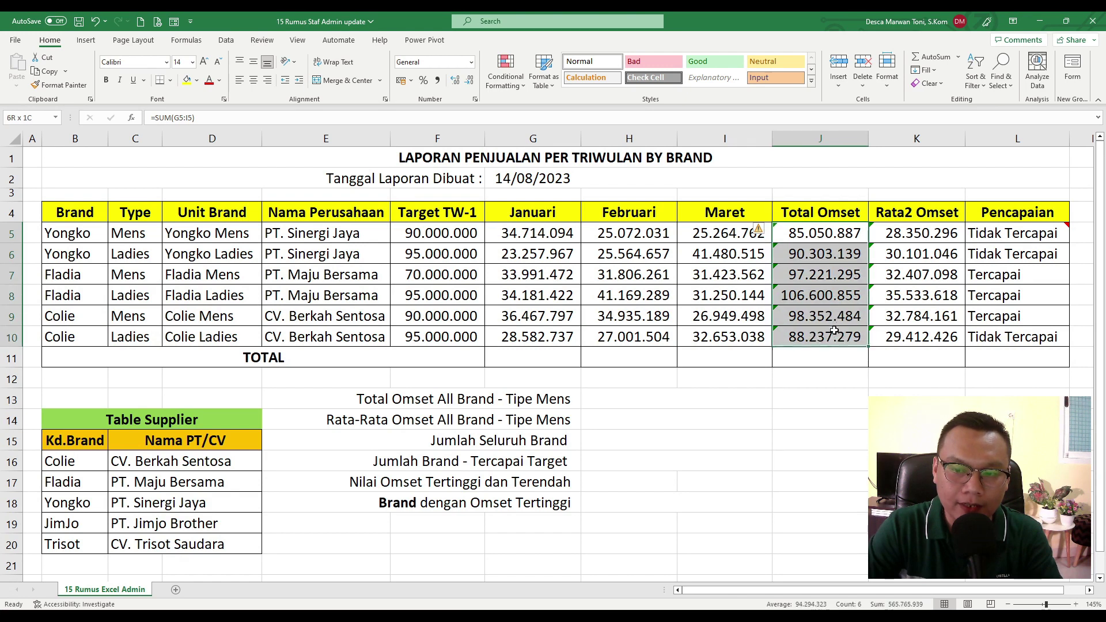
# Examine the Mens entries in C5, C7 and C9 together with their Total Omset values in J5, J7 and J9.
pyautogui.click(137, 235)
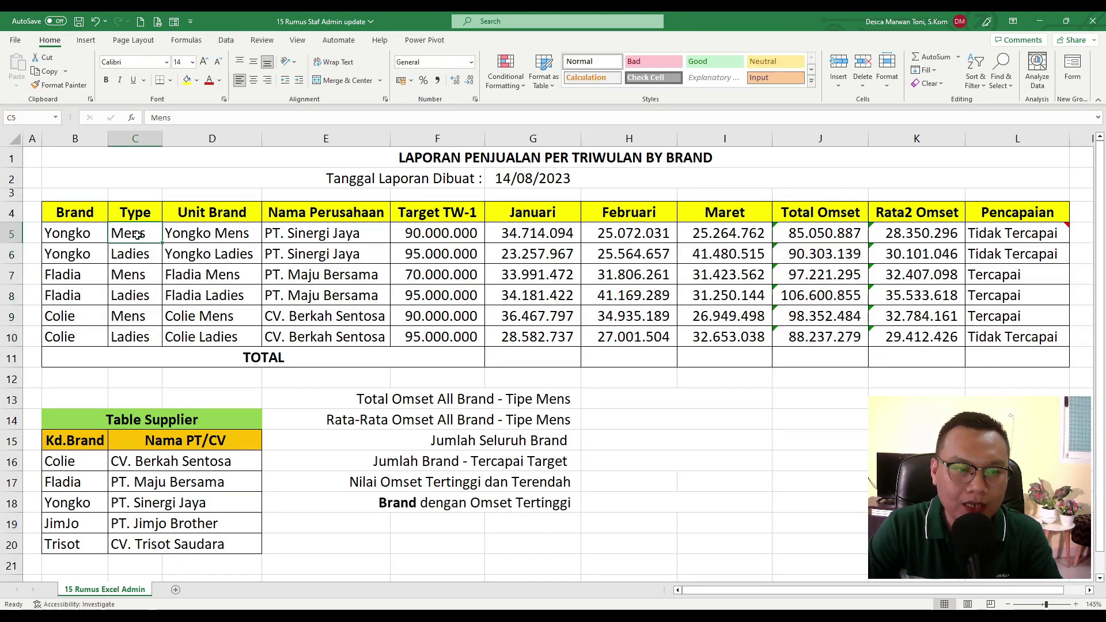
pyautogui.keyDown('ctrl'); pyautogui.click(143, 275); pyautogui.keyUp('ctrl')
pyautogui.keyDown('ctrl'); pyautogui.click(143, 316); pyautogui.keyUp('ctrl')
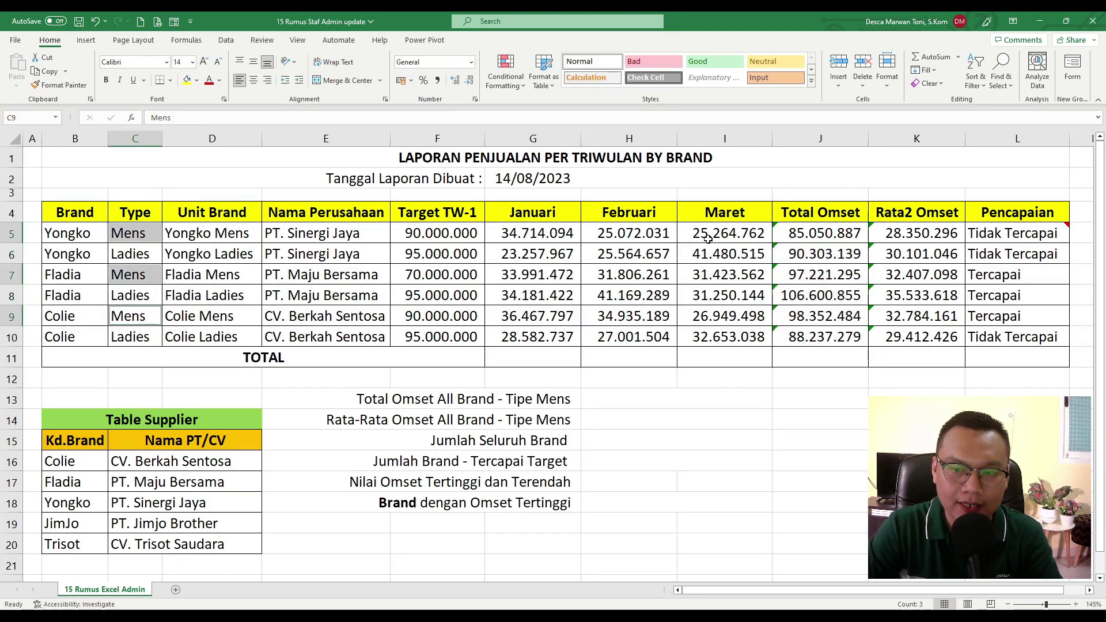
pyautogui.click(800, 232)
pyautogui.keyDown('ctrl'); pyautogui.click(818, 274); pyautogui.keyUp('ctrl')
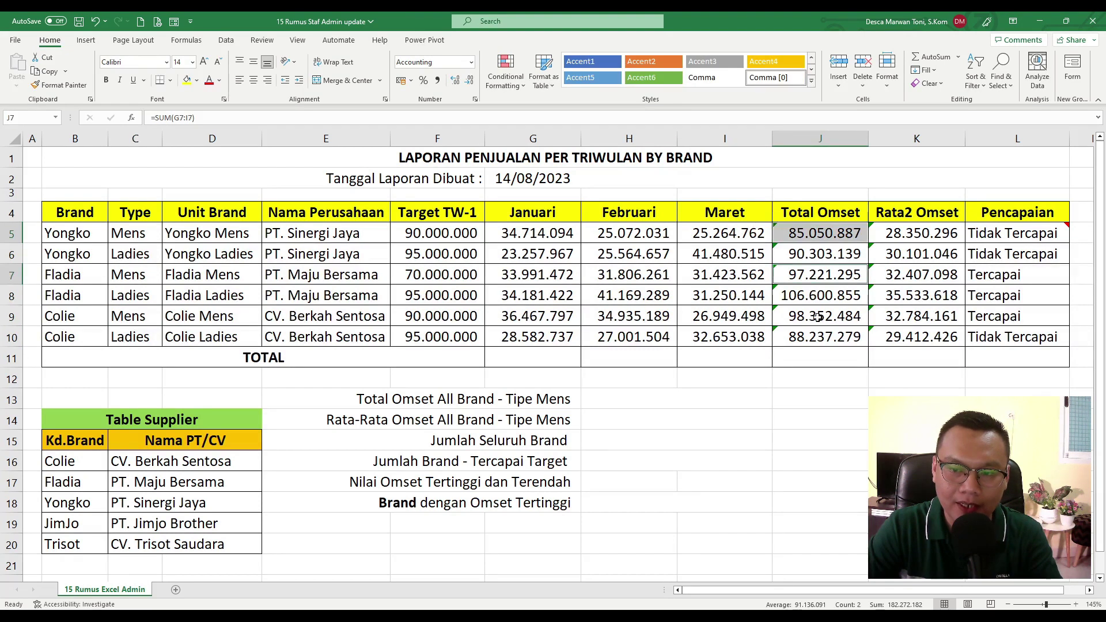
pyautogui.keyDown('ctrl'); pyautogui.click(817, 316); pyautogui.keyUp('ctrl')
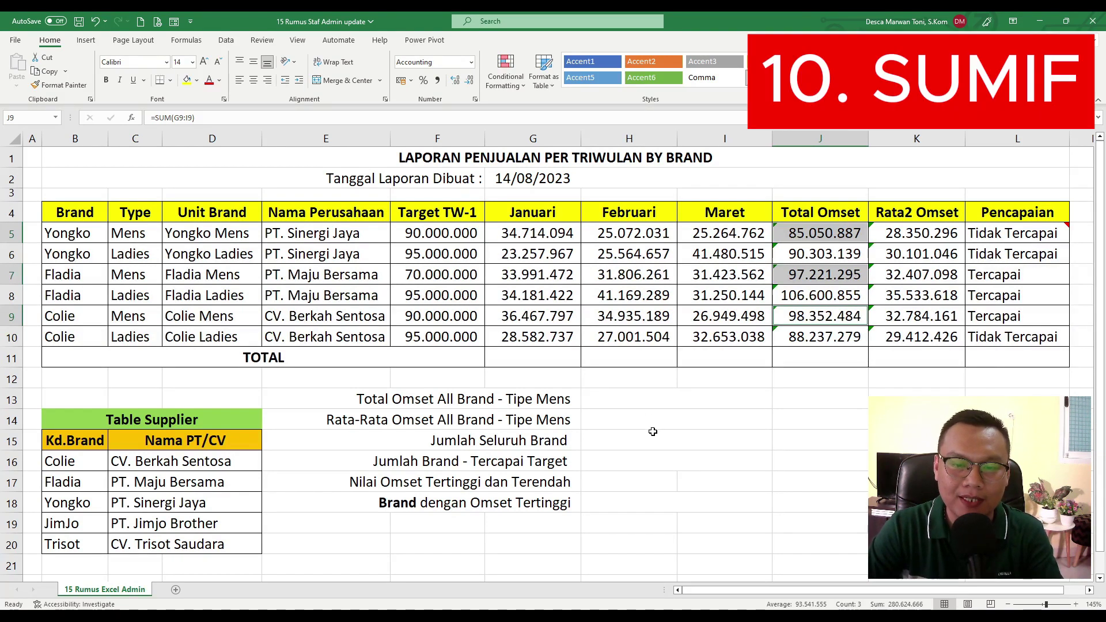
# Calculate Total Omset All Brand - Tipe Mens in H13 with =SUMIF(C5:C10;"Mens";J5:J10).
pyautogui.click(631, 398)
pyautogui.write('=')
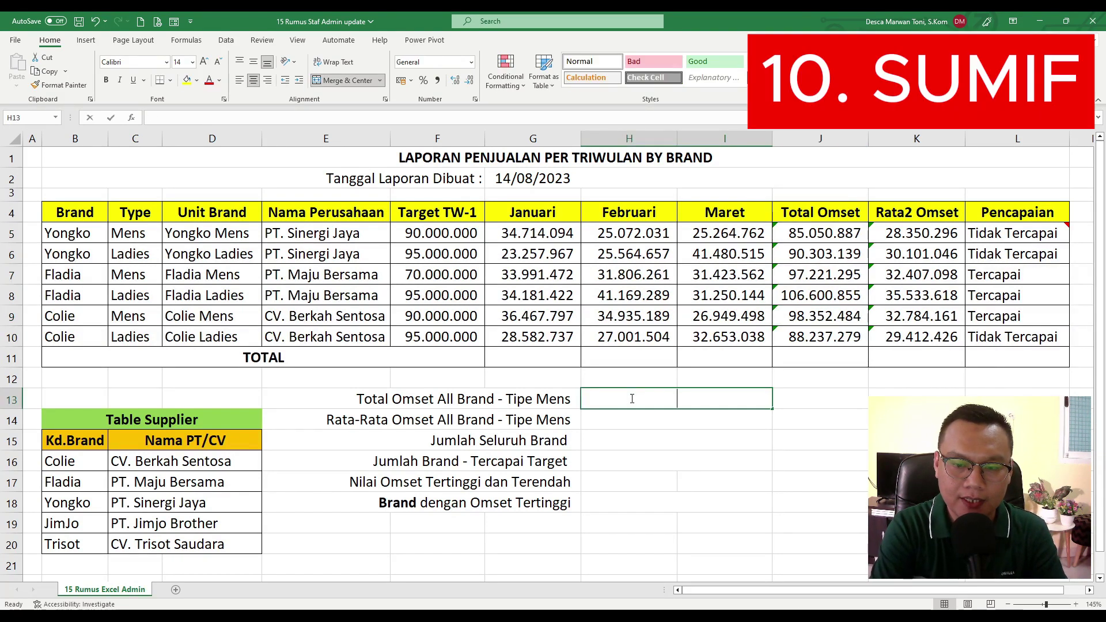
pyautogui.write('SUMIF')
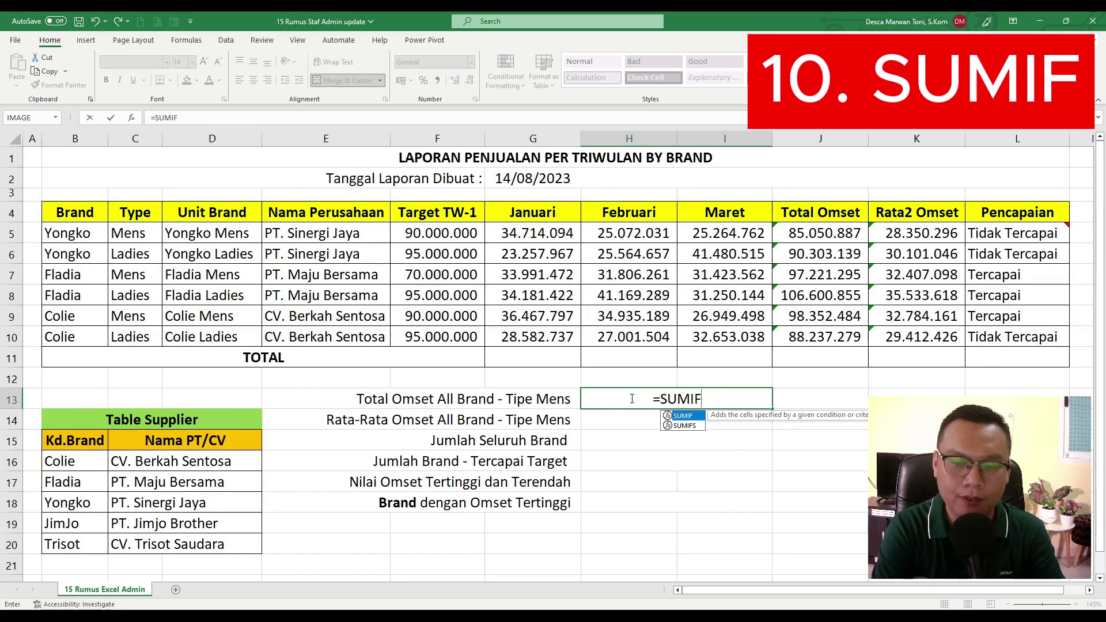
pyautogui.write('(')
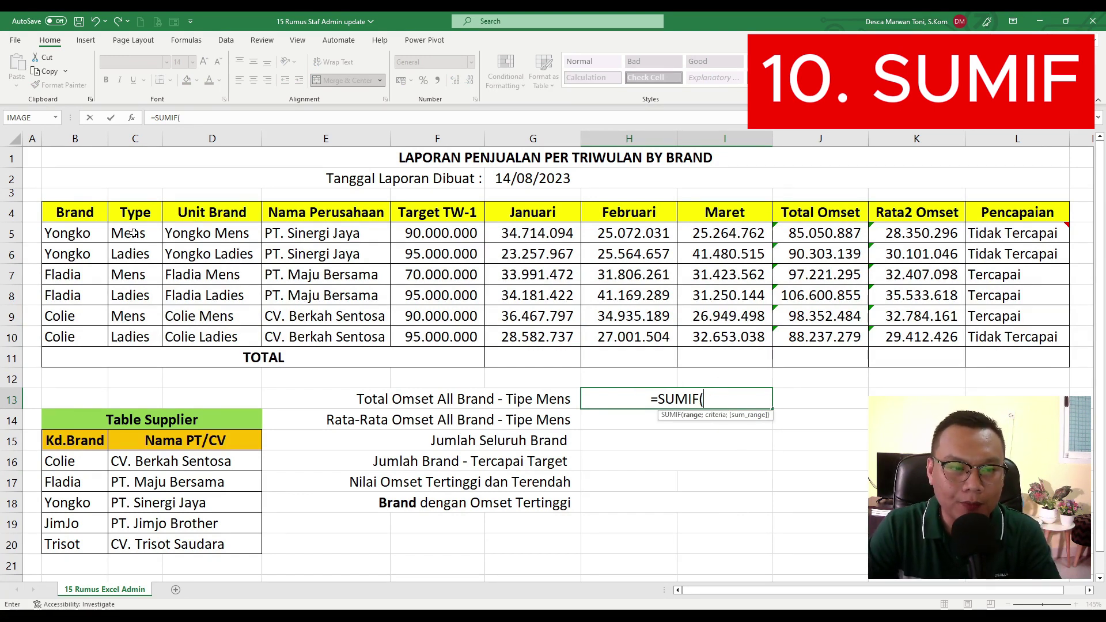
pyautogui.moveTo(133, 233); pyautogui.dragTo(143, 337)
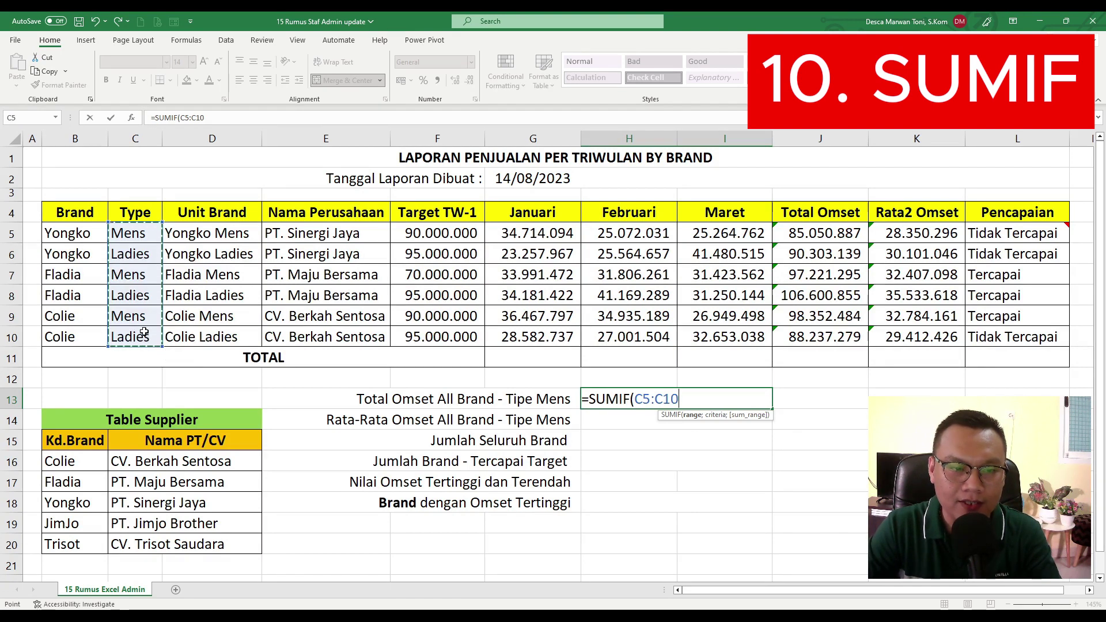
pyautogui.write(';')
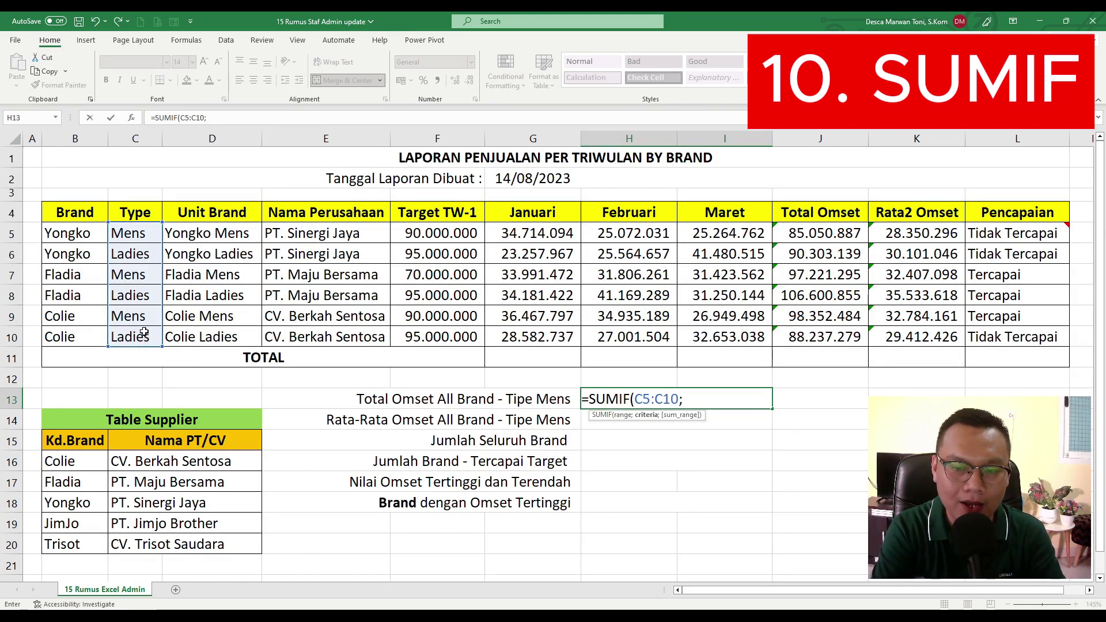
pyautogui.write('"')
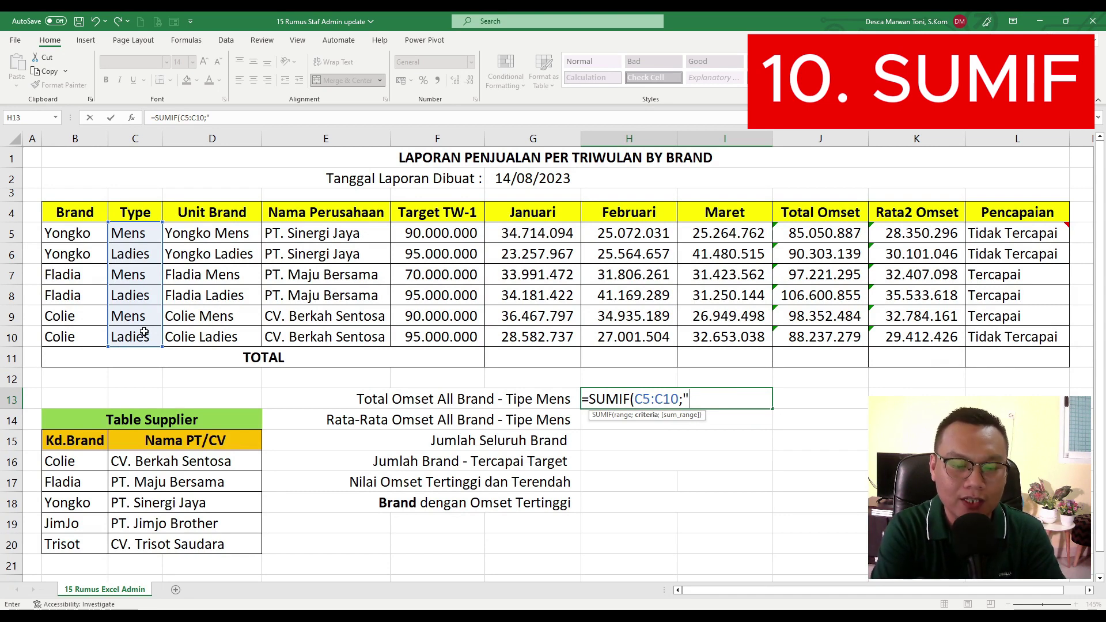
pyautogui.write('Mens')
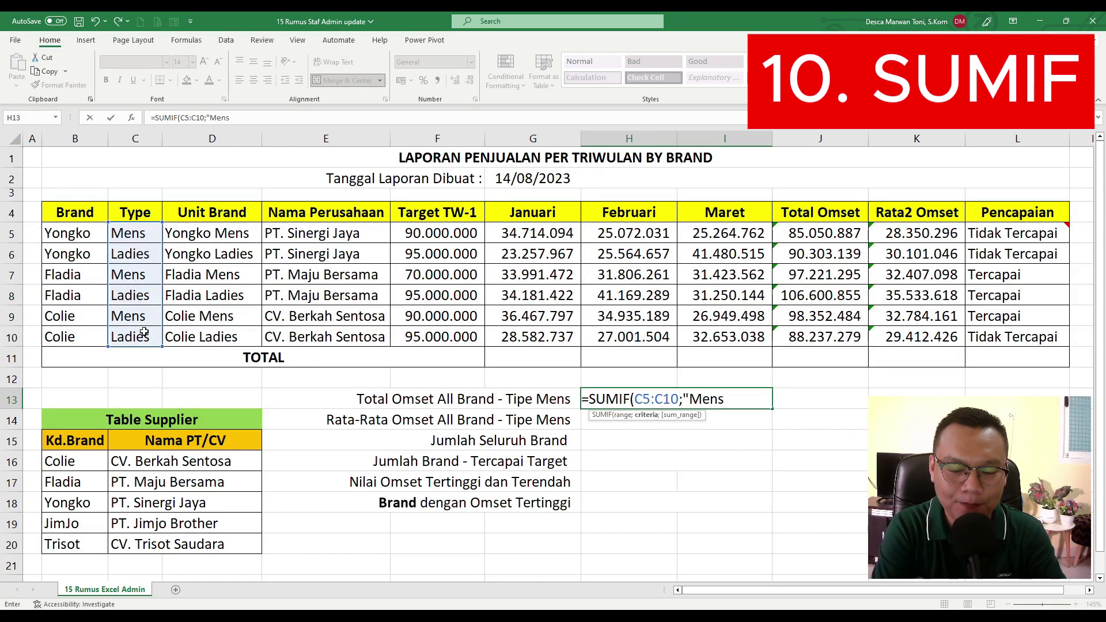
pyautogui.write('";')
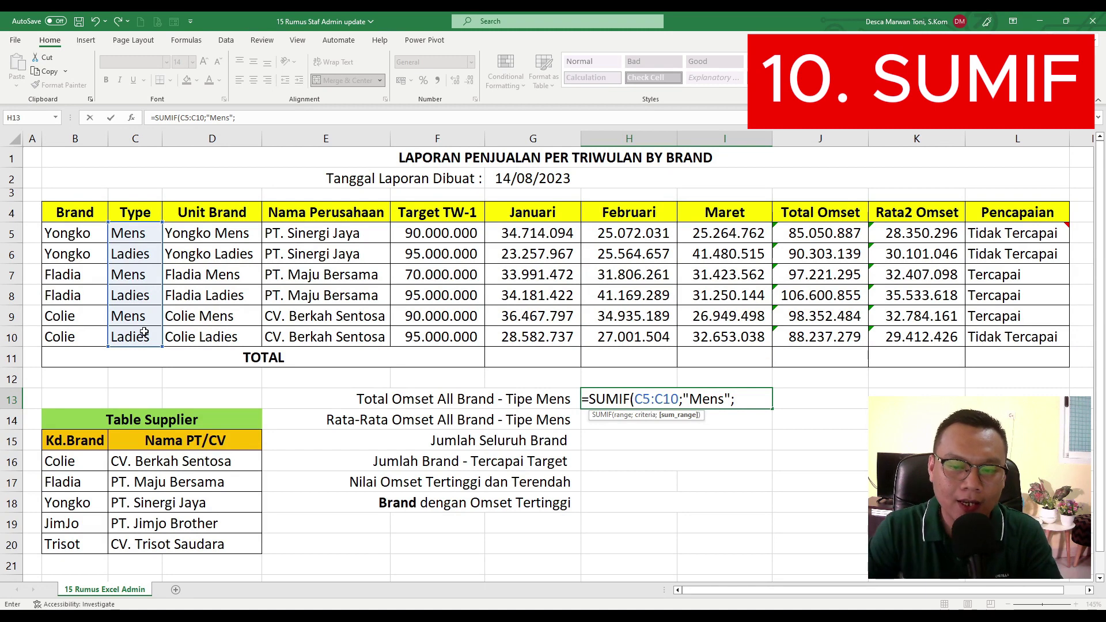
pyautogui.moveTo(824, 236); pyautogui.dragTo(829, 338)
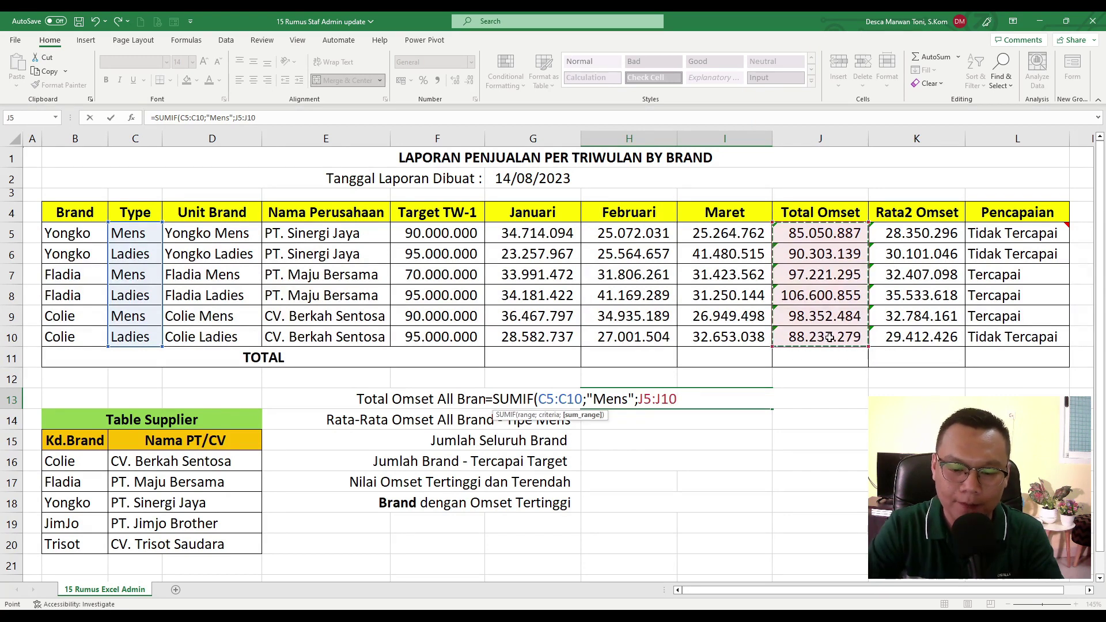
pyautogui.write(')')
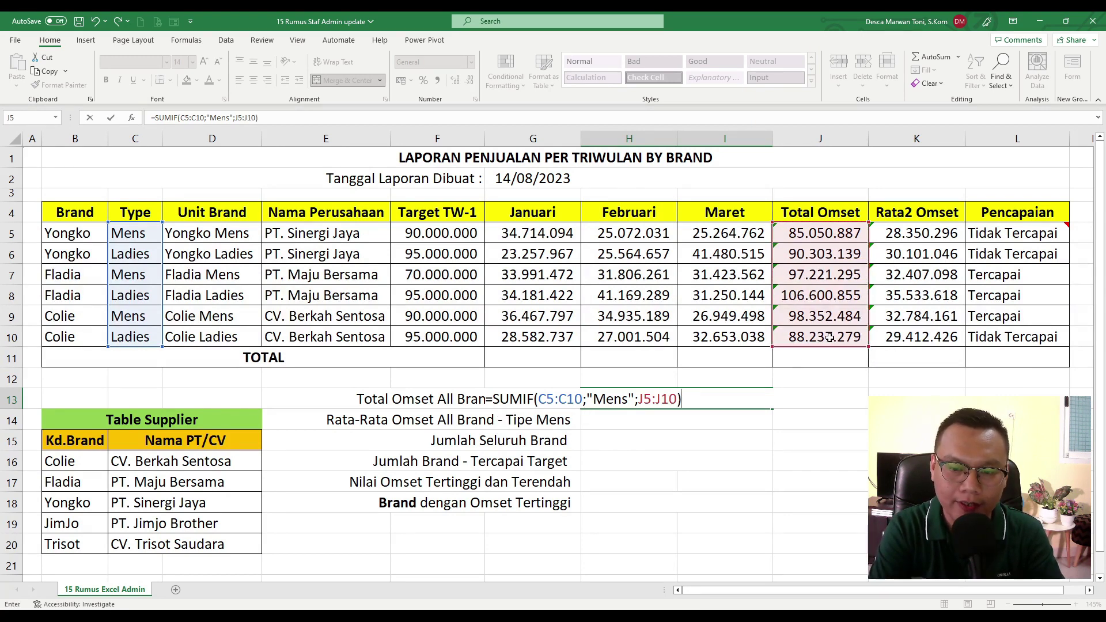
pyautogui.hotkey('ctrl', 'Return')
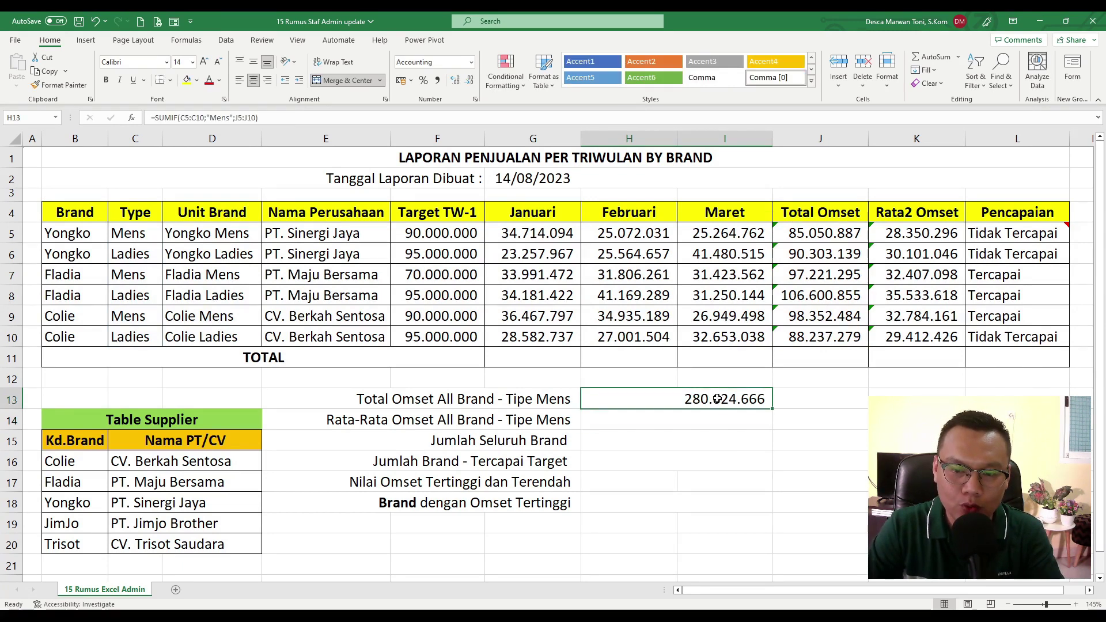
# Check the H13 result against the Total Omset values in J5, J7 and J9 and their Mens entries in C5, C7 and C9.
pyautogui.click(816, 236)
pyautogui.keyDown('ctrl'); pyautogui.click(806, 275); pyautogui.keyUp('ctrl')
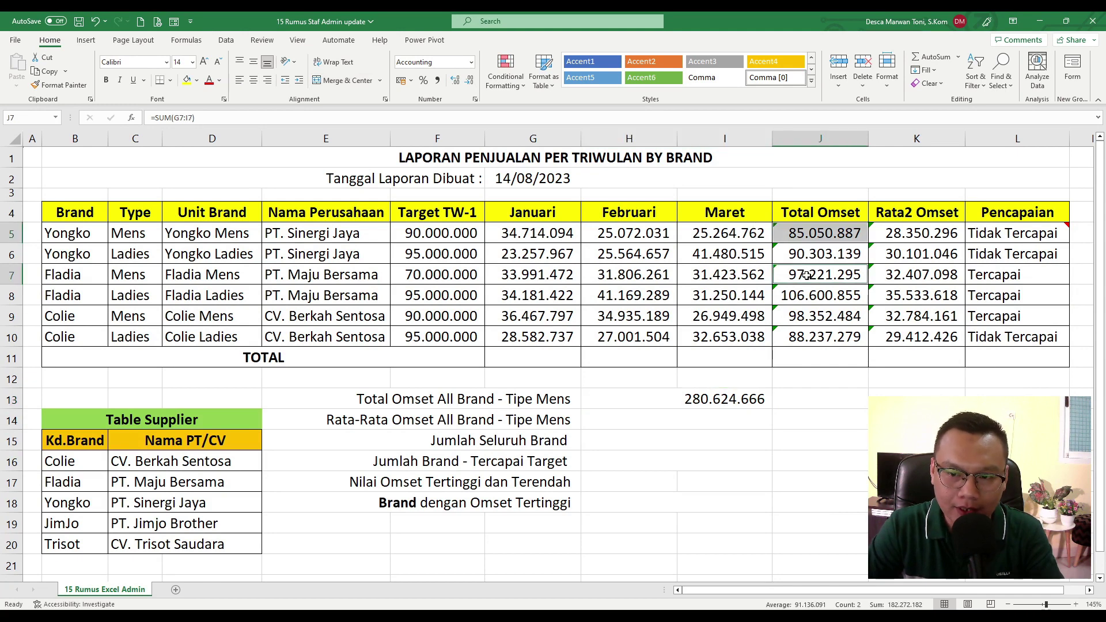
pyautogui.keyDown('ctrl'); pyautogui.click(804, 316); pyautogui.keyUp('ctrl')
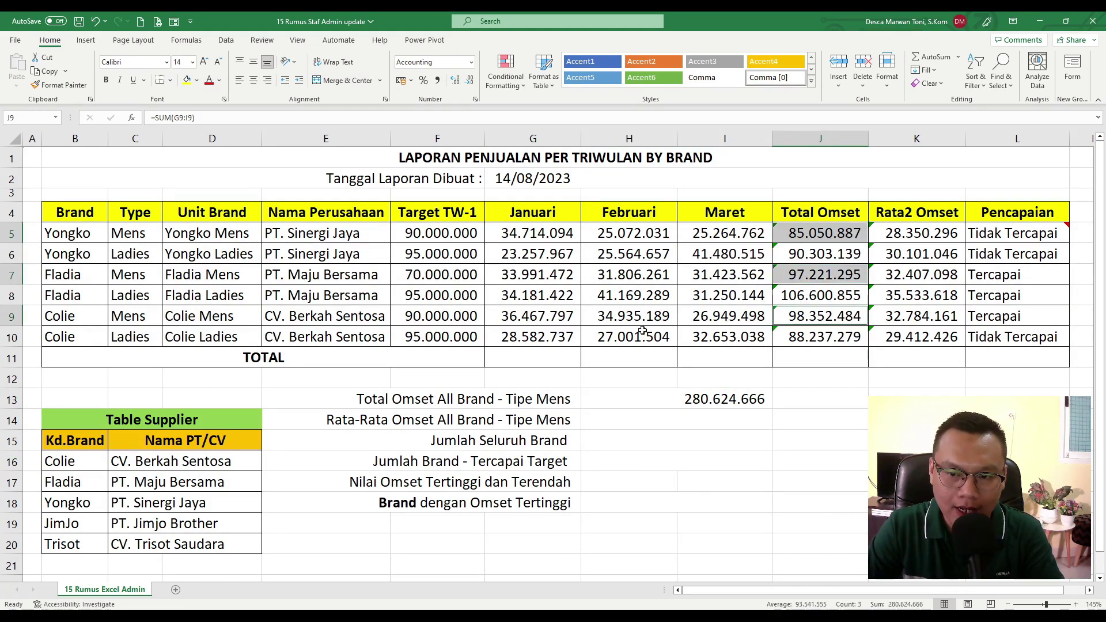
pyautogui.keyDown('ctrl'); pyautogui.click(133, 318); pyautogui.keyUp('ctrl')
pyautogui.keyDown('ctrl'); pyautogui.click(136, 275); pyautogui.keyUp('ctrl')
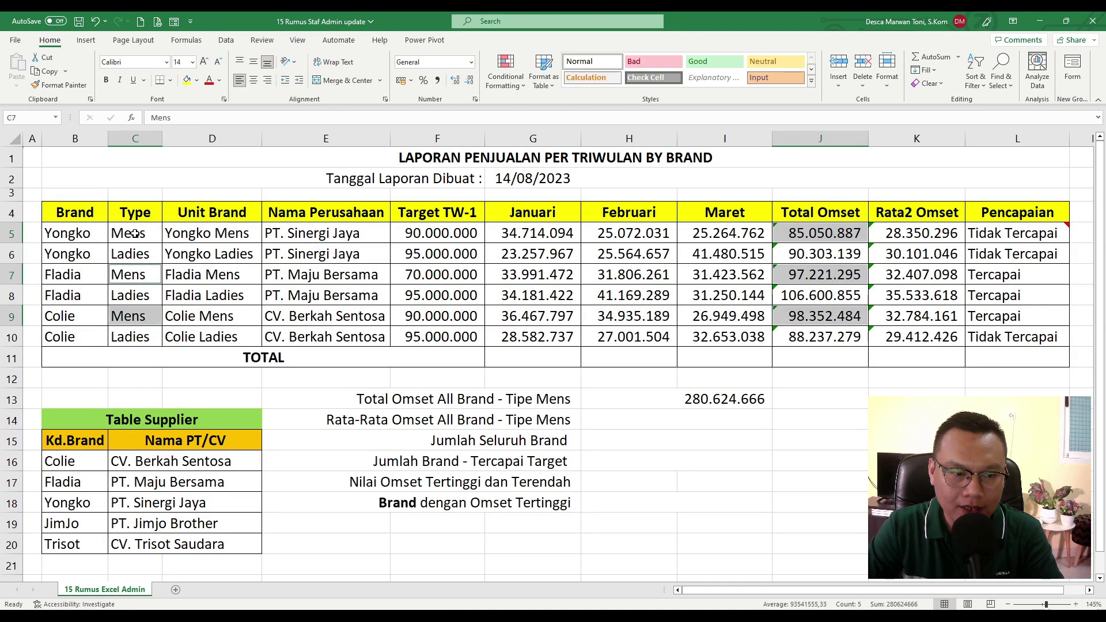
pyautogui.keyDown('ctrl'); pyautogui.click(135, 233); pyautogui.keyUp('ctrl')
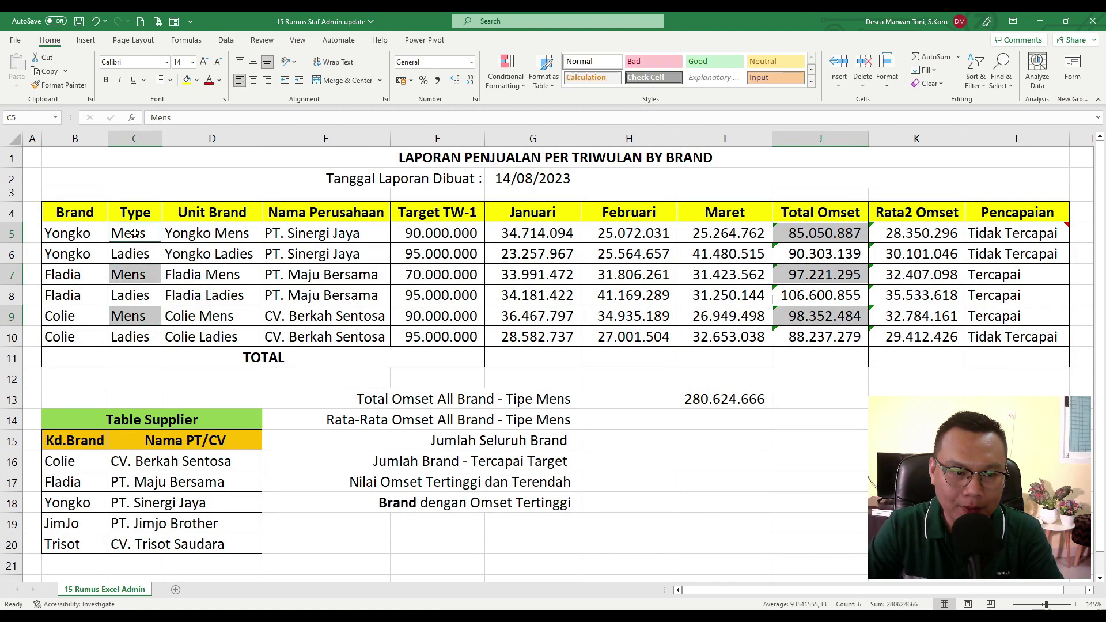
pyautogui.click(717, 400)
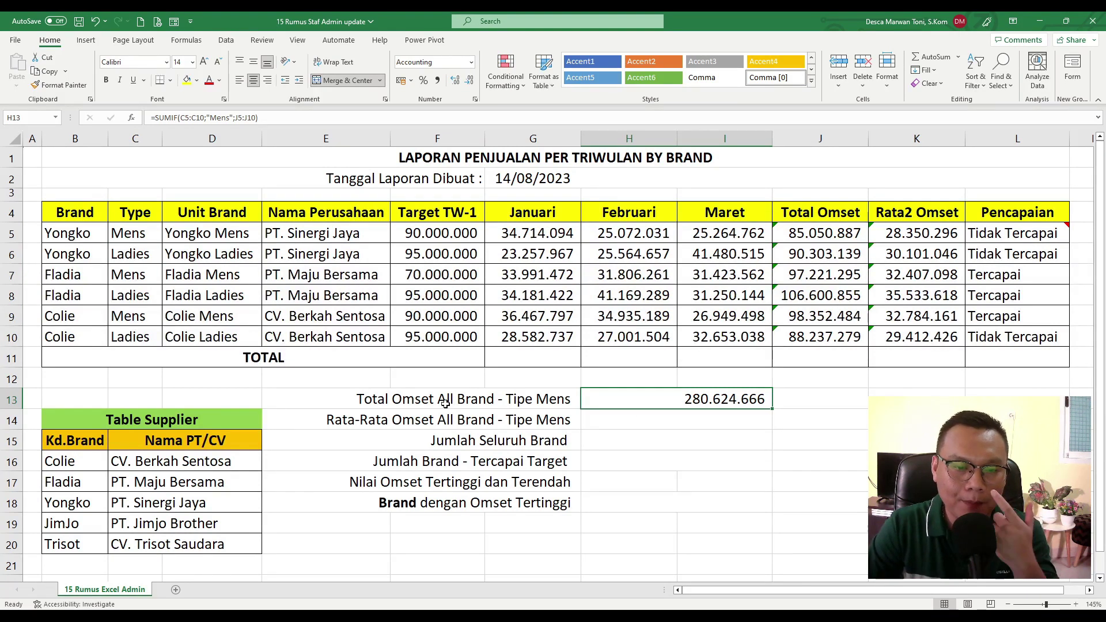
pyautogui.click(516, 401)
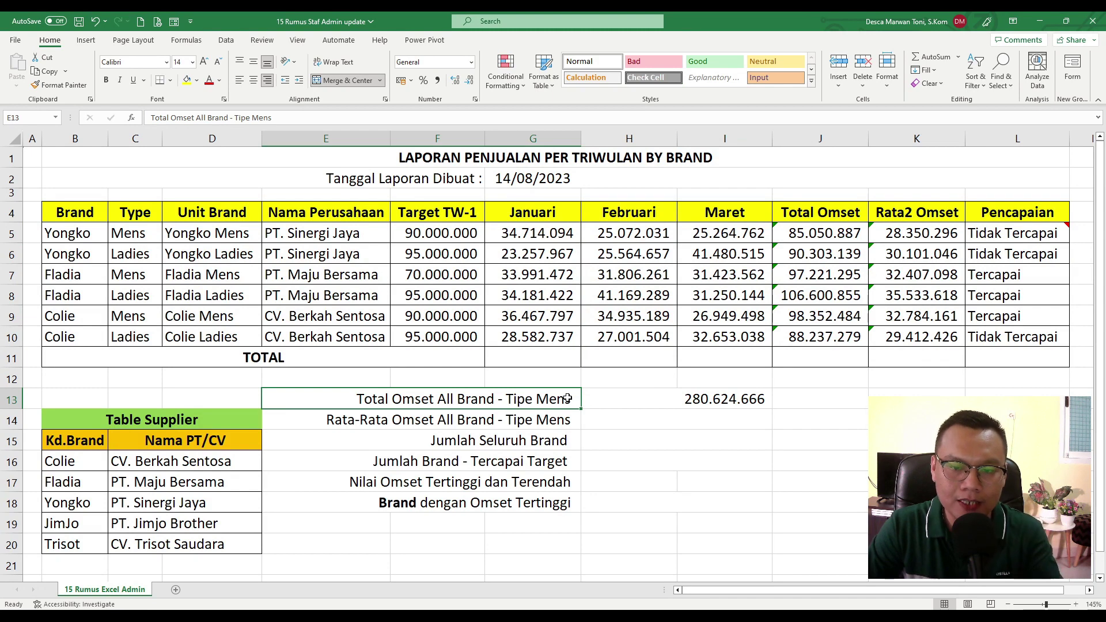
# Change the criterion in the H13 SUMIF formula to "Ladies" and view the recalculated total.
pyautogui.doubleClick(729, 401)
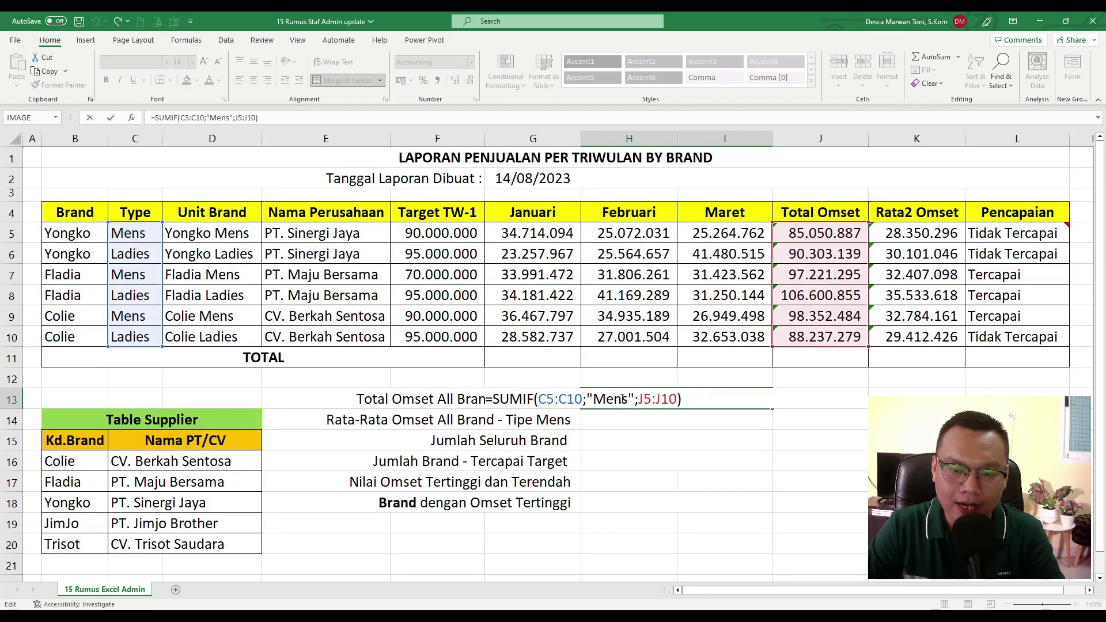
pyautogui.click(622, 398)
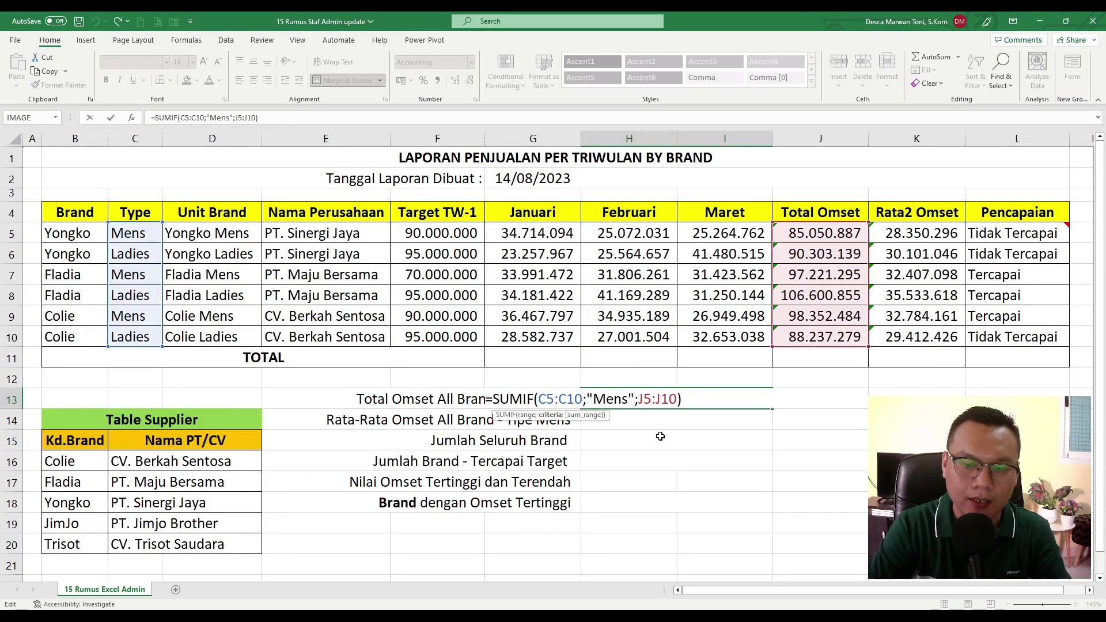
pyautogui.press('BackSpace')
pyautogui.press('BackSpace')
pyautogui.press('BackSpace')
pyautogui.press('BackSpace')
pyautogui.write('La')
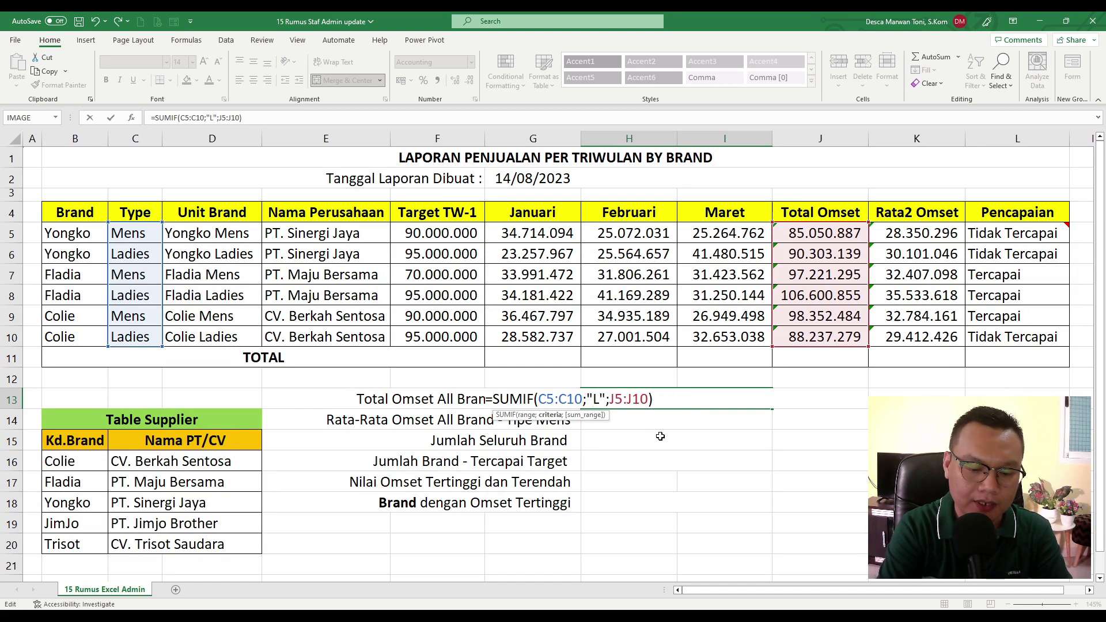
pyautogui.write('dies')
pyautogui.press('Return')
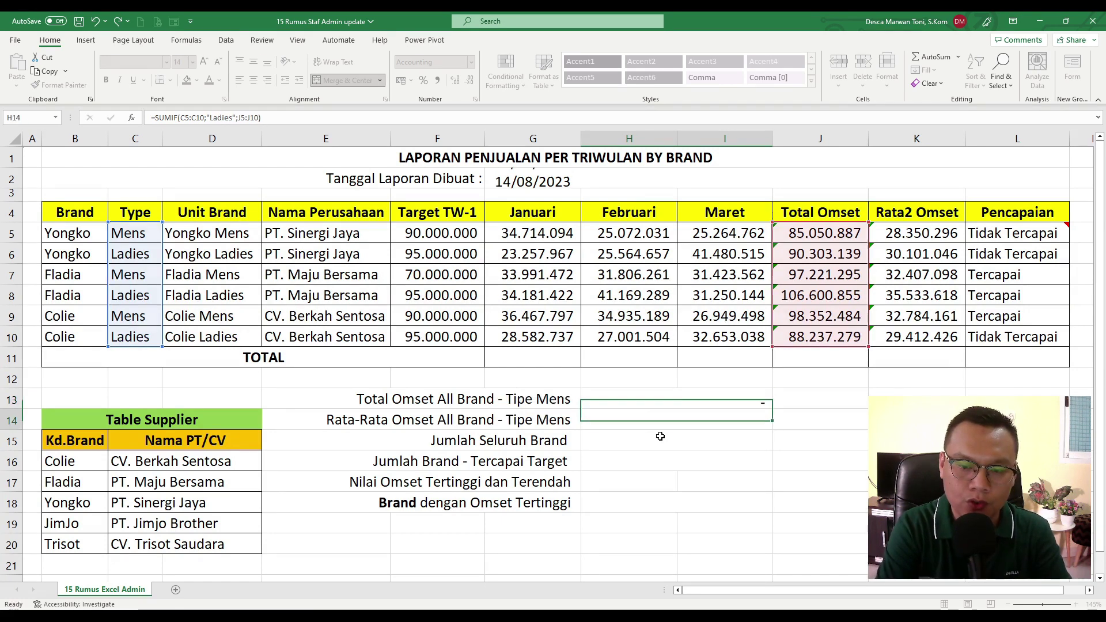
pyautogui.click(713, 397)
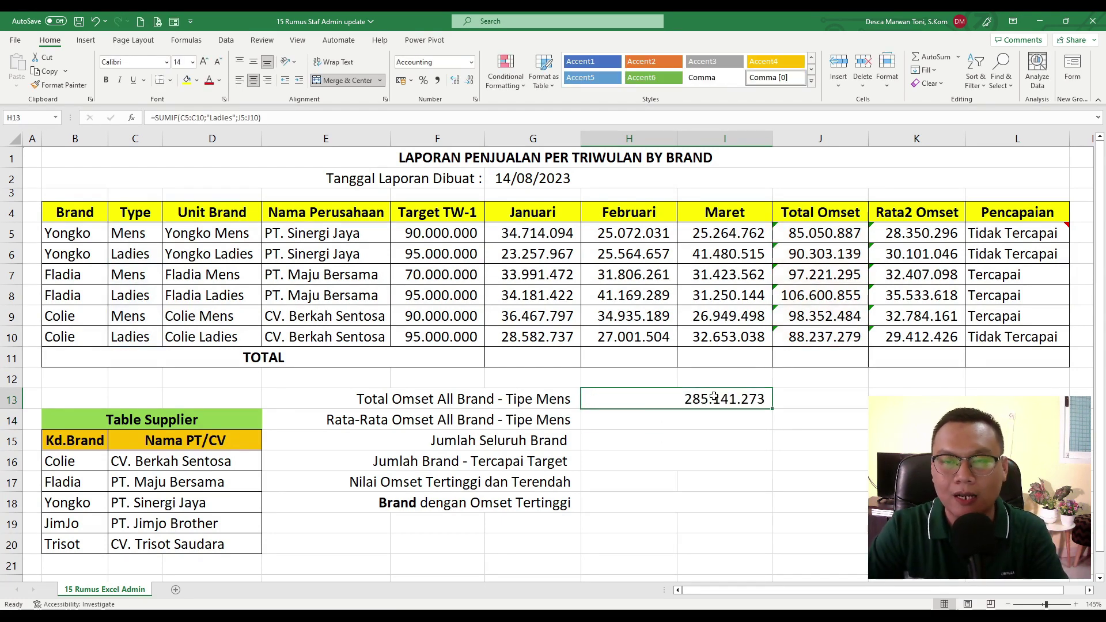
# Set the criterion in the H13 SUMIF formula back to "Mens".
pyautogui.doubleClick(706, 397)
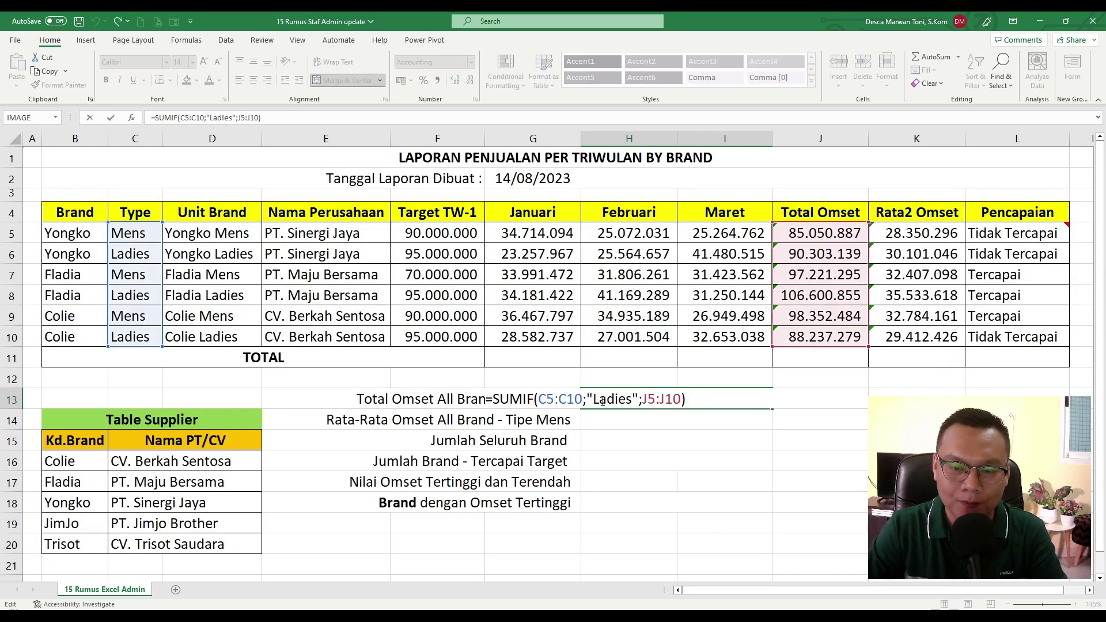
pyautogui.moveTo(595, 400); pyautogui.dragTo(632, 402)
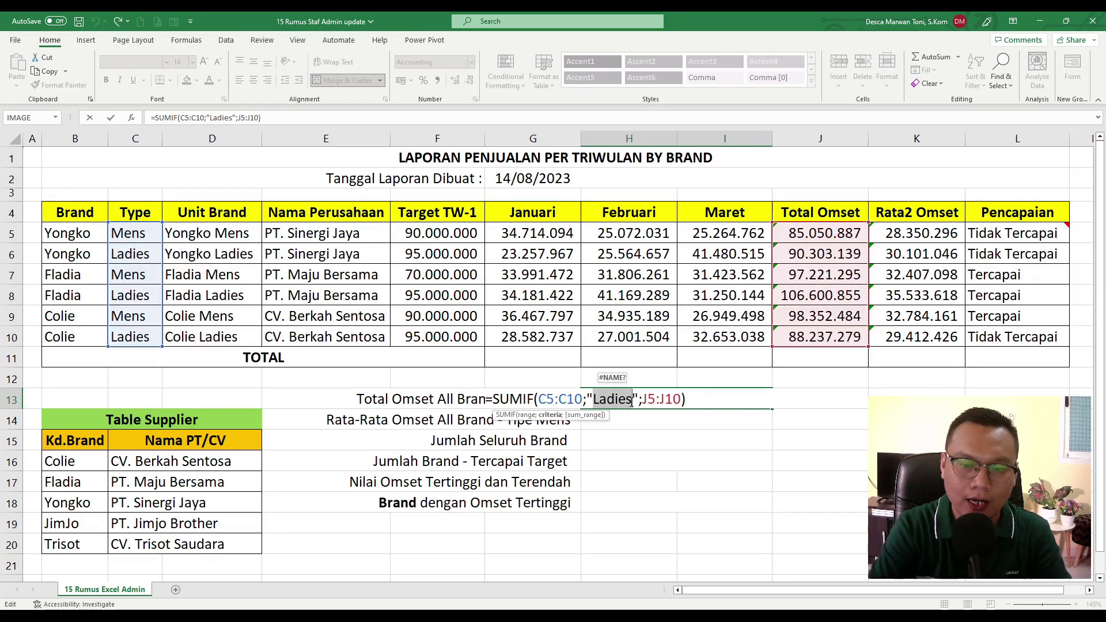
pyautogui.write('Mens')
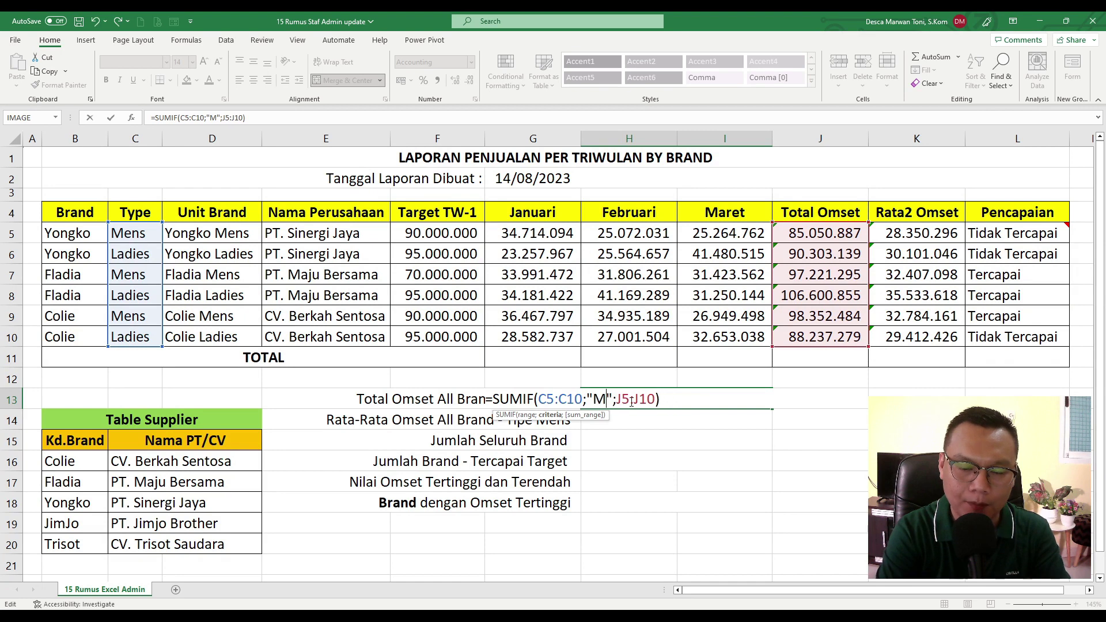
pyautogui.press('Return')
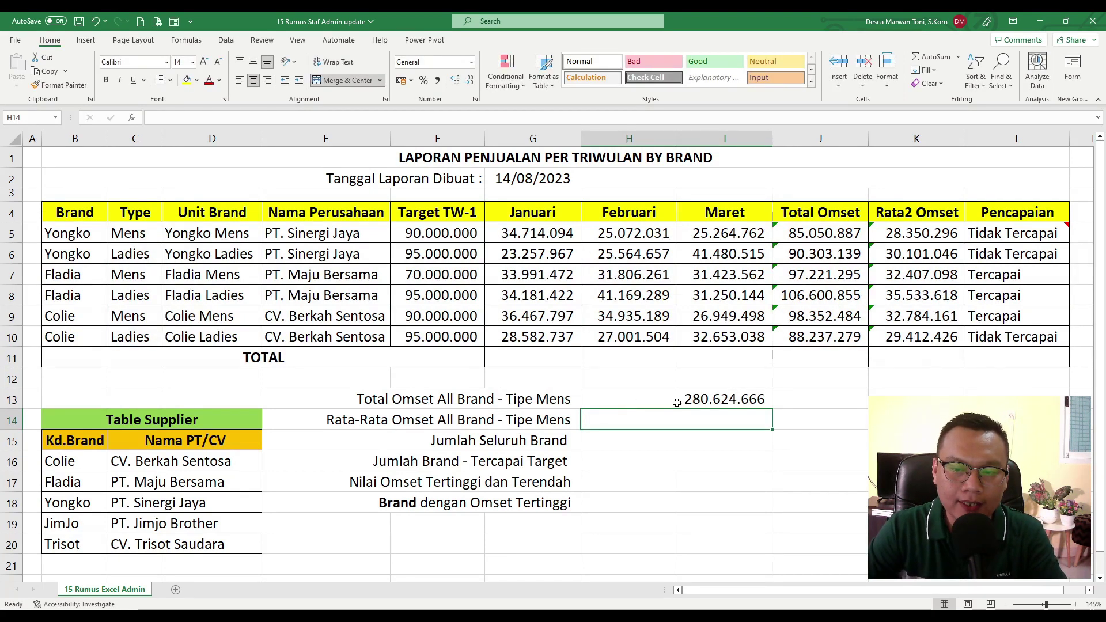
# Calculate Rata-Rata Omset All Brand - Tipe Mens in H14 with =AVERAGEIF(C5:C10;"Mens";J5:J10).
pyautogui.click(379, 418)
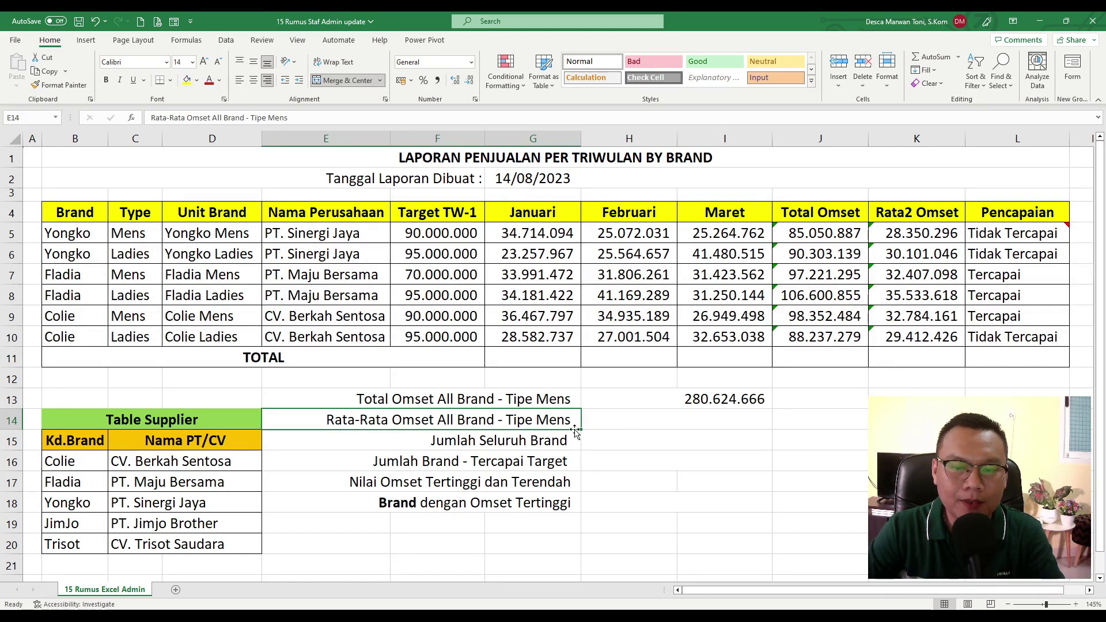
pyautogui.click(554, 399)
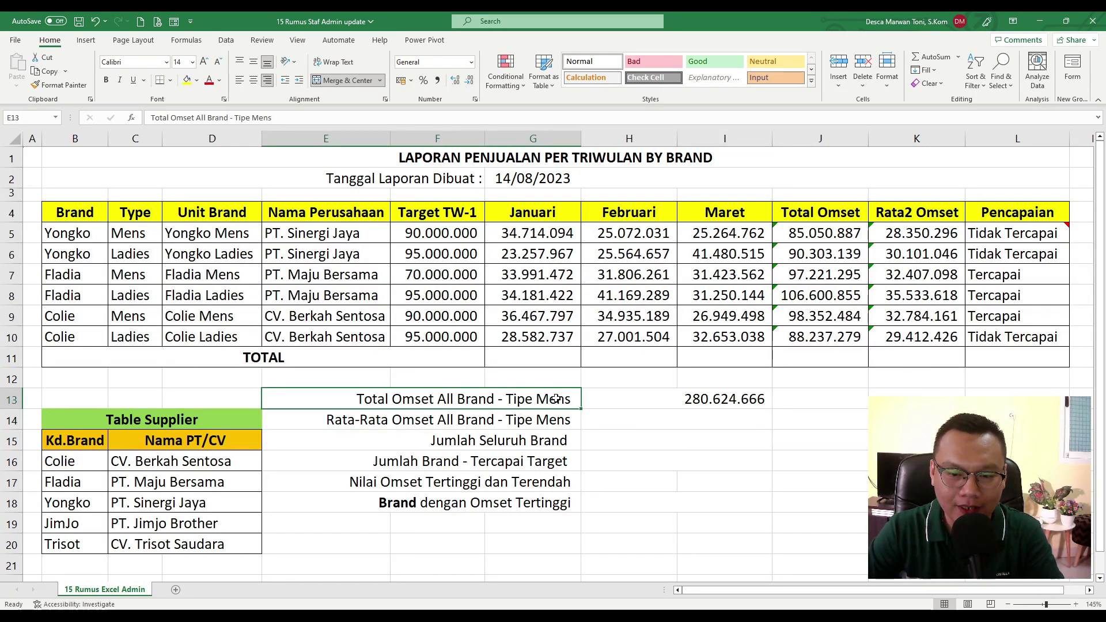
pyautogui.click(553, 420)
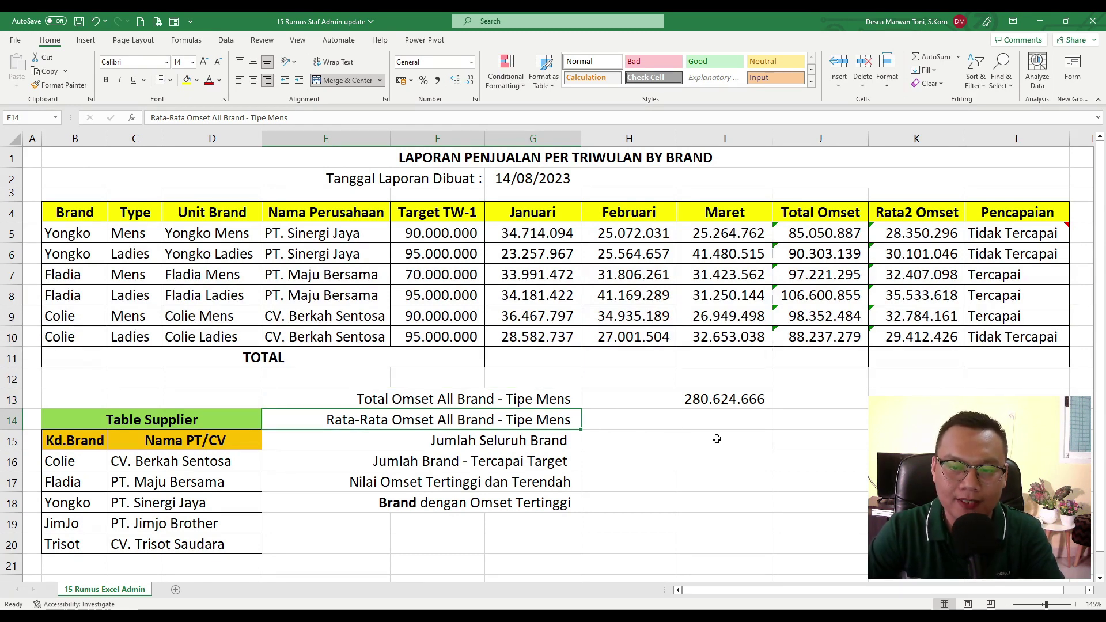
pyautogui.click(718, 419)
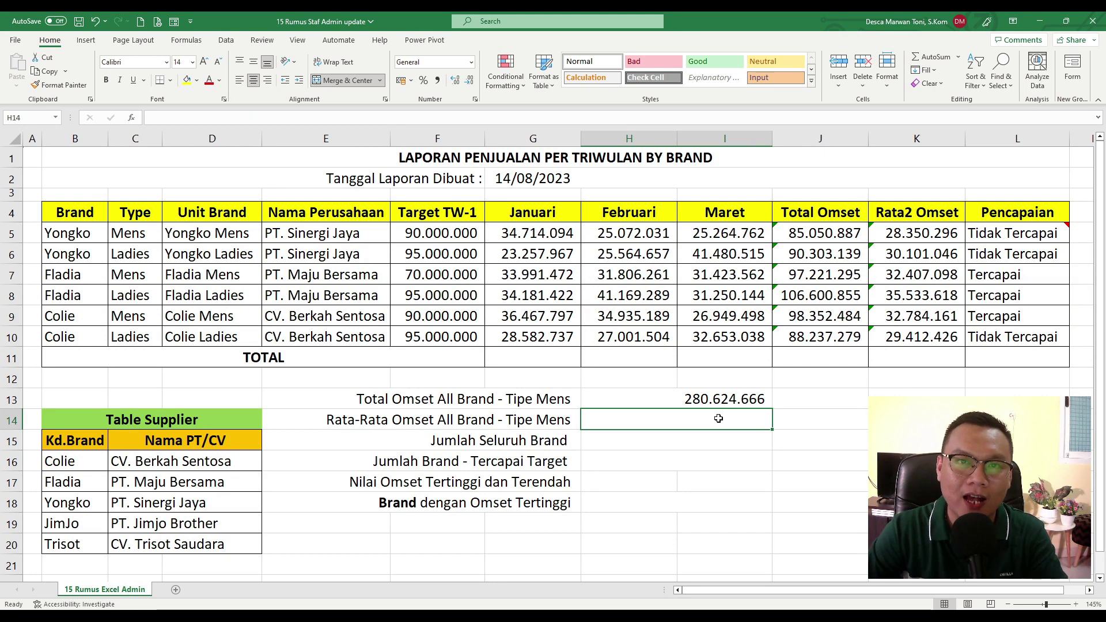
pyautogui.write('=A')
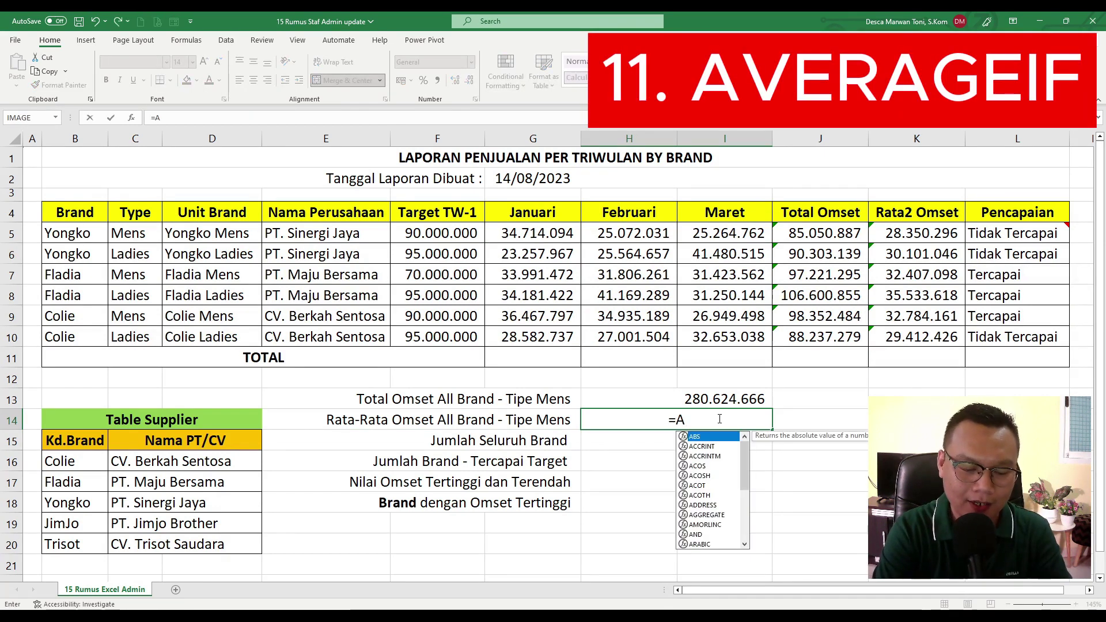
pyautogui.write('VERAGEIF')
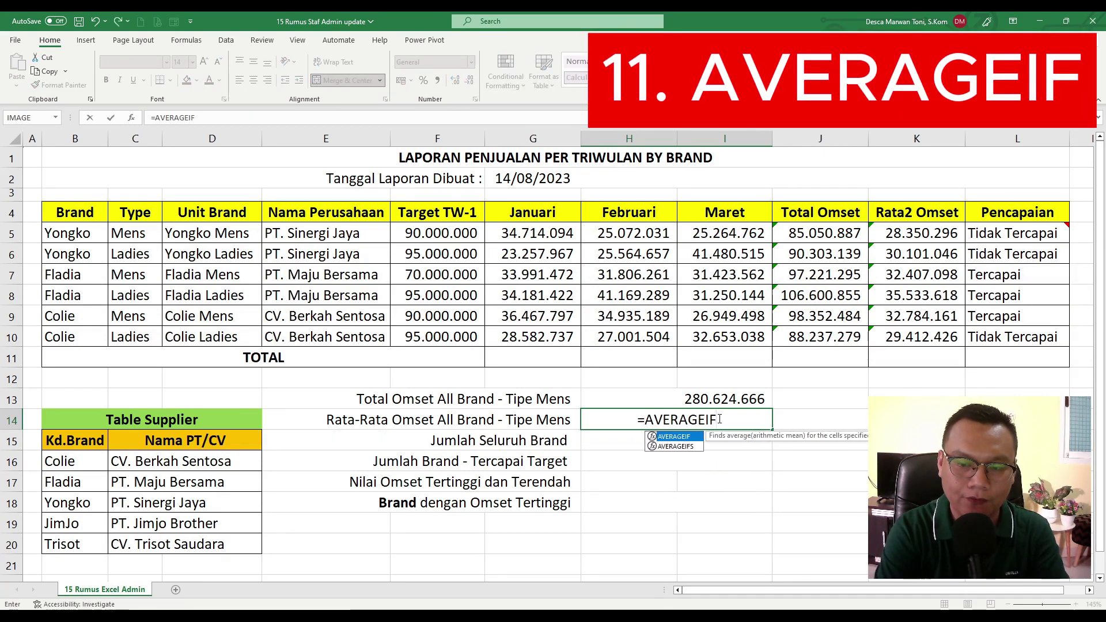
pyautogui.write('(')
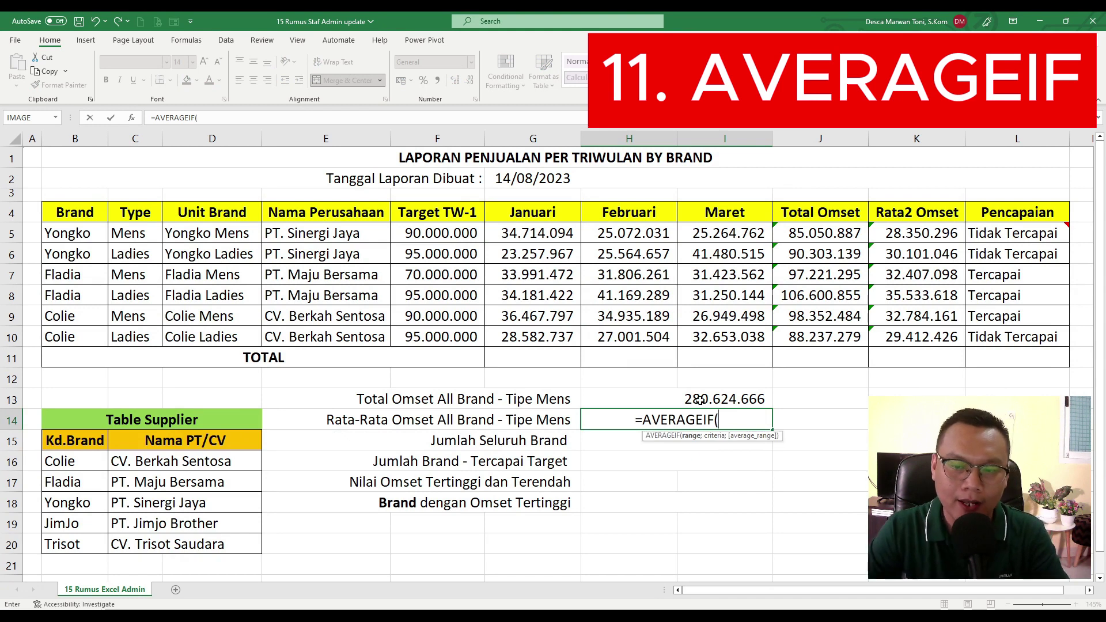
pyautogui.moveTo(147, 235); pyautogui.dragTo(150, 334)
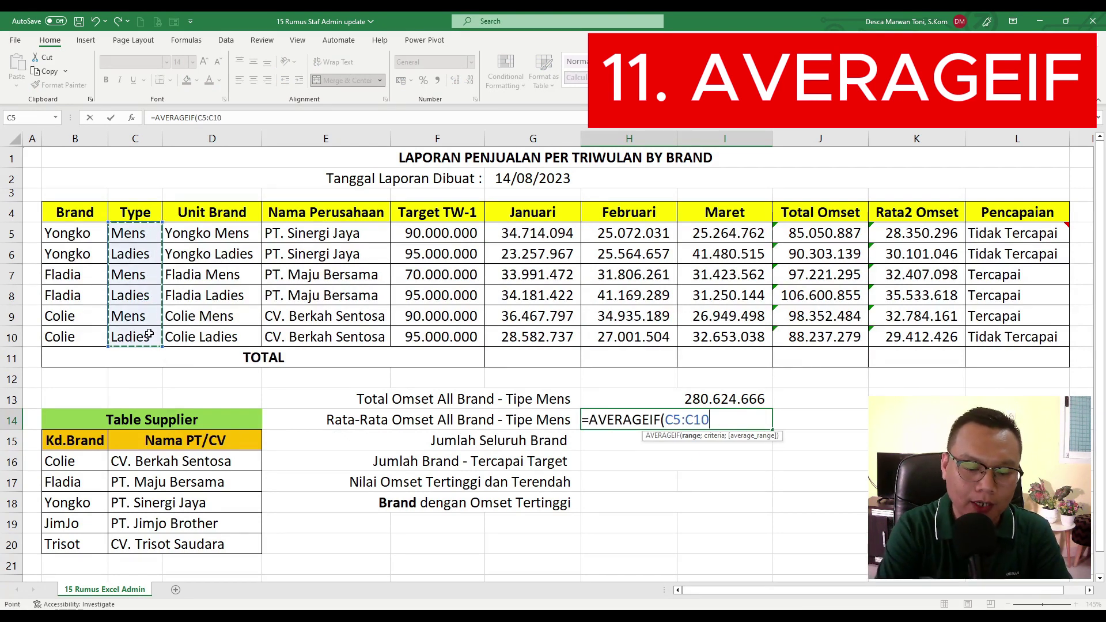
pyautogui.write(';"')
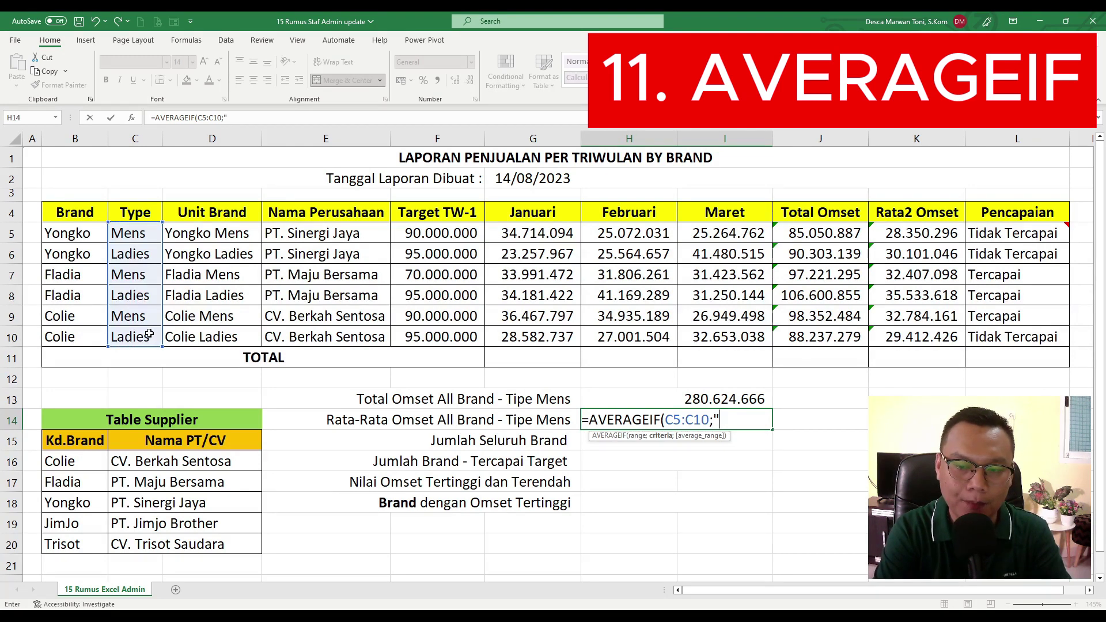
pyautogui.write('Mens"')
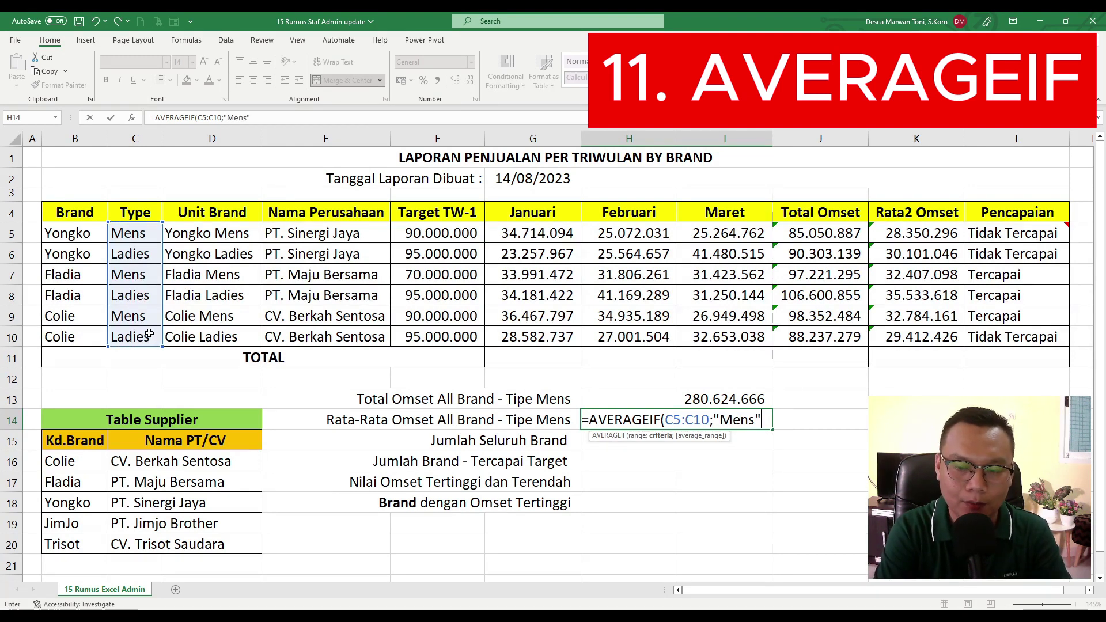
pyautogui.write(';')
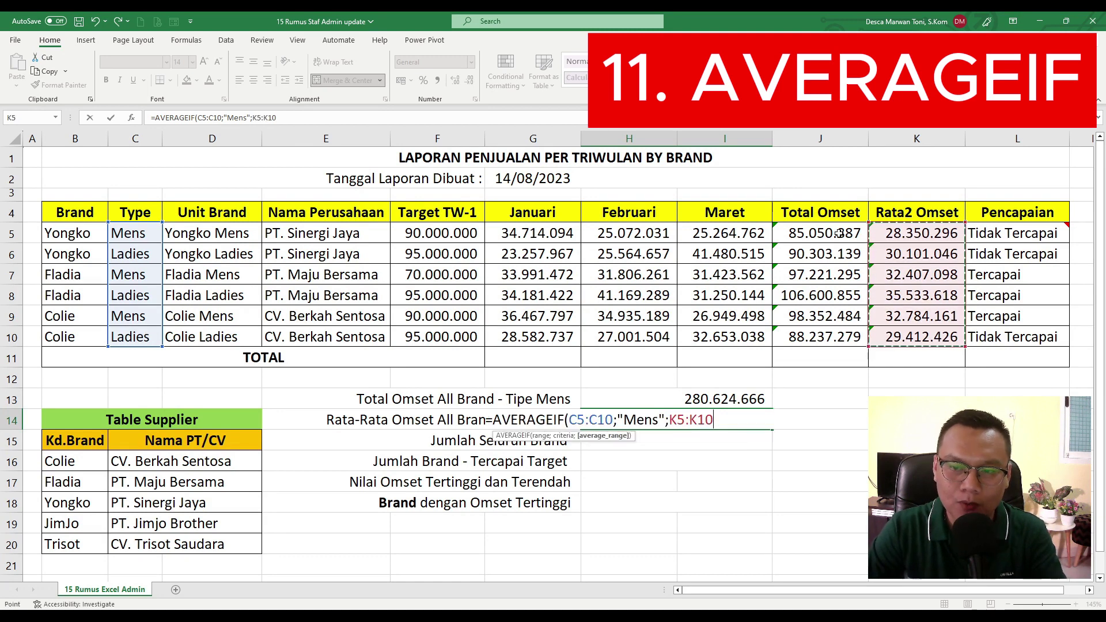
pyautogui.moveTo(838, 233); pyautogui.dragTo(837, 334)
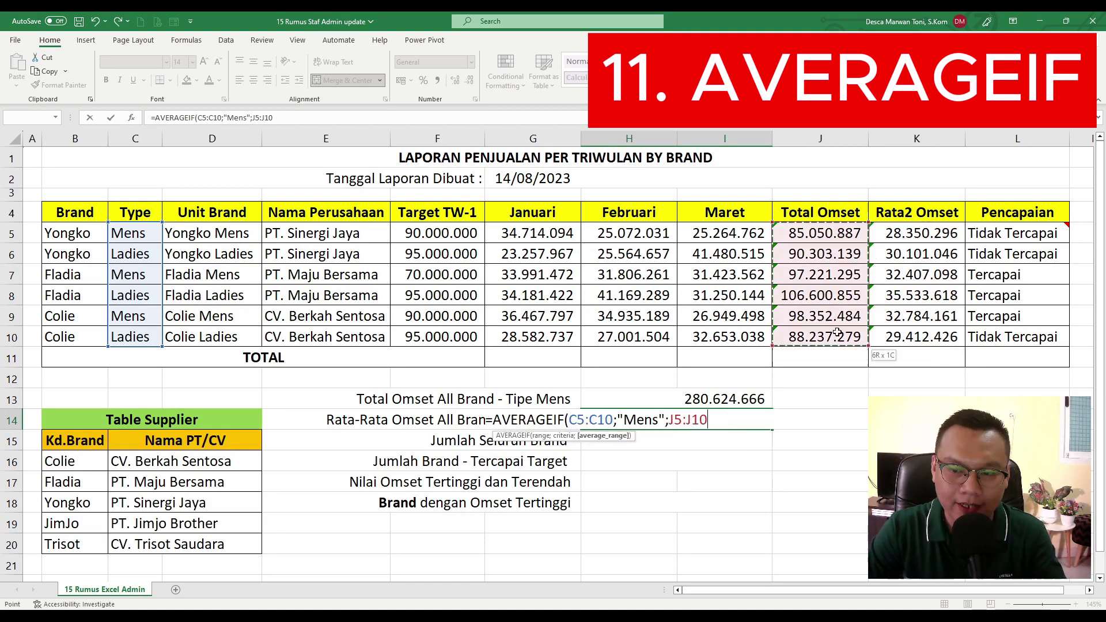
pyautogui.write(')')
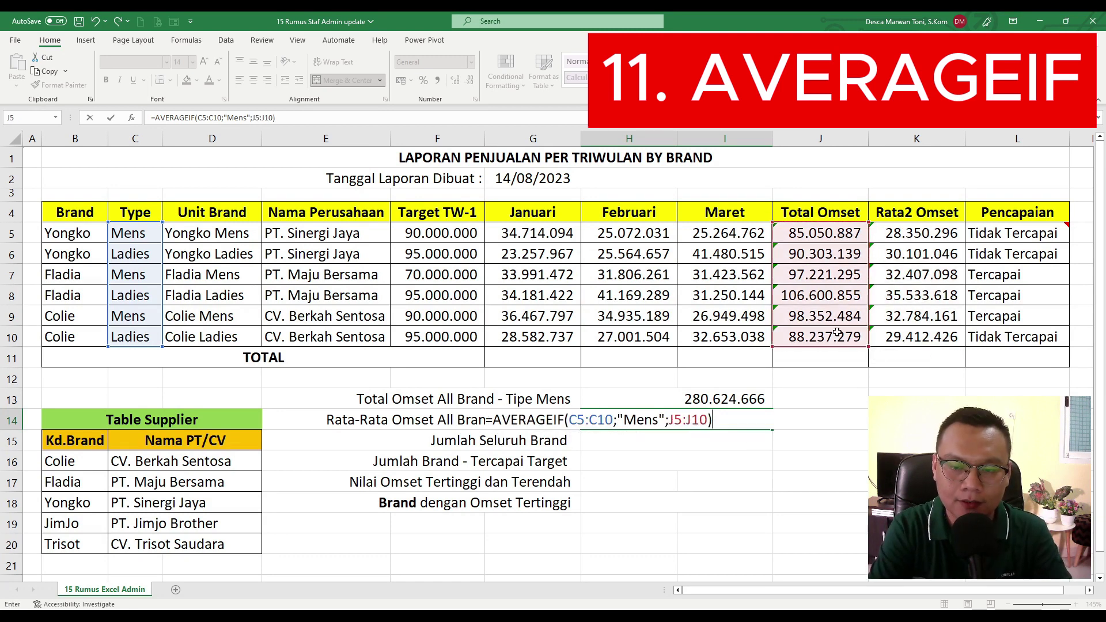
pyautogui.hotkey('ctrl', 'Return')
pyautogui.click(731, 454)
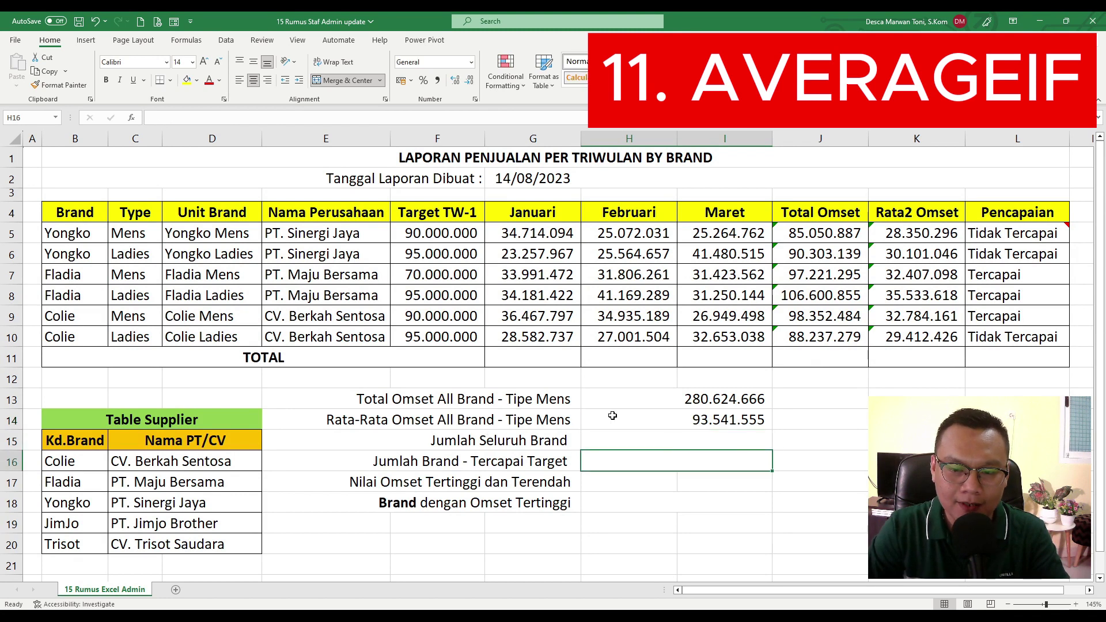
# Check the H14 average against the Mens Total Omset values in J5, J7 and J9.
pyautogui.click(696, 419)
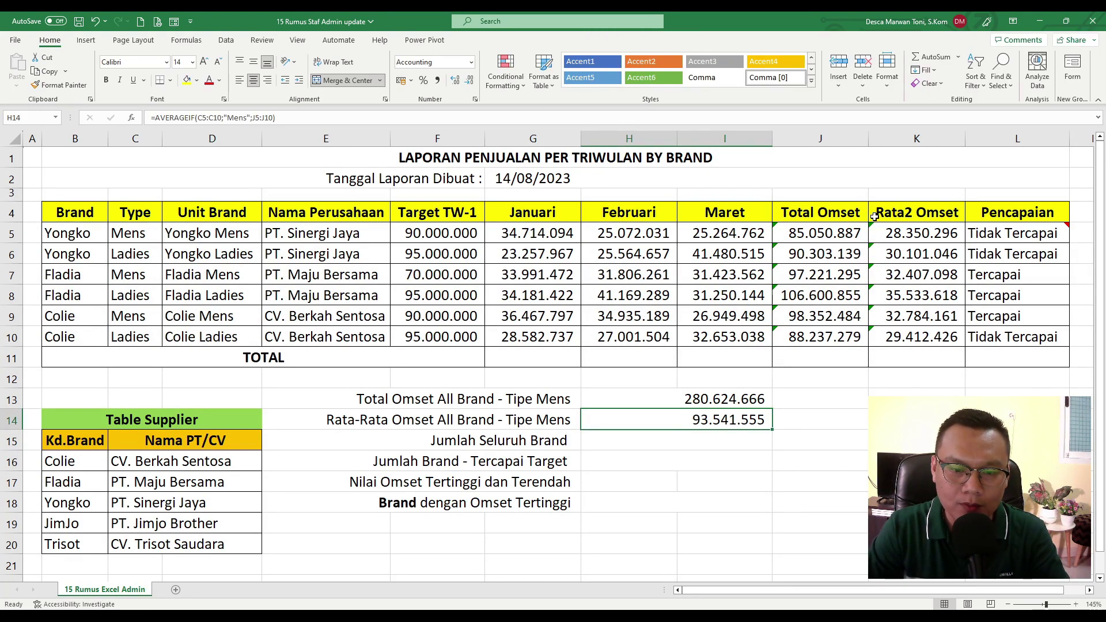
pyautogui.click(830, 236)
pyautogui.keyDown('ctrl'); pyautogui.click(828, 275); pyautogui.keyUp('ctrl')
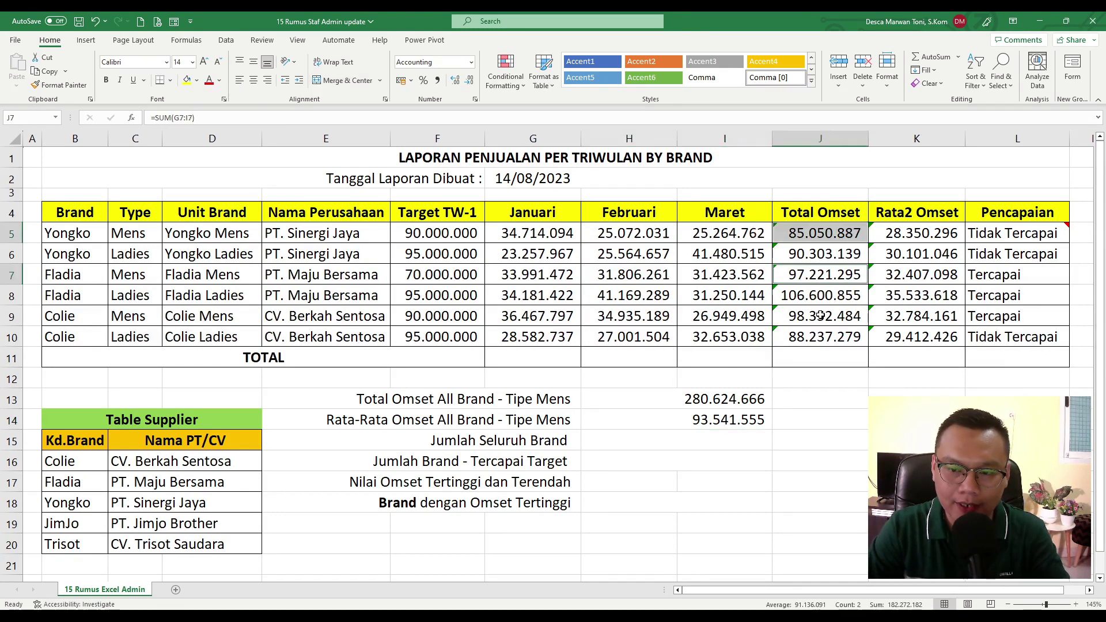
pyautogui.keyDown('ctrl'); pyautogui.click(819, 317); pyautogui.keyUp('ctrl')
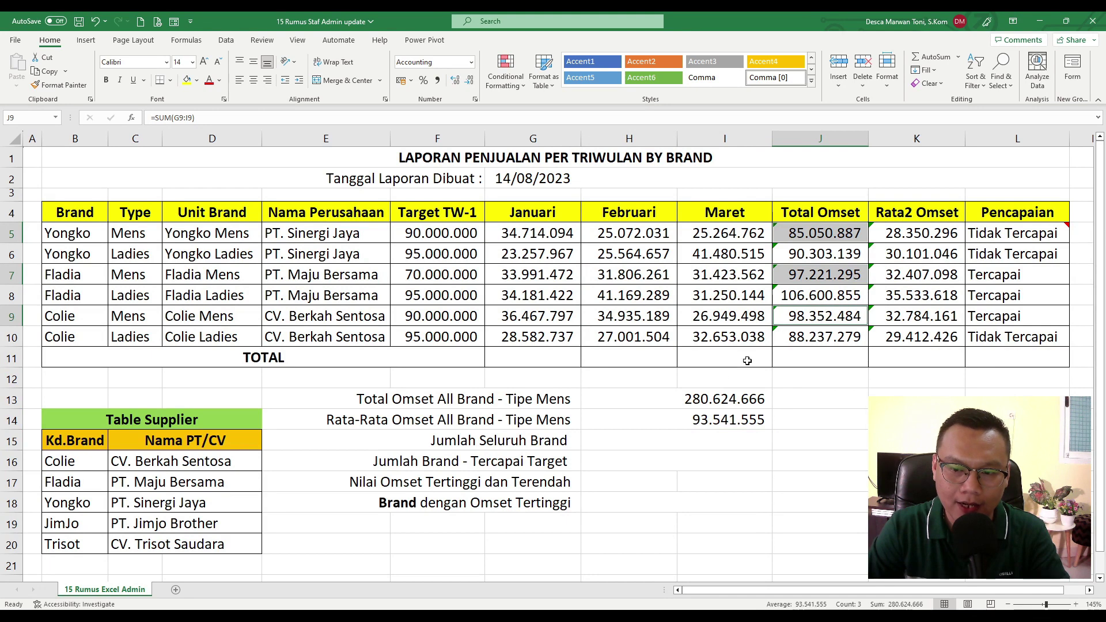
pyautogui.click(752, 420)
# Review the Jumlah Seluruh Brand label and the brand entries in B5:B10.
pyautogui.click(742, 436)
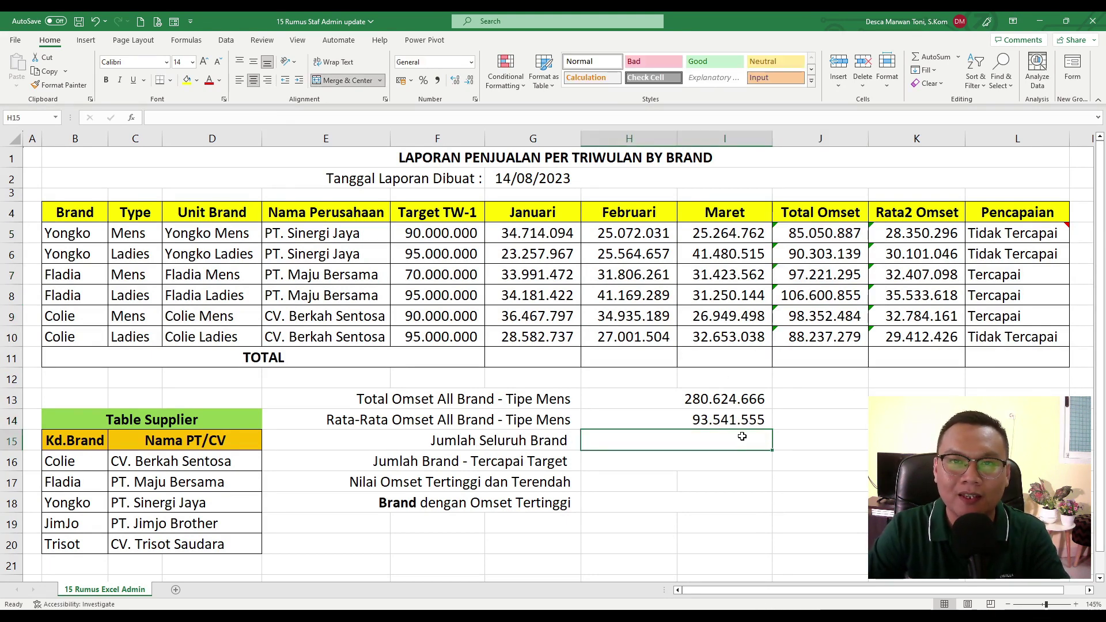
pyautogui.click(680, 481)
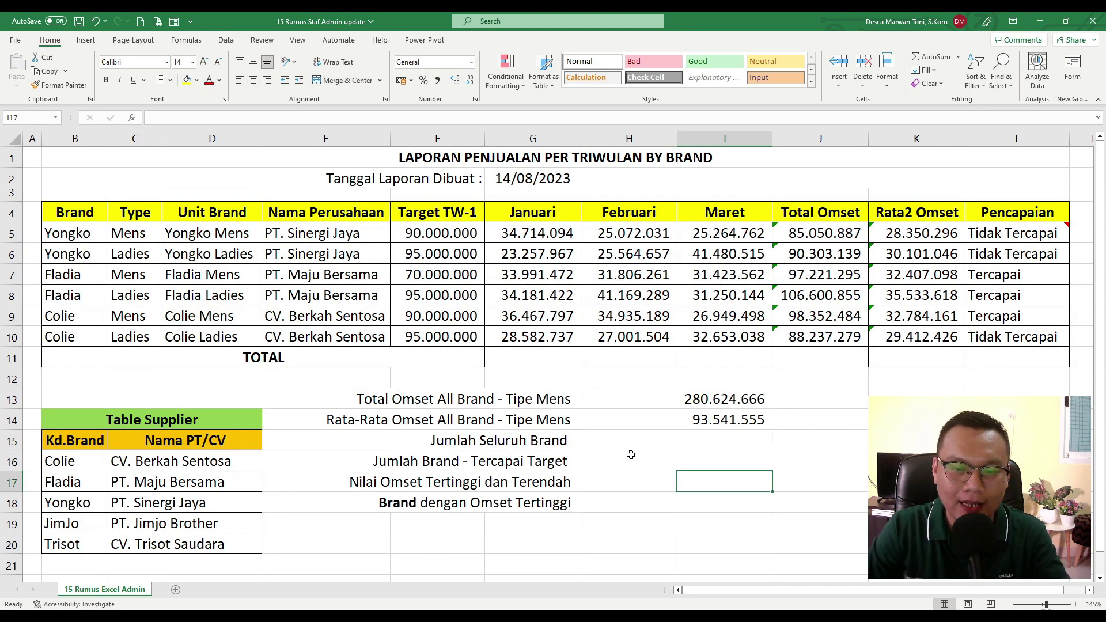
pyautogui.click(496, 442)
pyautogui.click(626, 440)
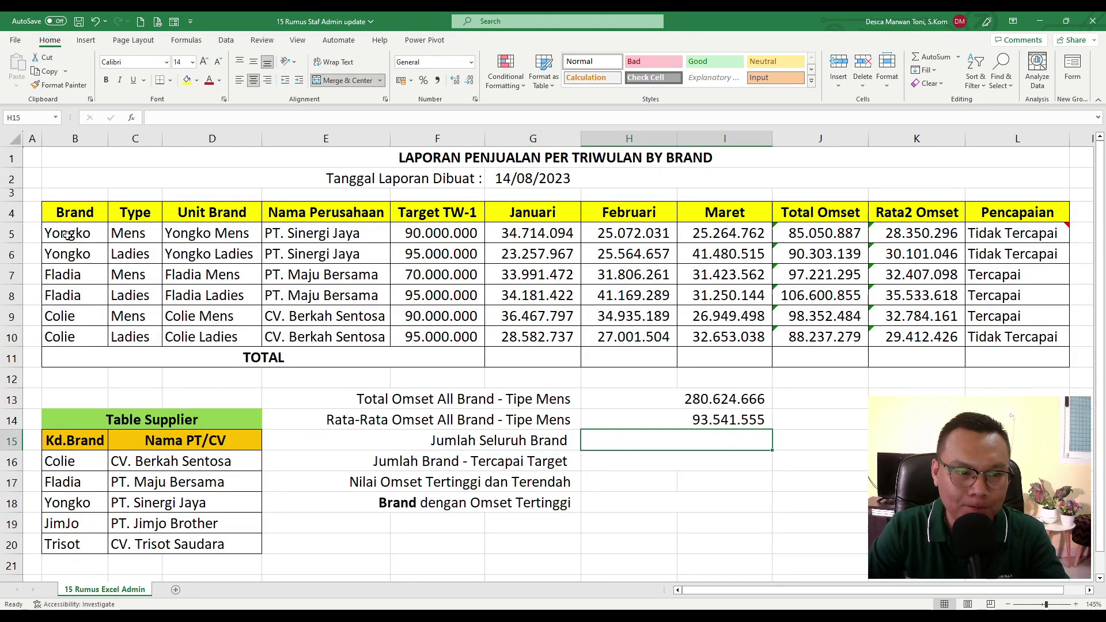
pyautogui.moveTo(67, 235); pyautogui.dragTo(69, 337)
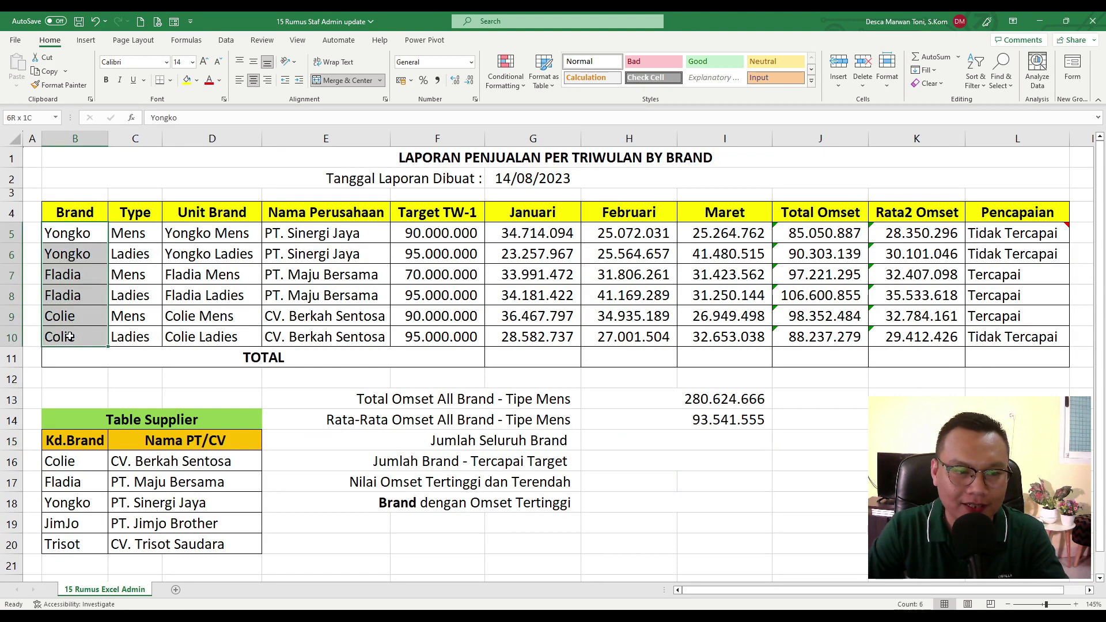
pyautogui.click(77, 254)
pyautogui.click(83, 236)
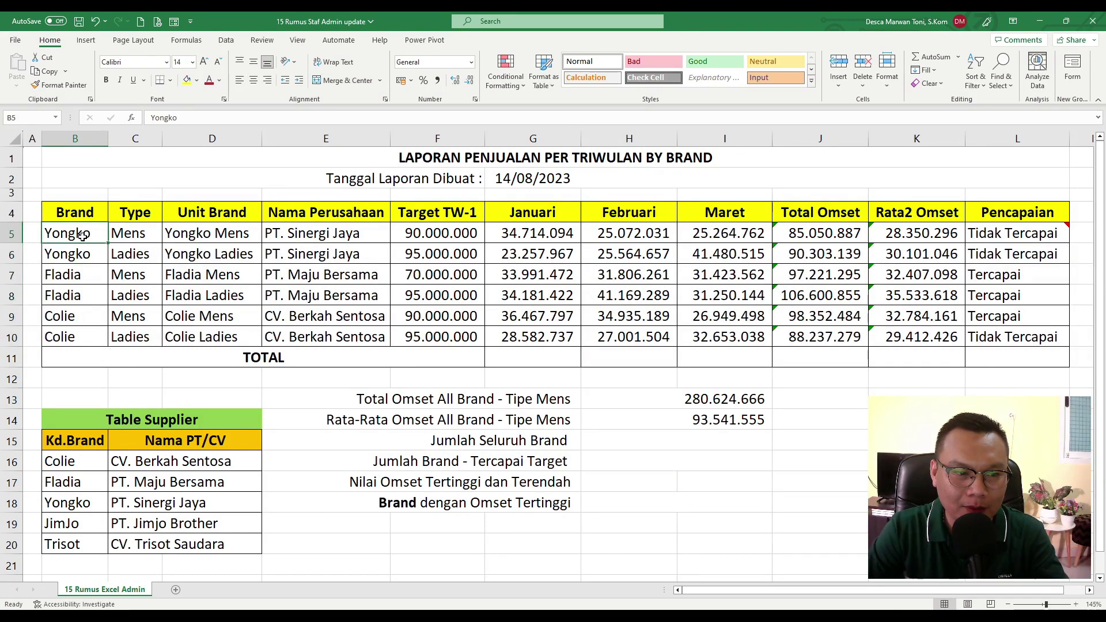
pyautogui.moveTo(82, 236); pyautogui.dragTo(92, 334)
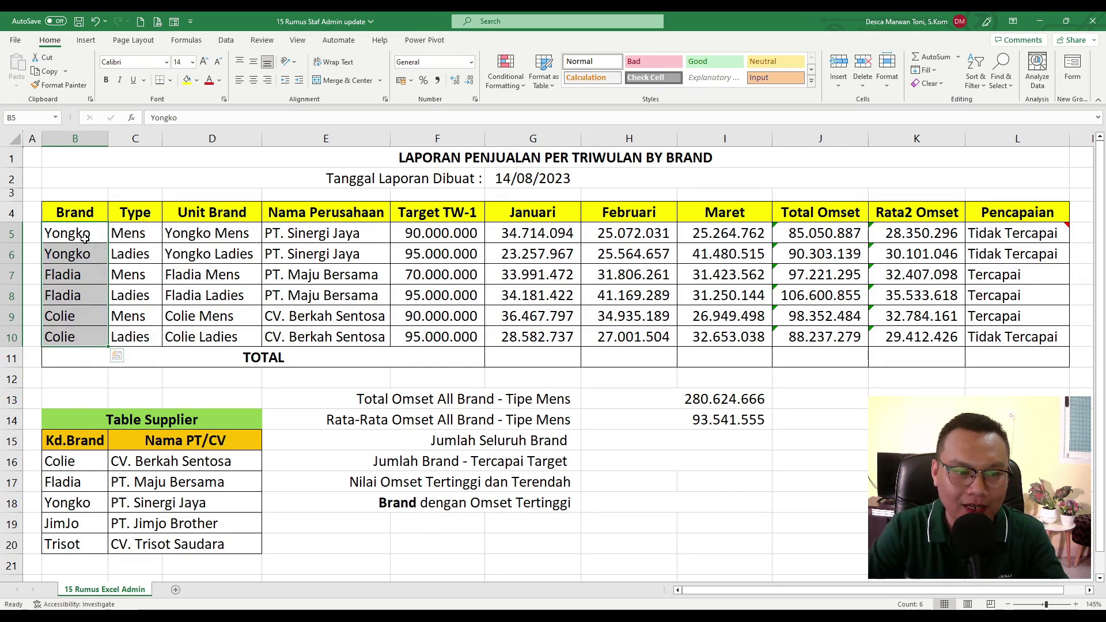
# Count all brand entries for Jumlah Seluruh Brand in H15 with =COUNTA(B5:B10).
pyautogui.click(706, 437)
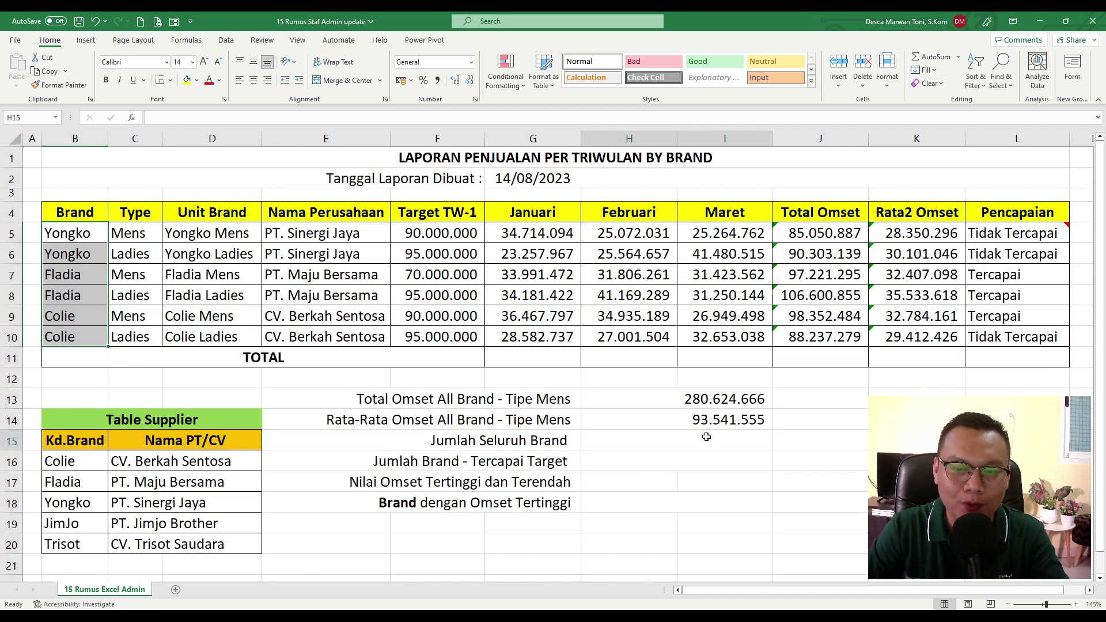
pyautogui.write('=')
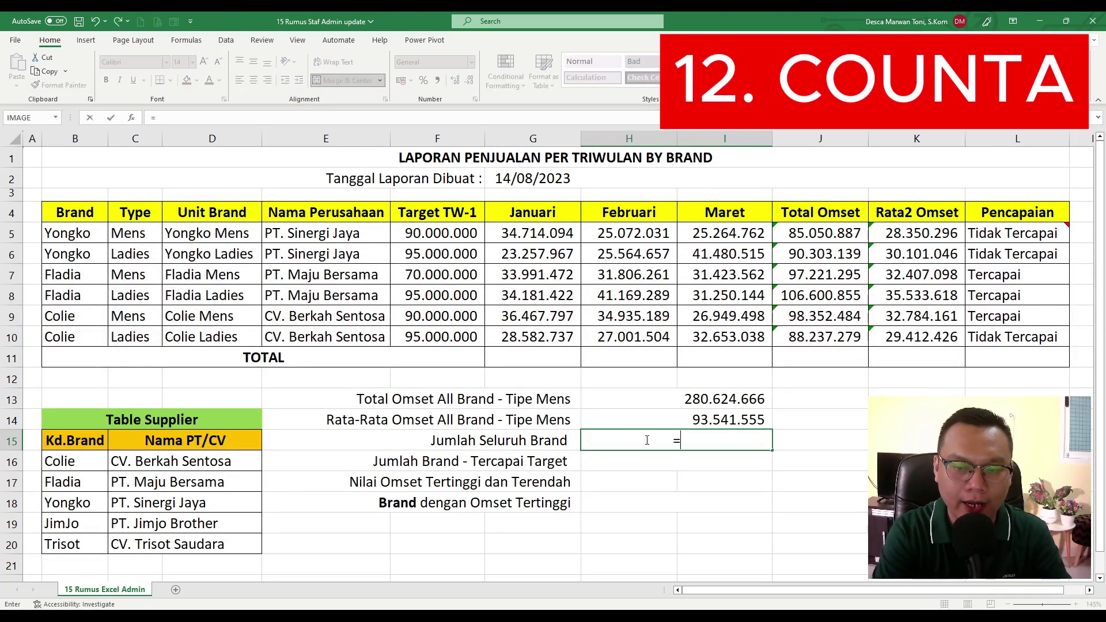
pyautogui.write('COUNT')
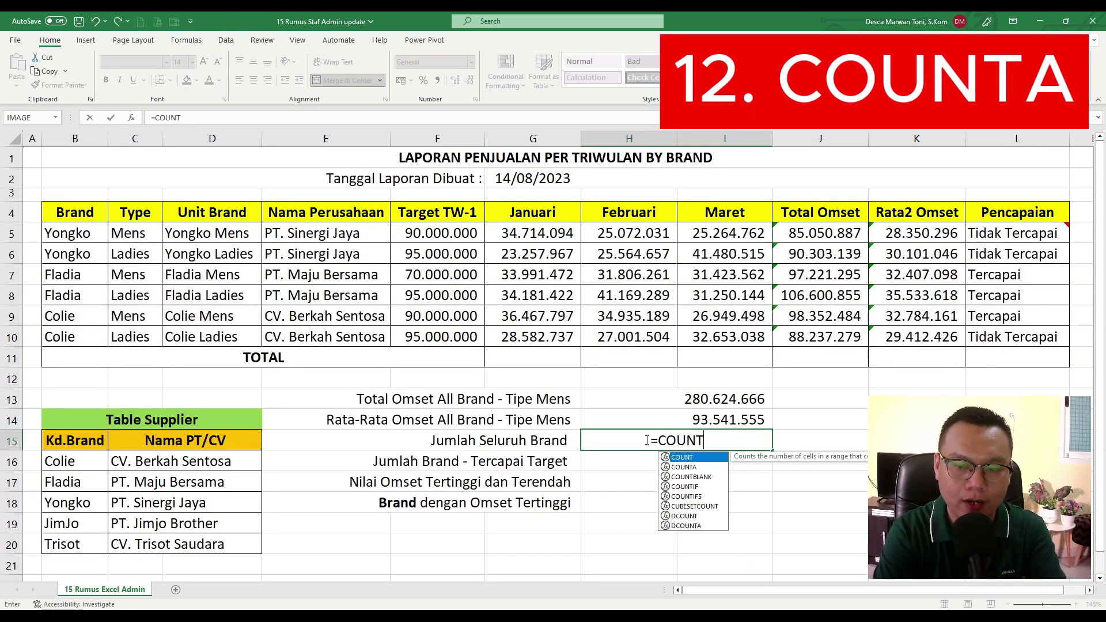
pyautogui.write('A(')
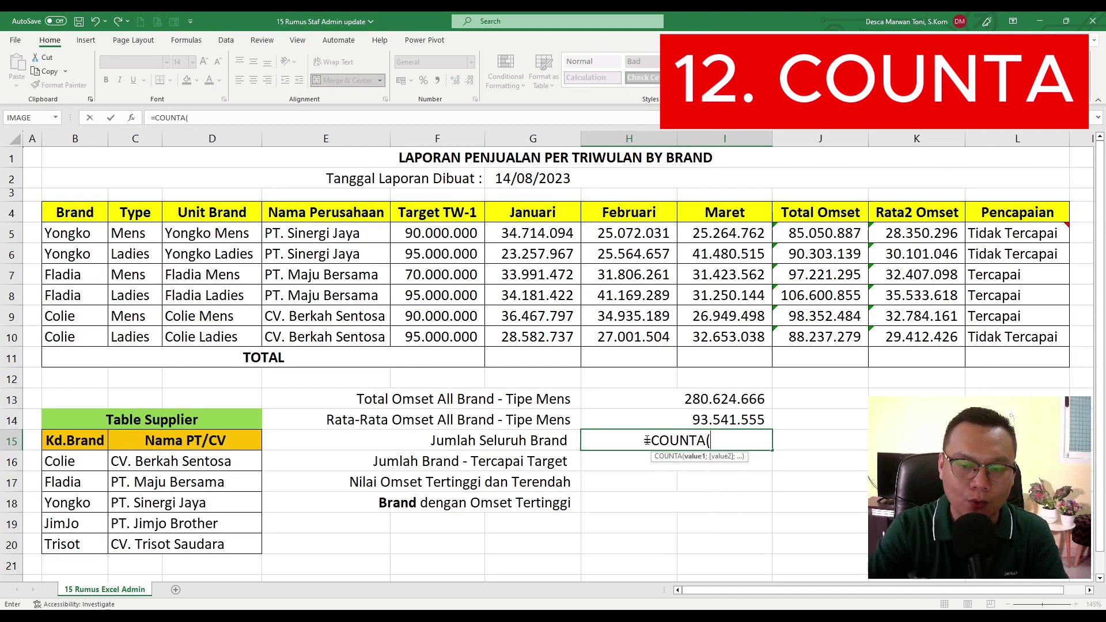
pyautogui.click(76, 238)
pyautogui.moveTo(77, 246)
pyautogui.mouseDown()
pyautogui.moveTo(57, 295)
pyautogui.moveTo(57, 338)
pyautogui.moveTo(79, 246)
pyautogui.mouseUp()
pyautogui.moveTo(76, 328); pyautogui.dragTo(75, 336)
pyautogui.write(')')
pyautogui.press('Return')
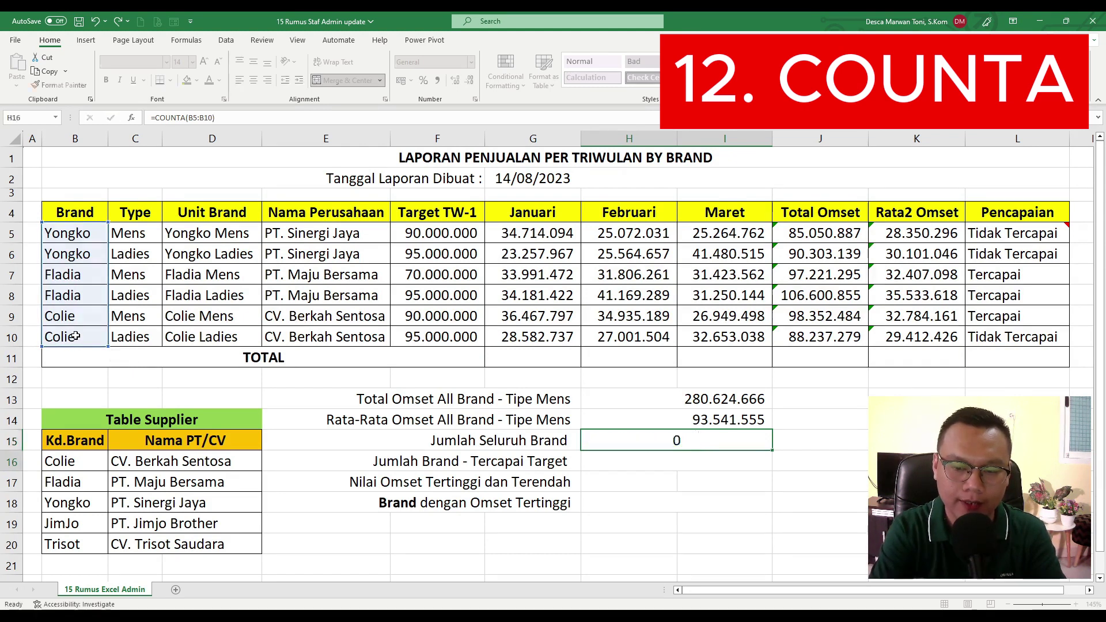
# Check the H15 COUNTA result against the number of brand entries in B5:B10.
pyautogui.click(627, 438)
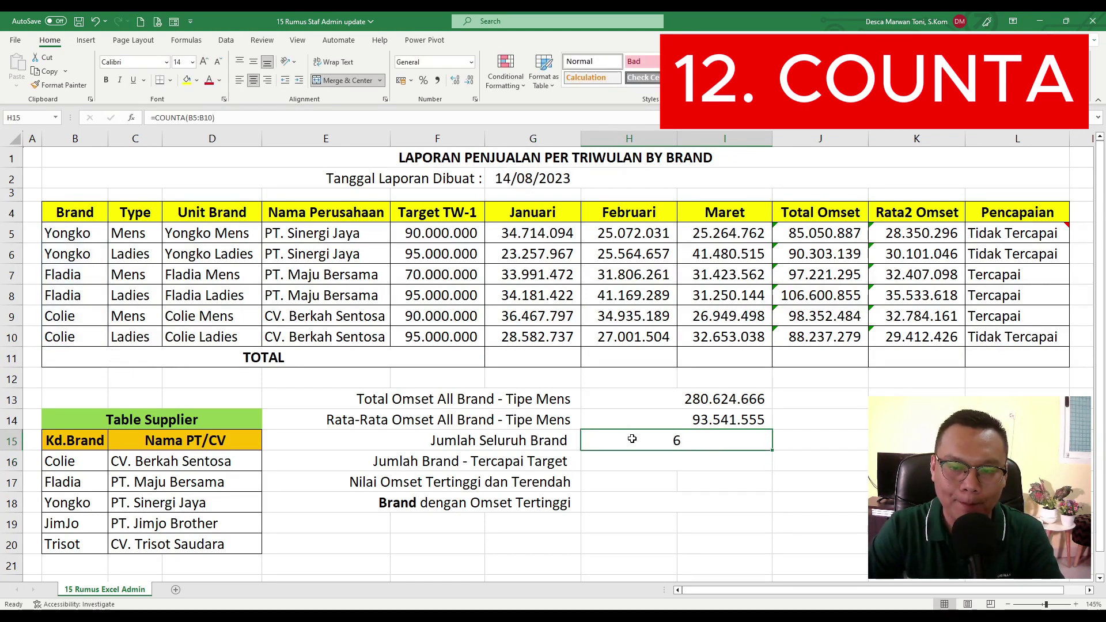
pyautogui.moveTo(87, 234); pyautogui.dragTo(85, 335)
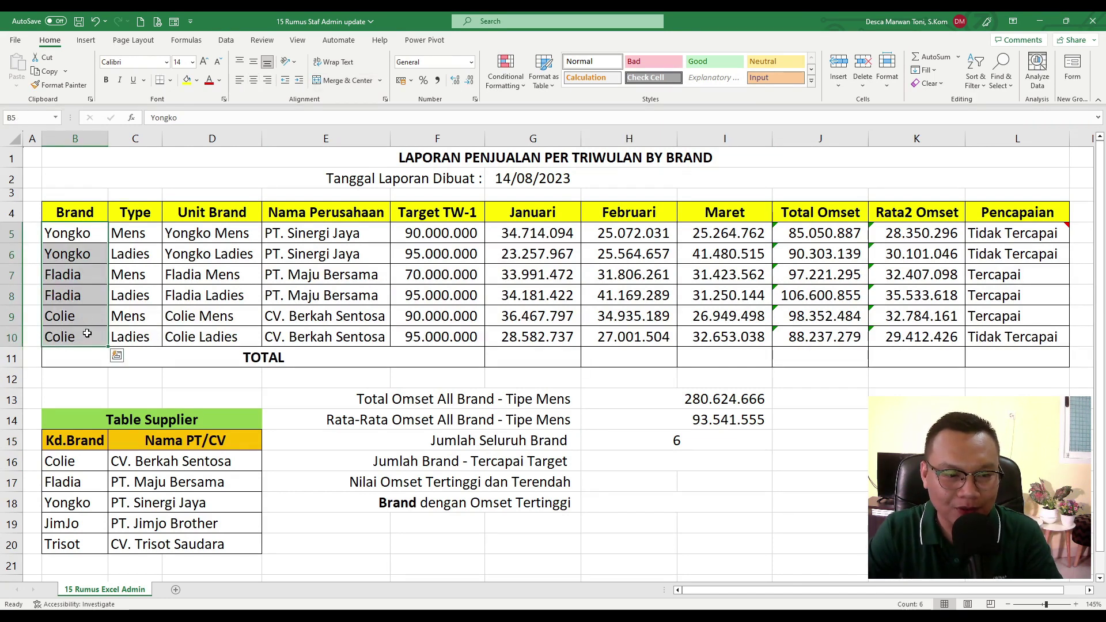
pyautogui.click(649, 439)
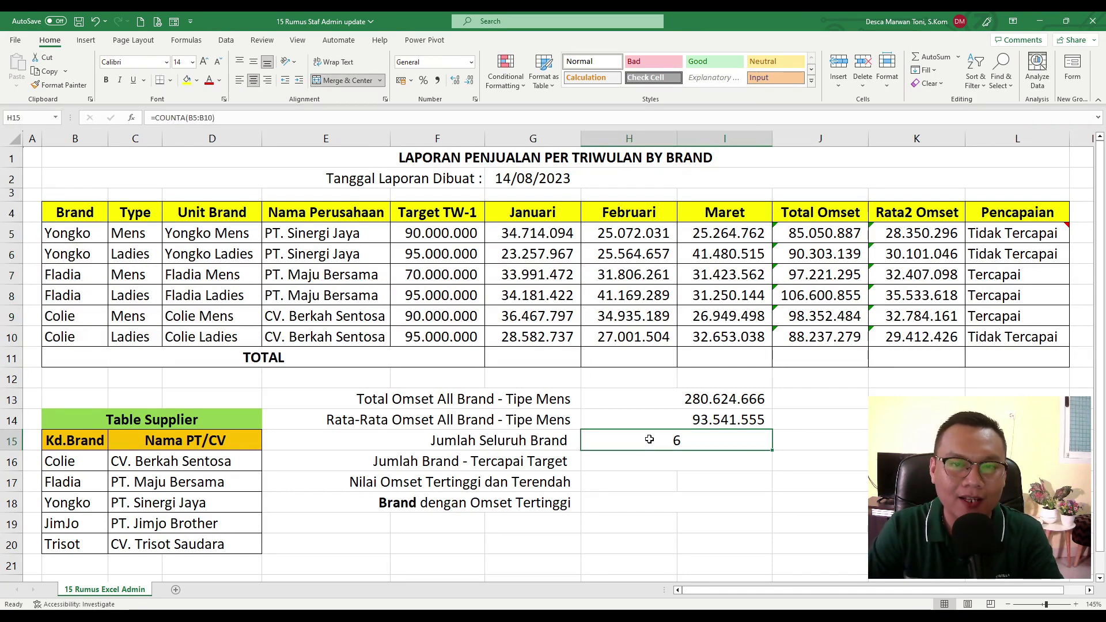
# Review the Jumlah Brand - Tercapai Target label and the brand entries in B5:B10.
pyautogui.click(641, 463)
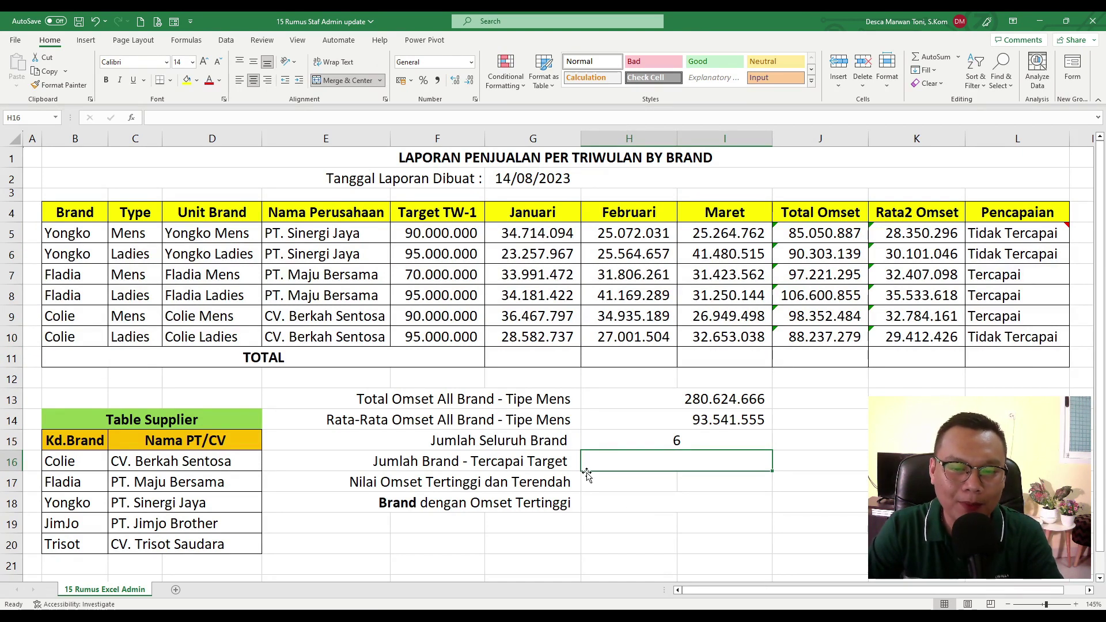
pyautogui.click(613, 496)
pyautogui.click(531, 462)
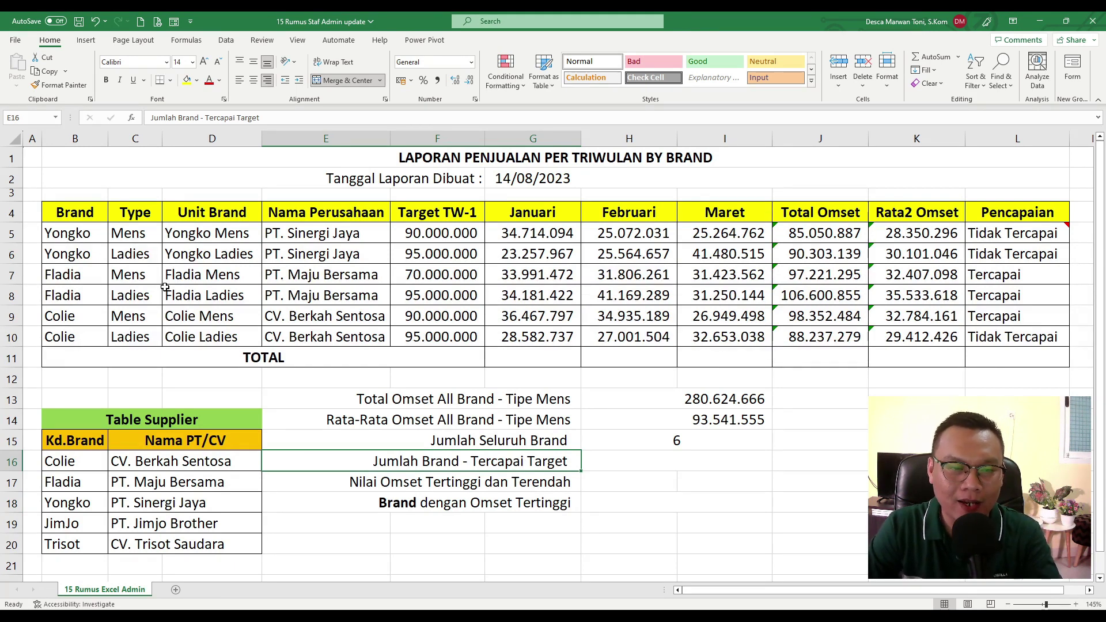
pyautogui.moveTo(83, 231); pyautogui.dragTo(87, 338)
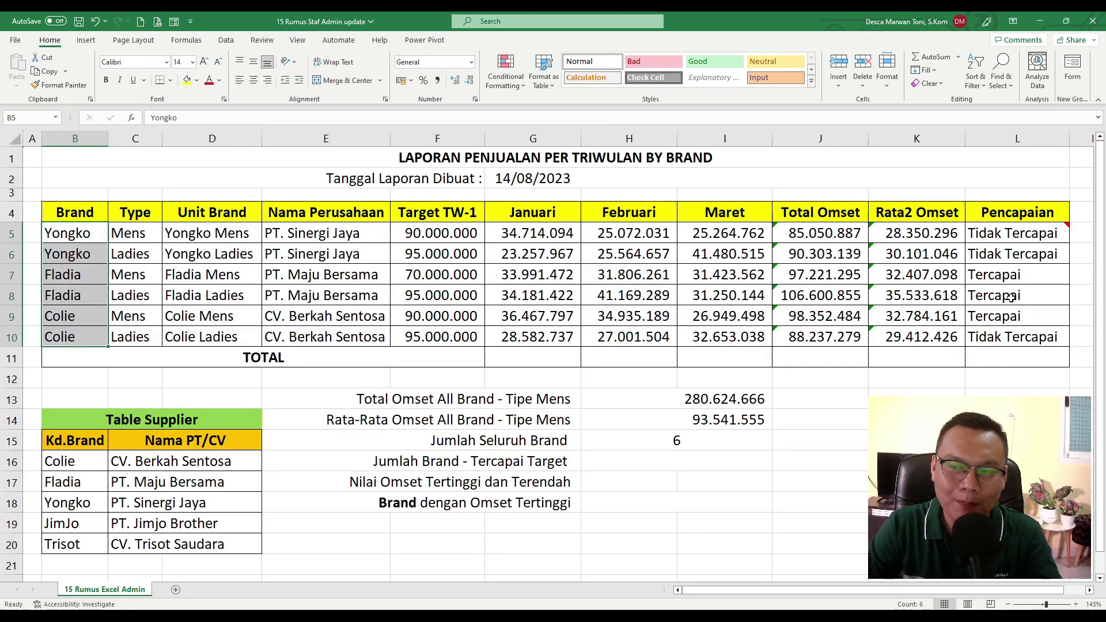
# Count the brands that reached target in H16 with =COUNTIF(L5:L10;"Tercapai").
pyautogui.click(672, 463)
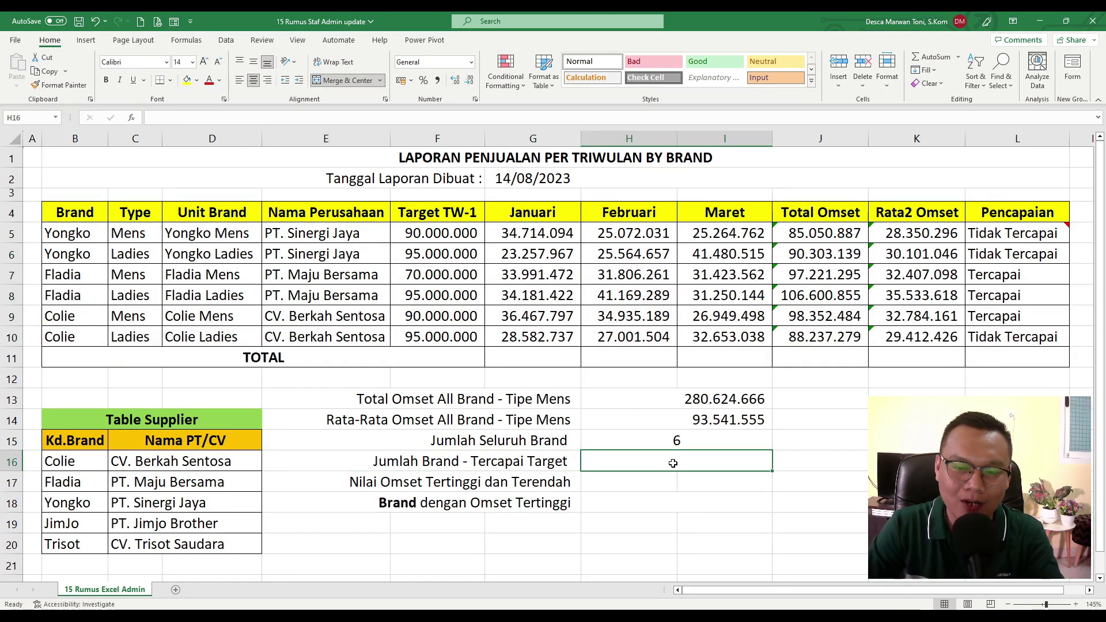
pyautogui.write('=C')
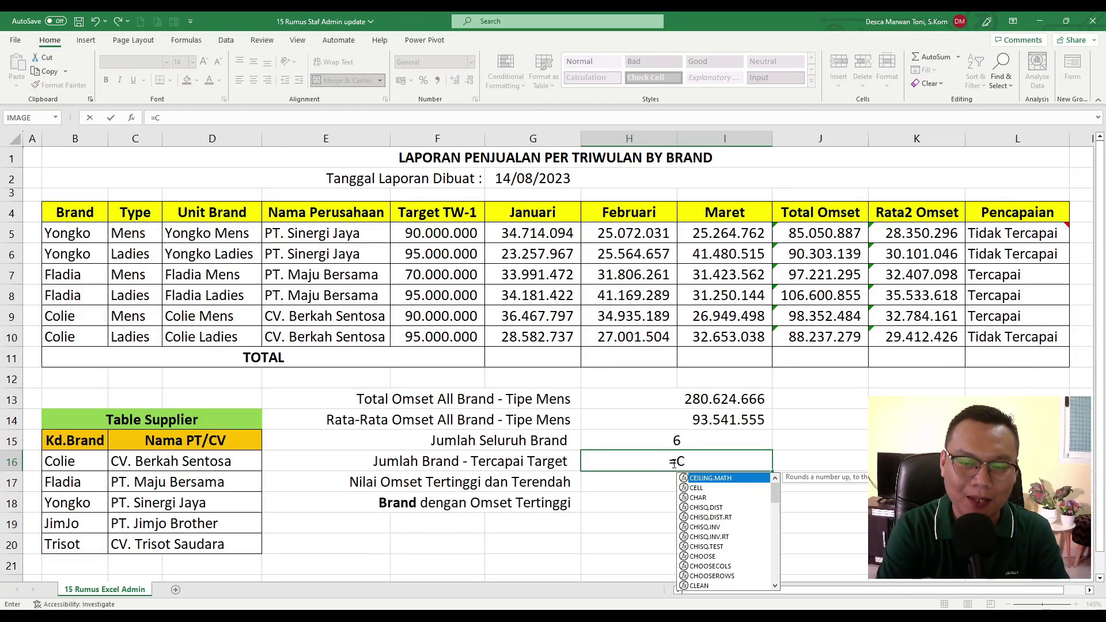
pyautogui.write('OUNTIF')
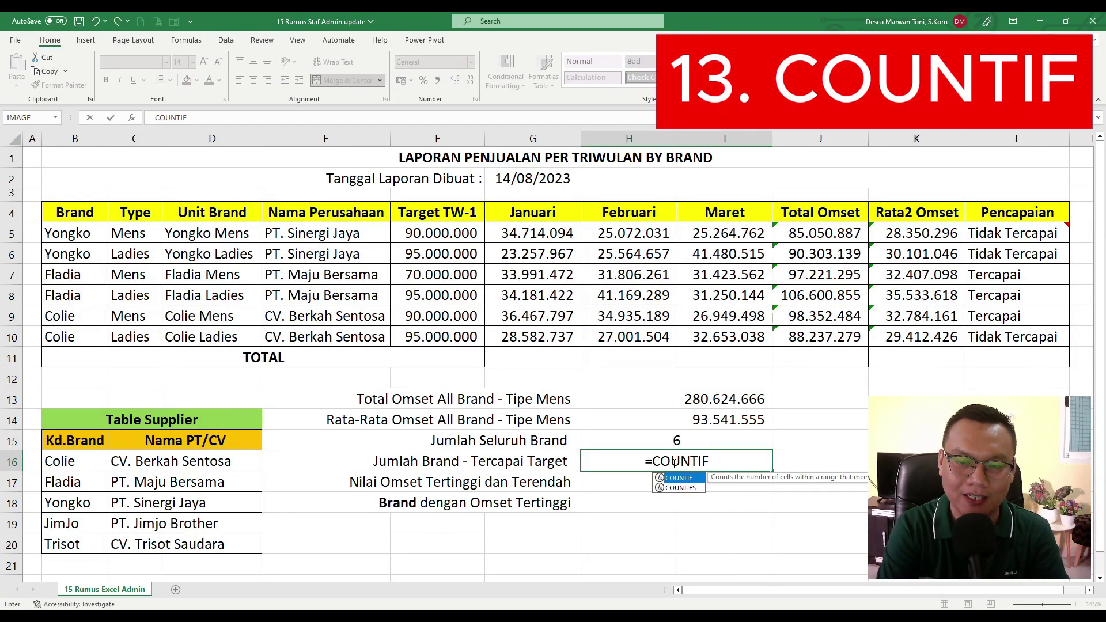
pyautogui.write('(')
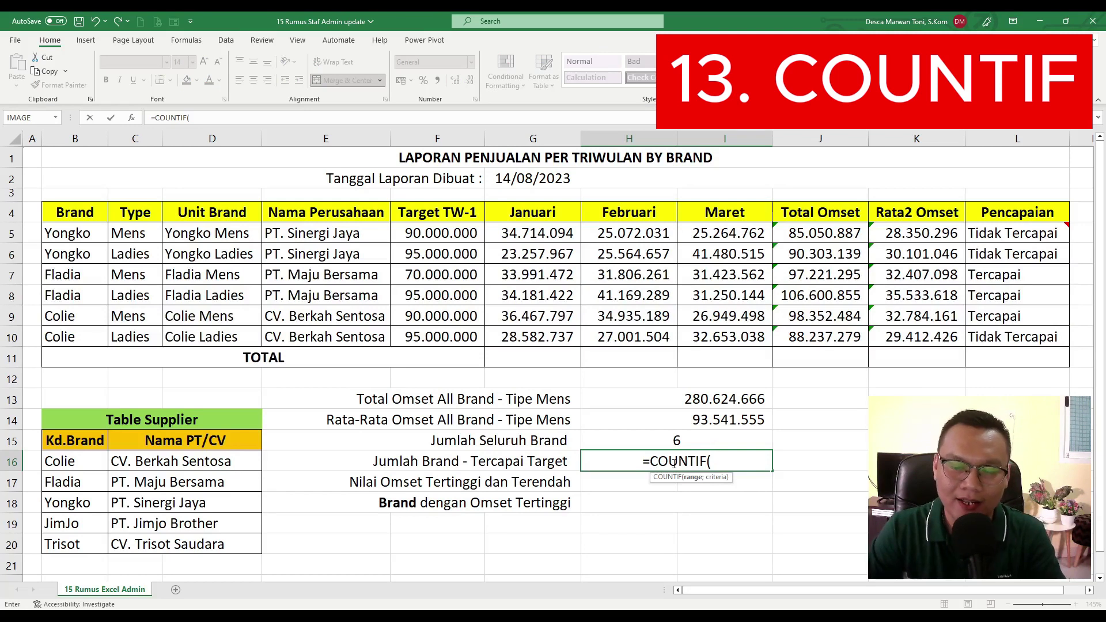
pyautogui.moveTo(1017, 235); pyautogui.dragTo(1016, 327)
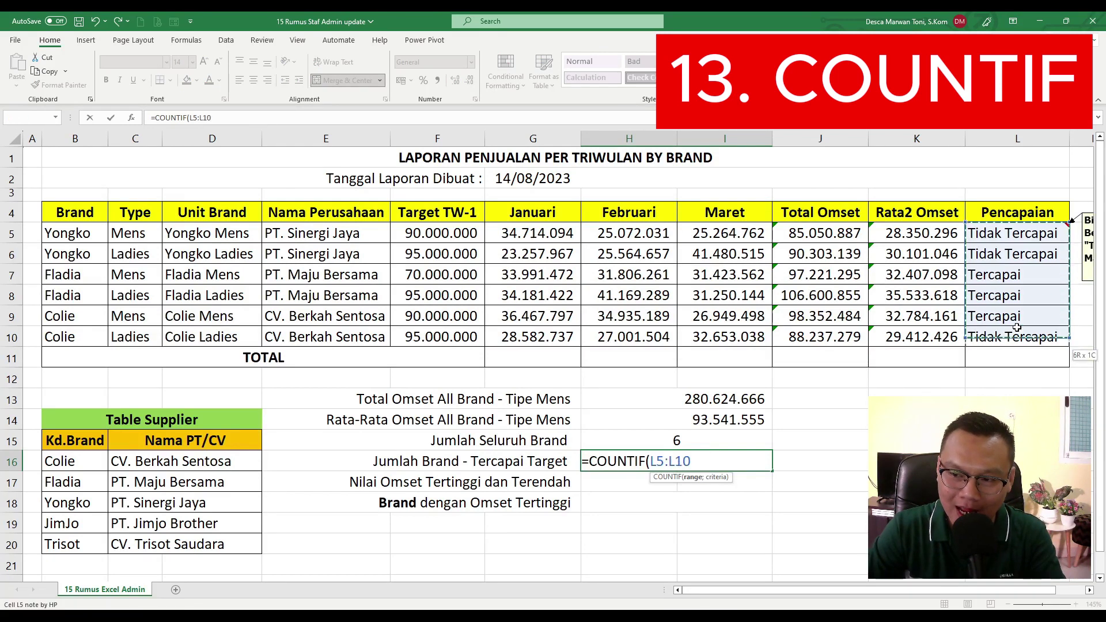
pyautogui.write(';')
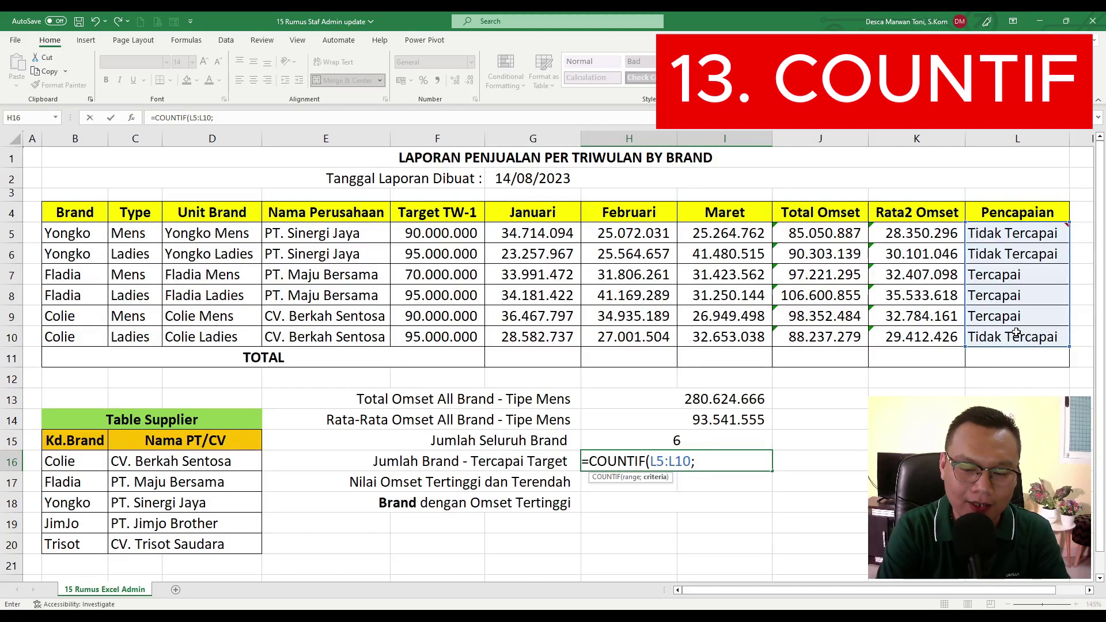
pyautogui.write('"Terca')
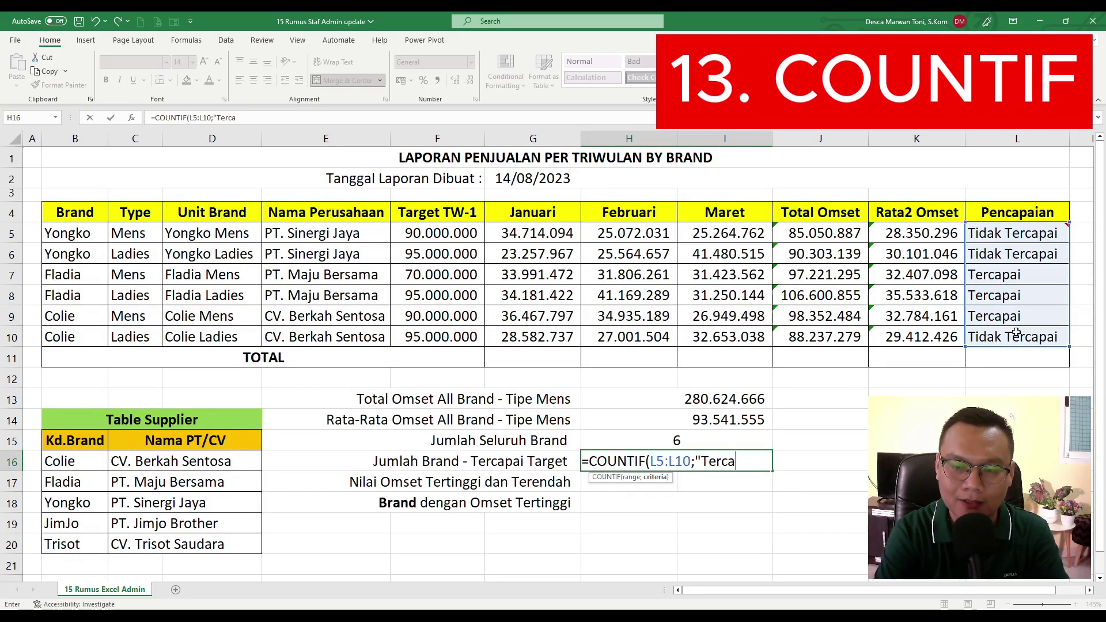
pyautogui.write('pai')
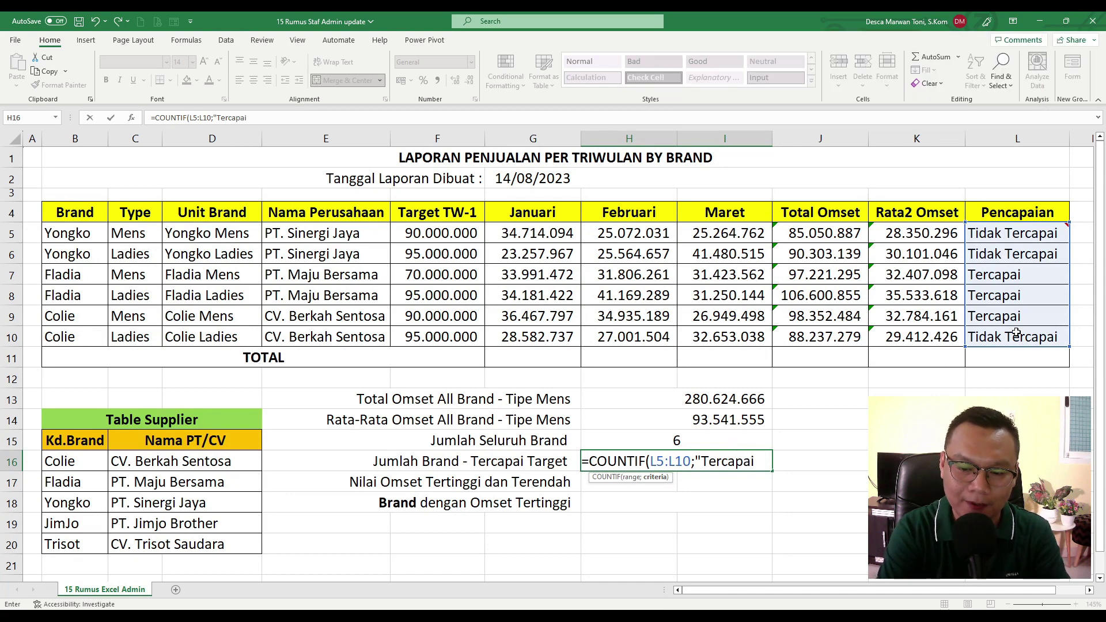
pyautogui.write('")')
pyautogui.press('Return')
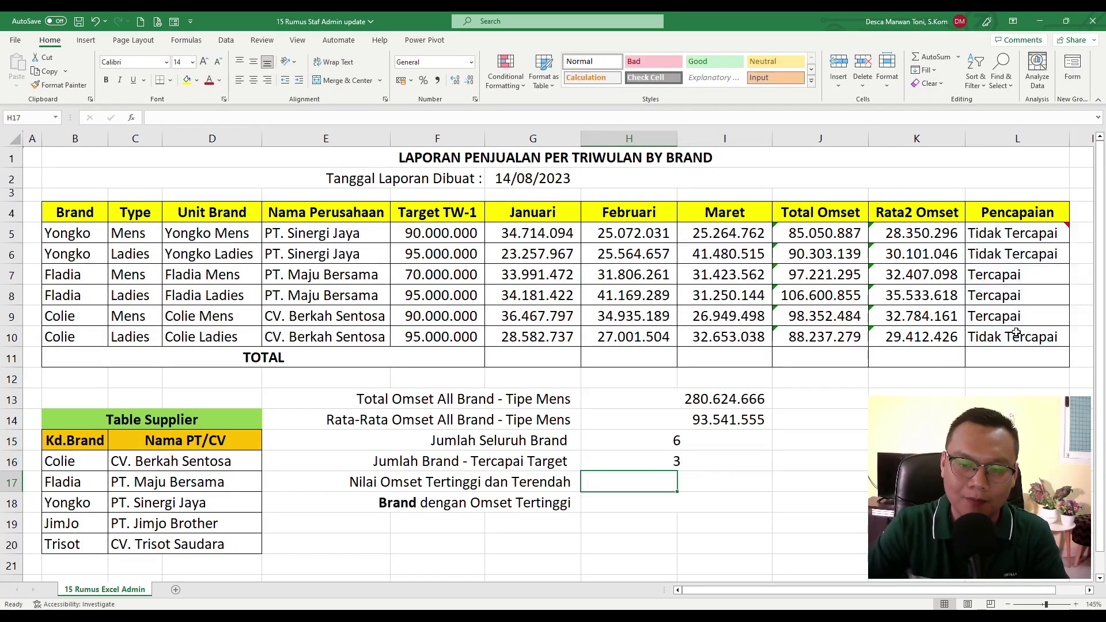
# Check the H16 COUNTIF result against the Tercapai entries in L7:L9.
pyautogui.click(727, 455)
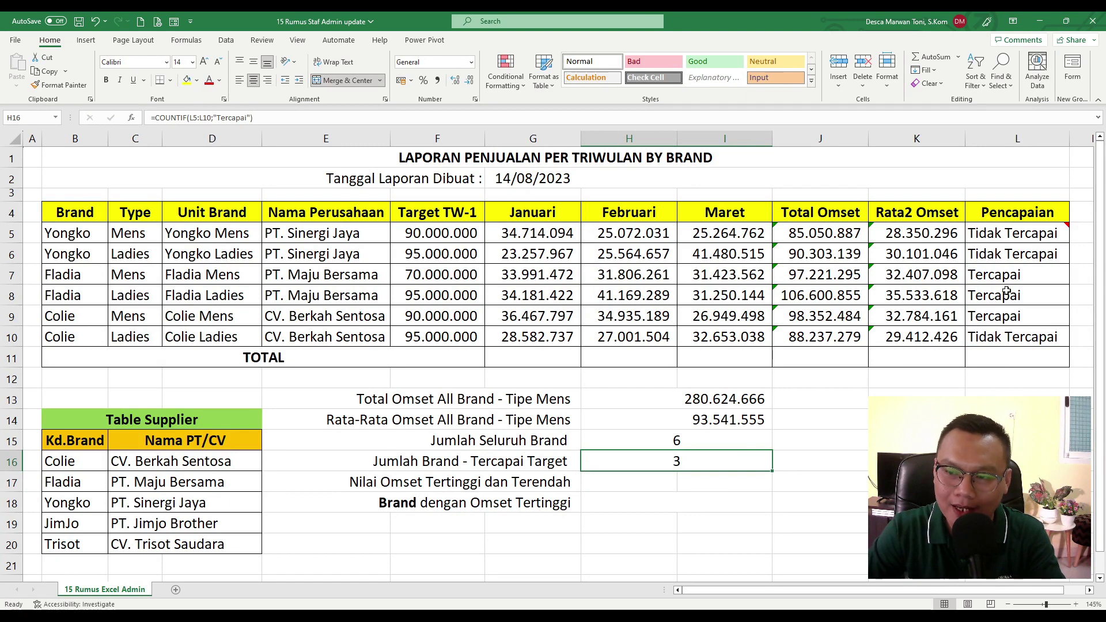
pyautogui.click(1014, 275)
pyautogui.moveTo(1013, 274); pyautogui.dragTo(1012, 314)
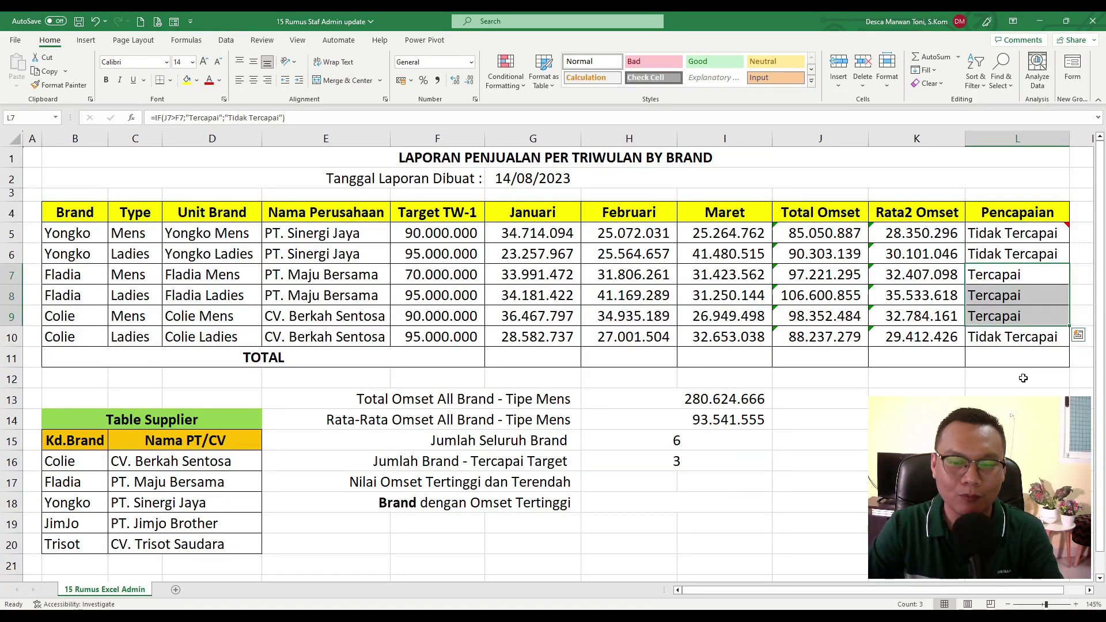
# Find the highest Total Omset in H17 with =MAX(J5:J10) and compare it with the value in J8.
pyautogui.click(654, 490)
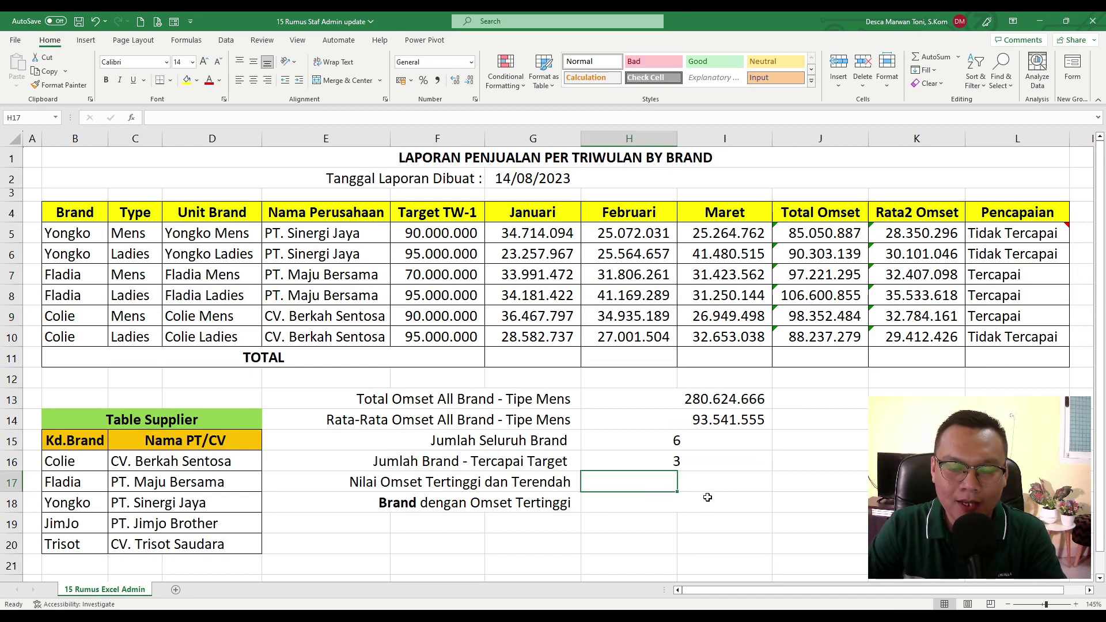
pyautogui.click(605, 527)
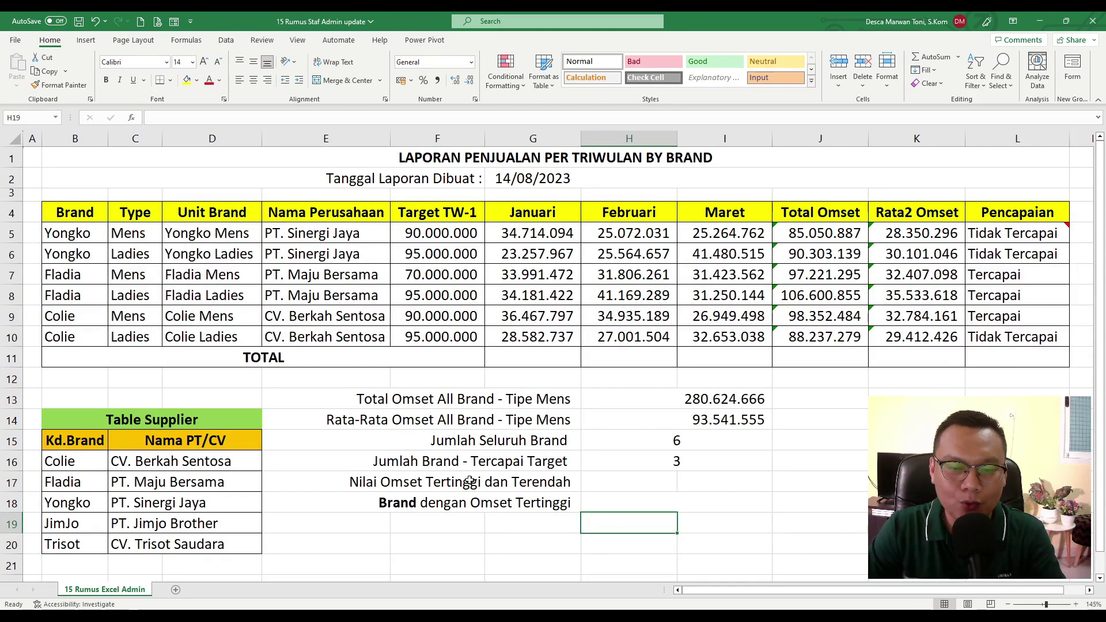
pyautogui.click(449, 479)
pyautogui.click(628, 478)
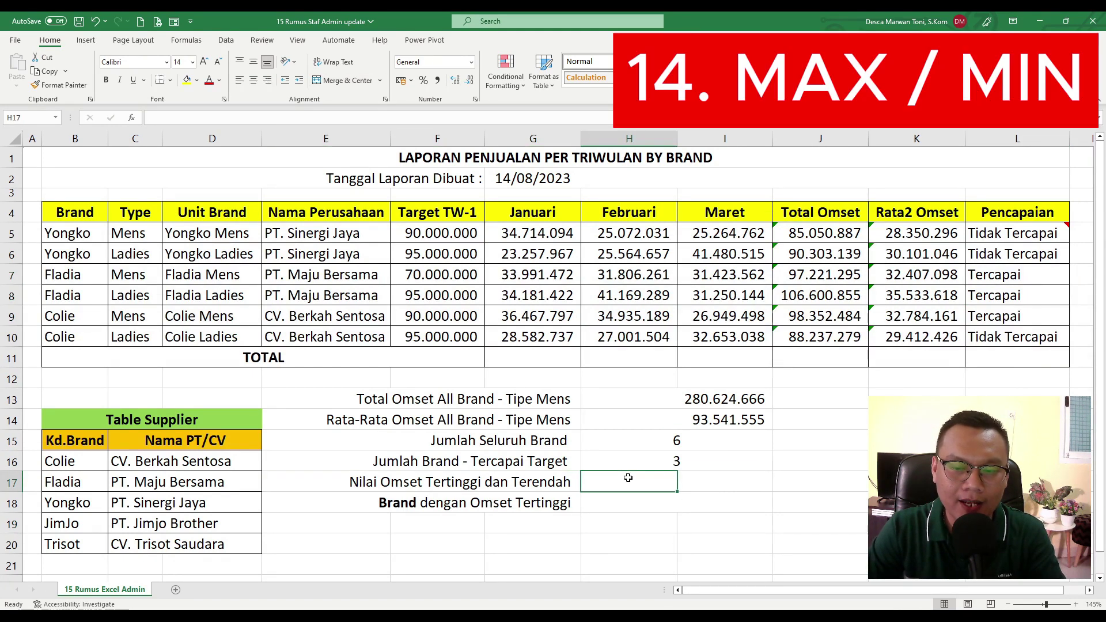
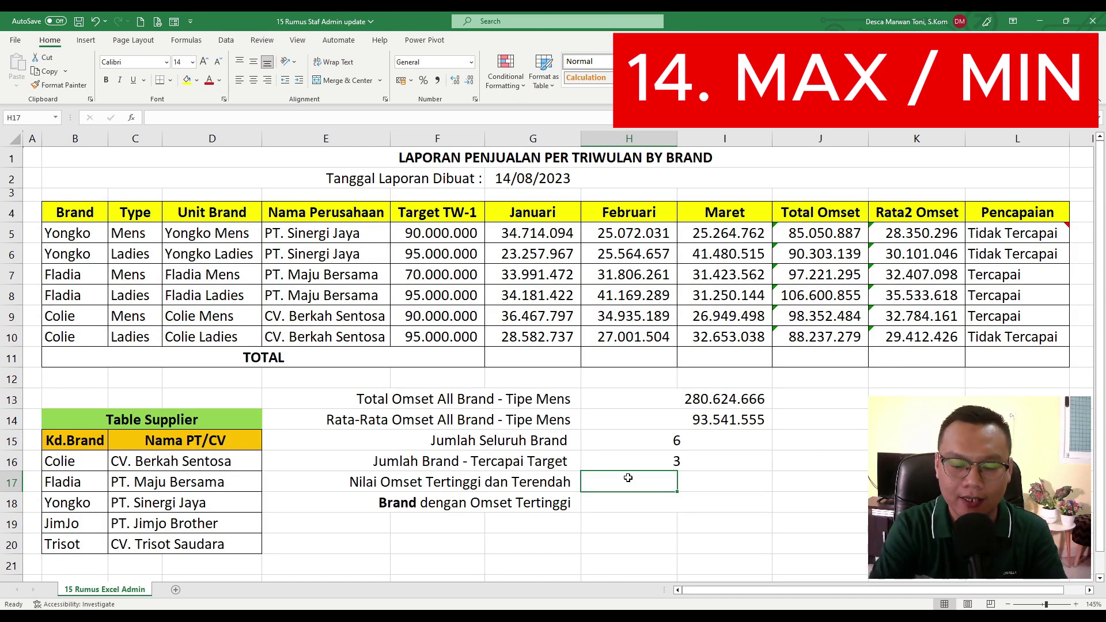
pyautogui.write('=MAX(')
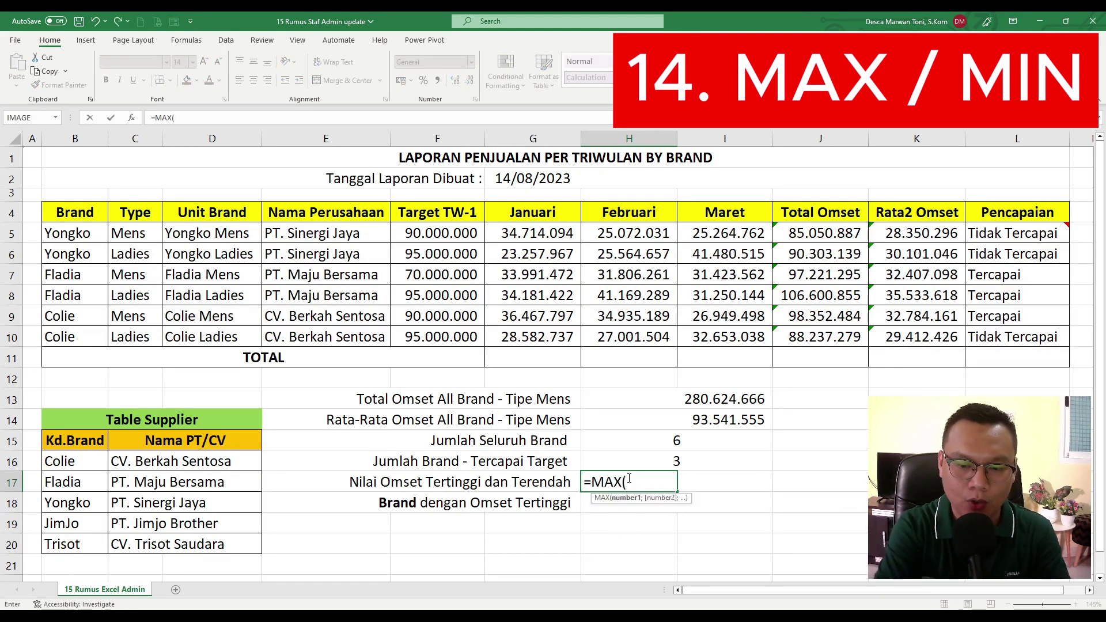
pyautogui.moveTo(820, 232); pyautogui.dragTo(822, 336)
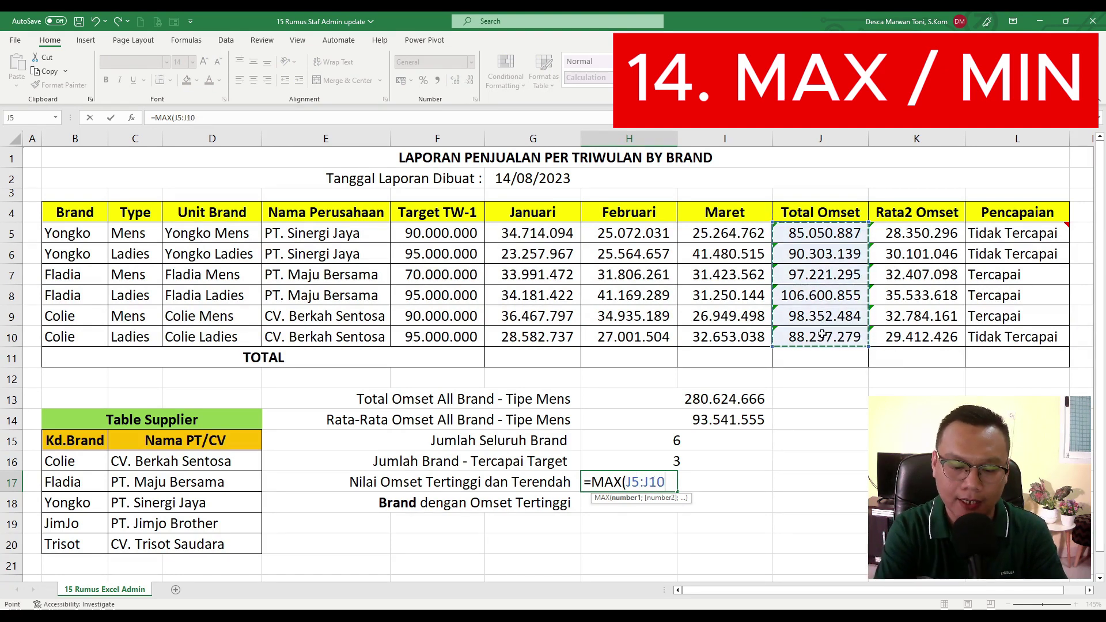
pyautogui.write(')')
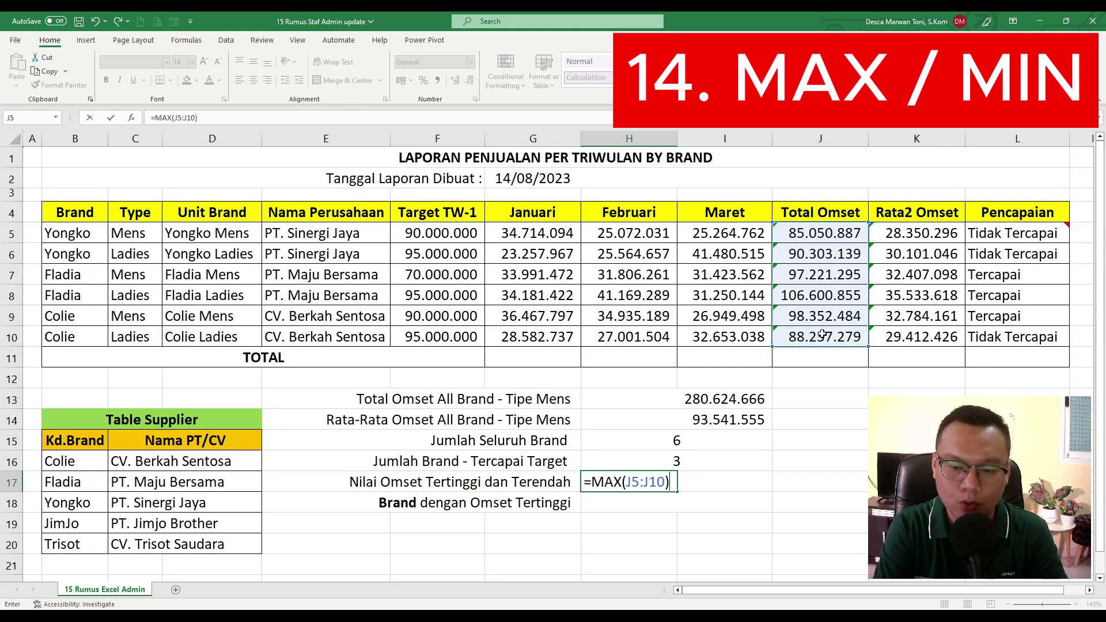
pyautogui.press('Return')
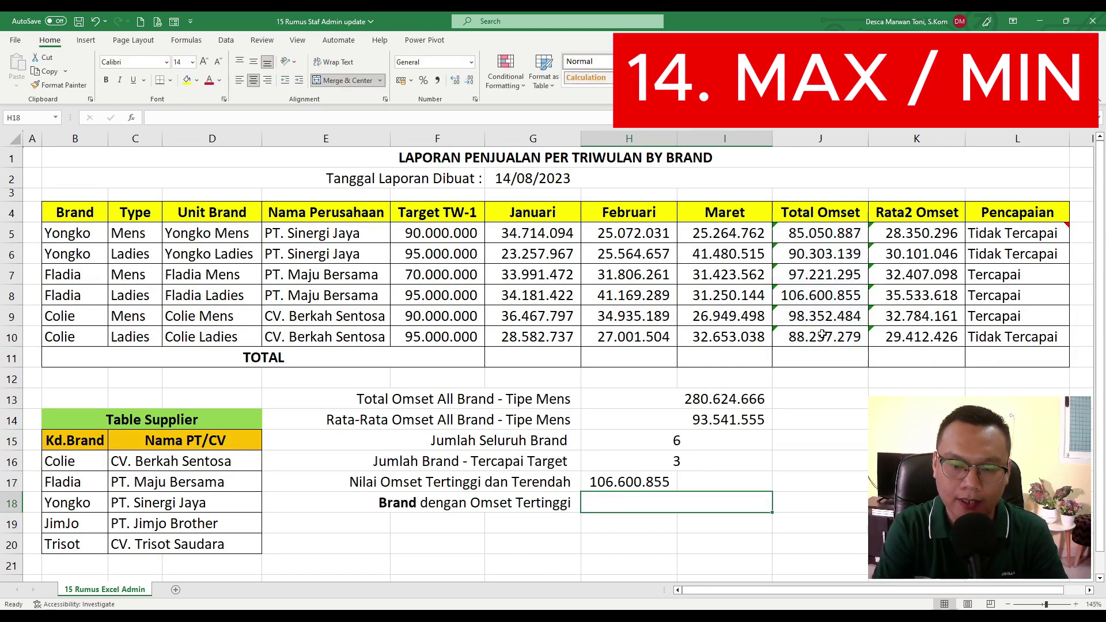
pyautogui.click(652, 485)
pyautogui.click(814, 290)
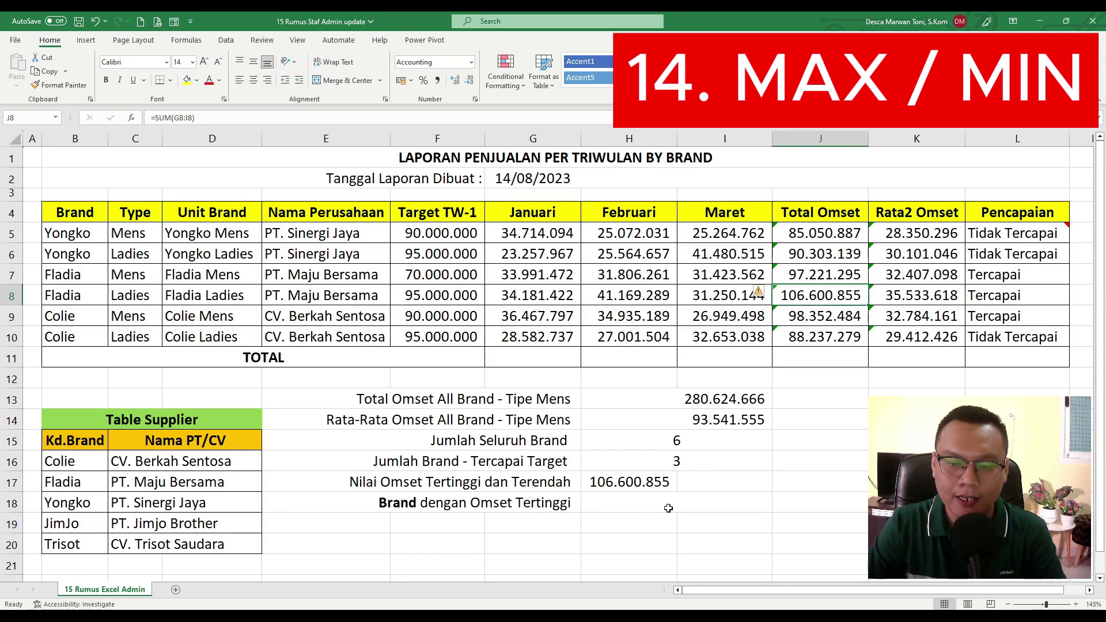
# Find the lowest Total Omset in I17 with =MIN(J5:J10) and compare it with the value in J5.
pyautogui.click(712, 479)
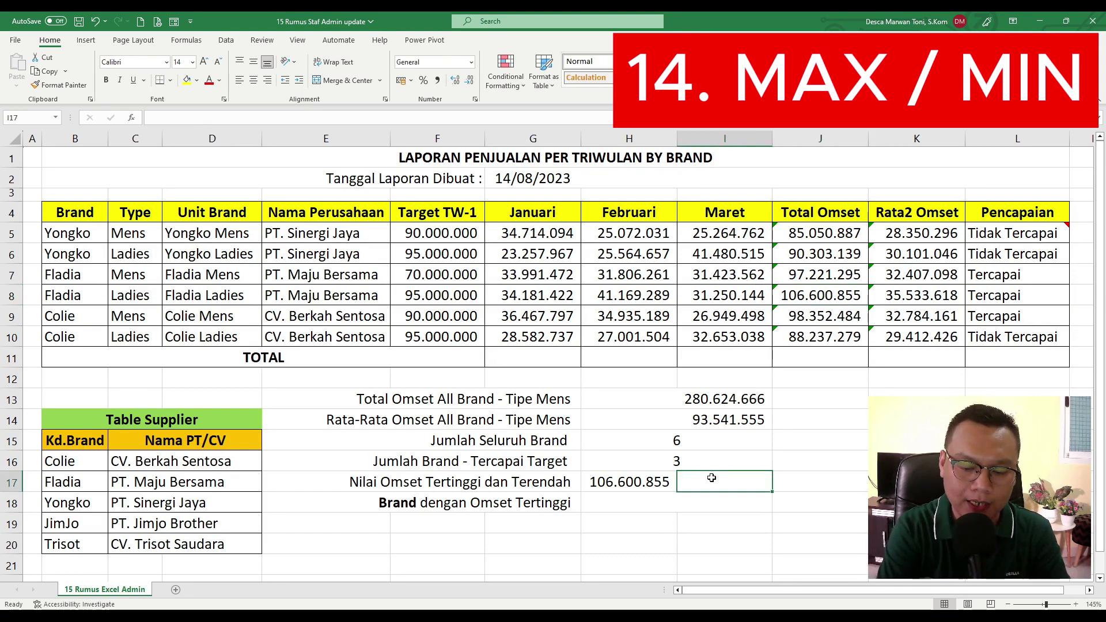
pyautogui.write('=MIN(')
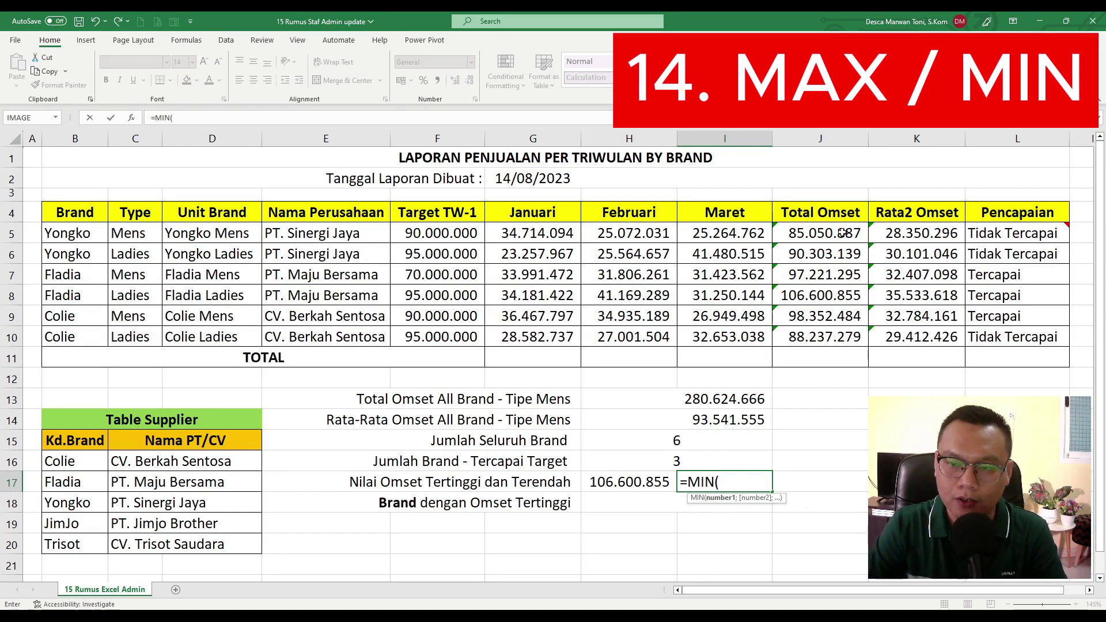
pyautogui.moveTo(842, 234); pyautogui.dragTo(843, 335)
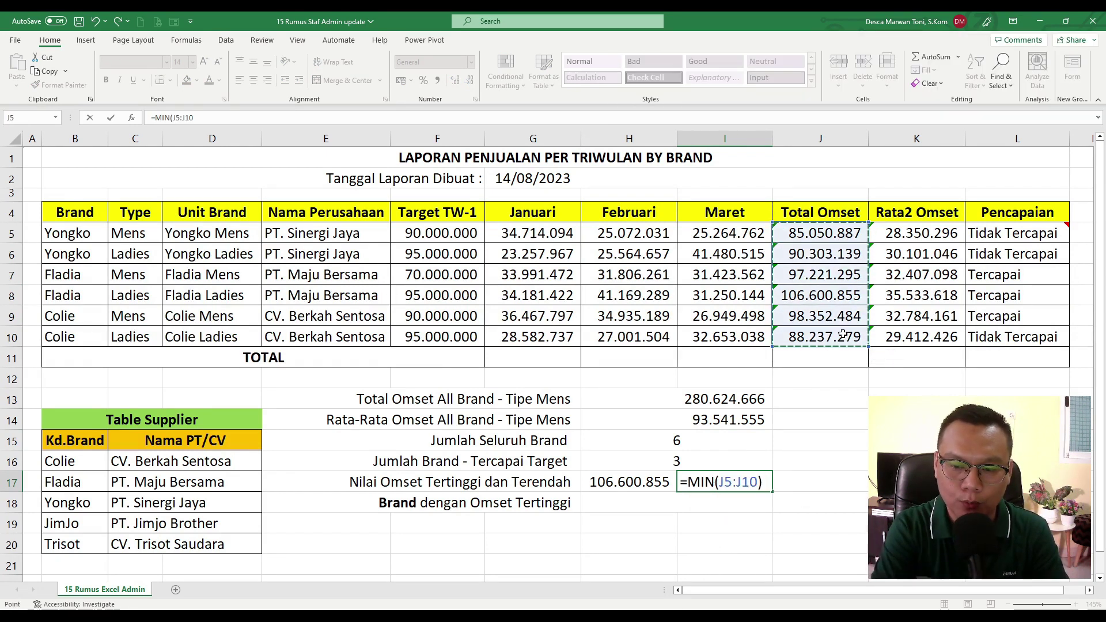
pyautogui.press('Return')
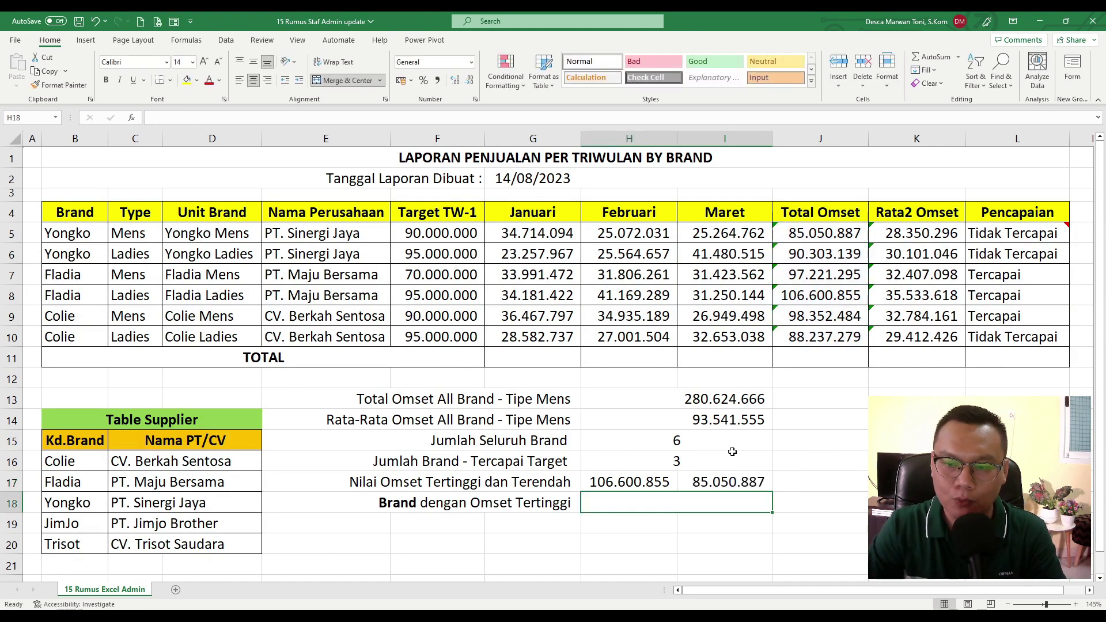
pyautogui.click(721, 478)
pyautogui.click(836, 233)
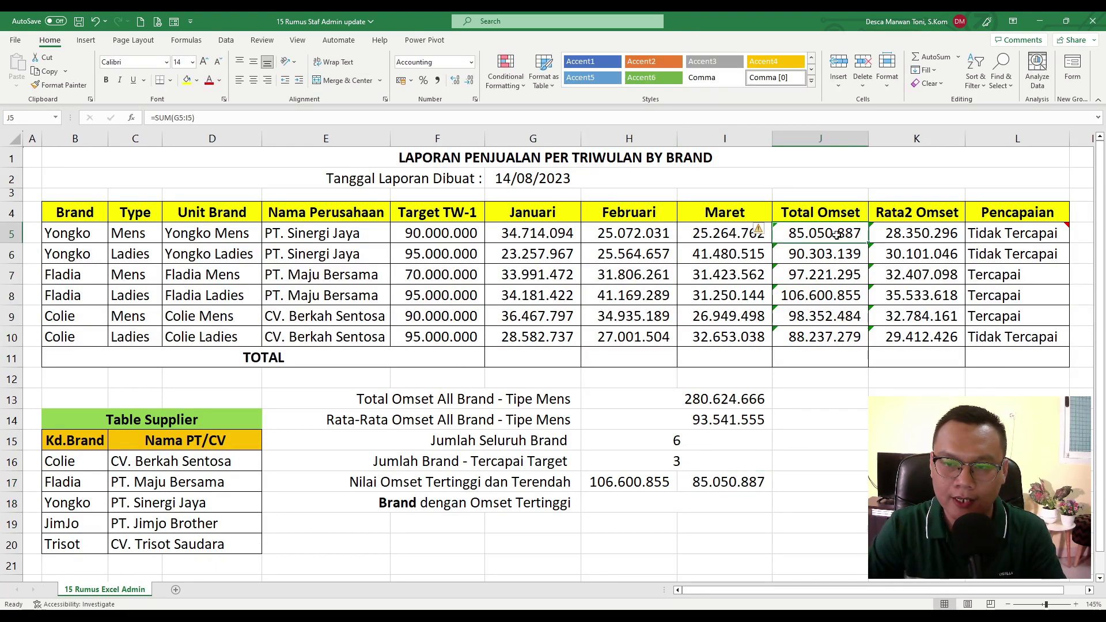
# Review the Brand dengan Omset Tertinggi label and its empty result cell H18.
pyautogui.click(651, 507)
pyautogui.click(685, 525)
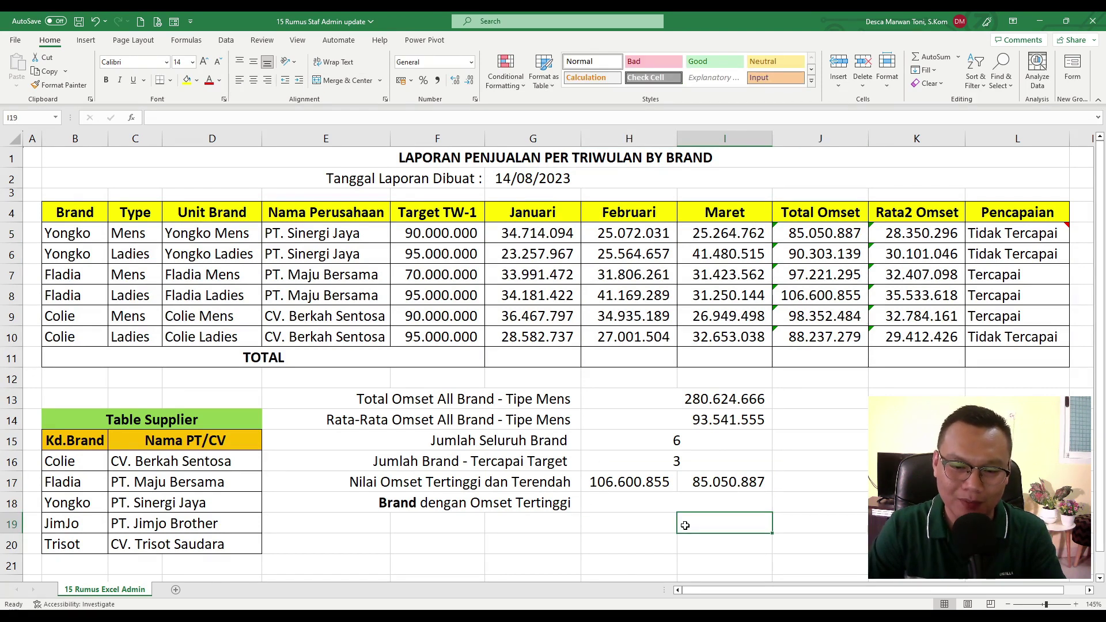
pyautogui.click(492, 540)
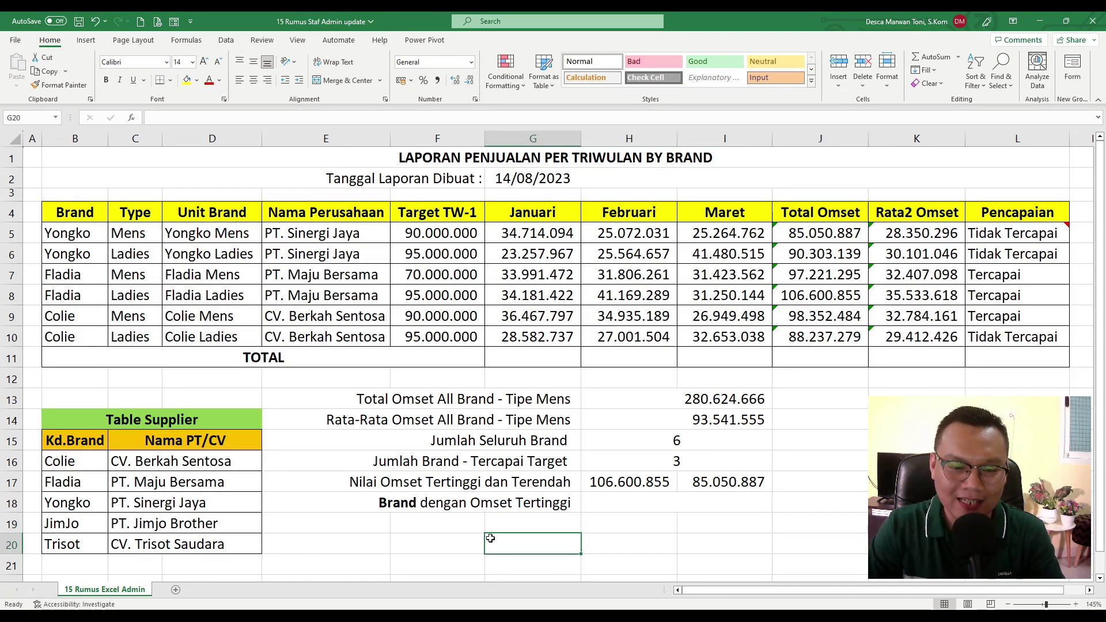
pyautogui.click(415, 522)
pyautogui.click(424, 503)
pyautogui.click(636, 505)
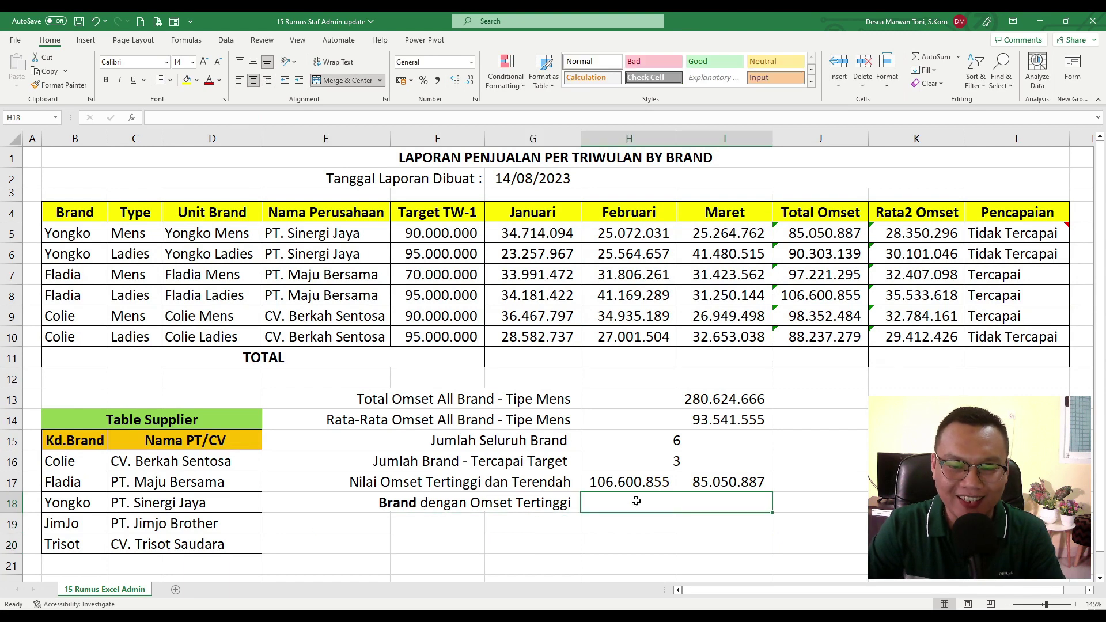
pyautogui.click(646, 541)
pyautogui.click(617, 501)
pyautogui.click(605, 524)
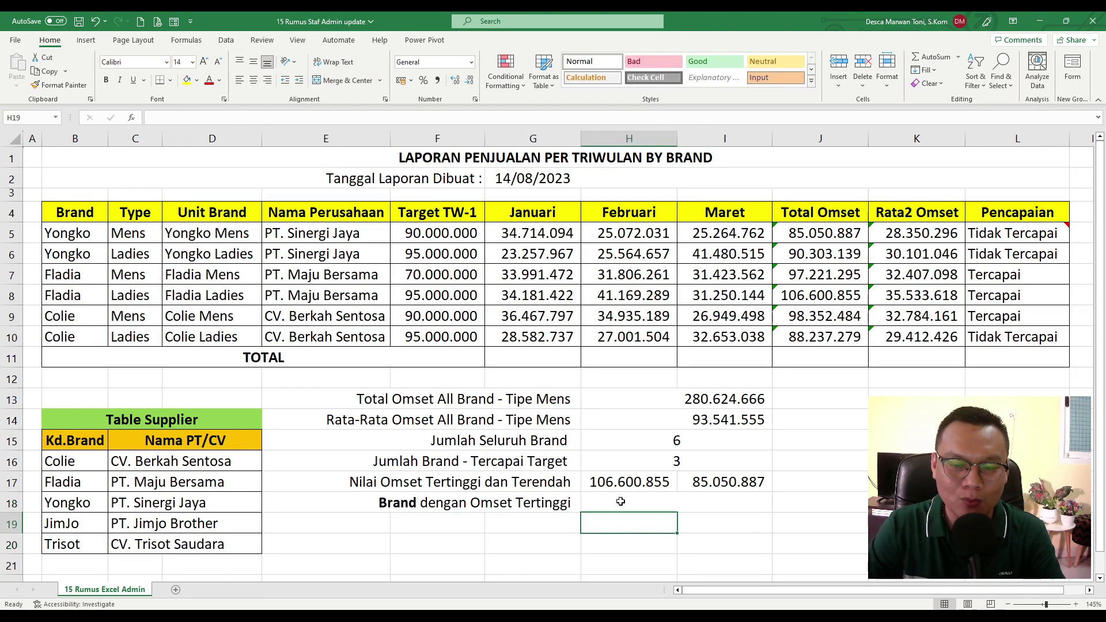
pyautogui.click(621, 501)
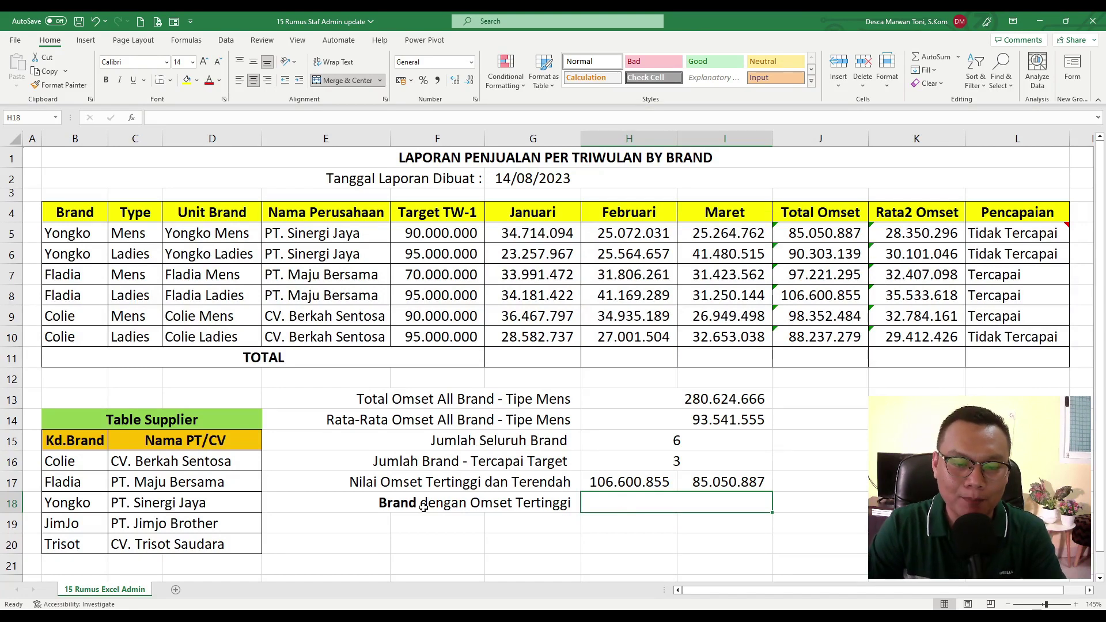
pyautogui.click(423, 507)
pyautogui.click(625, 503)
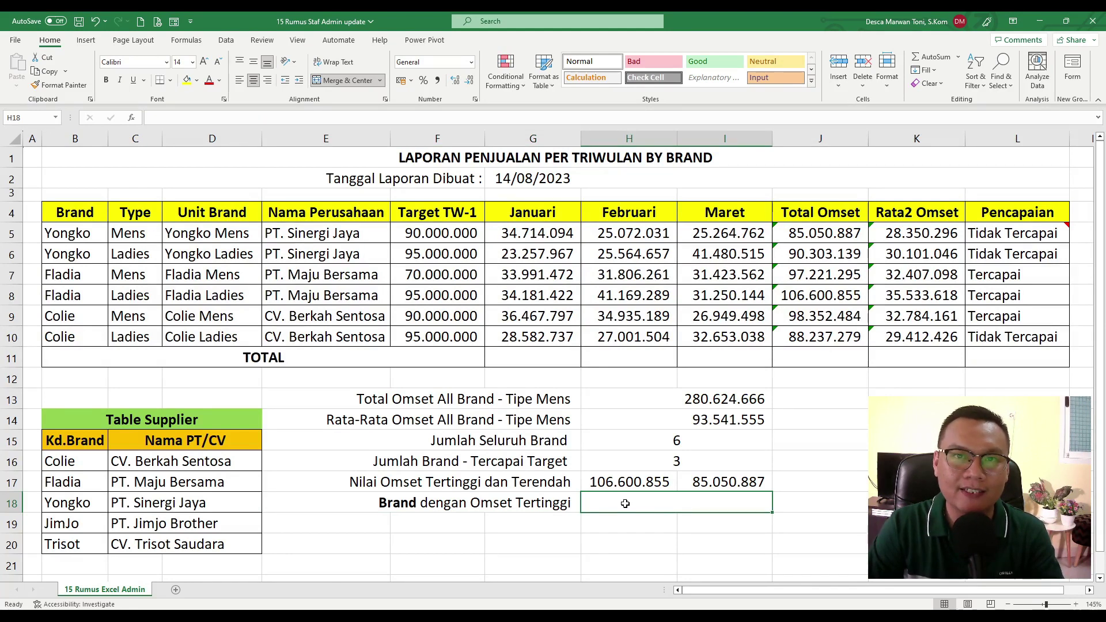
pyautogui.click(741, 521)
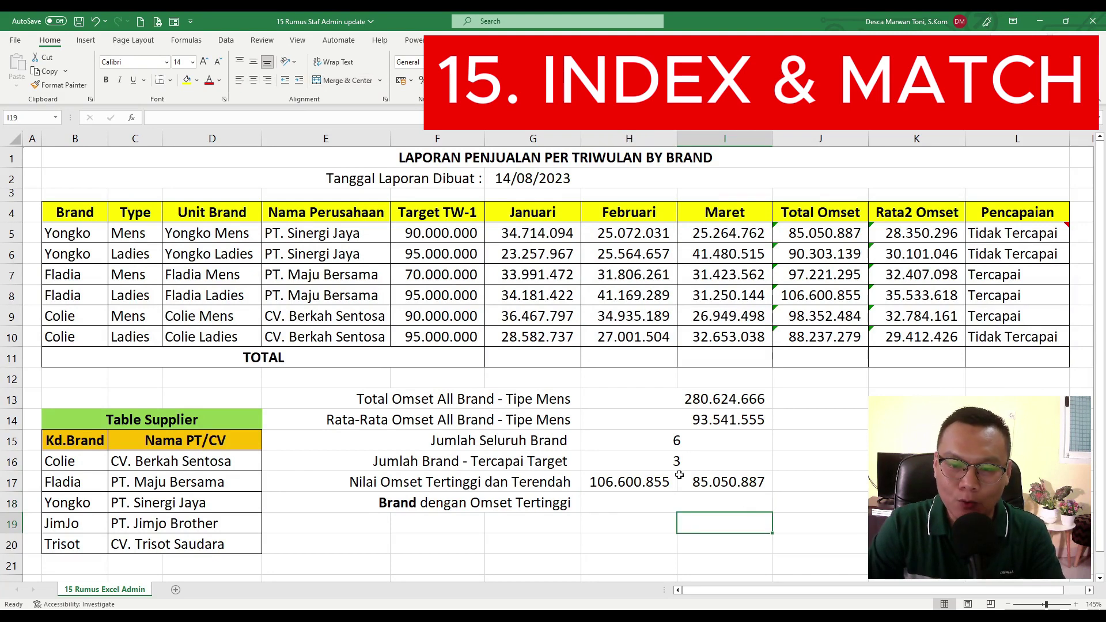
# Compare the highest Total Omset in J8 with its Unit Brand in D8 for the Brand dengan Omset Tertinggi question.
pyautogui.click(555, 506)
pyautogui.click(622, 466)
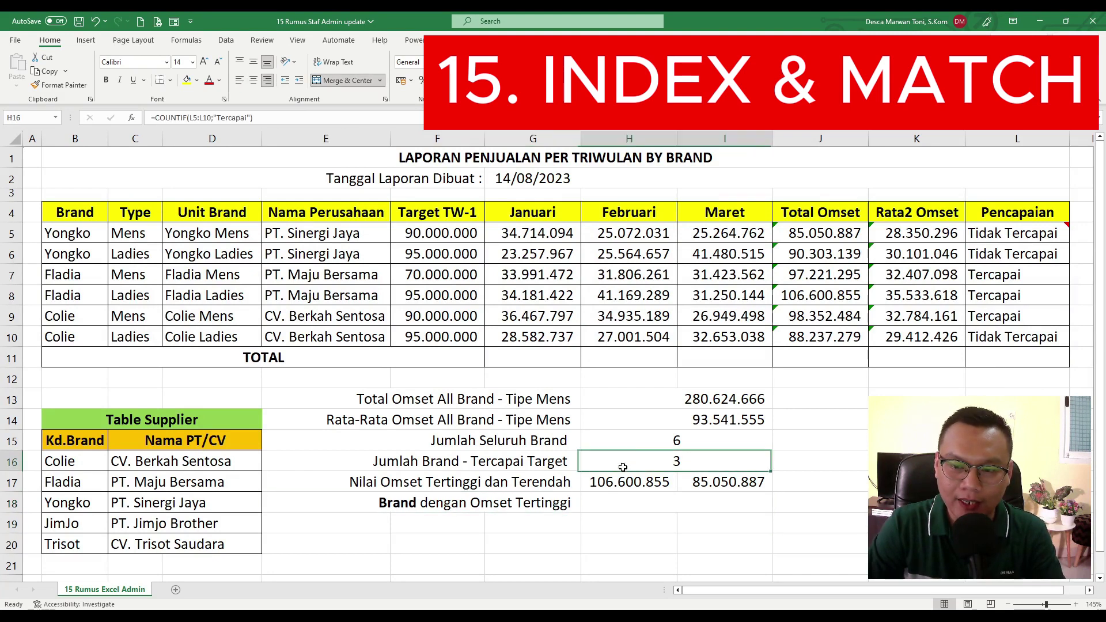
pyautogui.click(809, 299)
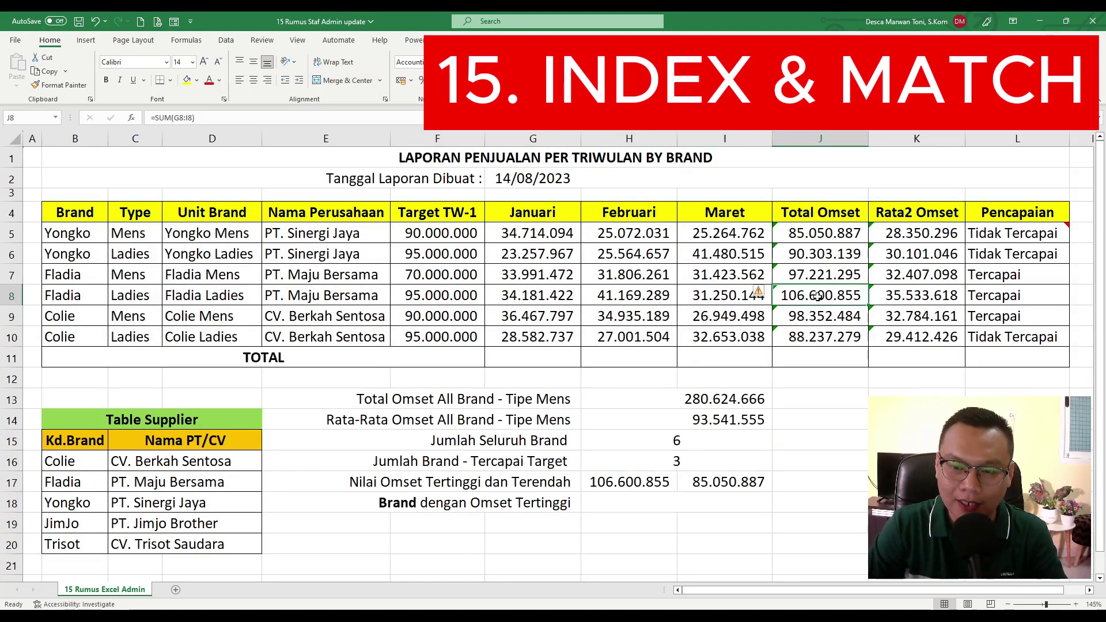
pyautogui.keyDown('ctrl'); pyautogui.click(192, 295); pyautogui.keyUp('ctrl')
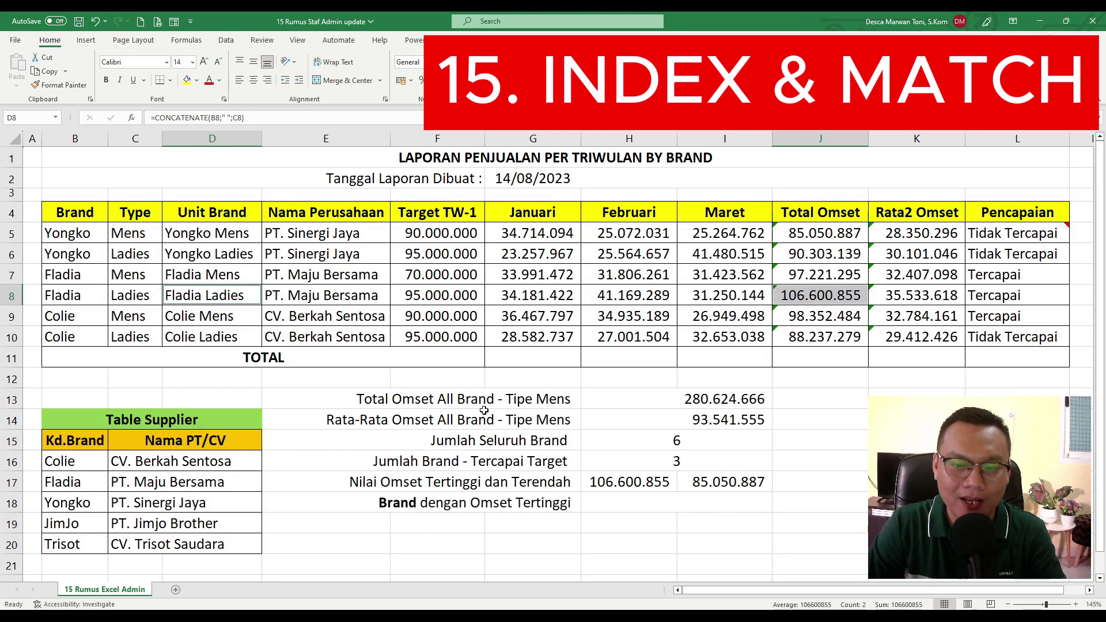
# Find the row position of the highest Total Omset in H18 with =MATCH(H17;J5:J10;0).
pyautogui.click(640, 506)
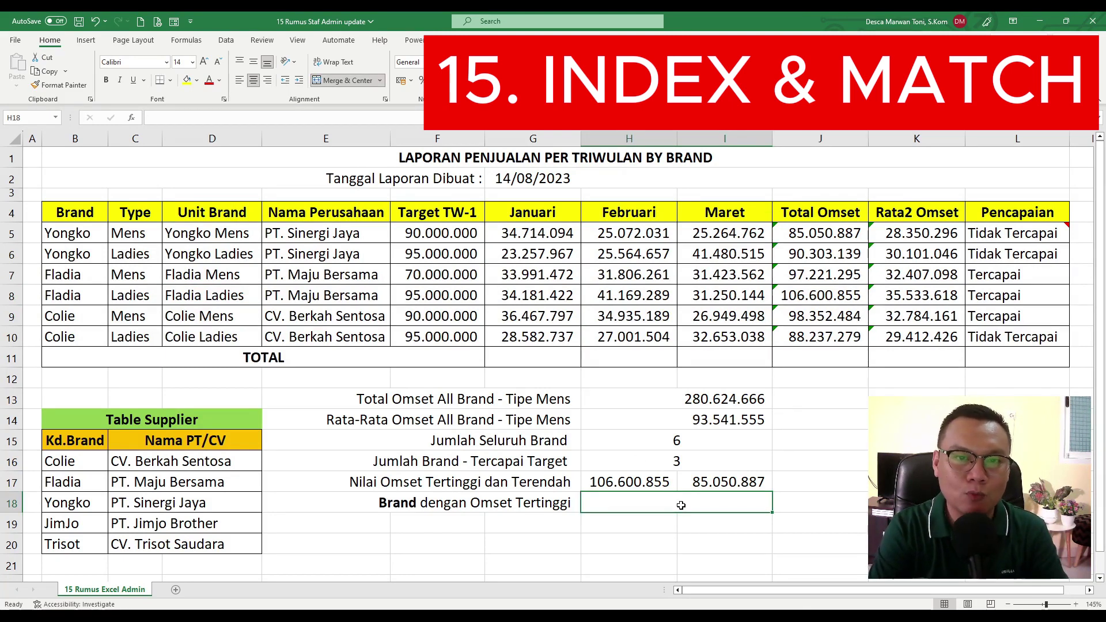
pyautogui.write('=MATCH')
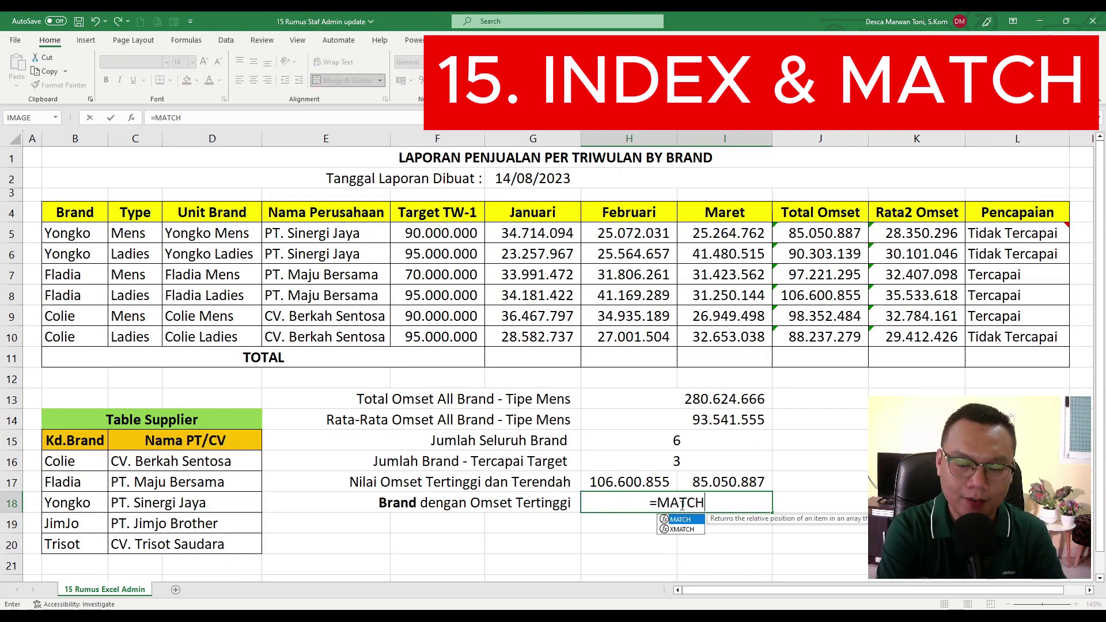
pyautogui.write('(')
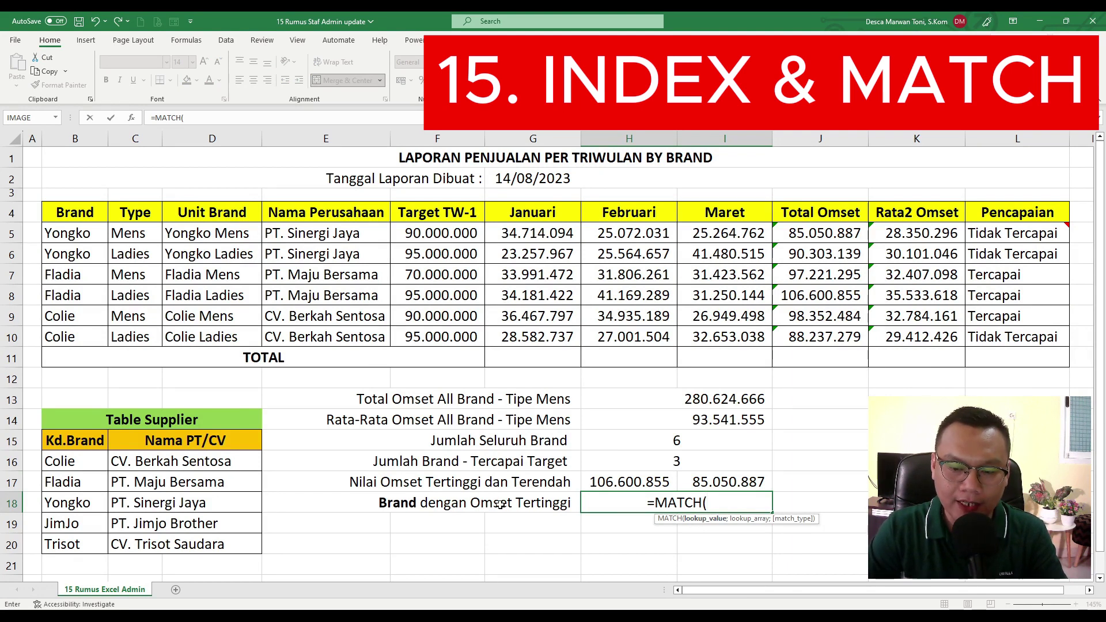
pyautogui.click(629, 481)
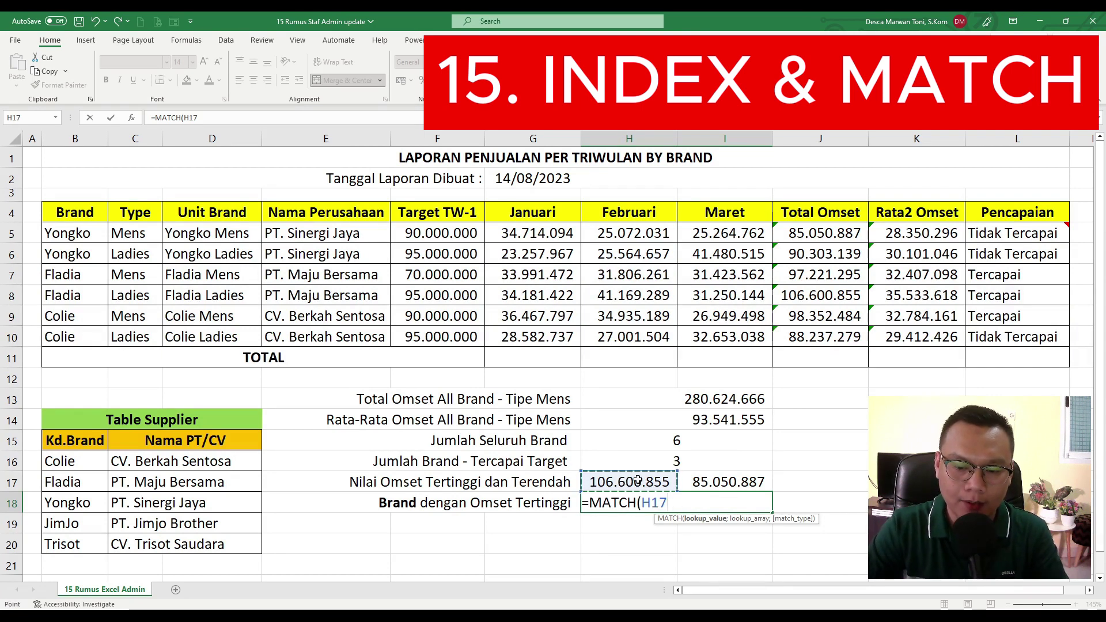
pyautogui.write(';')
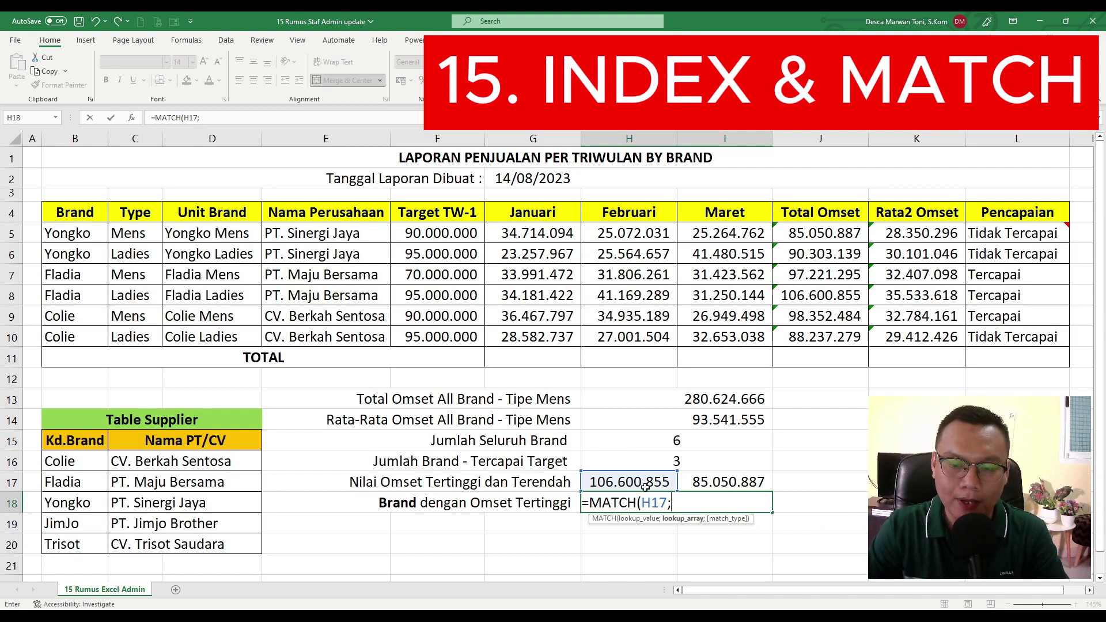
pyautogui.click(838, 233)
pyautogui.moveTo(838, 233); pyautogui.dragTo(841, 337)
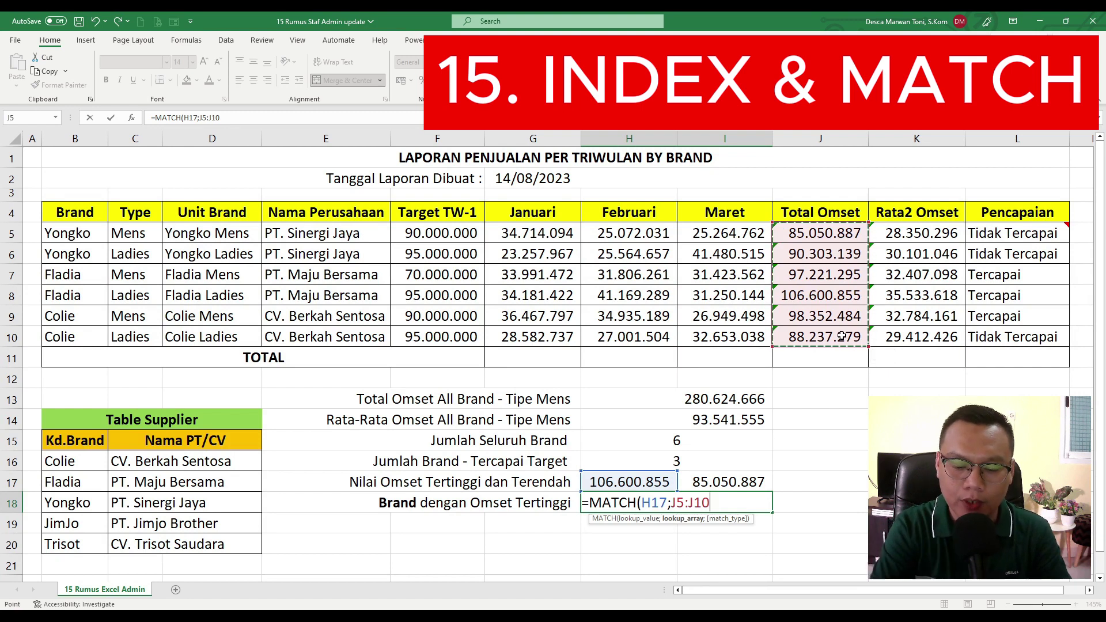
pyautogui.write(';')
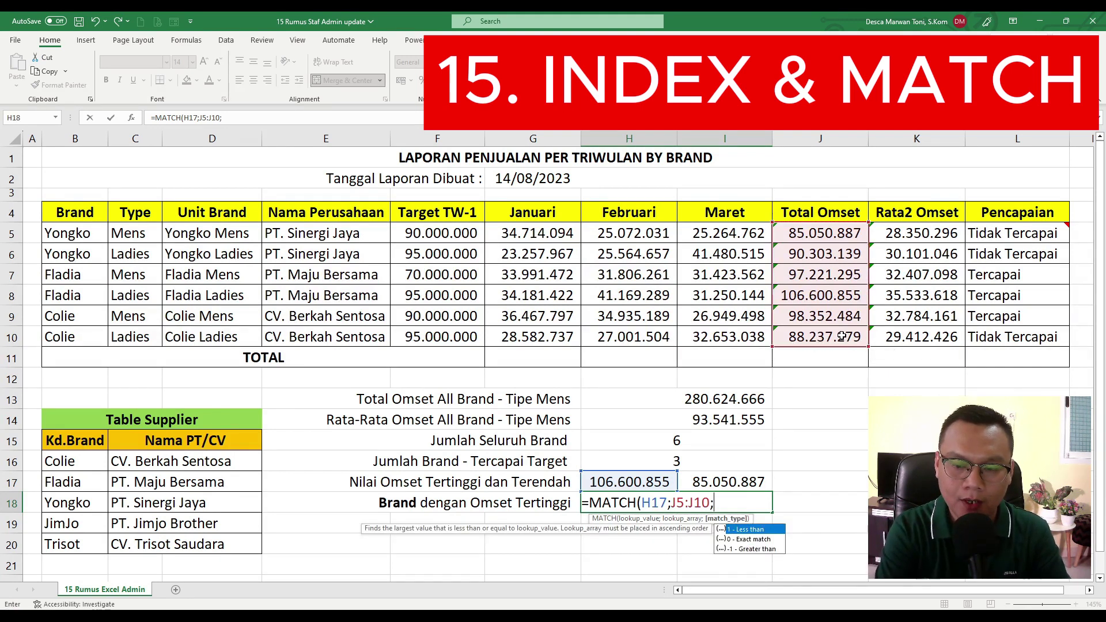
pyautogui.write('0')
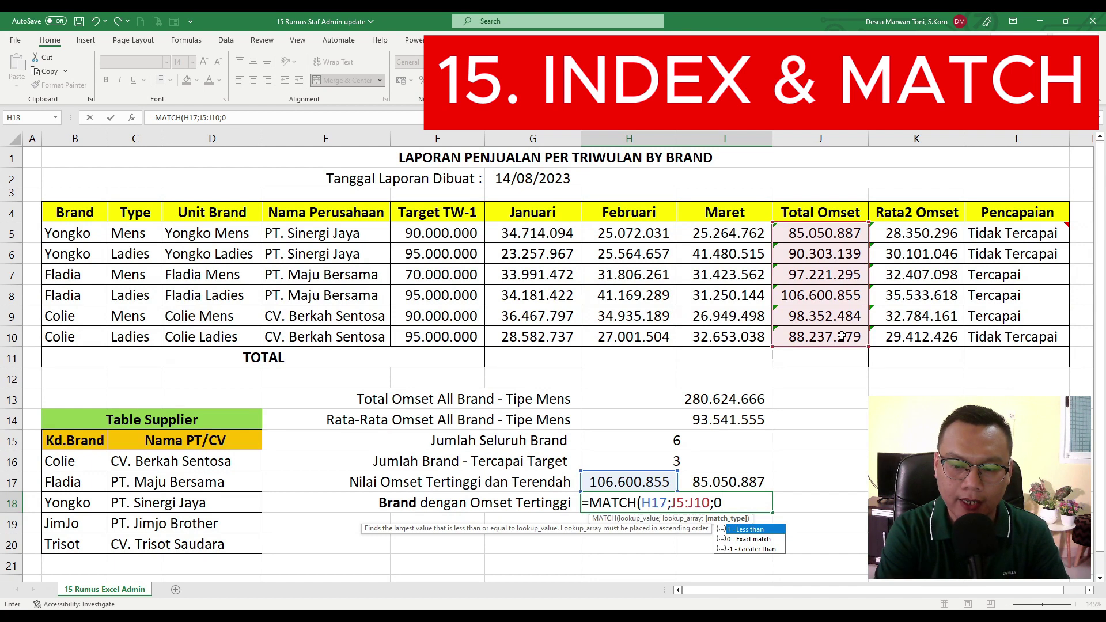
pyautogui.write(')')
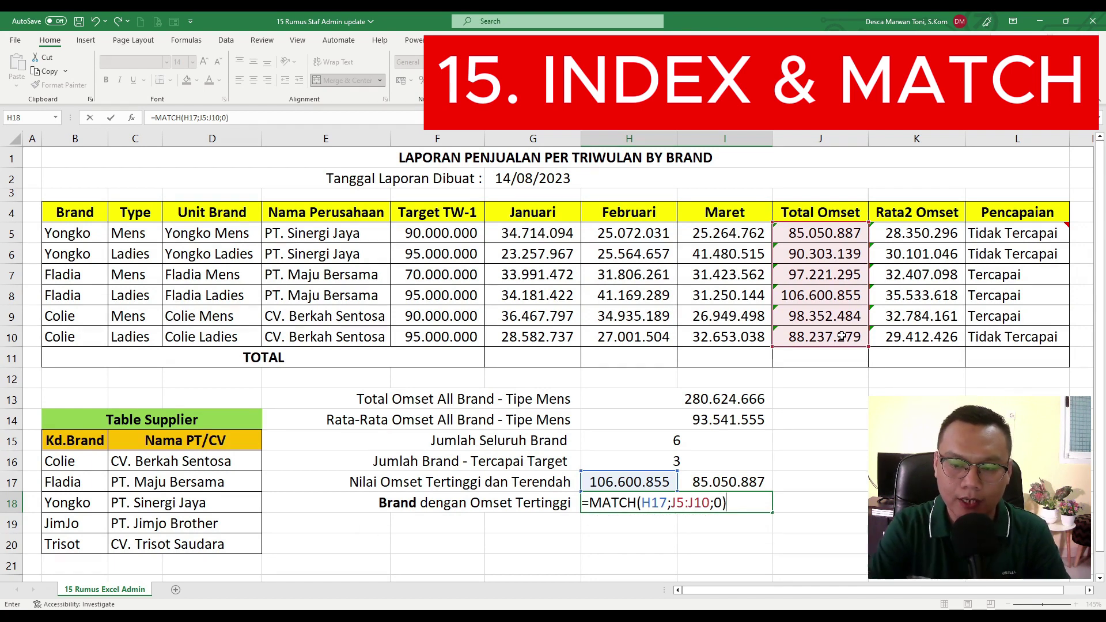
pyautogui.press('Return')
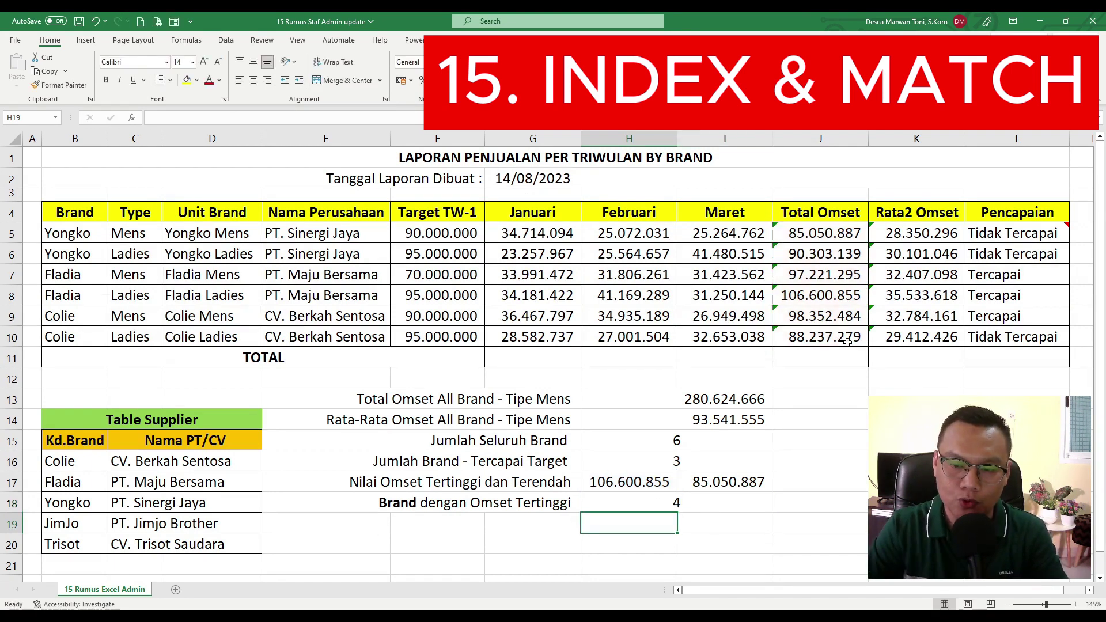
# Check the H18 MATCH result by counting down the Total Omset cells from J5 to J8.
pyautogui.click(712, 501)
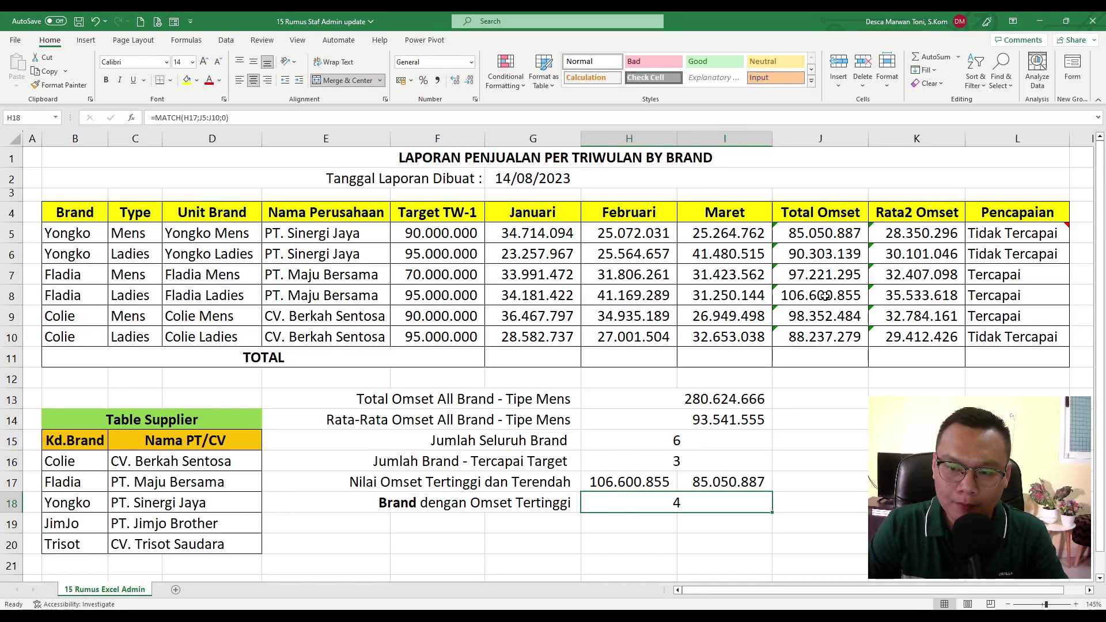
pyautogui.click(604, 479)
pyautogui.click(851, 294)
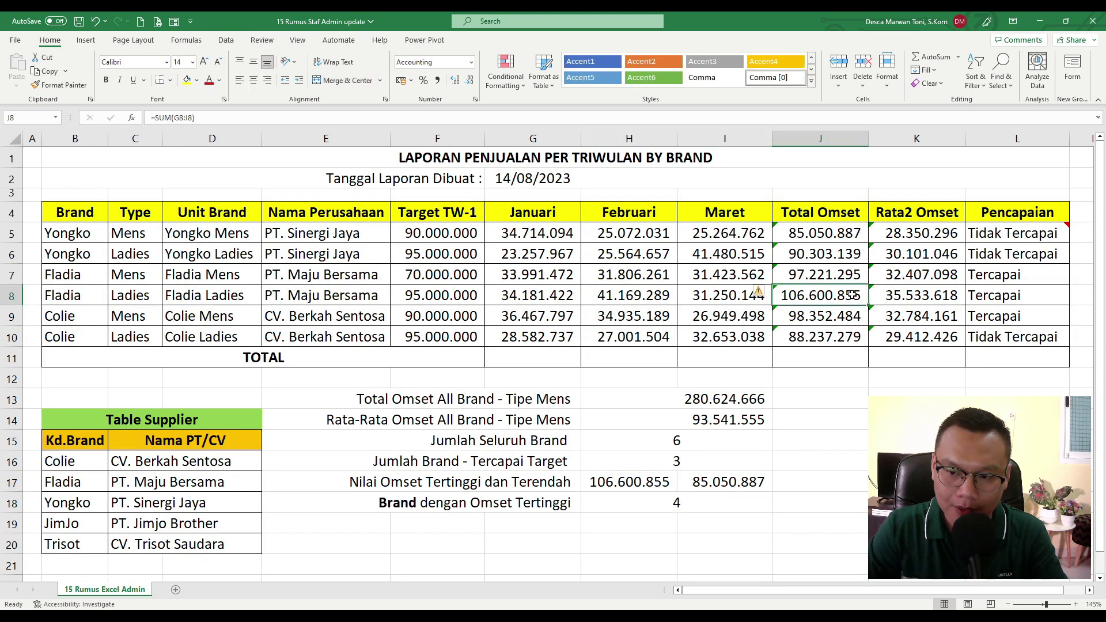
pyautogui.click(839, 232)
pyautogui.click(811, 295)
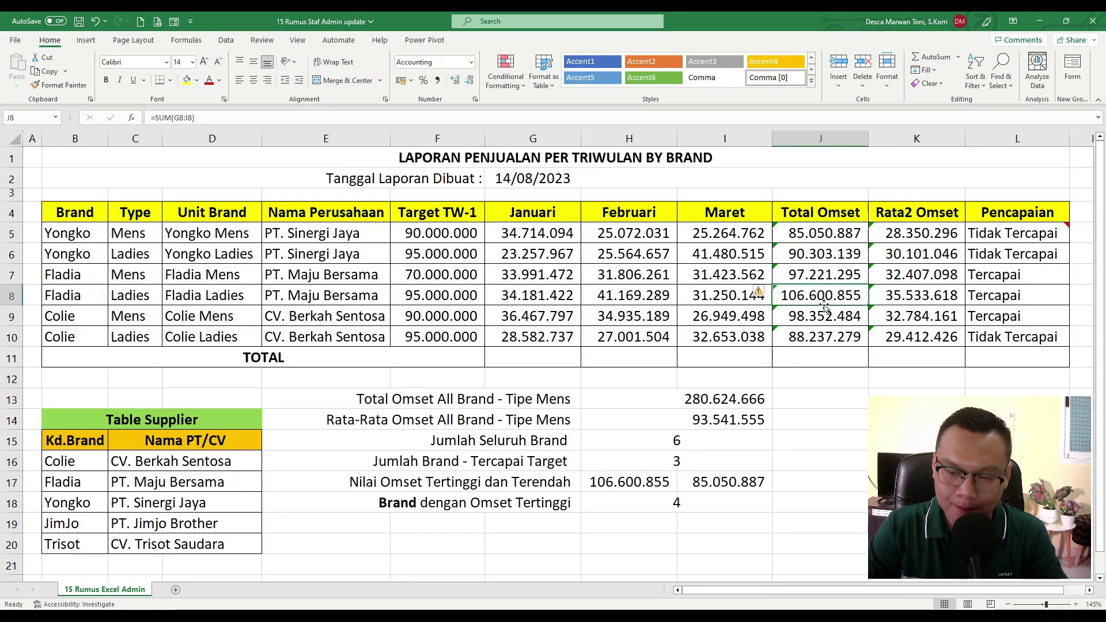
pyautogui.click(811, 234)
pyautogui.click(804, 258)
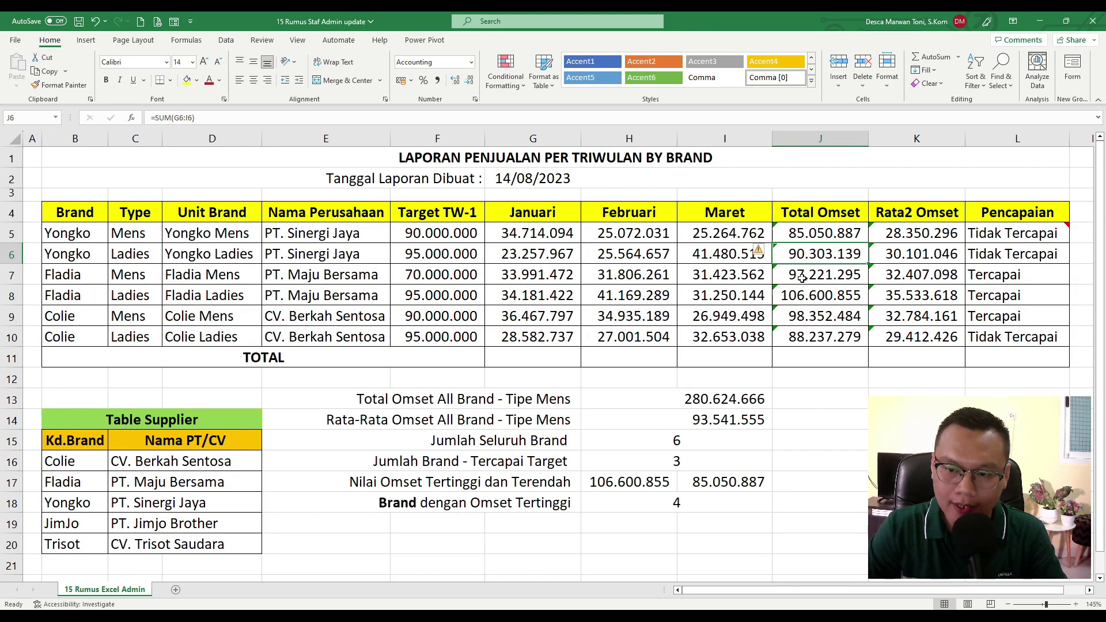
pyautogui.click(802, 278)
pyautogui.click(800, 296)
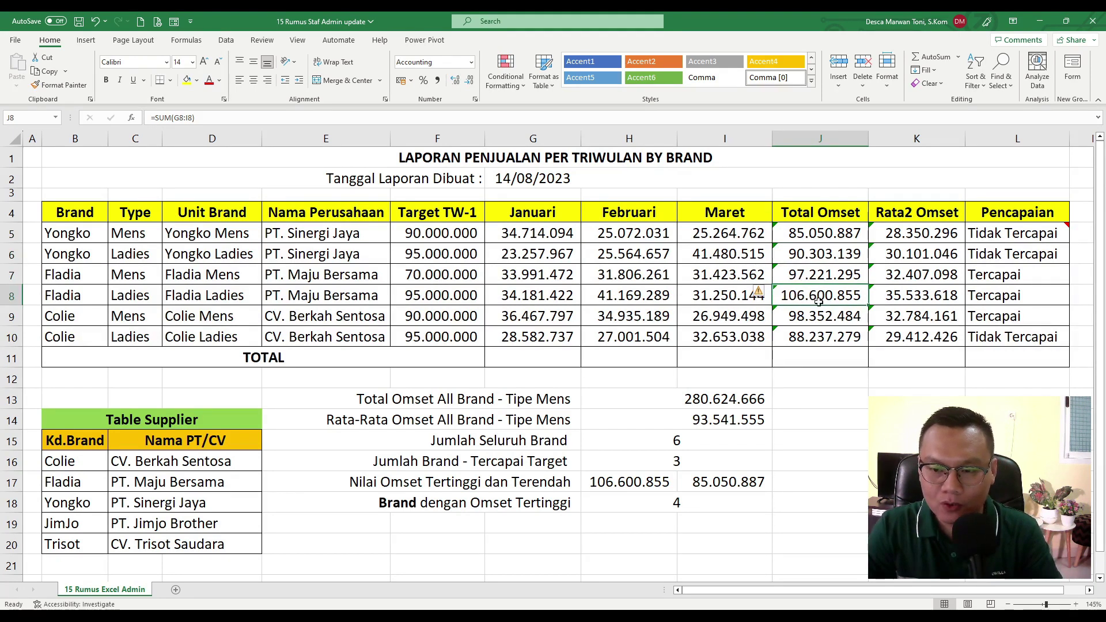
# Return the Unit Brand at the matched position in H19 with =INDEX(D5:D10;H18).
pyautogui.click(677, 501)
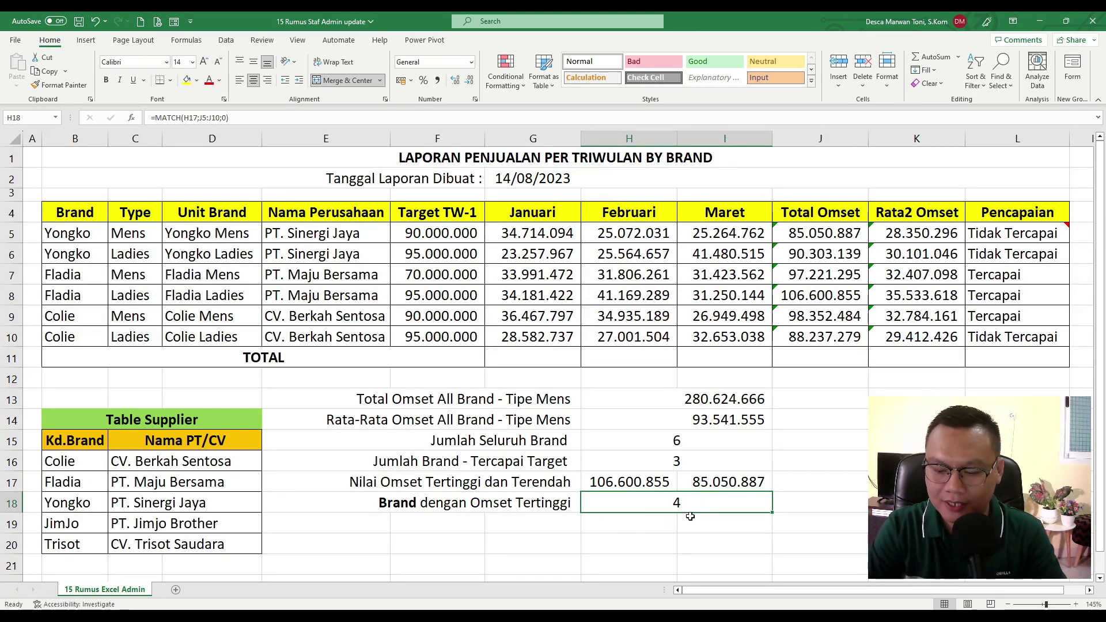
pyautogui.press('Down')
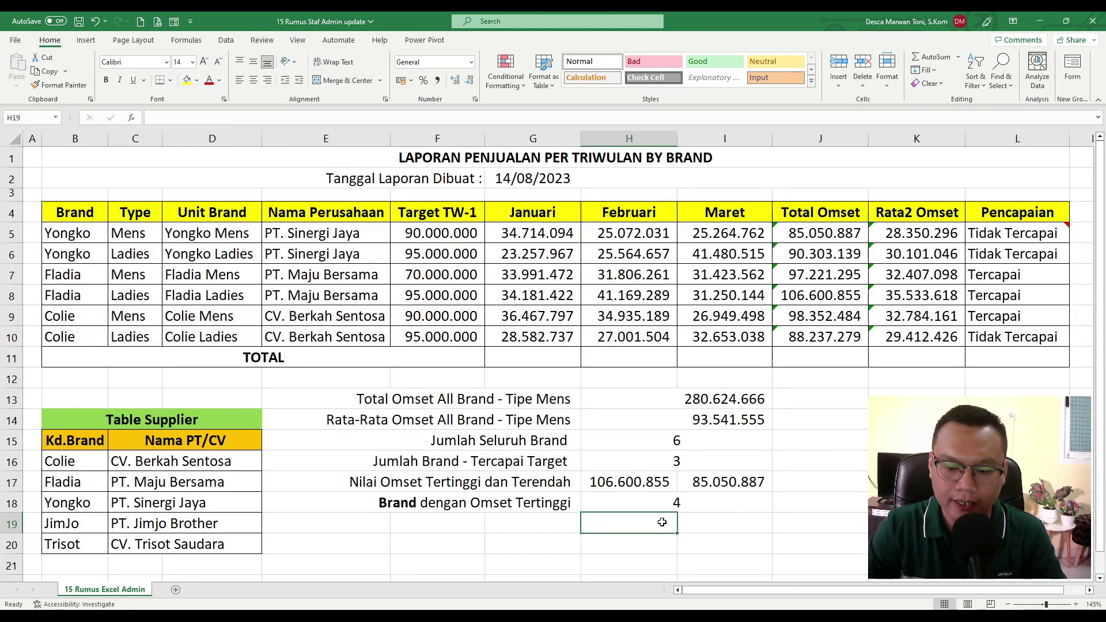
pyautogui.write('=INDEX')
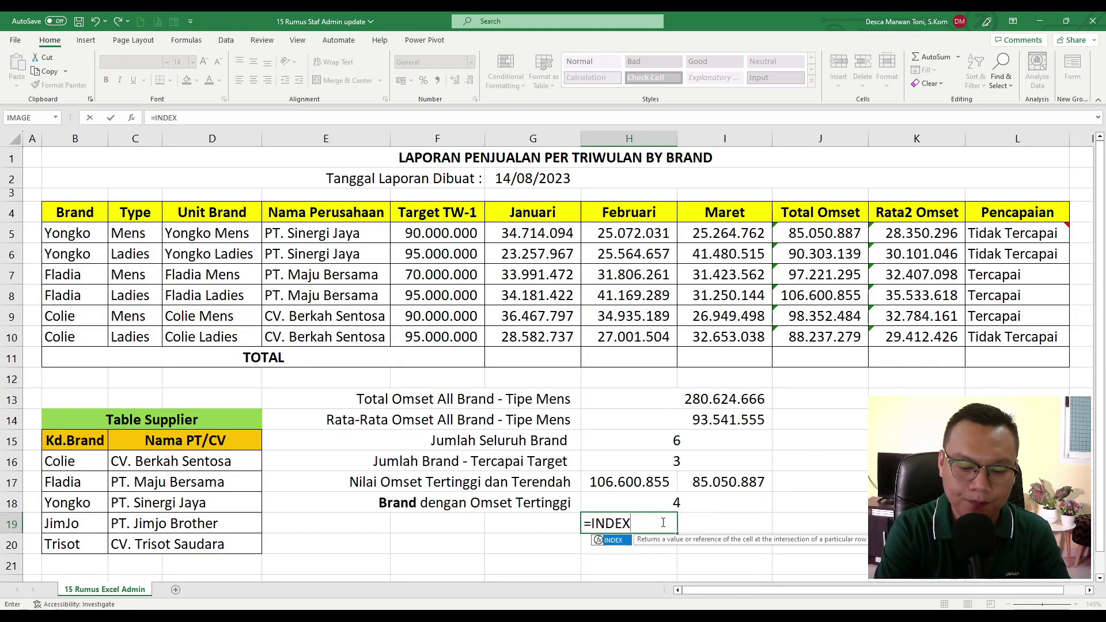
pyautogui.write('(')
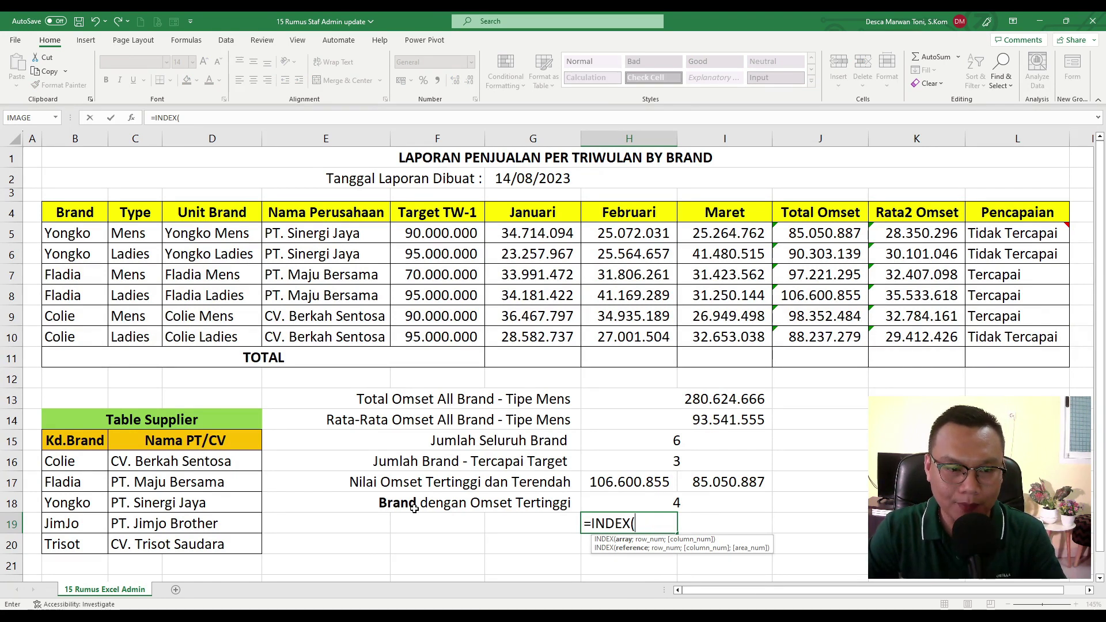
pyautogui.moveTo(209, 233); pyautogui.dragTo(221, 331)
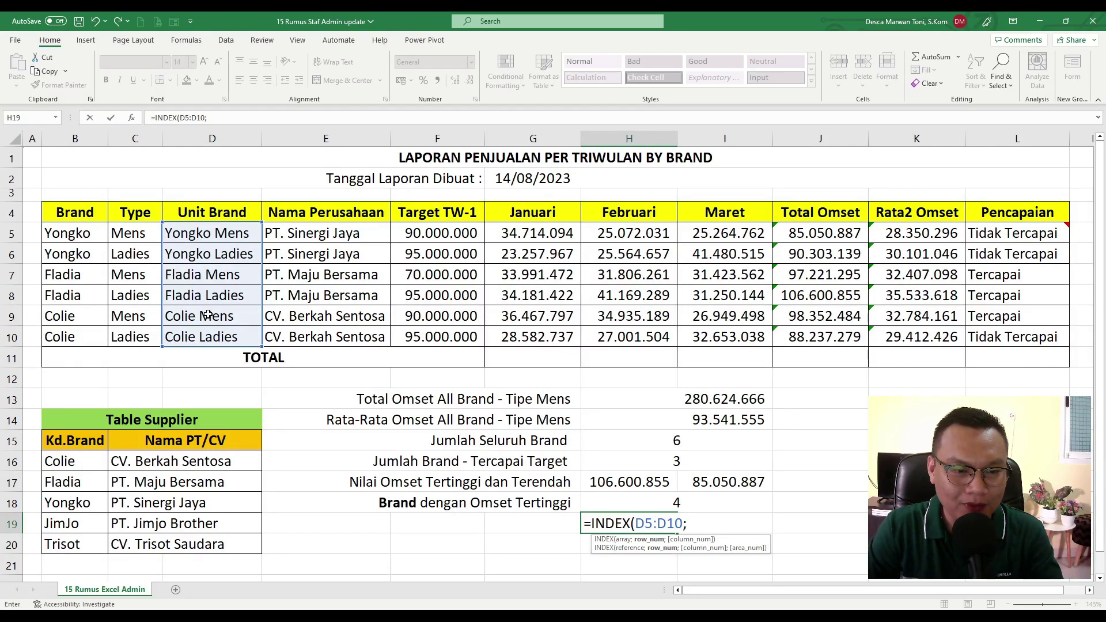
pyautogui.click(655, 501)
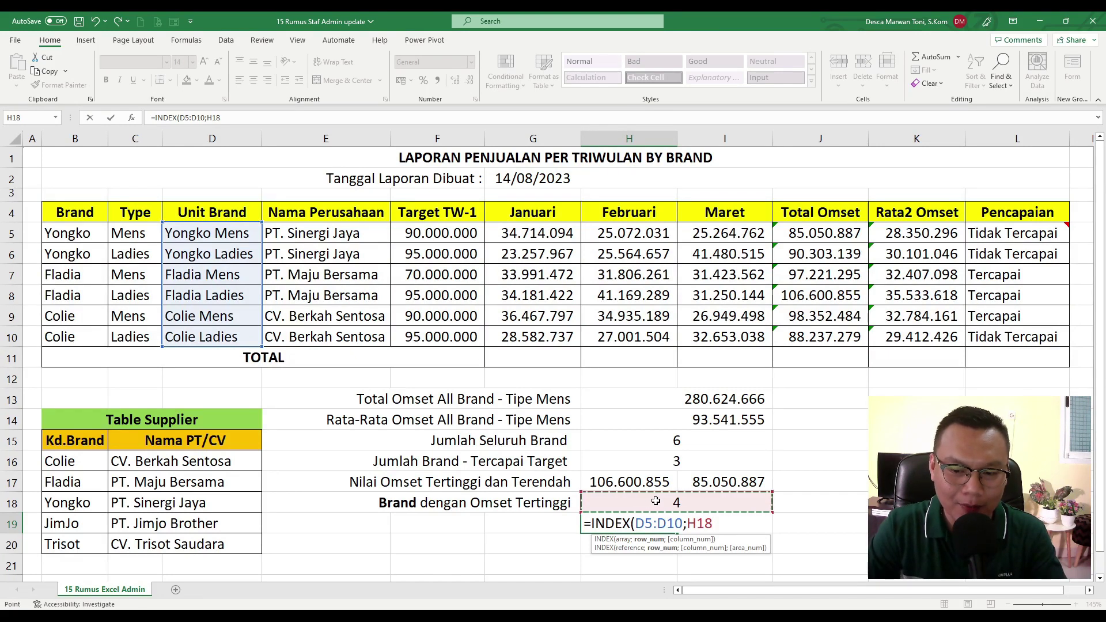
pyautogui.write(')')
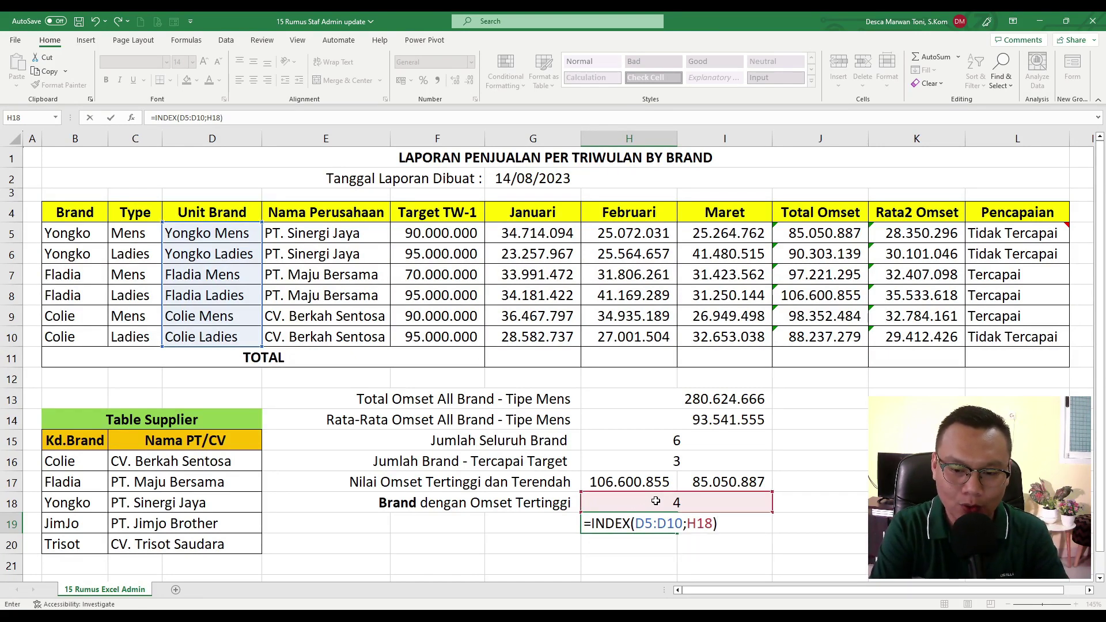
pyautogui.press('Return')
# Highlight the highest Total Omset in J8 and its Unit Brand in D8 with yellow fill.
pyautogui.click(644, 522)
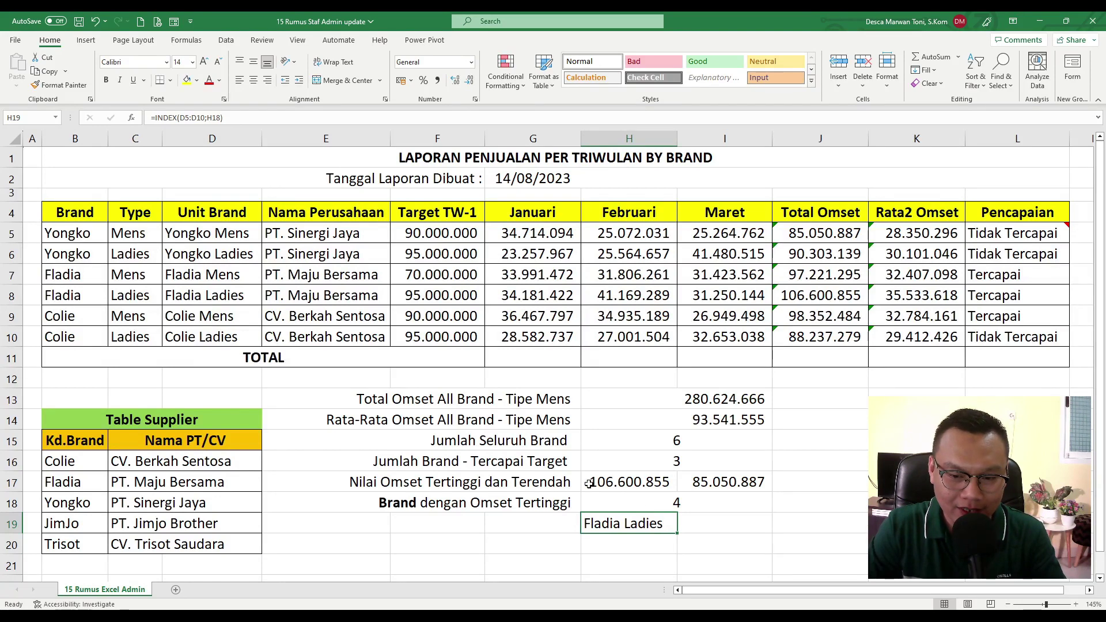
pyautogui.click(660, 475)
pyautogui.click(807, 295)
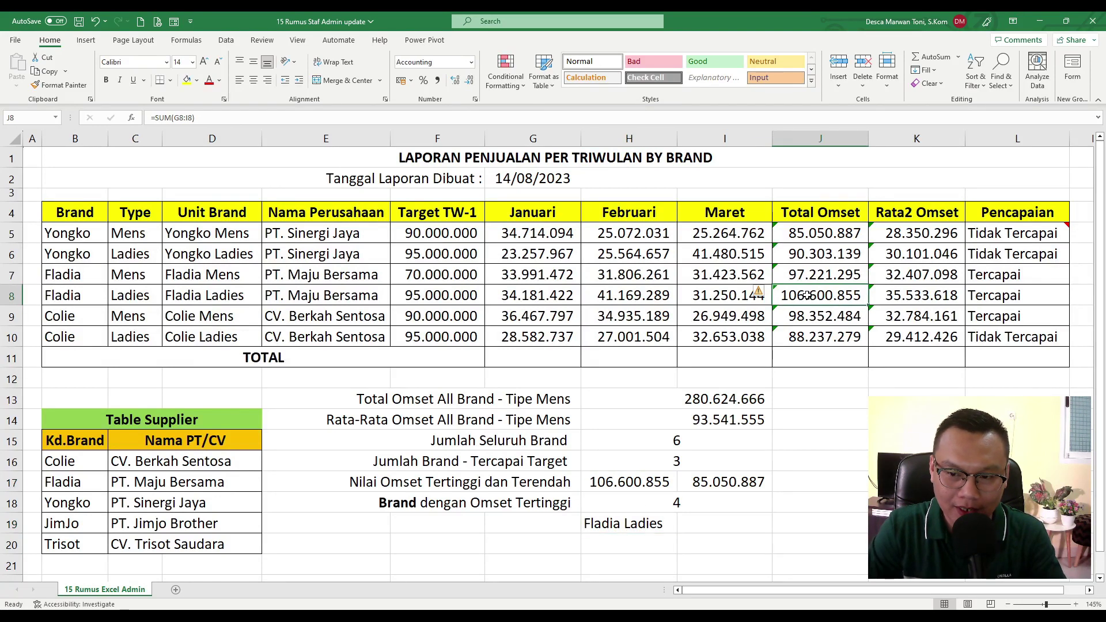
pyautogui.click(186, 80)
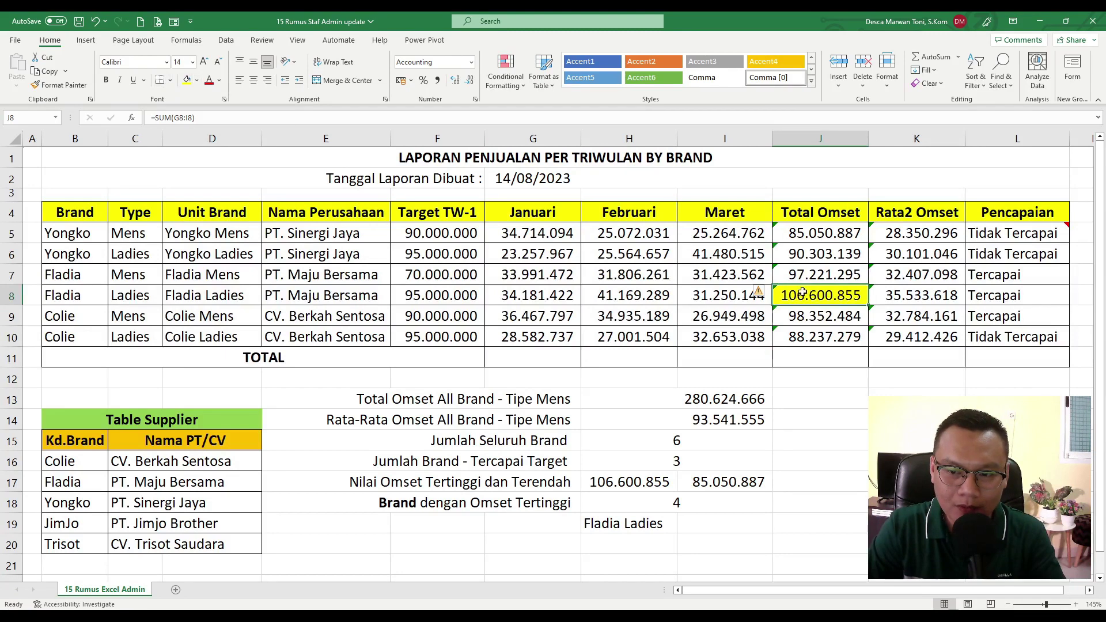
pyautogui.click(212, 298)
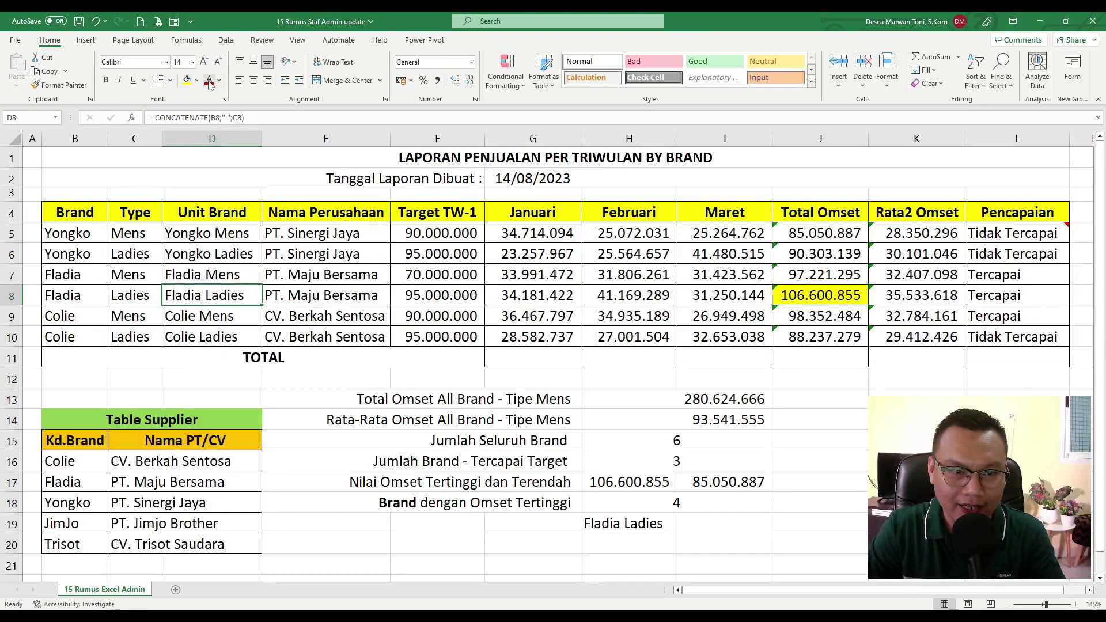
pyautogui.click(186, 80)
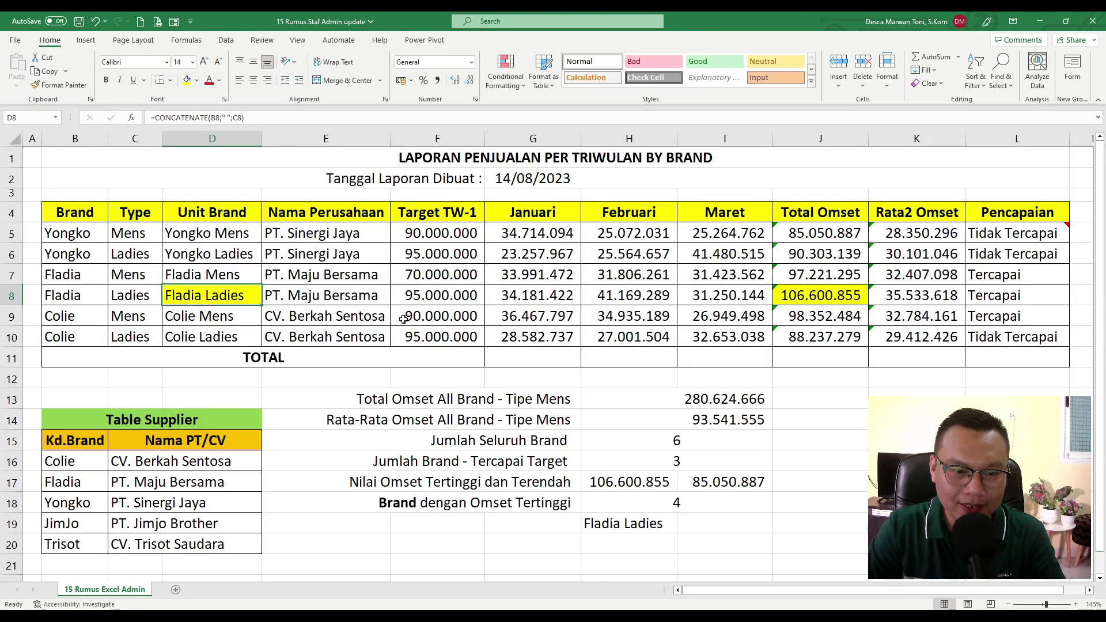
pyautogui.click(742, 508)
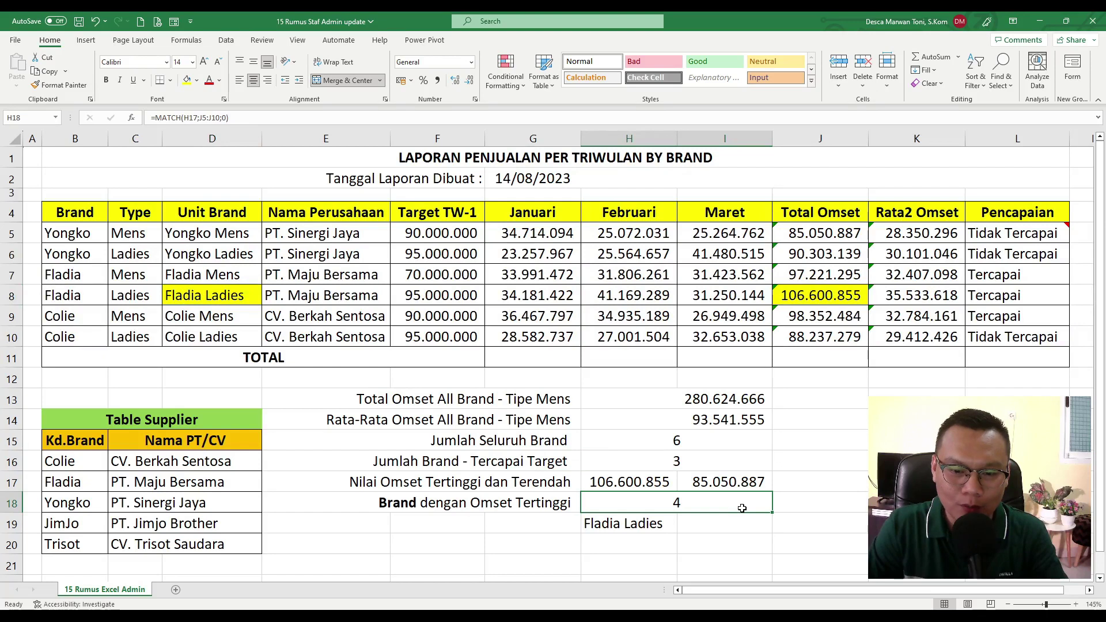
pyautogui.click(477, 507)
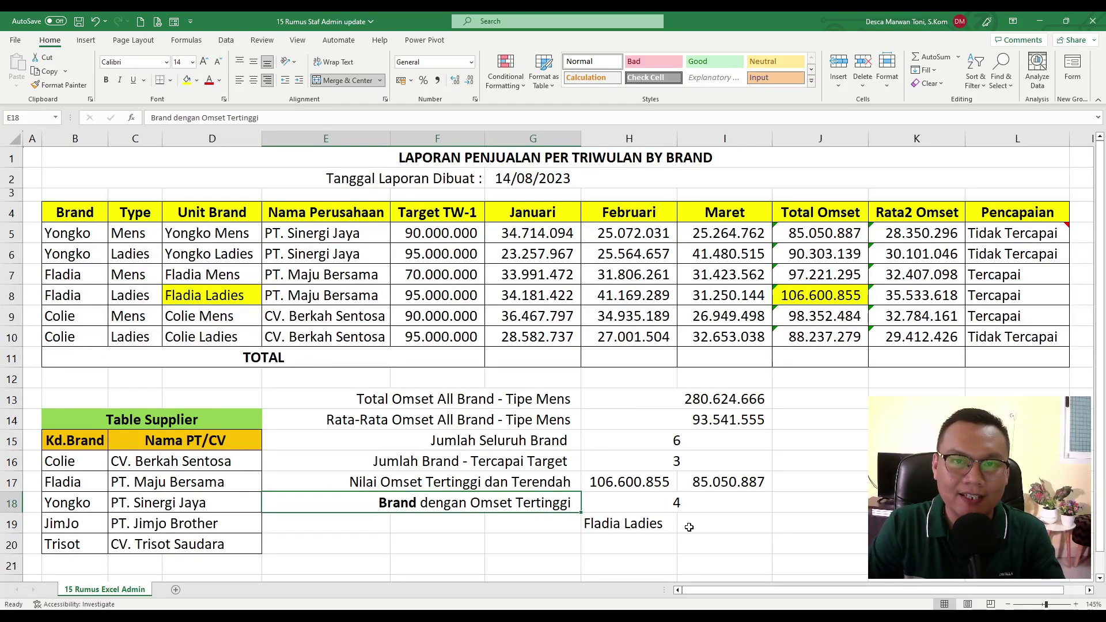
# Merge and center H20:I20 and return the Unit Brand with the highest Total Omset there using =INDEX(D5:D10;MATCH(H17;J5:J10;0)).
pyautogui.click(634, 550)
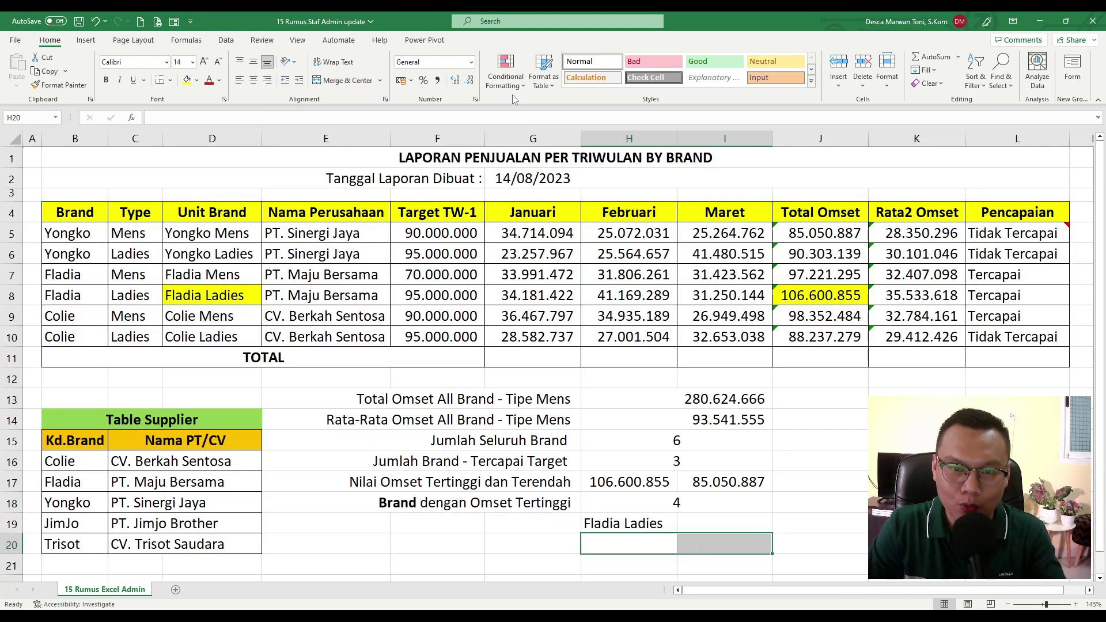
pyautogui.click(346, 80)
pyautogui.write('=')
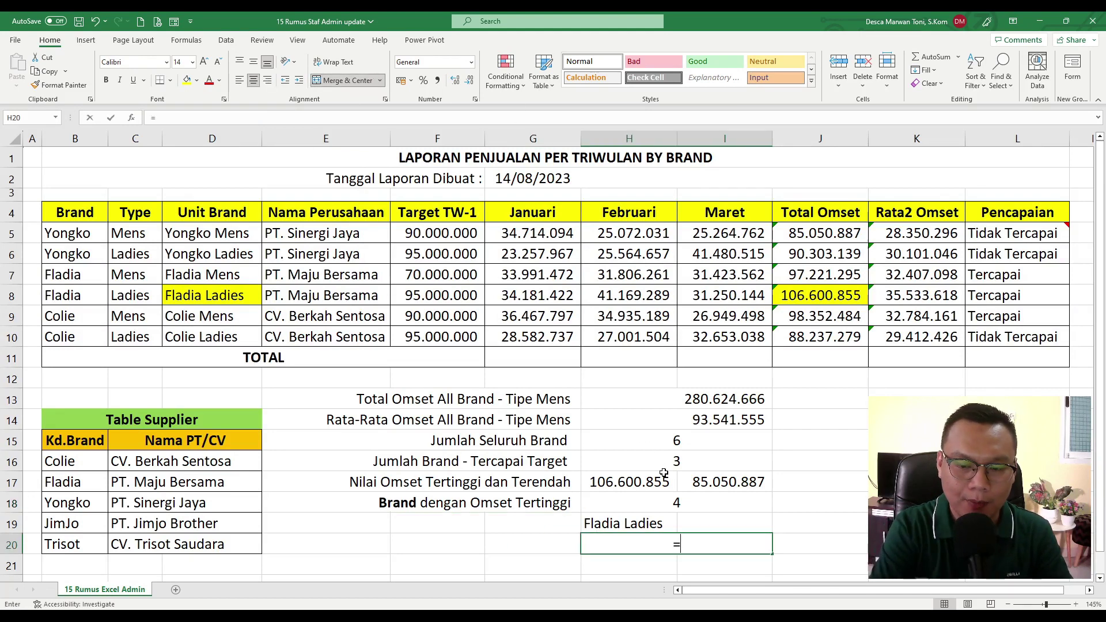
pyautogui.write('INDEX')
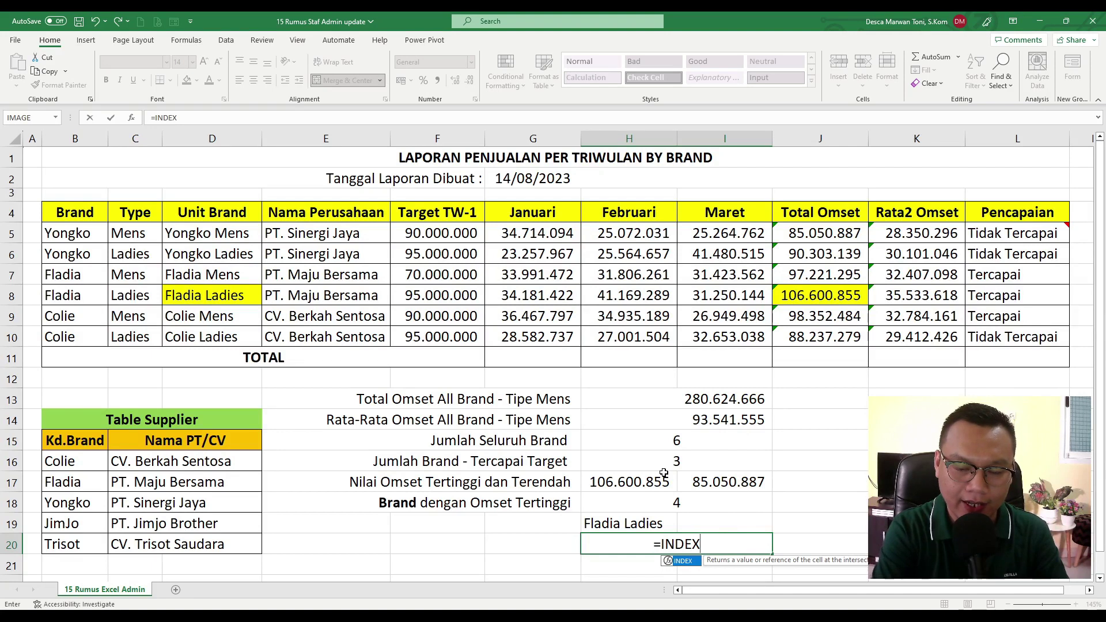
pyautogui.write('(')
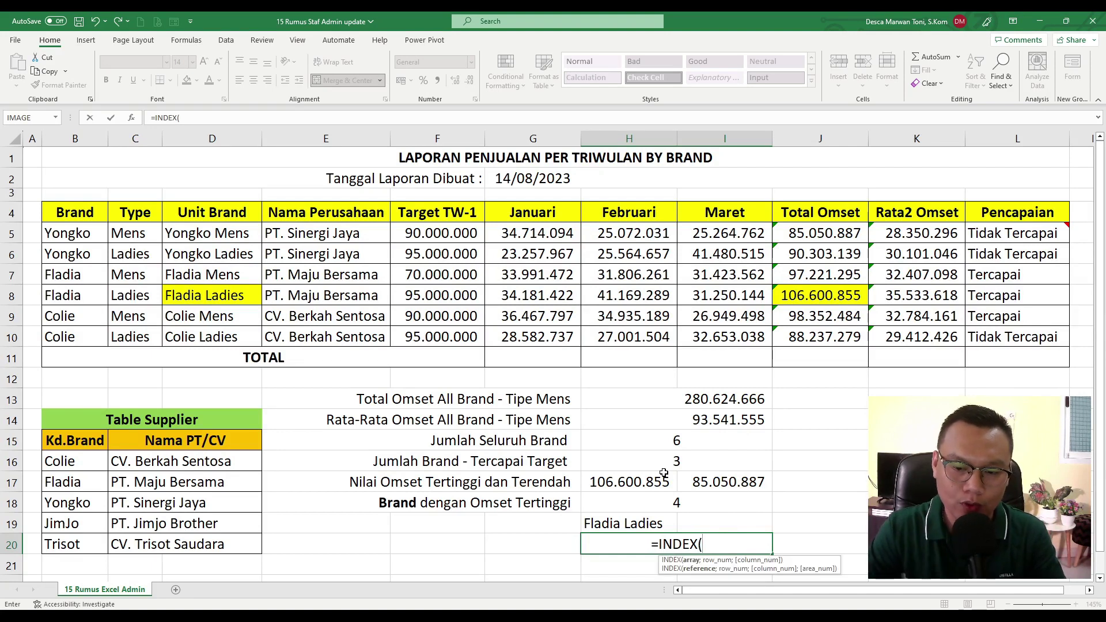
pyautogui.click(236, 232)
pyautogui.moveTo(236, 232); pyautogui.dragTo(242, 335)
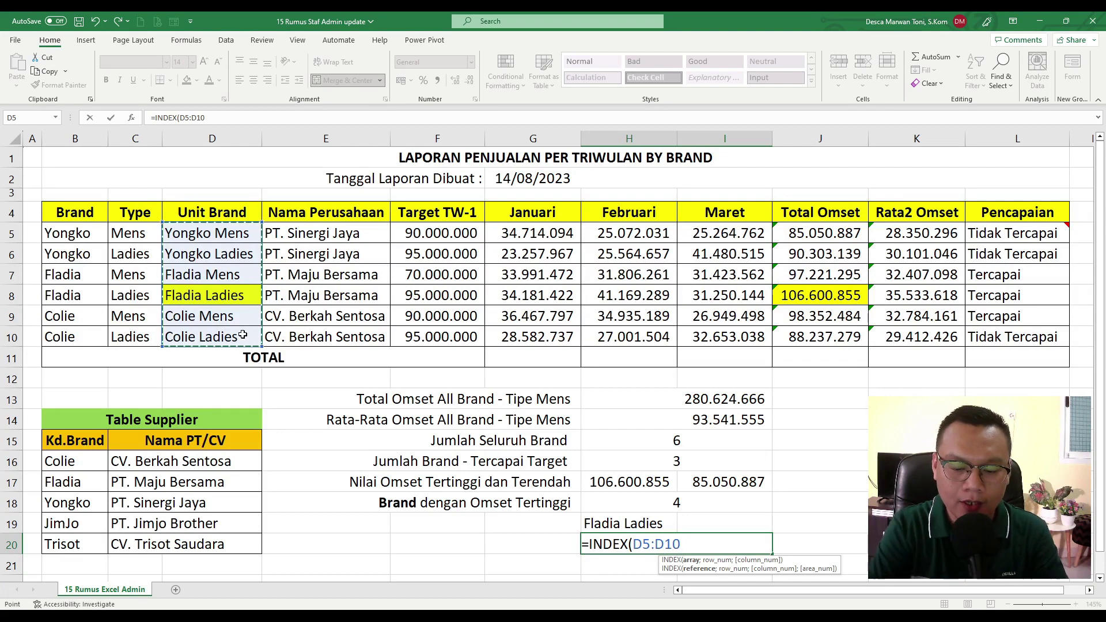
pyautogui.write(';')
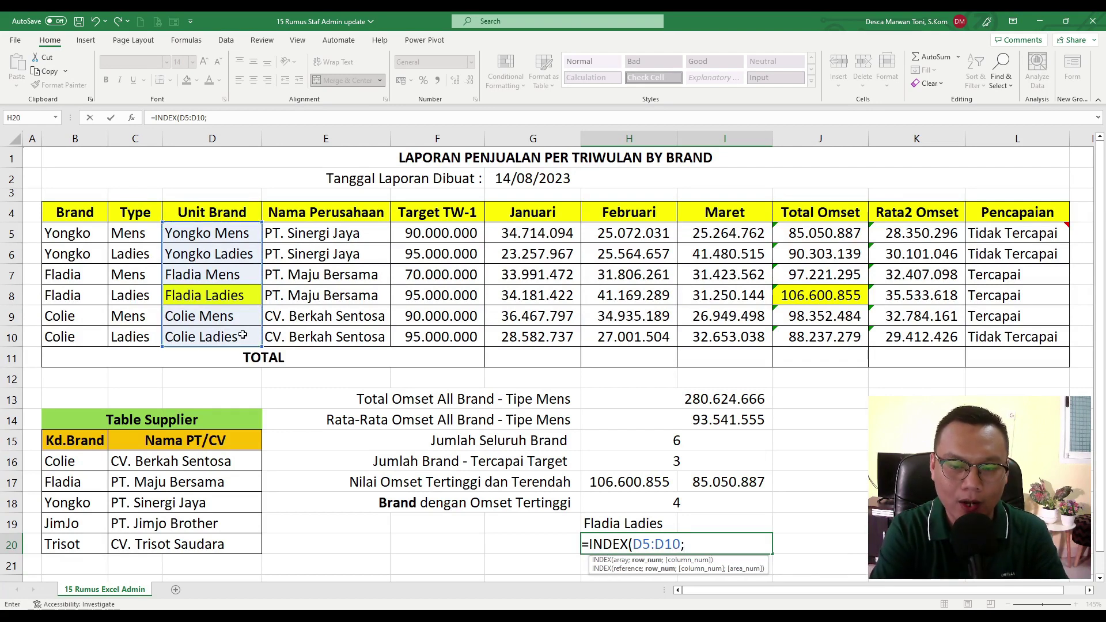
pyautogui.write('MAT')
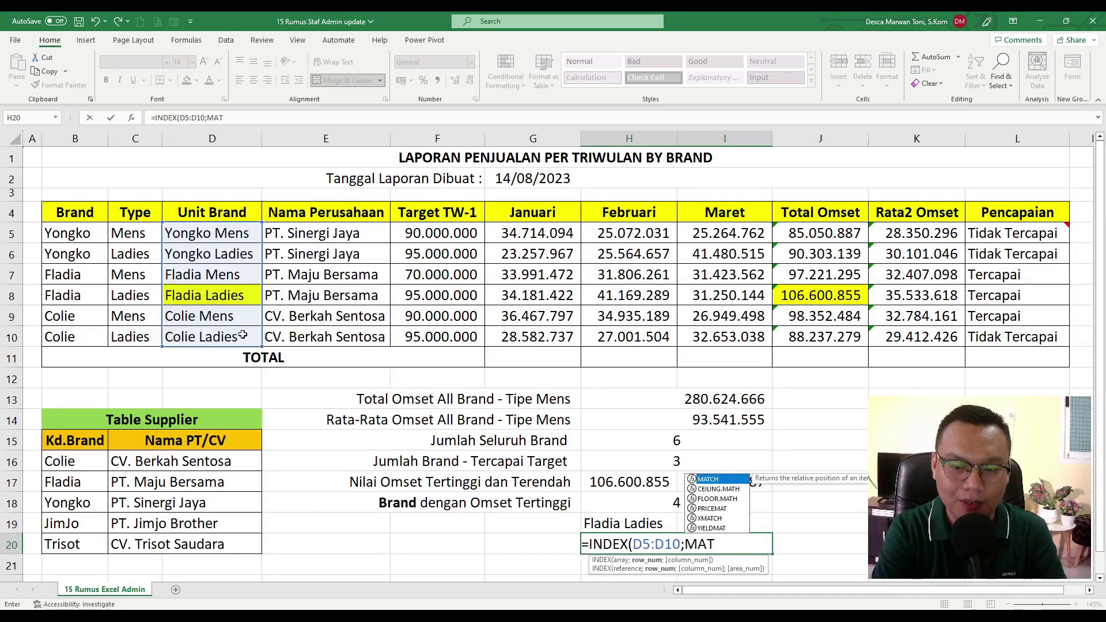
pyautogui.write('CH(')
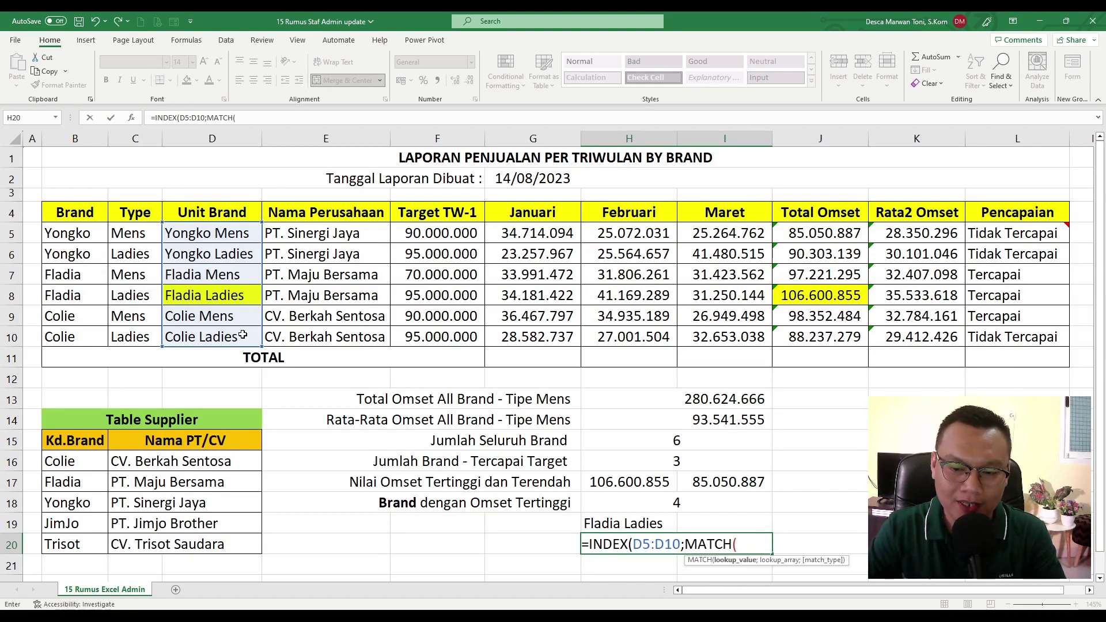
pyautogui.click(641, 484)
pyautogui.write(';')
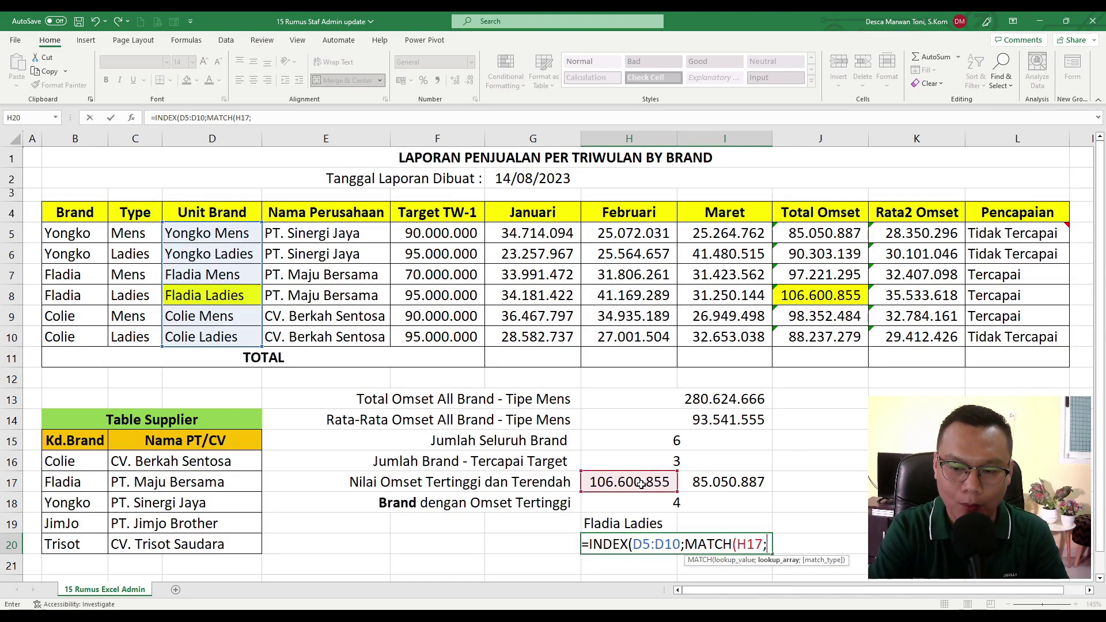
pyautogui.moveTo(805, 235); pyautogui.dragTo(808, 340)
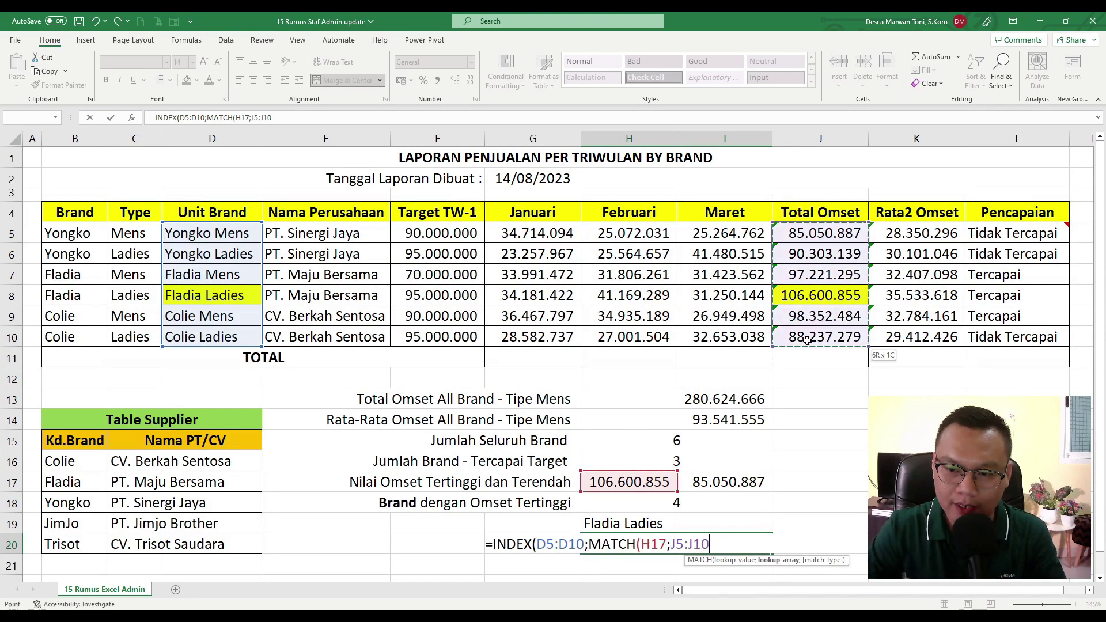
pyautogui.write(';')
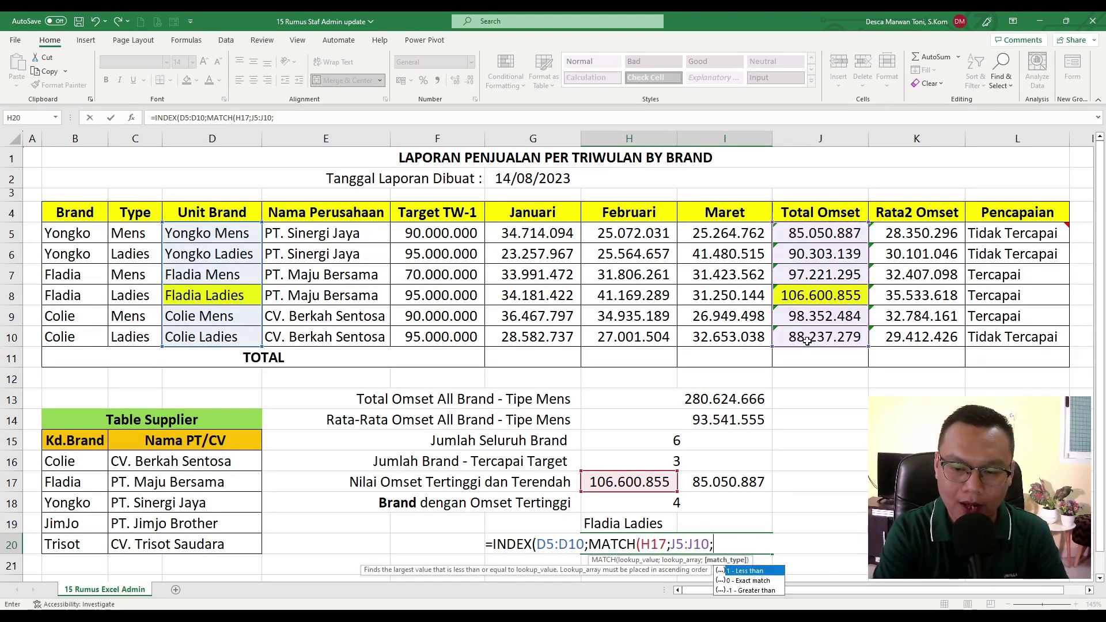
pyautogui.write('0))')
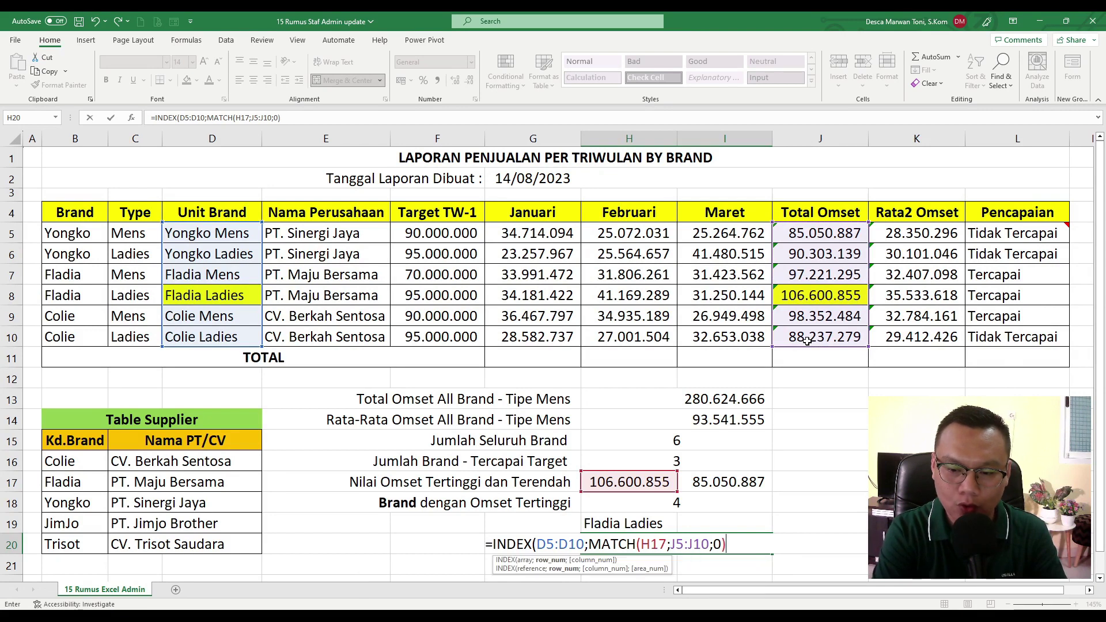
pyautogui.press('Return')
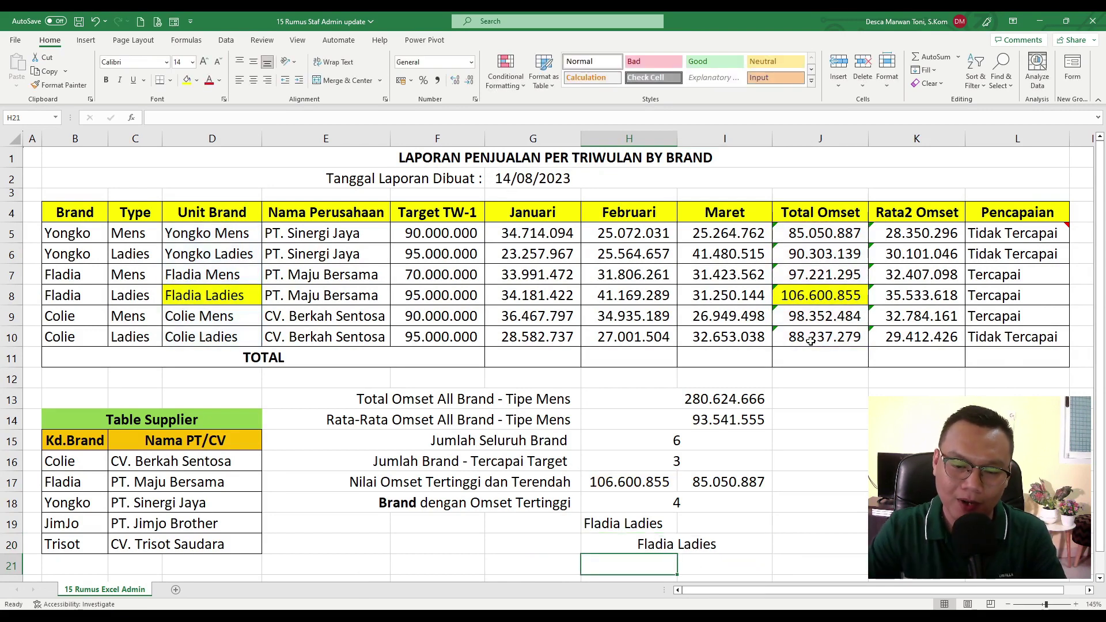
# Left-align the combined INDEX and MATCH result in the merged cell H20 and deselect it.
pyautogui.click(700, 539)
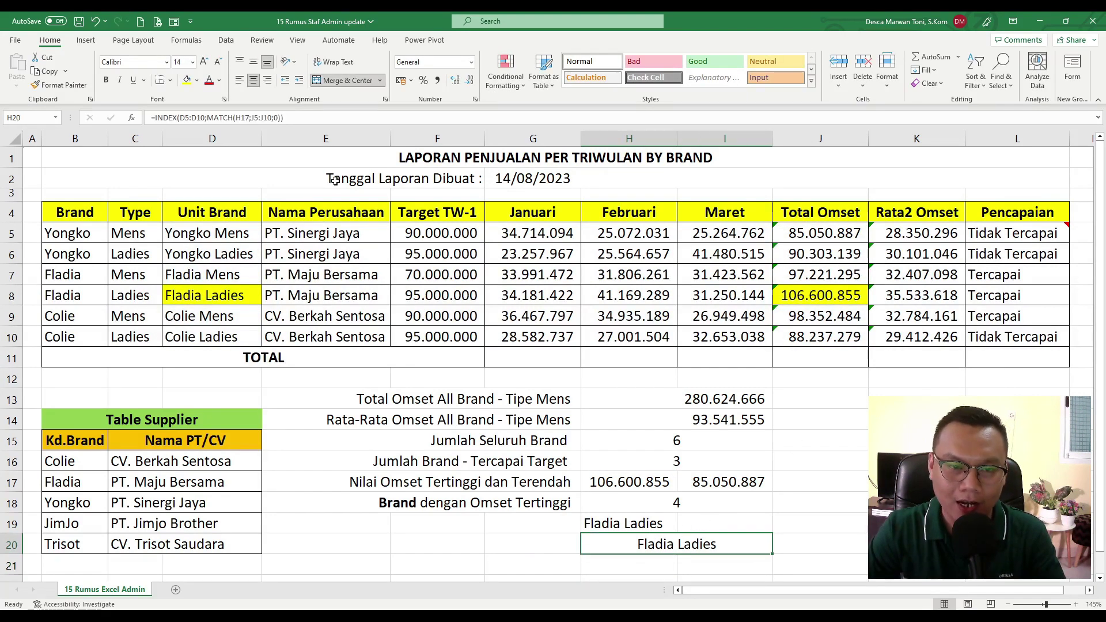
pyautogui.click(239, 81)
pyautogui.click(709, 524)
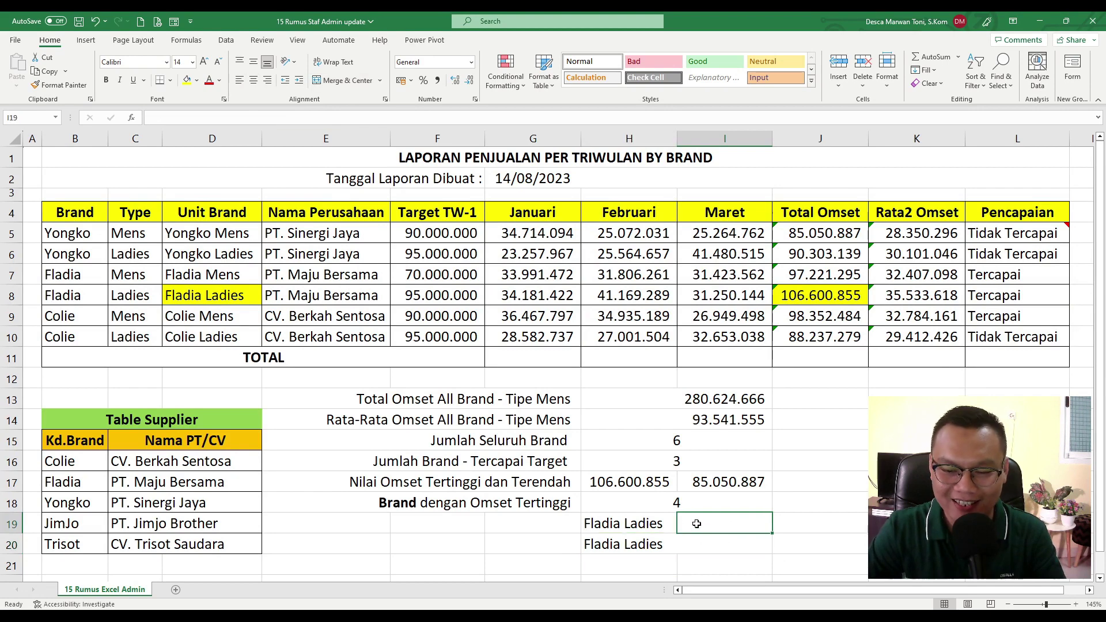
pyautogui.click(803, 510)
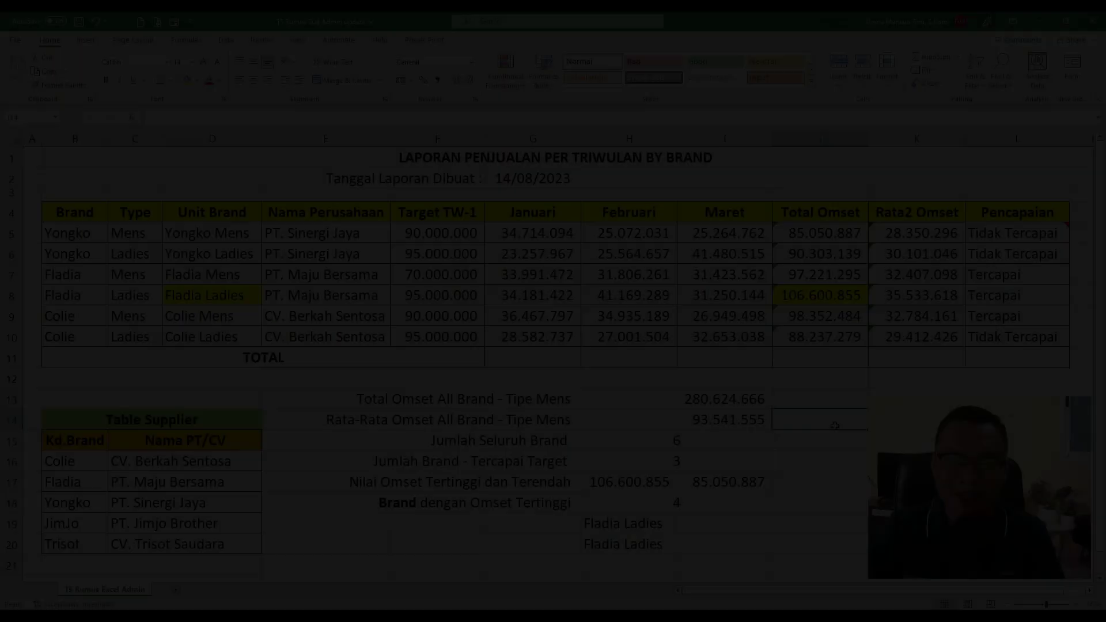
pyautogui.click(834, 426)
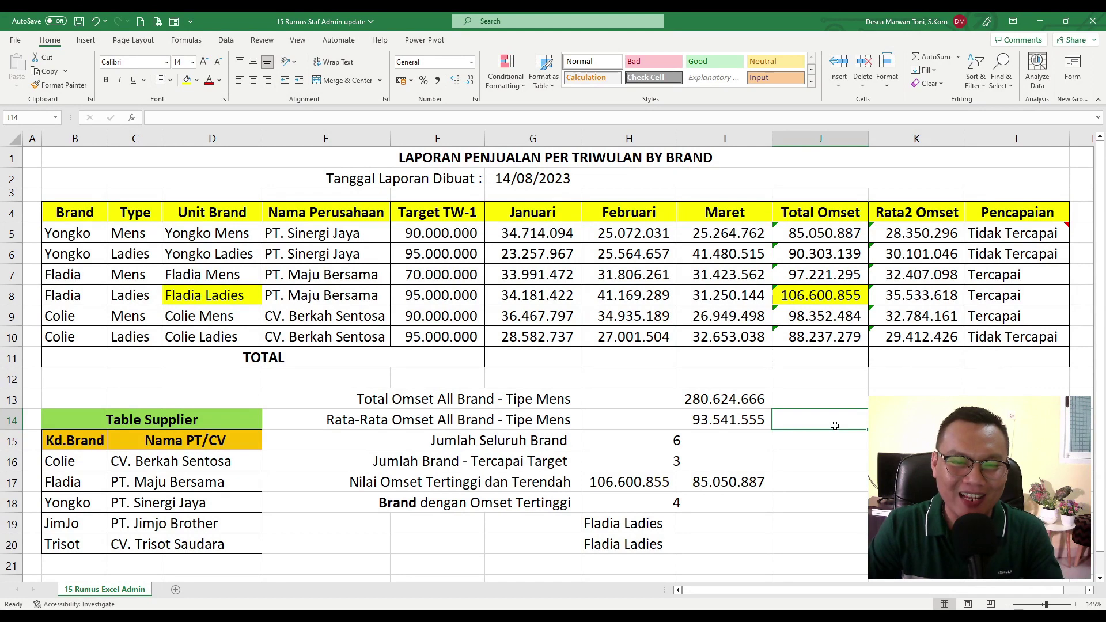